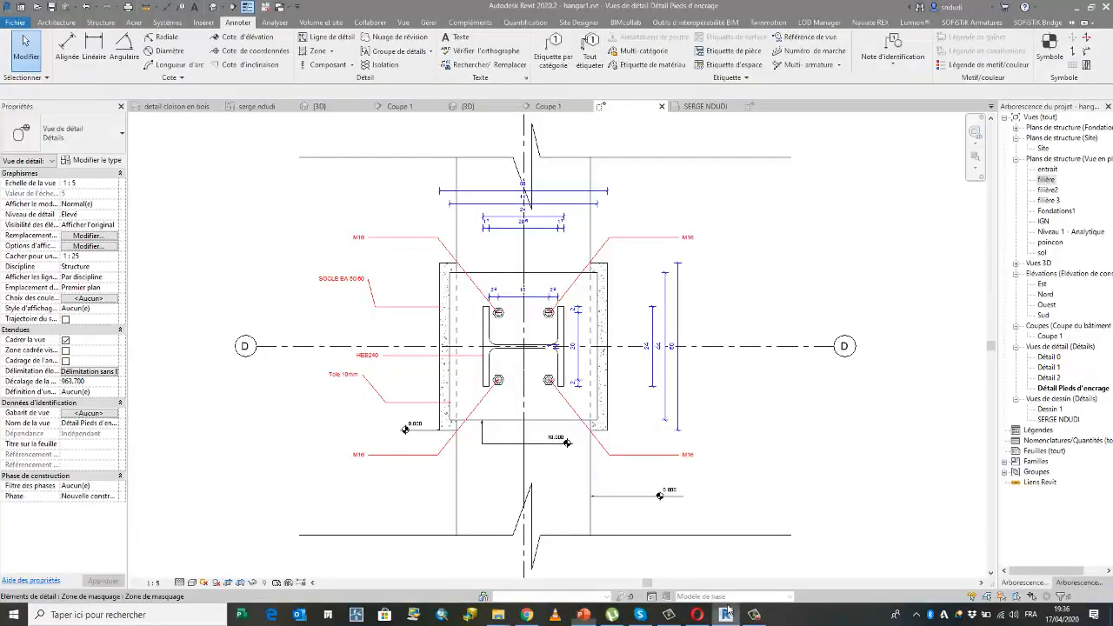
scroll(609, 409, "up", 2)
scroll(687, 426, "down", 2)
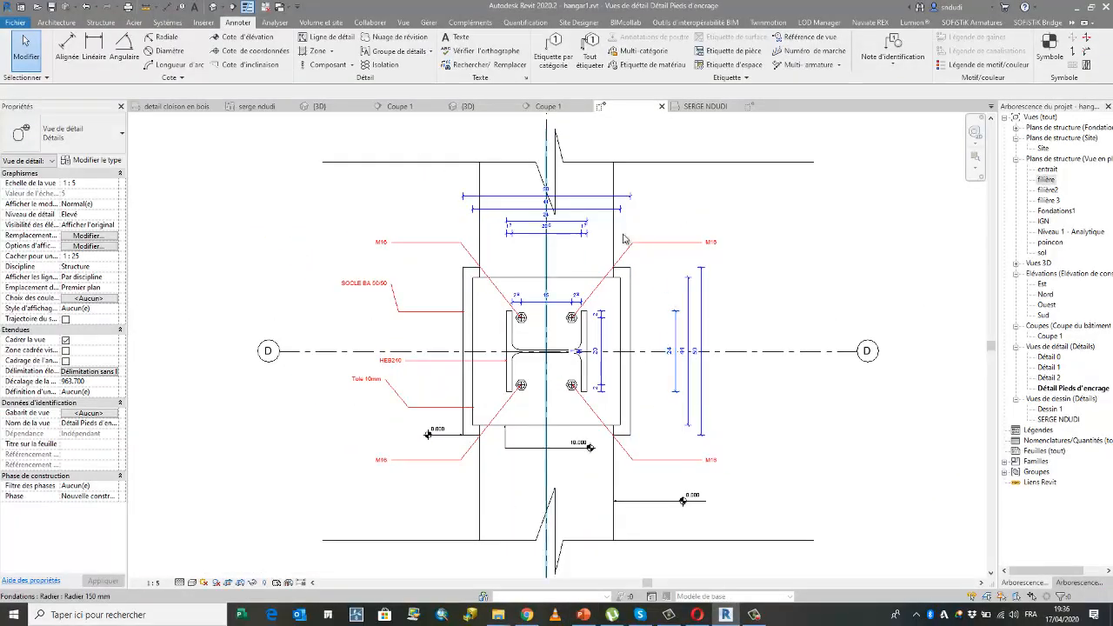
scroll(602, 210, "up", 3)
scroll(581, 225, "down", 1)
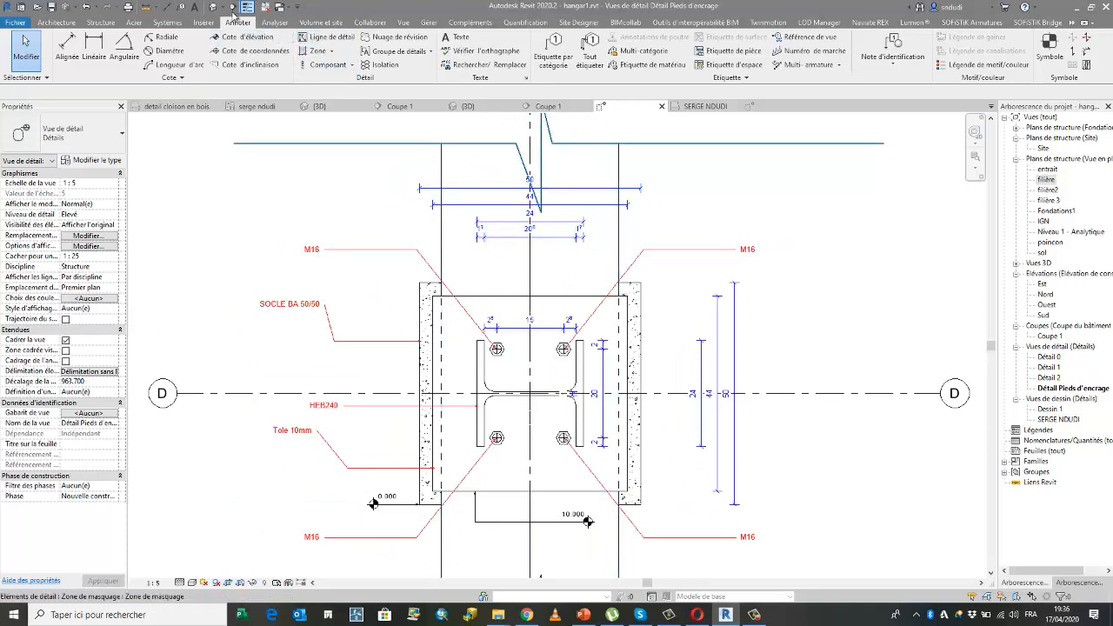
left_click(426, 24)
left_click(277, 68)
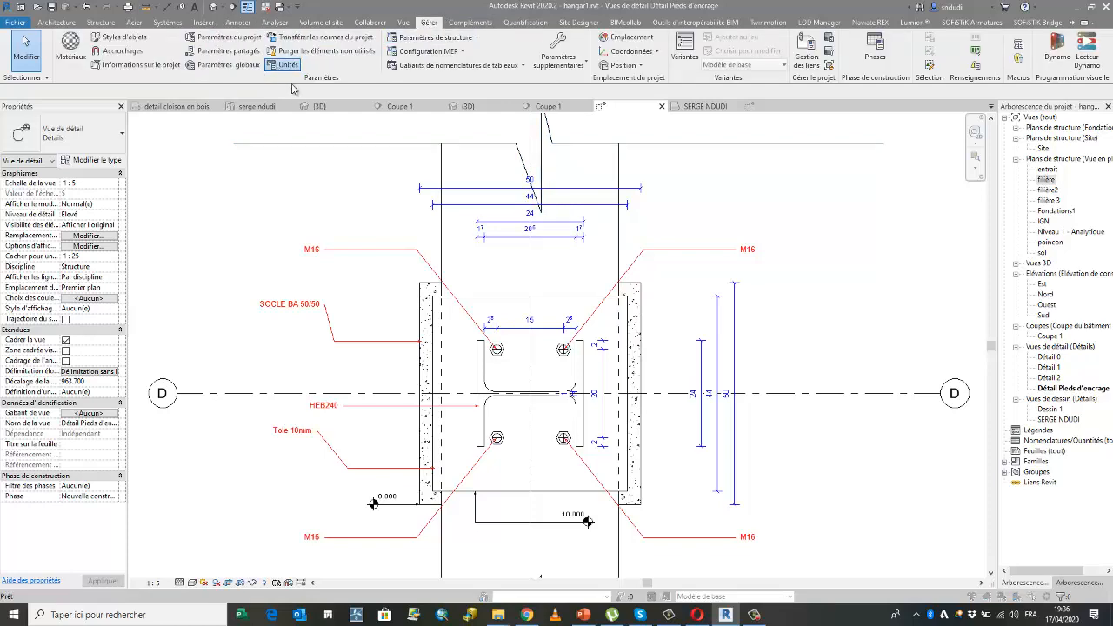
left_click(643, 224)
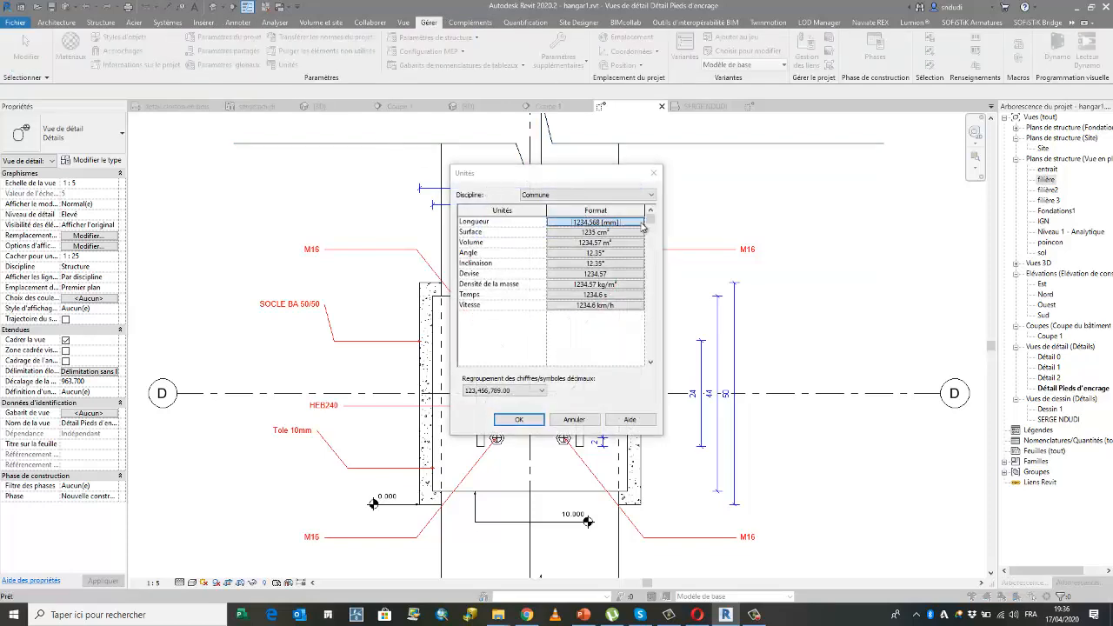
left_click(852, 226)
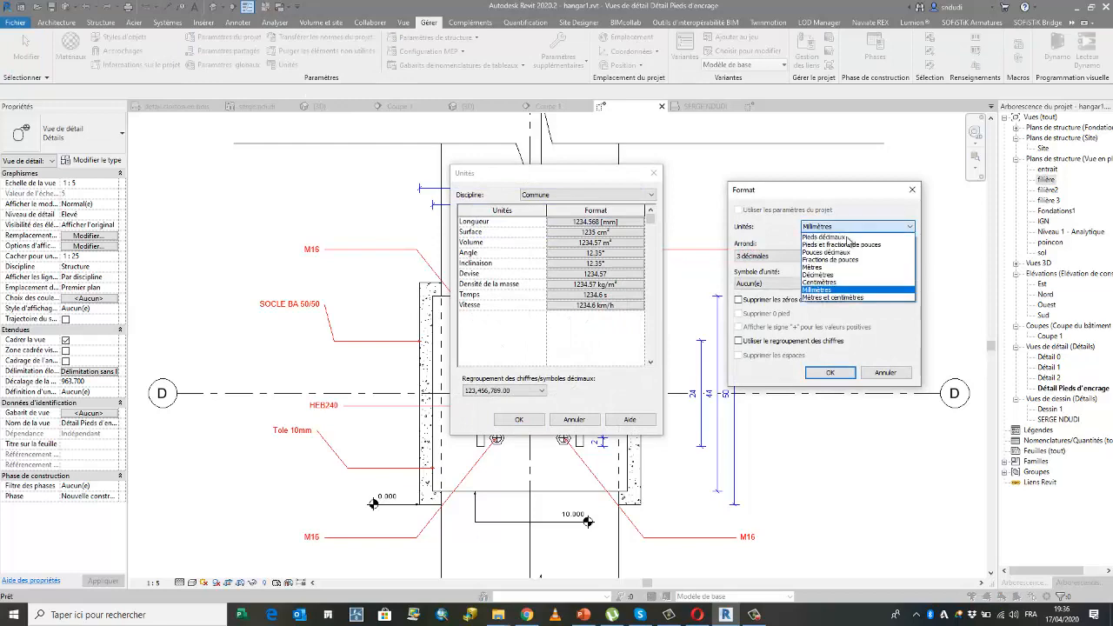
left_click(834, 289)
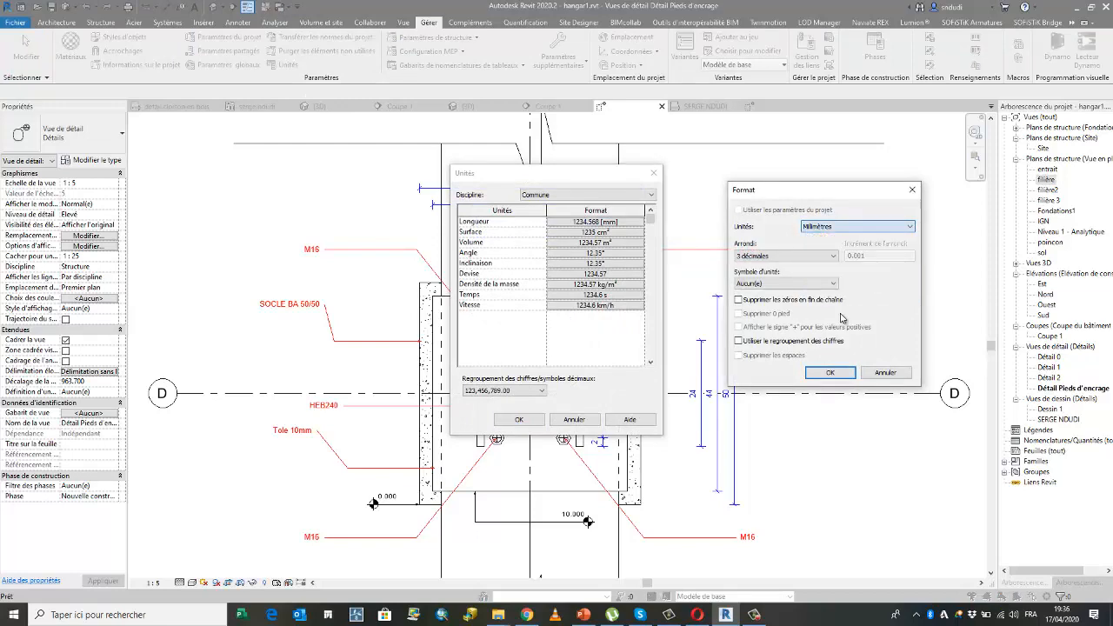
left_click(831, 373)
left_click(654, 173)
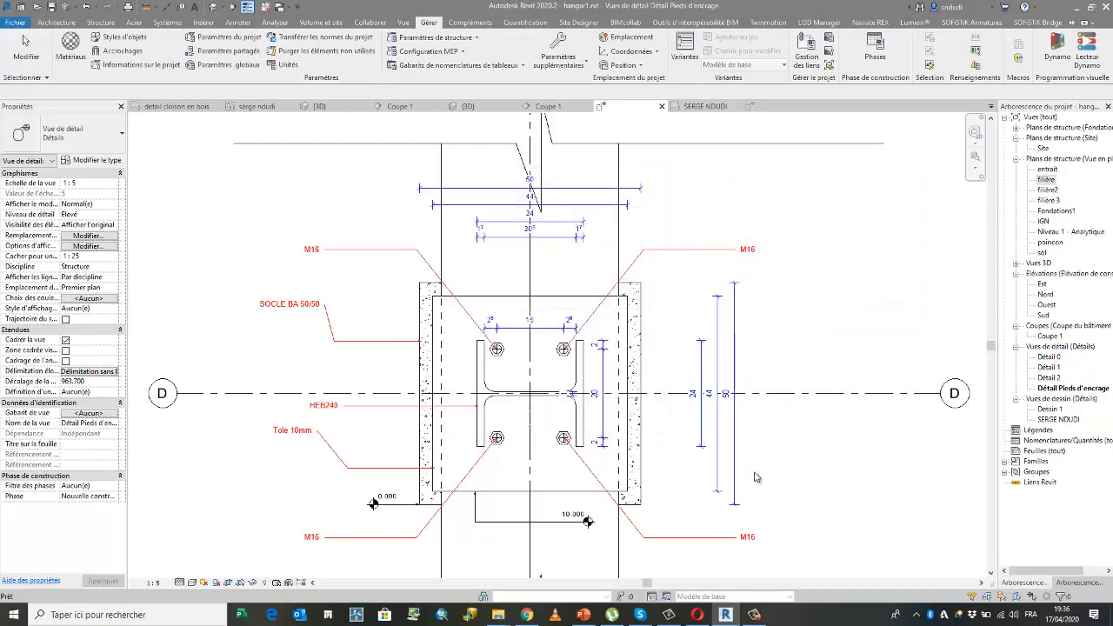
Step: Set the project's length unit format to centimetres
scroll(672, 354, "up", 3)
scroll(673, 354, "down", 2)
scroll(672, 354, "down", 4)
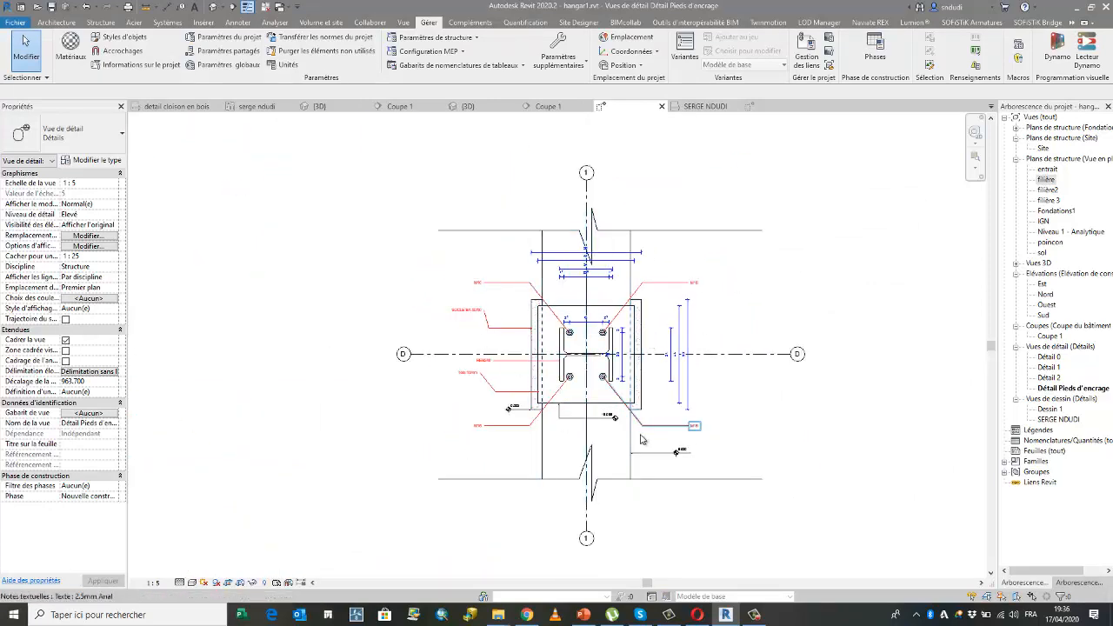
scroll(669, 383, "up", 3)
scroll(694, 345, "down", 2)
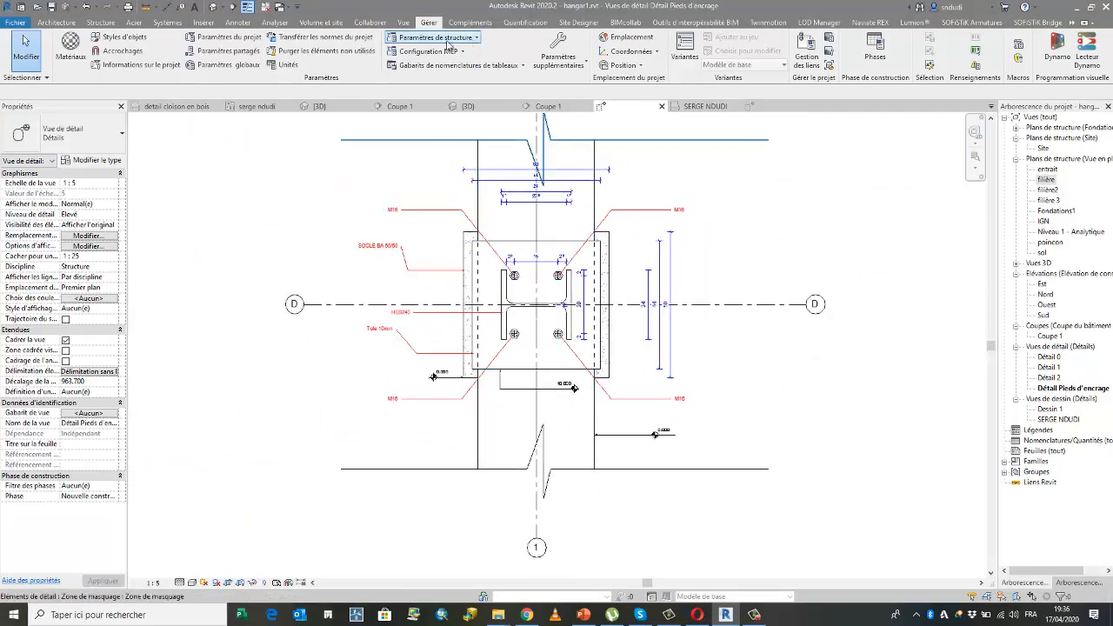
left_click(290, 65)
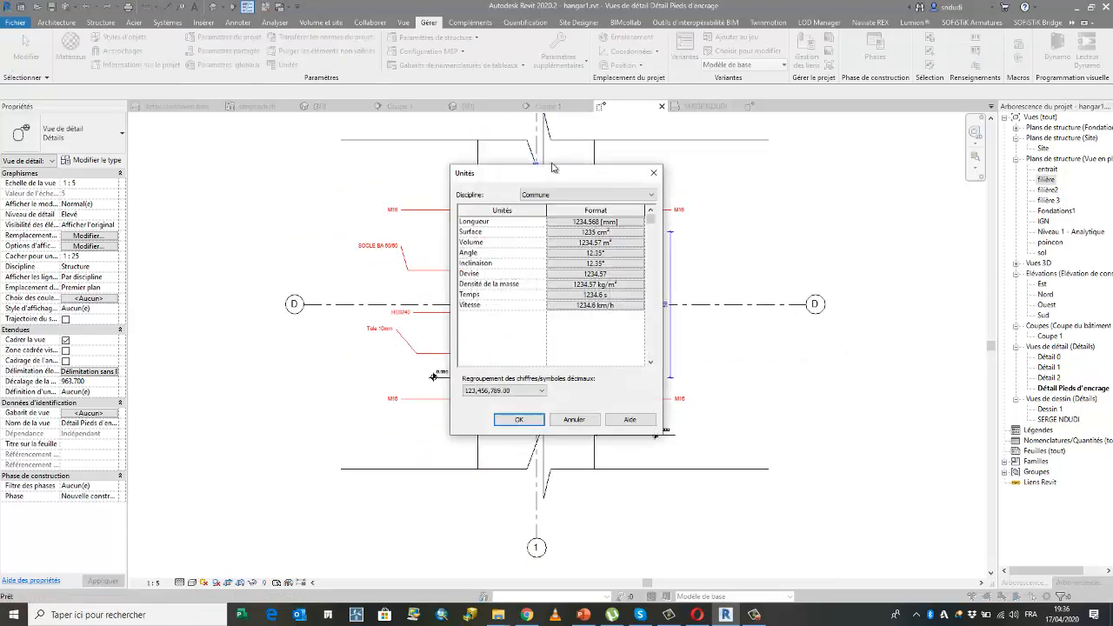
left_click(621, 224)
left_click(872, 228)
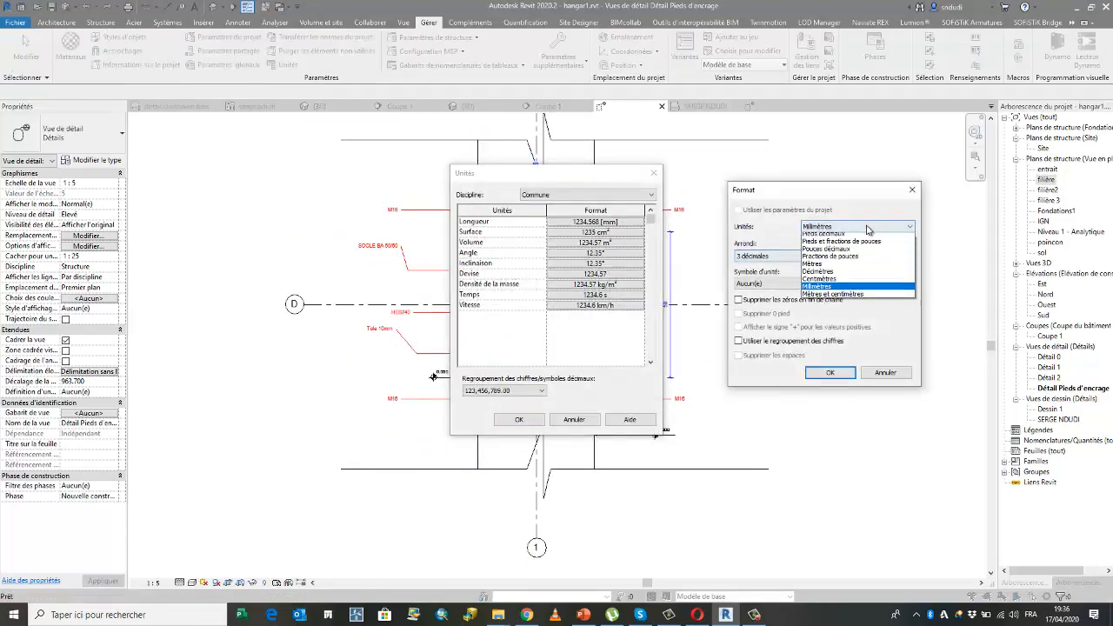
left_click(835, 282)
left_click(832, 372)
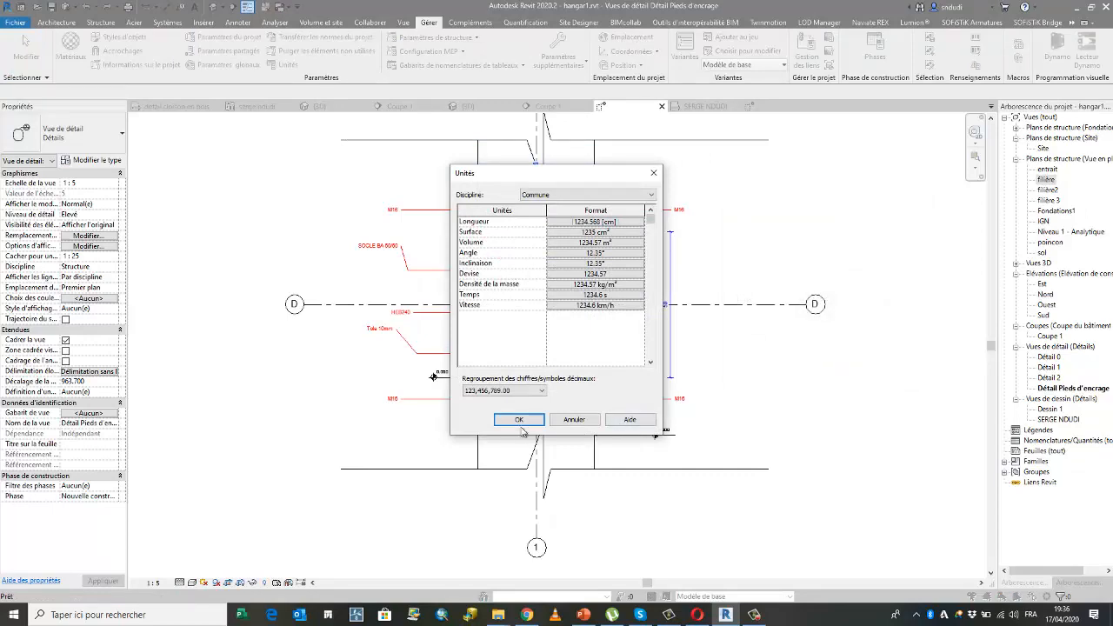
left_click(519, 420)
Step: Change the unit format of the linear dimension style ARM Diagonal 2 mm Arial to millimetres
scroll(677, 352, "up", 1)
scroll(677, 351, "up", 1)
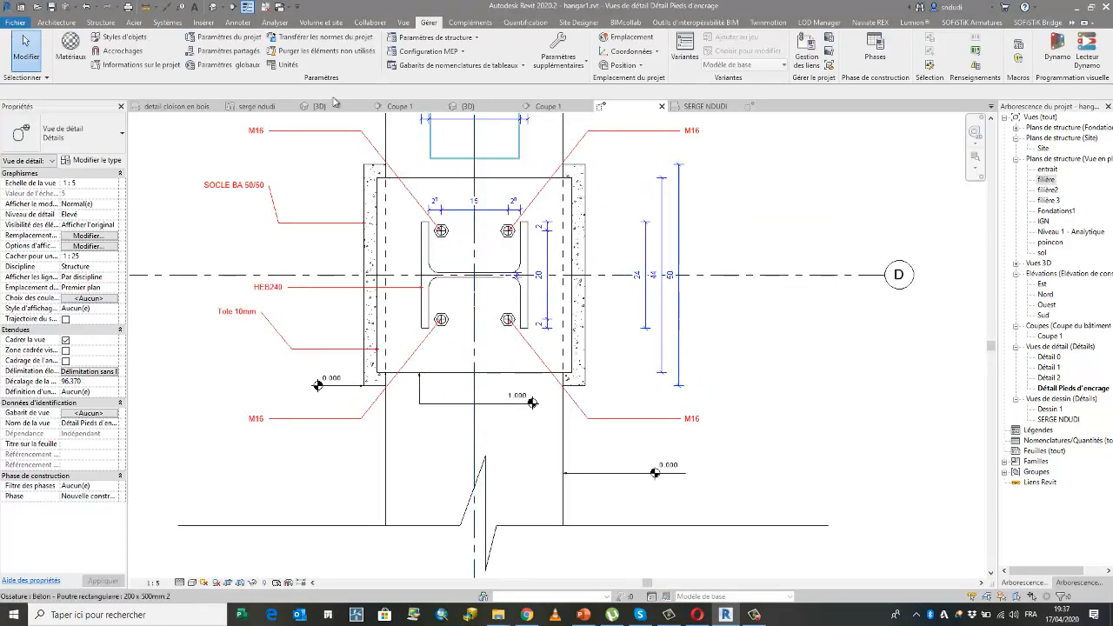
left_click(168, 7)
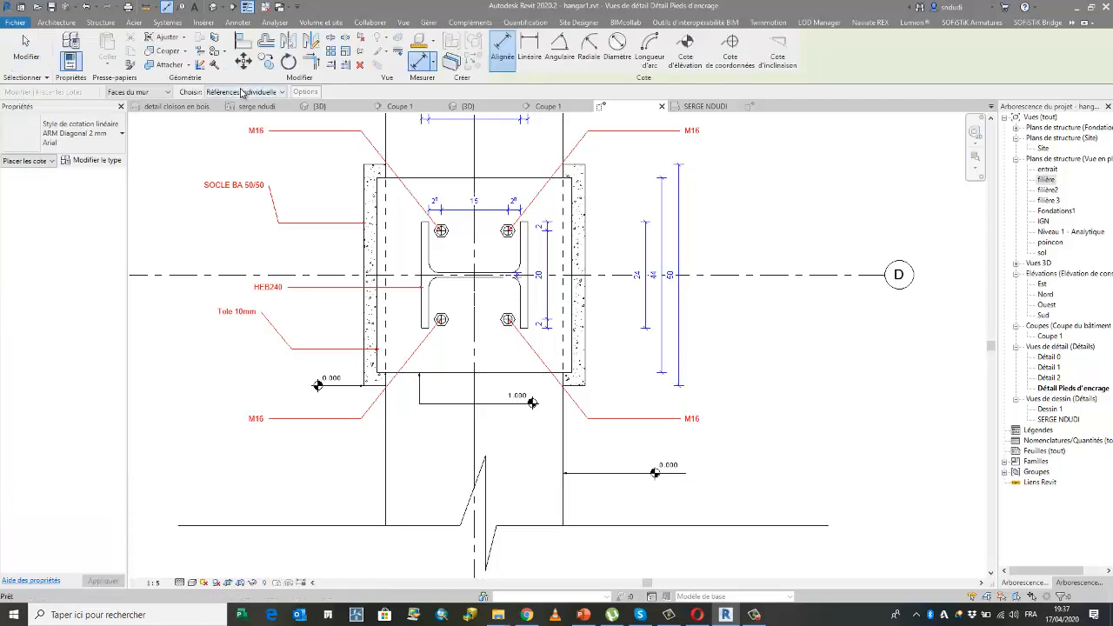
left_click(92, 160)
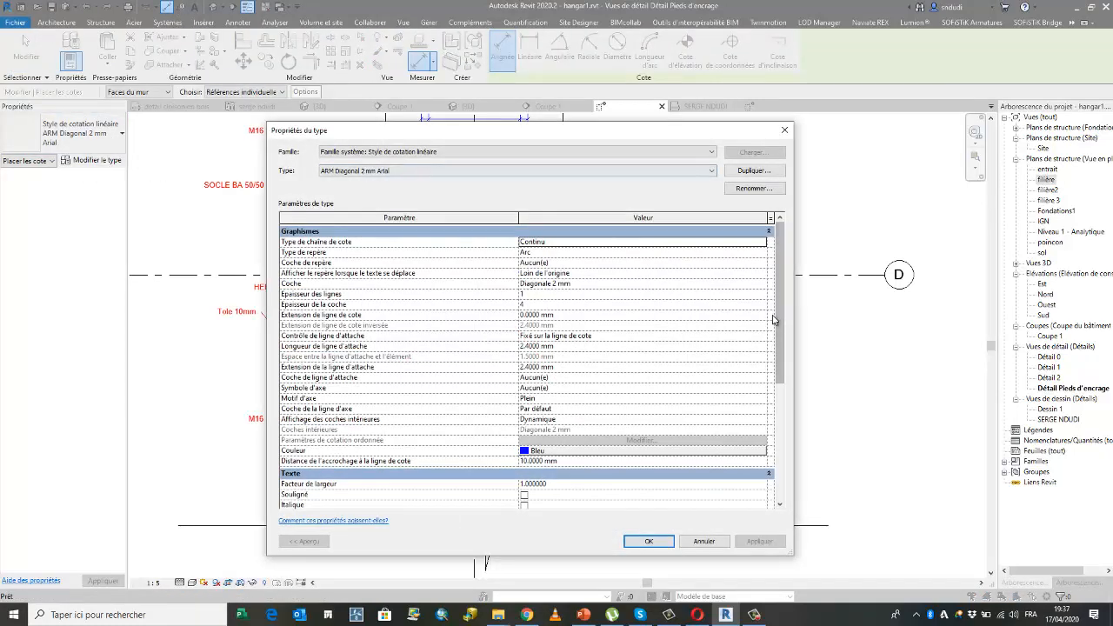
left_click_drag(781, 315, 785, 432)
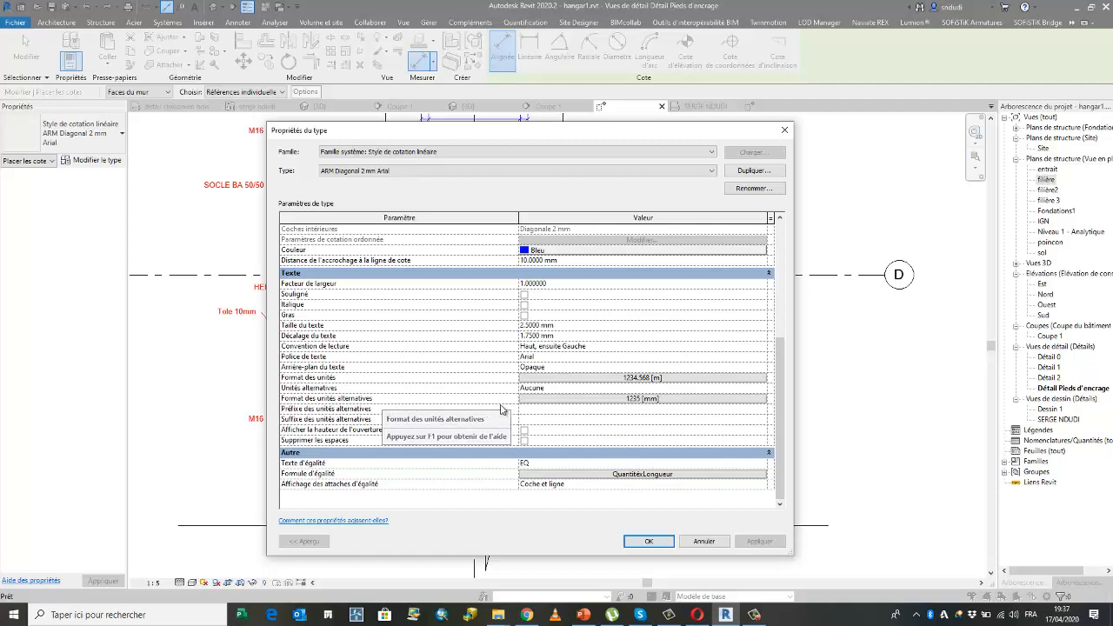
left_click(673, 380)
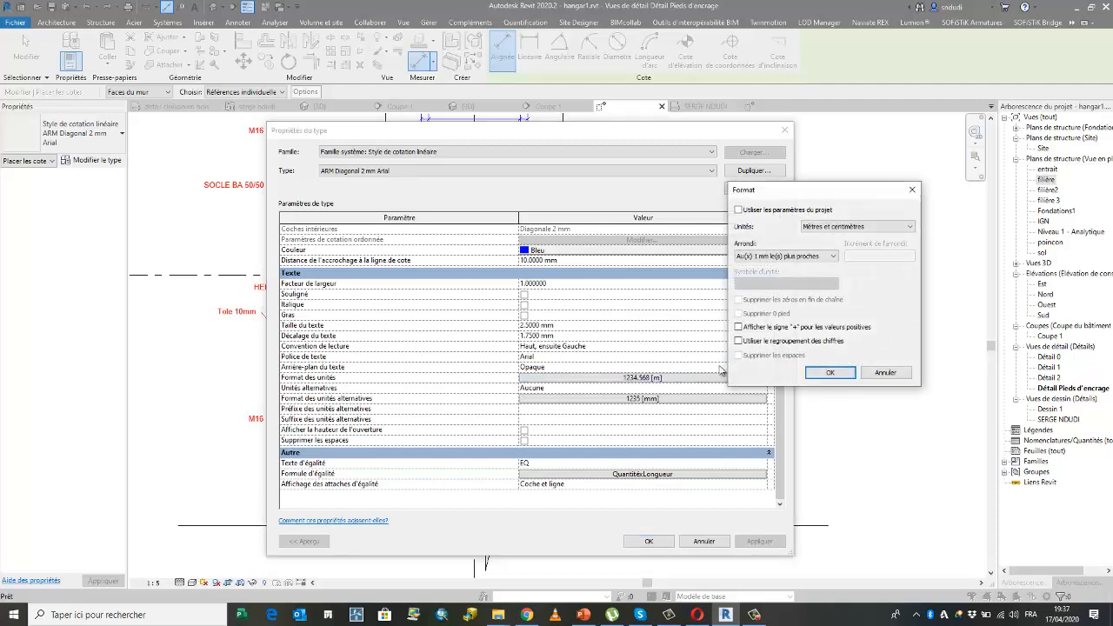
left_click_drag(827, 195, 663, 157)
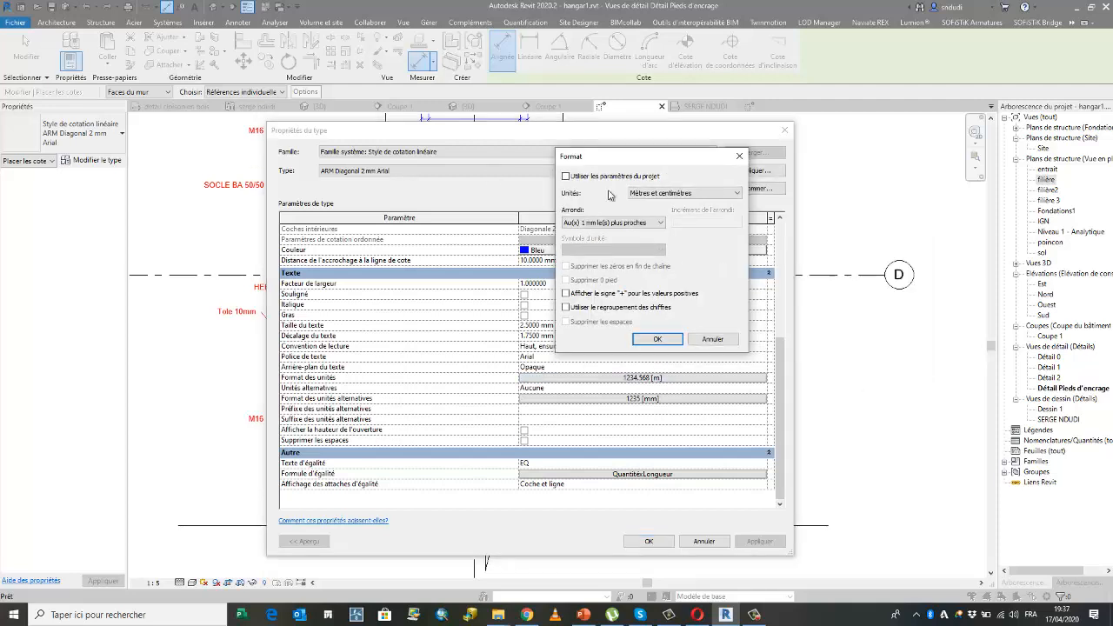
left_click(729, 193)
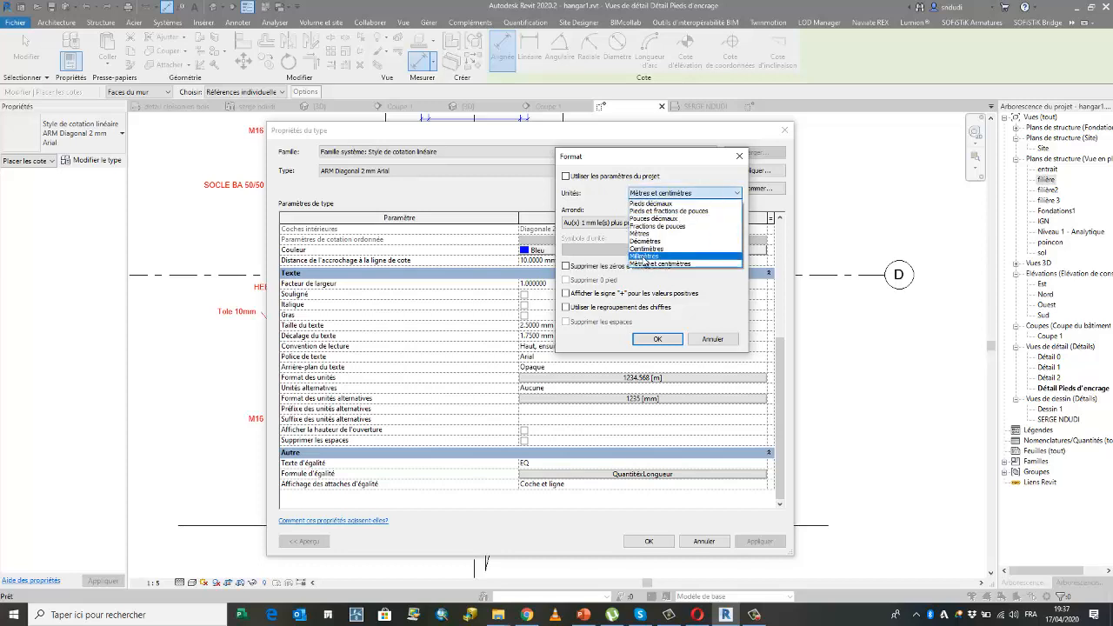
left_click(652, 259)
Step: Round the dimension style's values to 2 decimals without a unit symbol, apply the style changes and leave the dimension command
left_click(660, 223)
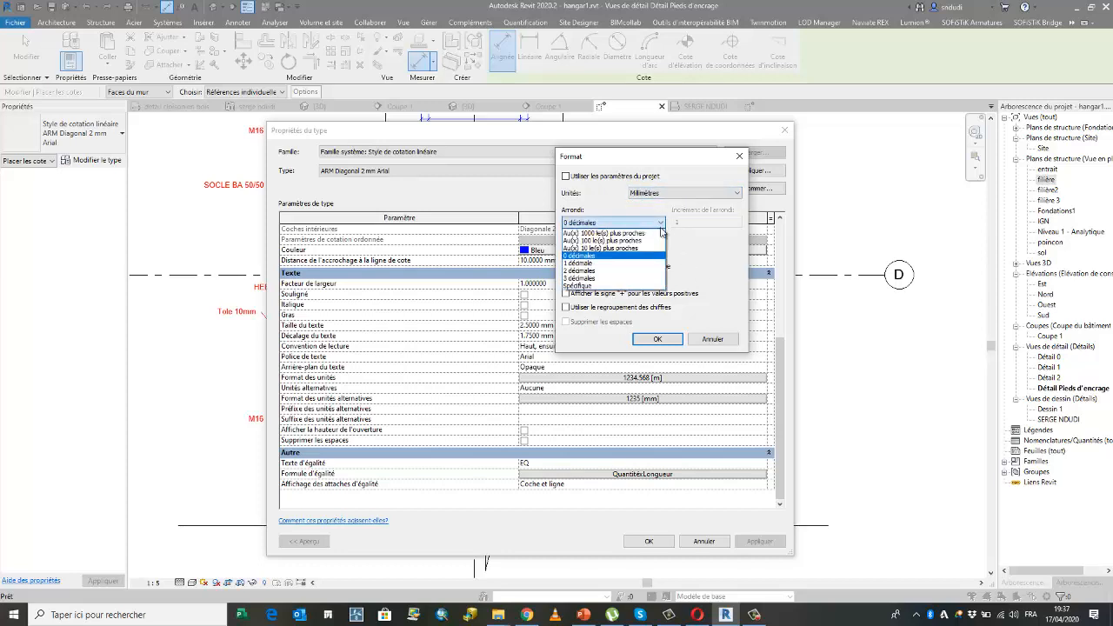
left_click(605, 271)
left_click(648, 250)
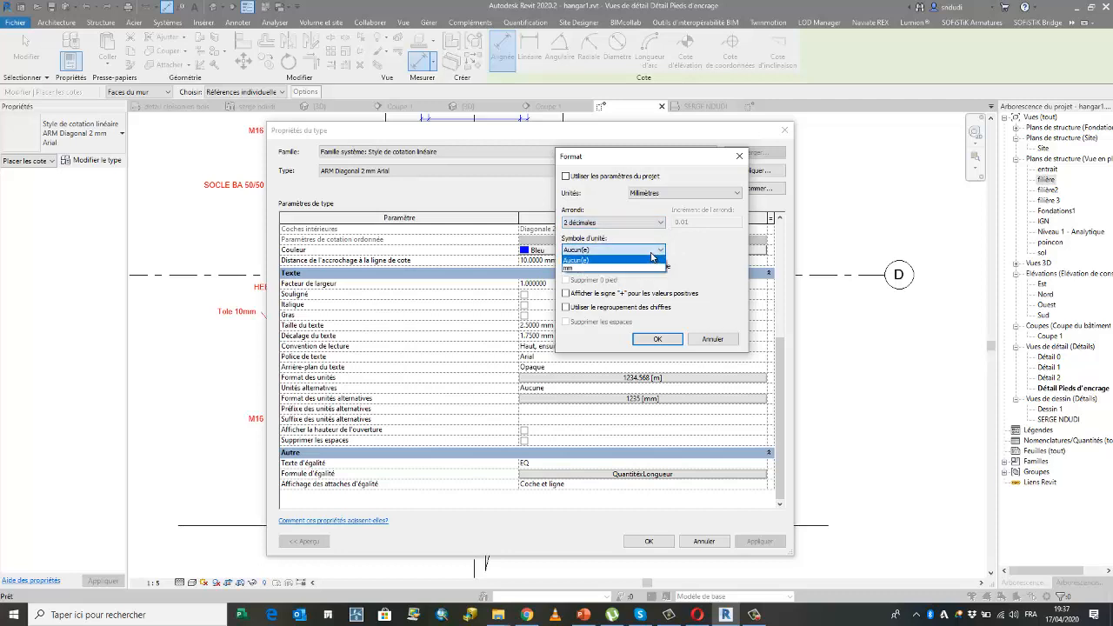
left_click(706, 257)
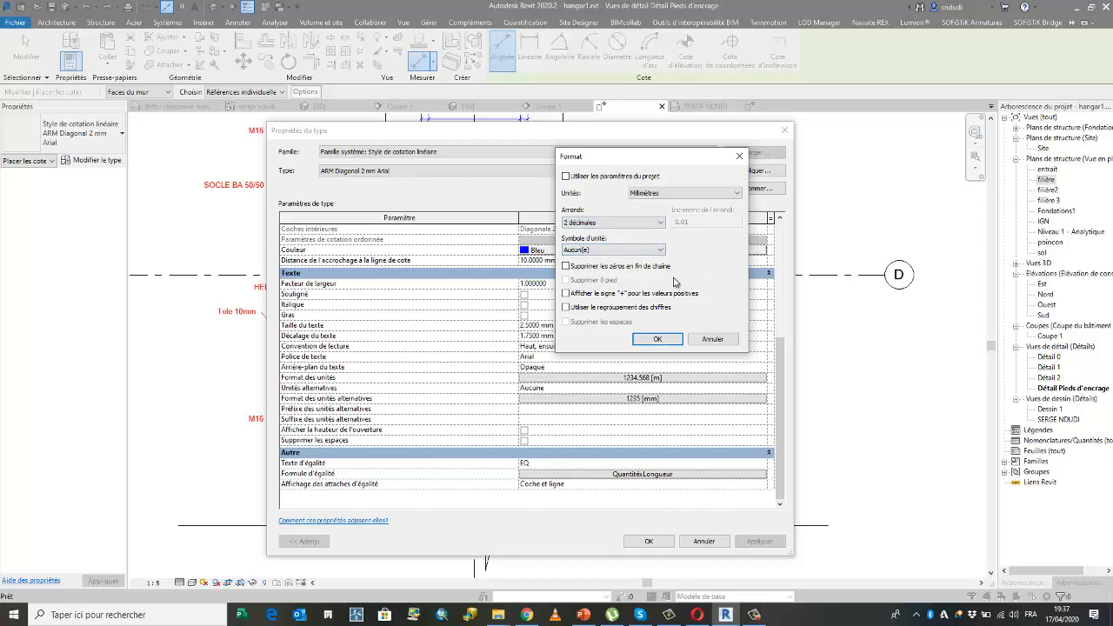
left_click(659, 339)
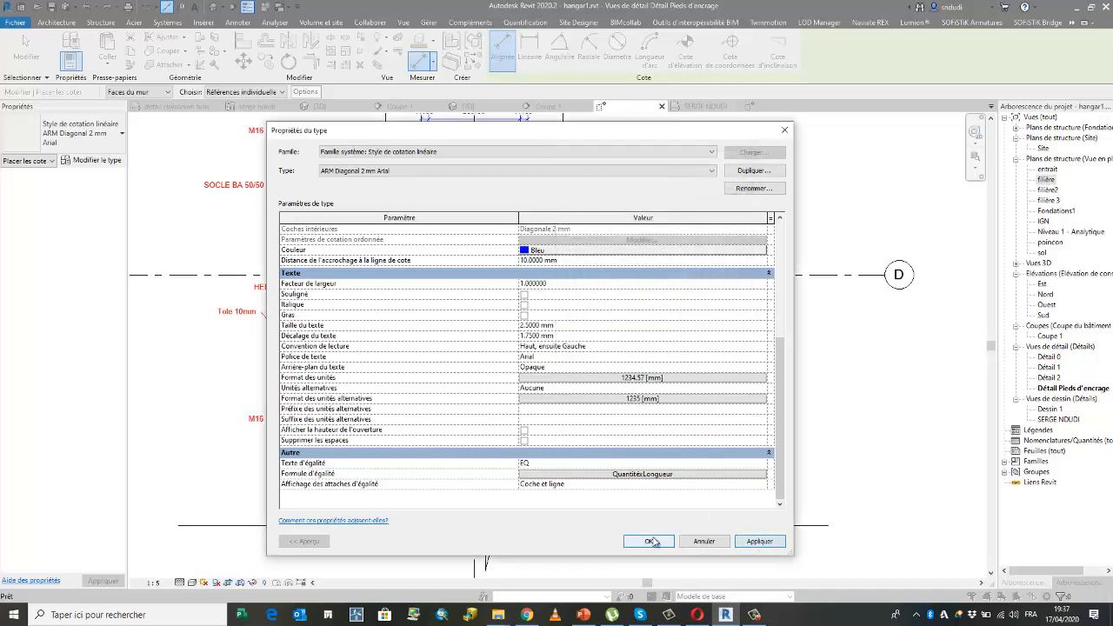
left_click(650, 541)
scroll(661, 335, "up", 4)
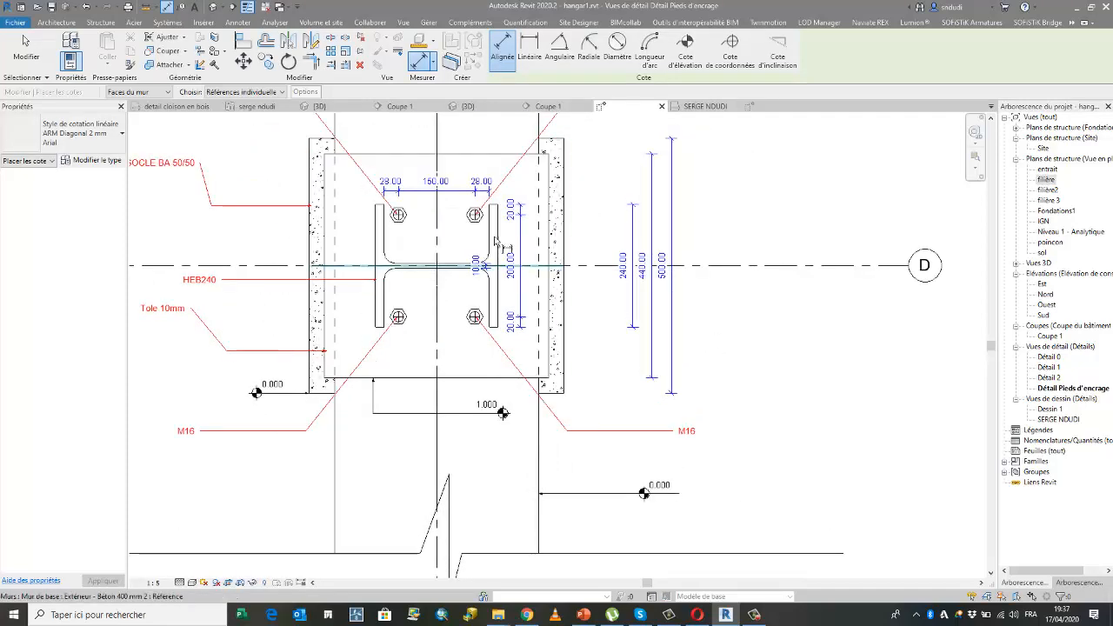
scroll(561, 263, "down", 1)
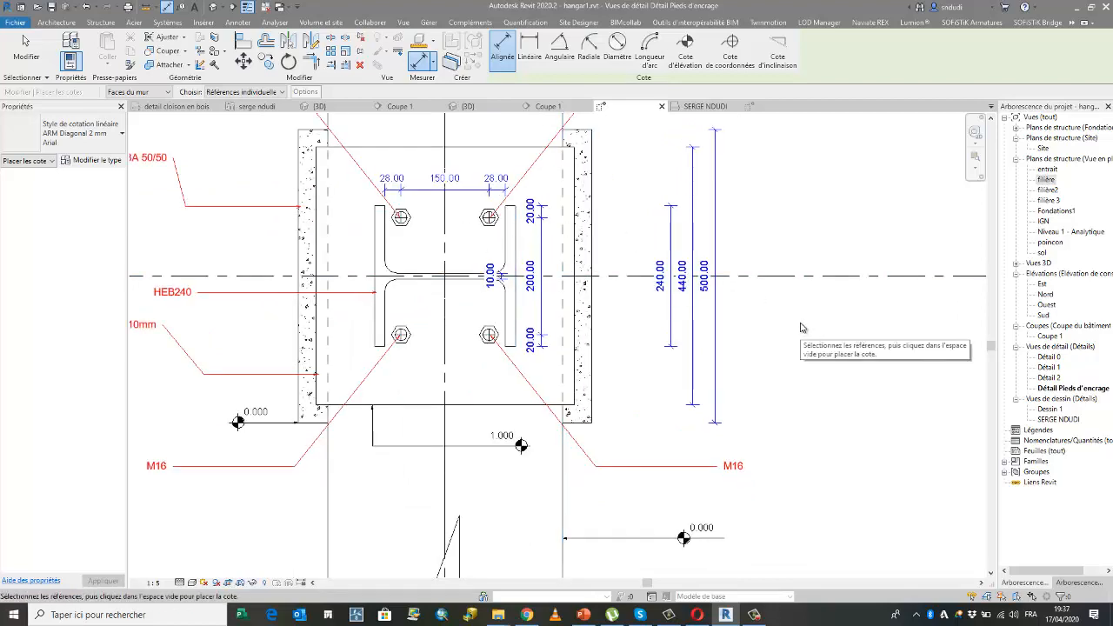
key("Escape")
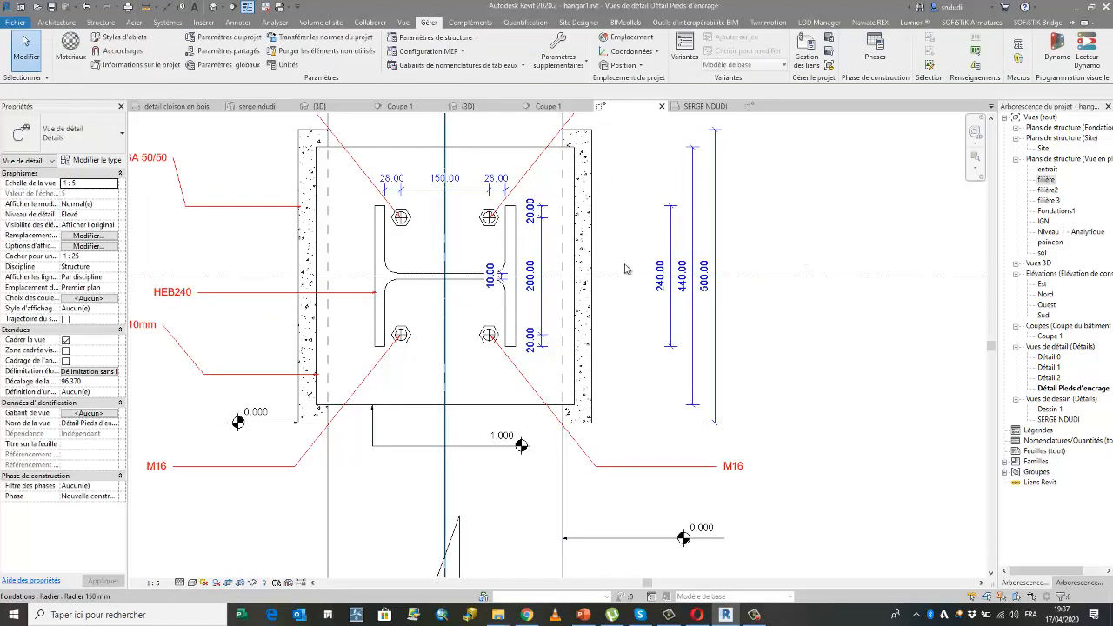
Step: Examine the dimensions around the column base plate in the anchor detail view
left_click(461, 187)
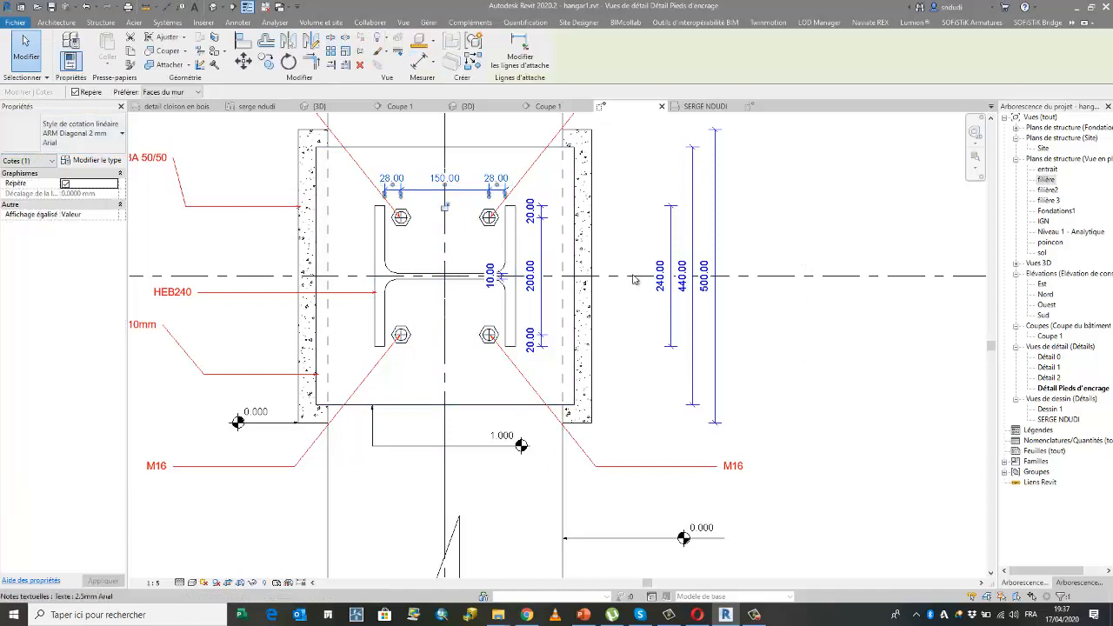
left_click(696, 242)
scroll(370, 333, "down", 3)
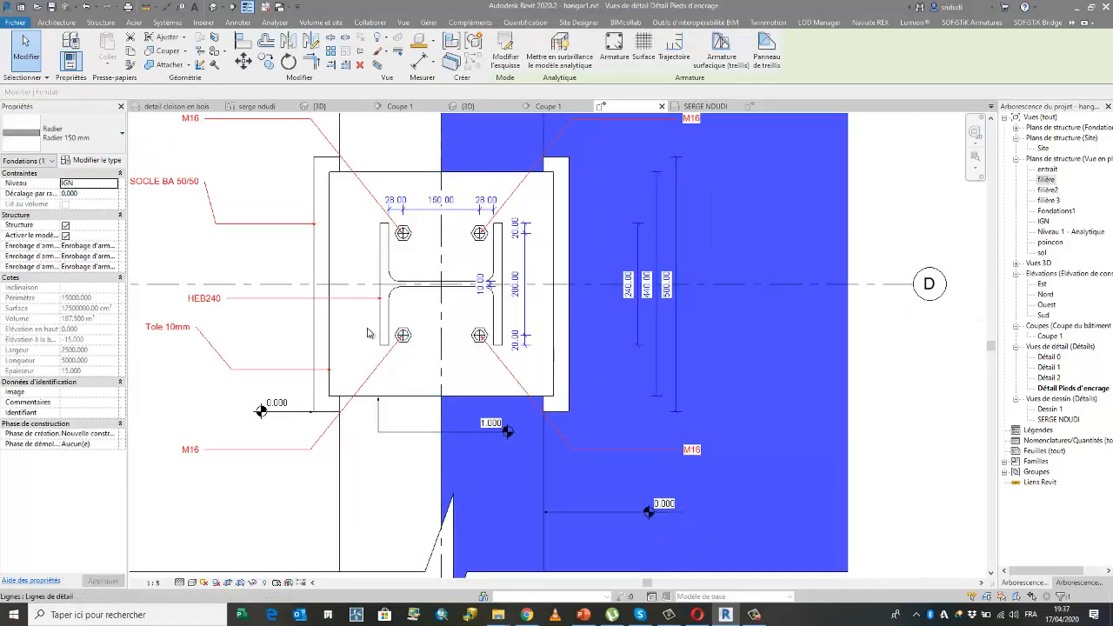
left_click(179, 269)
scroll(395, 326, "up", 3)
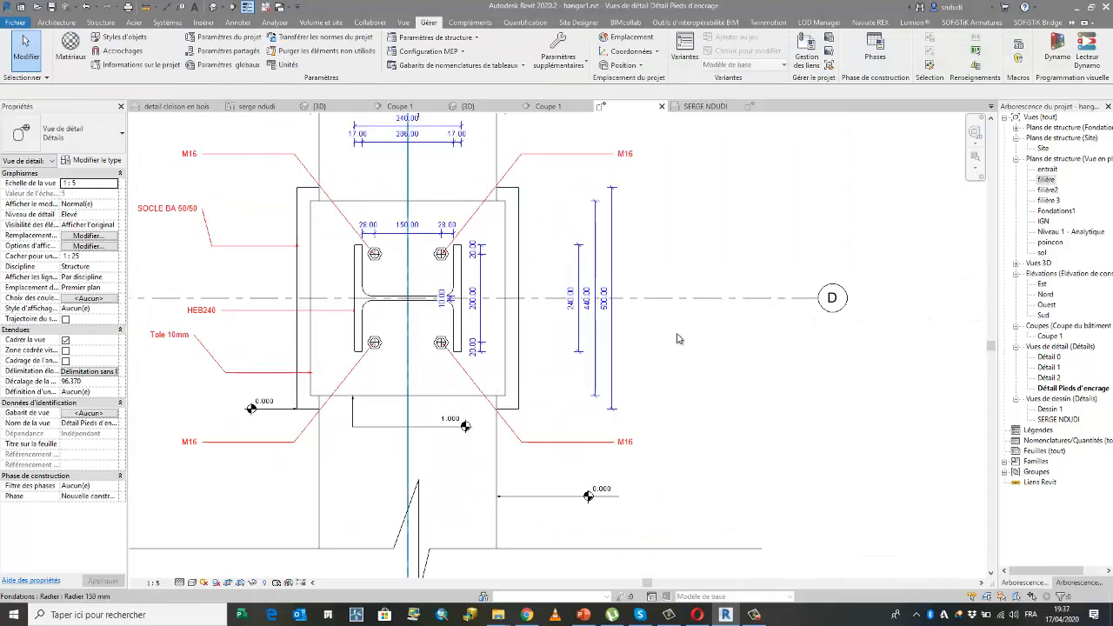
scroll(656, 304, "down", 1)
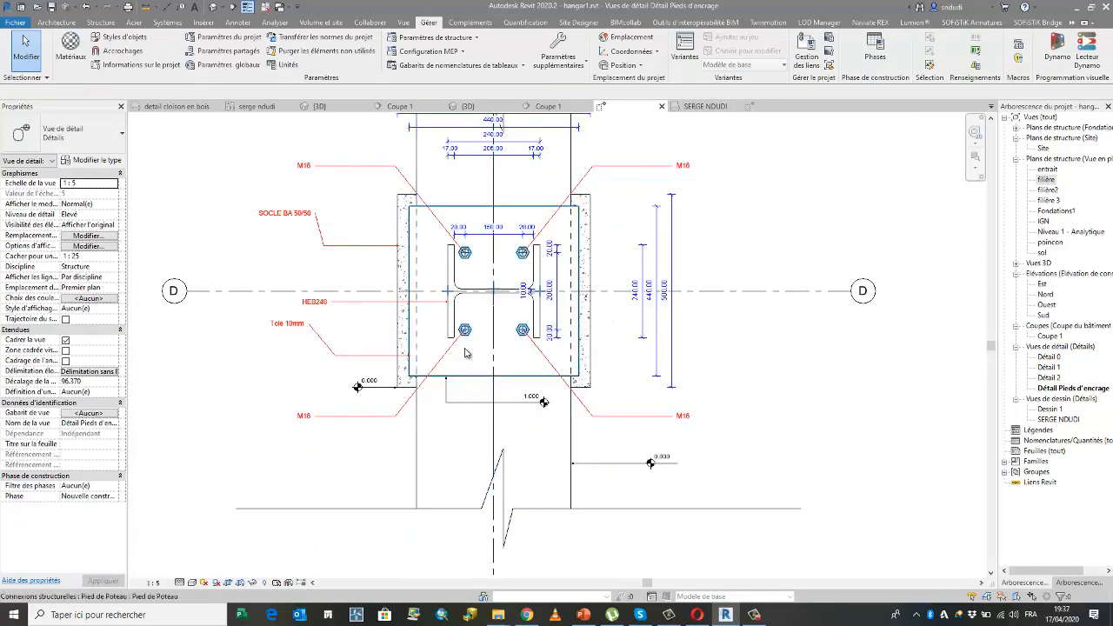
scroll(353, 382, "down", 1)
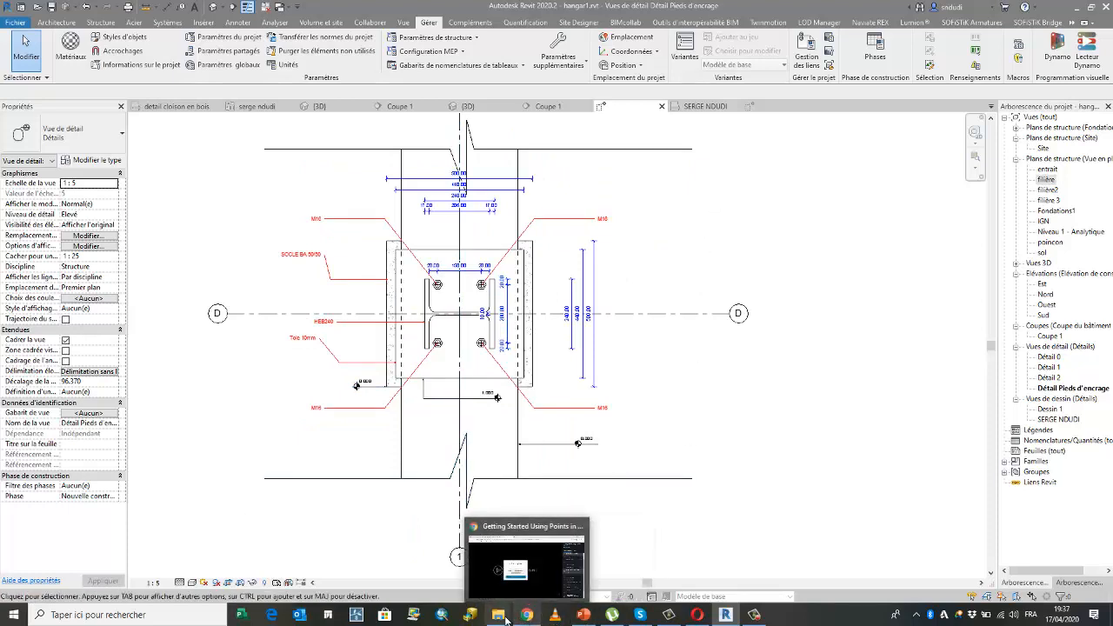
Step: Check the Chap13 Création des détails folder in File Explorer and the detail-views outline slide in PowerPoint
mouse_move(498, 615)
left_click(543, 592)
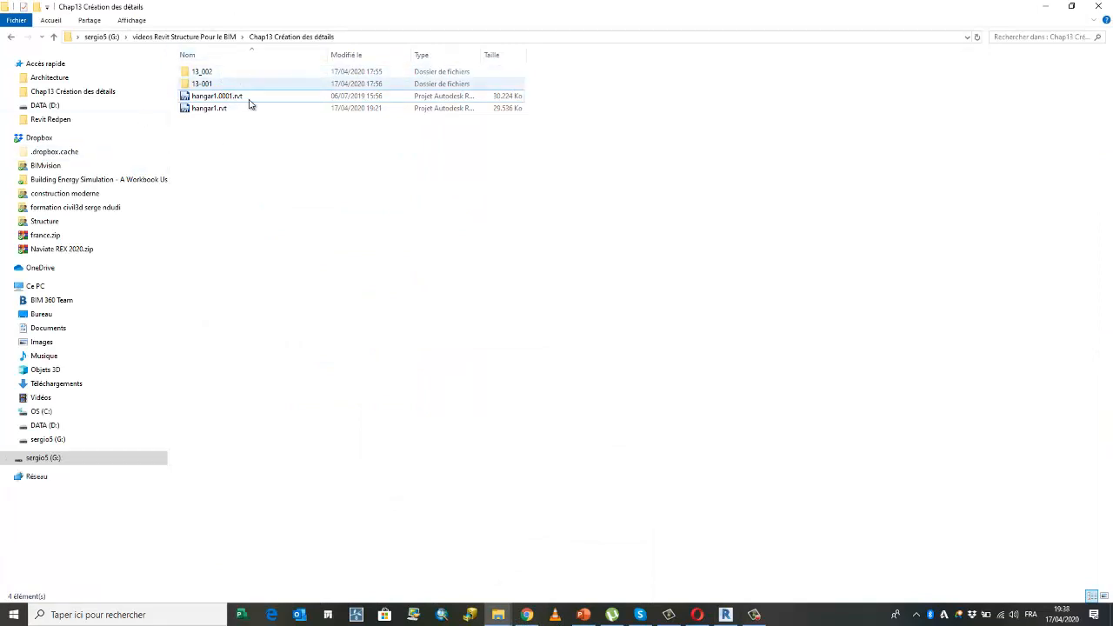
left_click(590, 617)
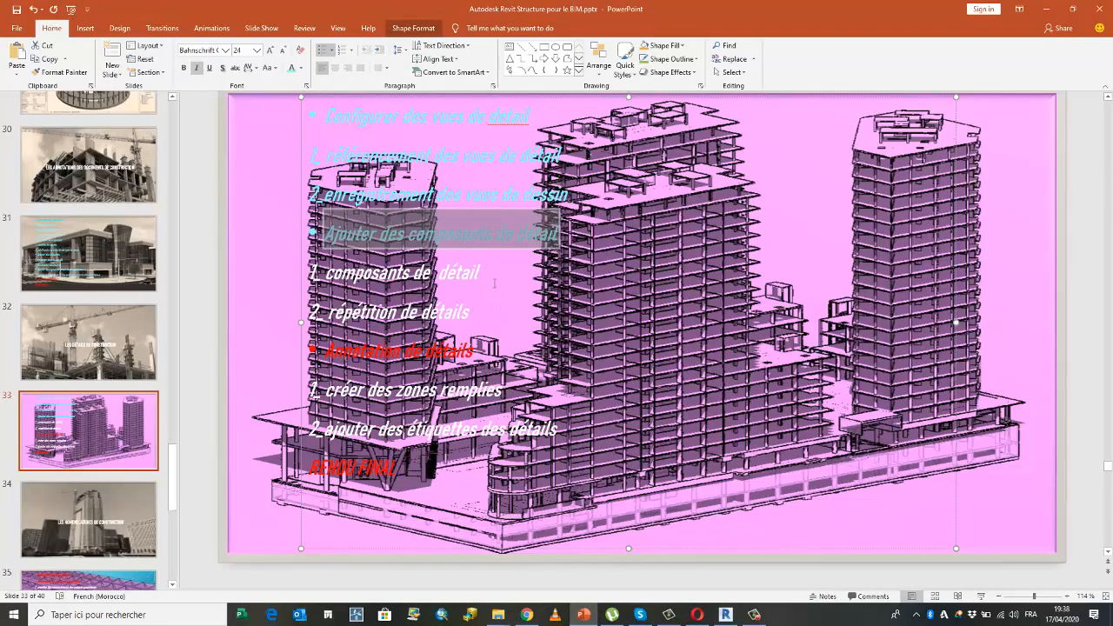
Step: Switch back to Revit and open the filière2 structural plan at the edge columns
left_click(726, 617)
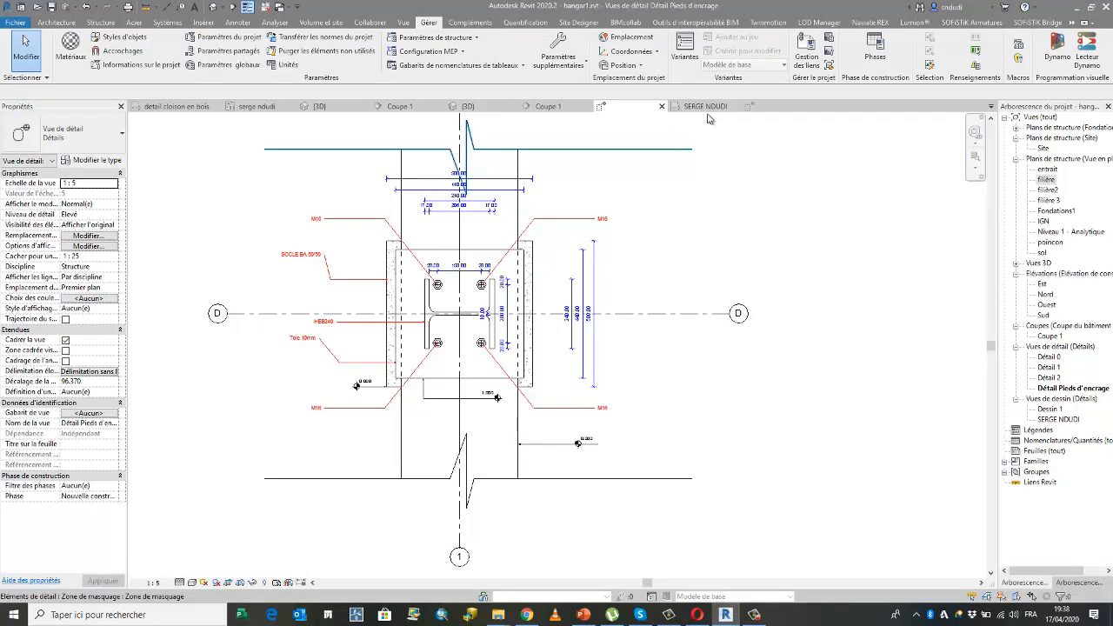
double_click(1048, 191)
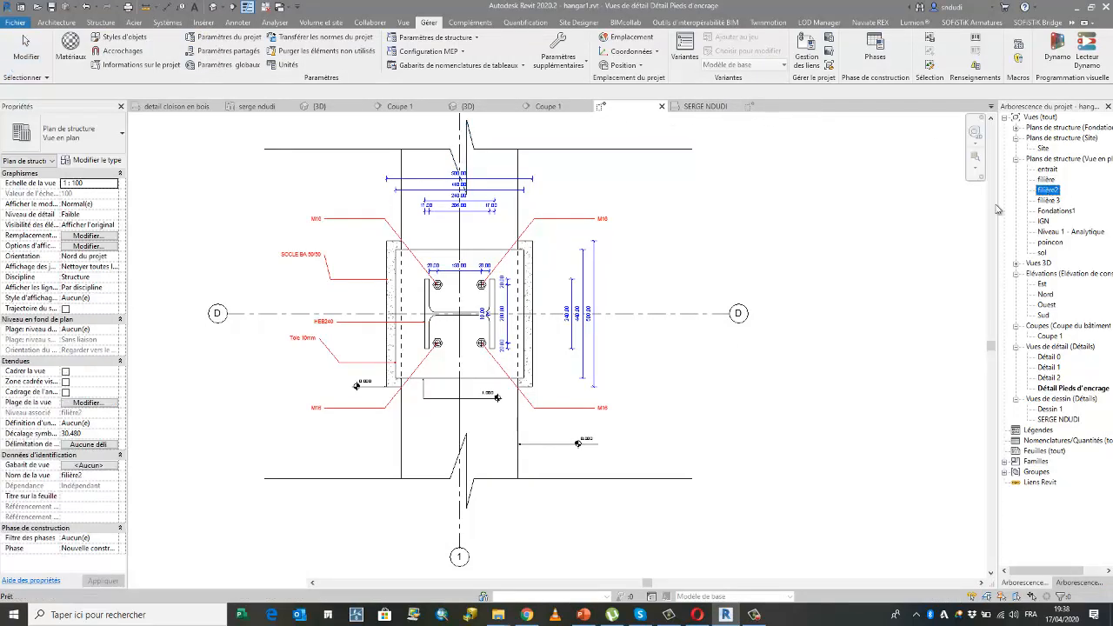
scroll(566, 306, "up", 5)
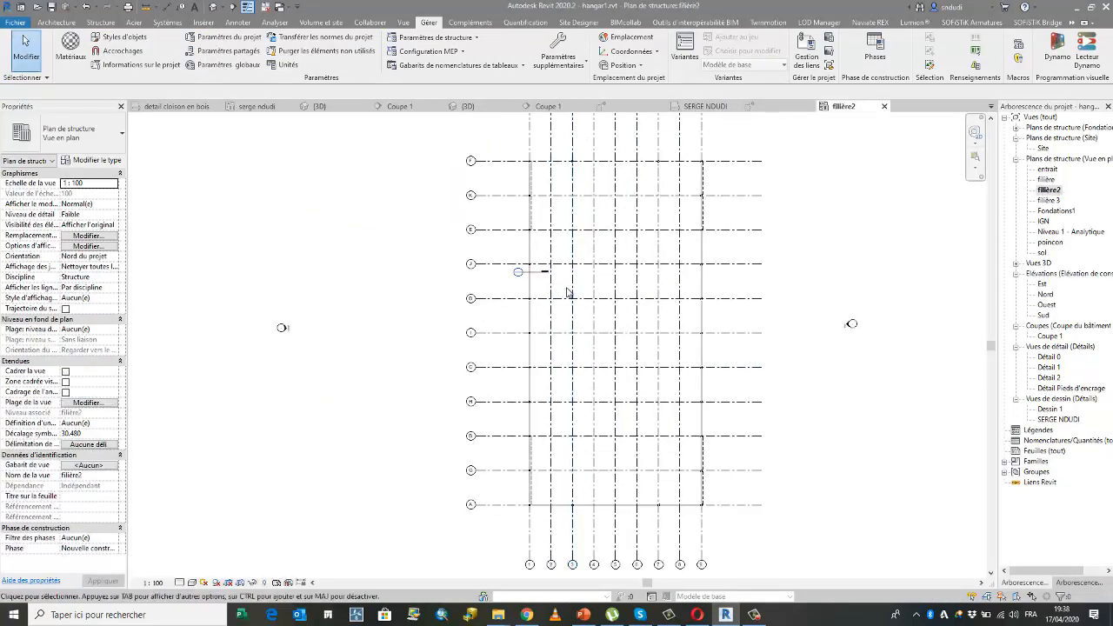
scroll(691, 328, "up", 5)
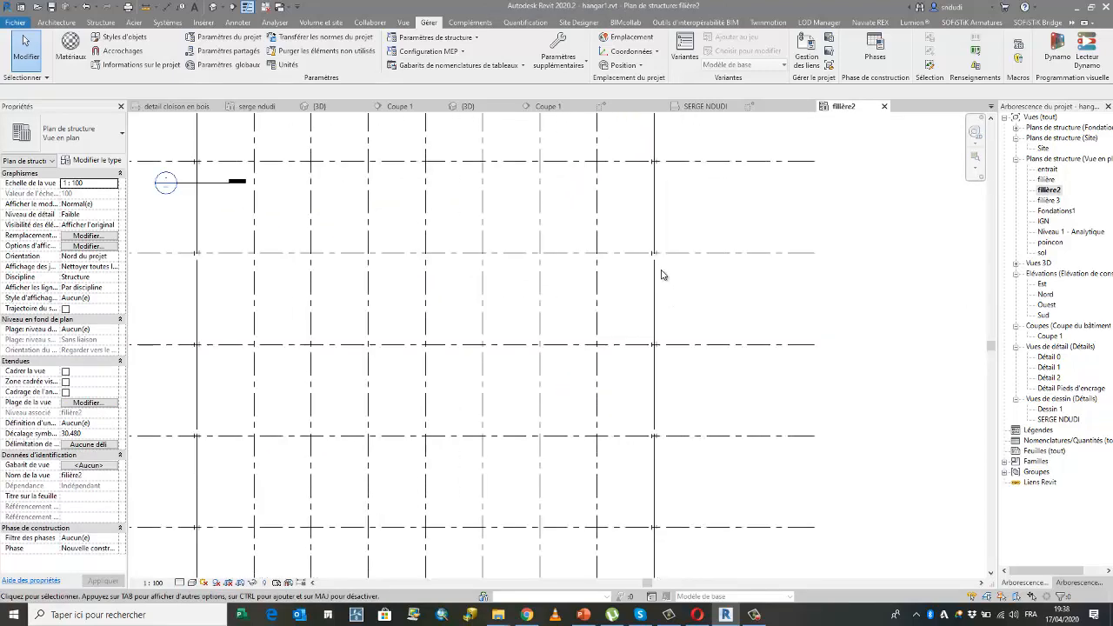
Step: Place a section of the Détails detail-view type across grid 9, just in front of an edge column
left_click(232, 7)
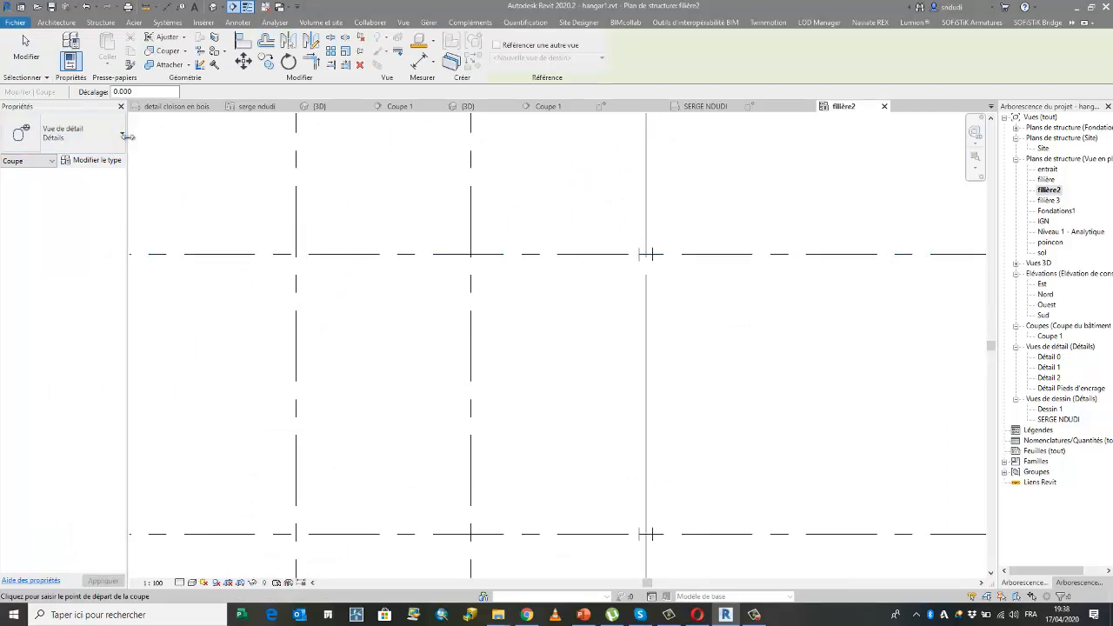
left_click(122, 135)
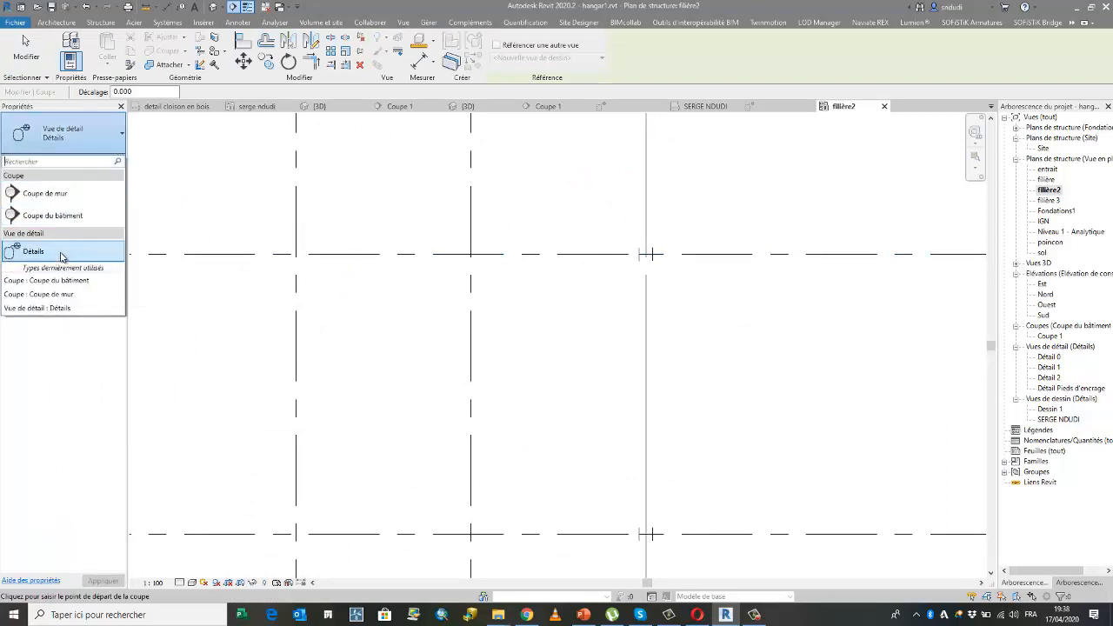
scroll(645, 295, "up", 1)
scroll(644, 295, "up", 1)
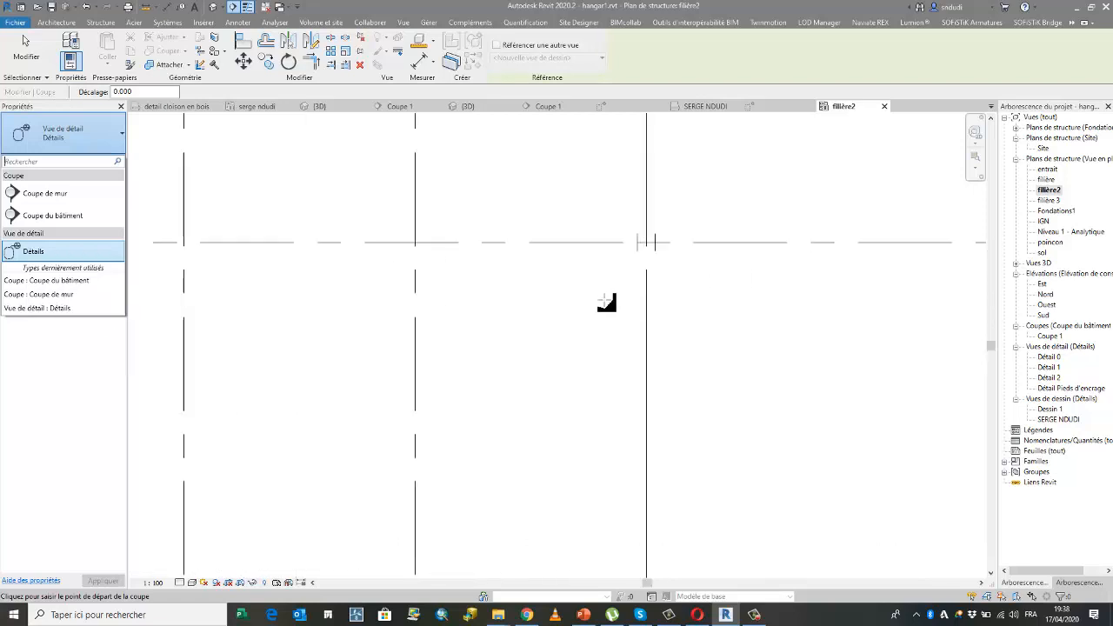
left_click(575, 322)
left_click(758, 319)
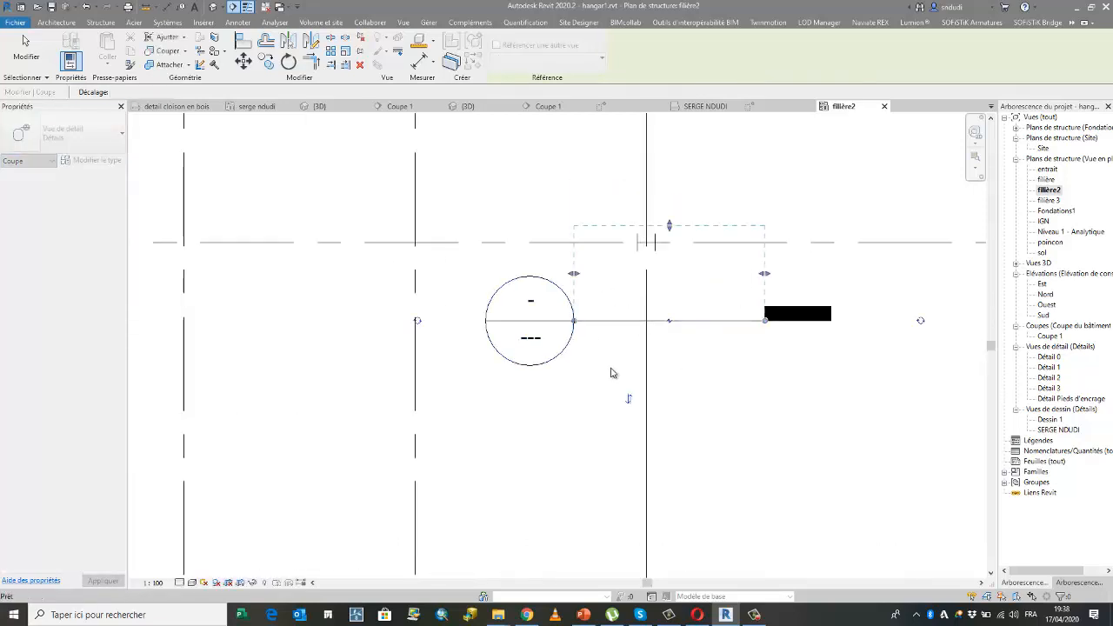
scroll(609, 372, "down", 2)
scroll(654, 266, "up", 2)
key("Escape")
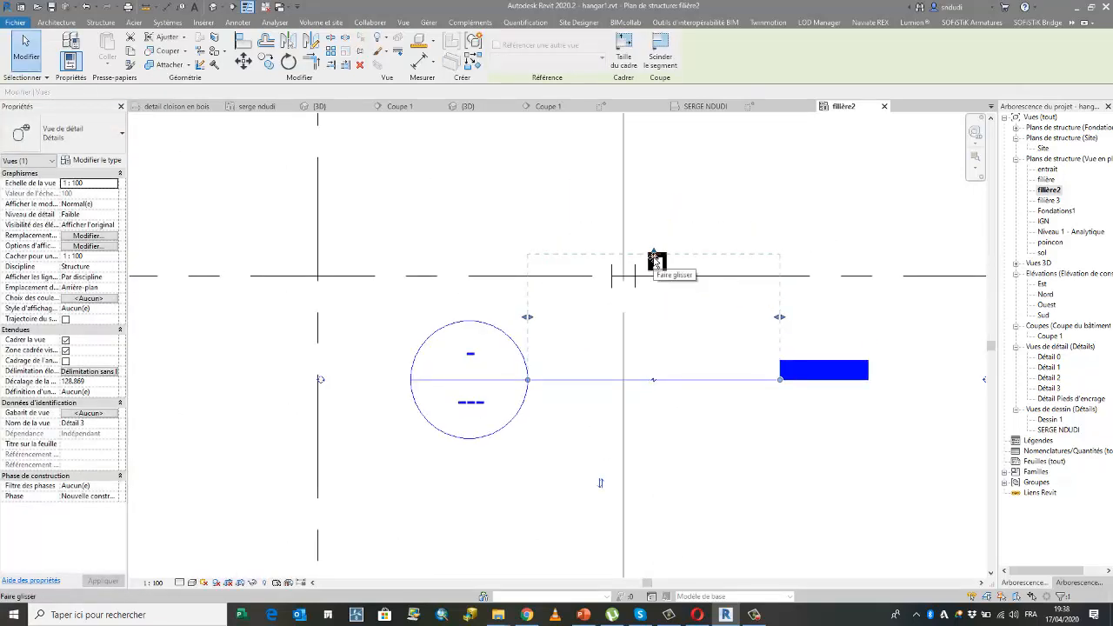
Step: Extend the detail section's view depth beyond the column to a far clip offset of about 135.4
left_click_drag(654, 261, 653, 248)
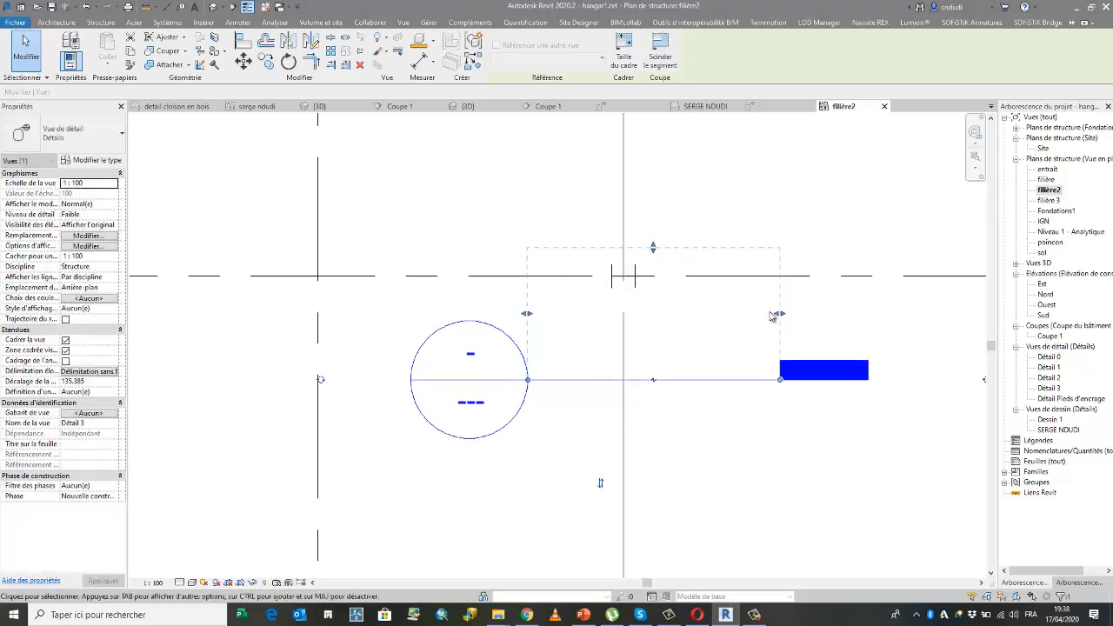
left_click_drag(780, 314, 729, 314)
left_click(858, 311)
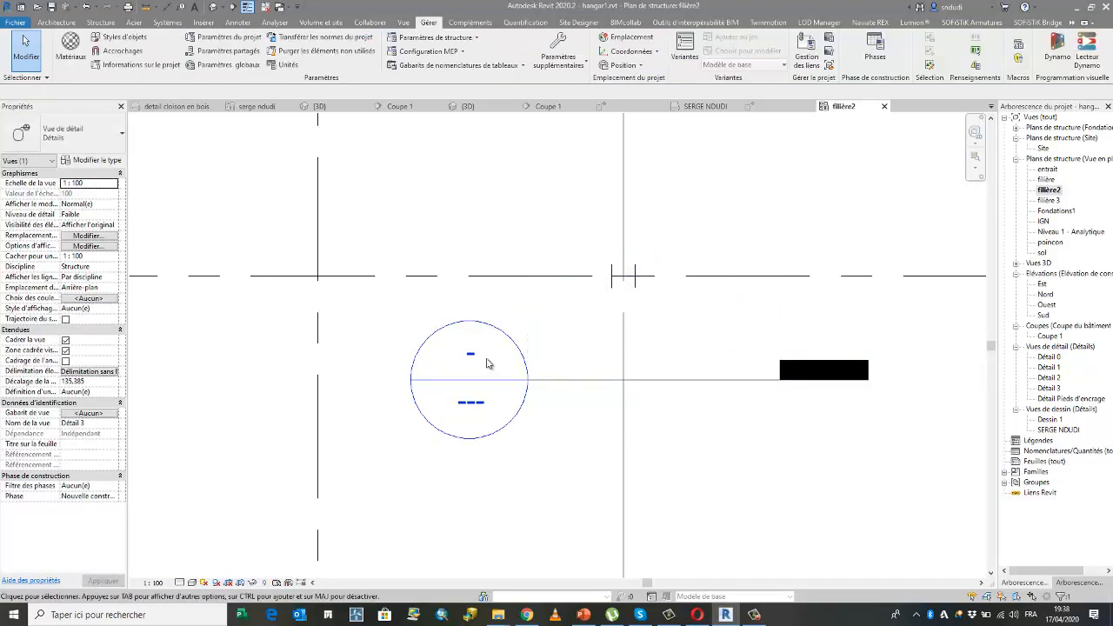
Step: Open the new section's detail view and set its scale to 1:5 and its detail level to Elevé
right_click(487, 364)
left_click(522, 482)
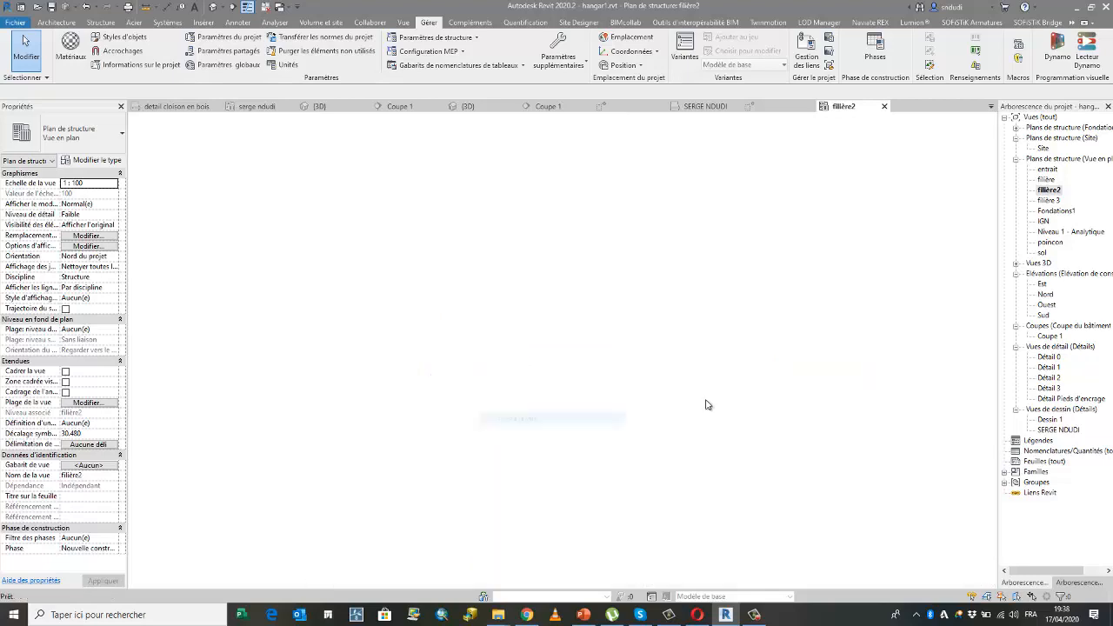
scroll(531, 447, "up", 2)
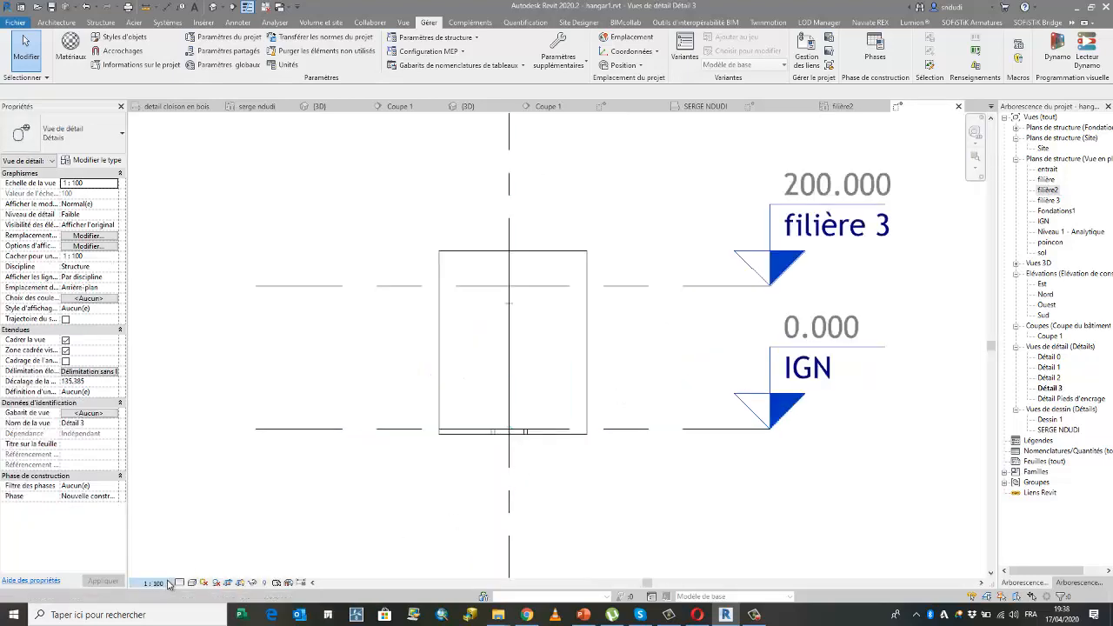
left_click(157, 583)
left_click(169, 454)
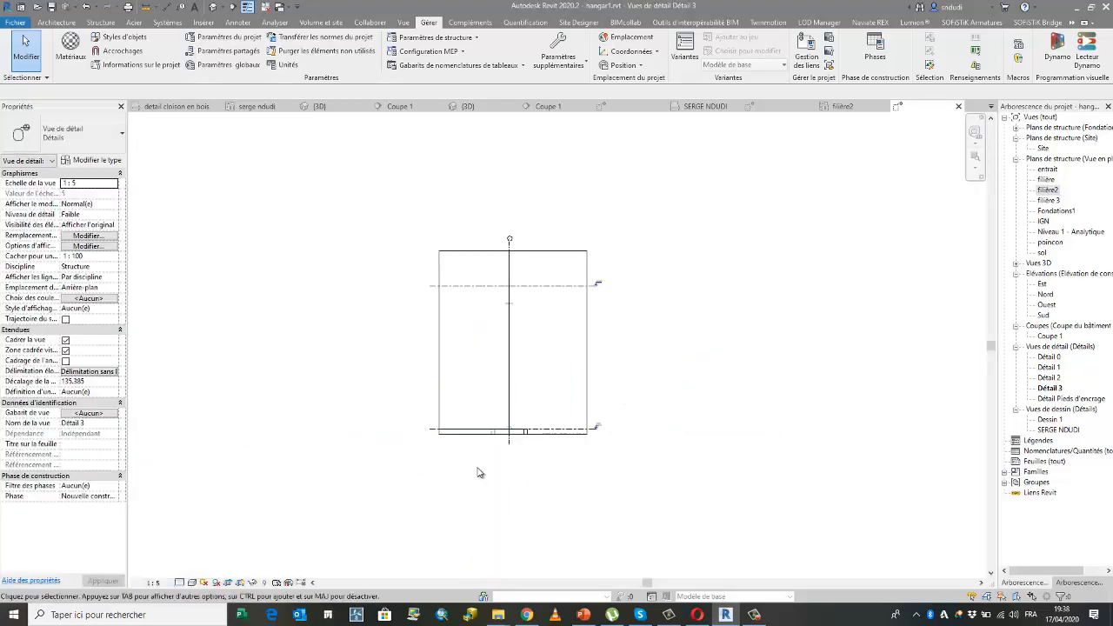
left_click(180, 582)
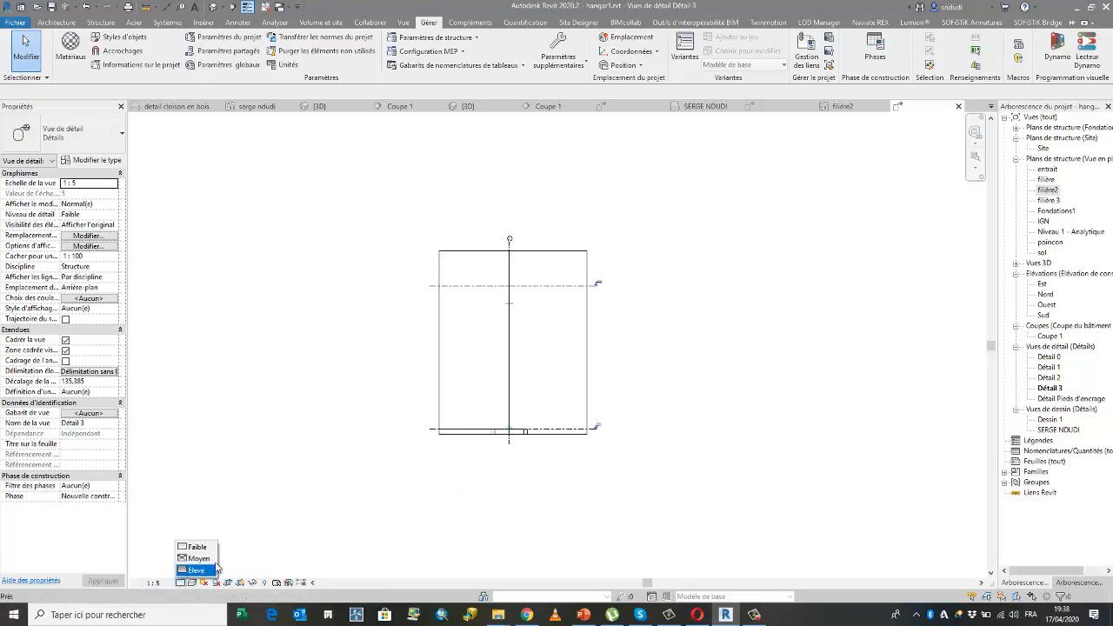
left_click(198, 569)
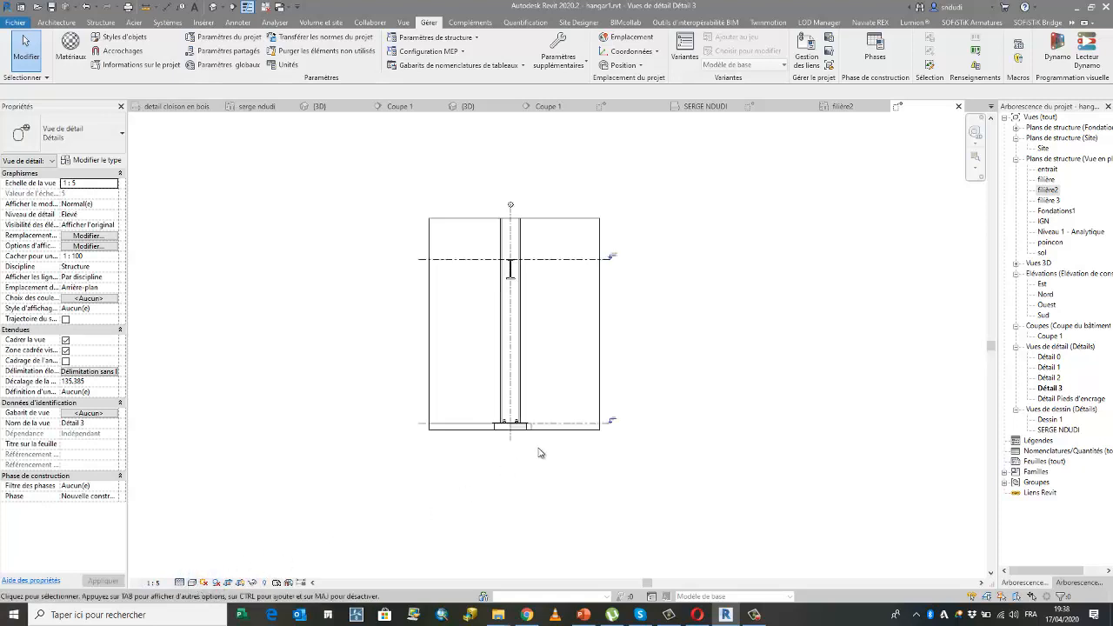
Step: Raise the lower edge of the detail view's crop region to exclude the column base and keep the filière 3 beam
scroll(516, 453, "up", 2)
left_click(548, 421)
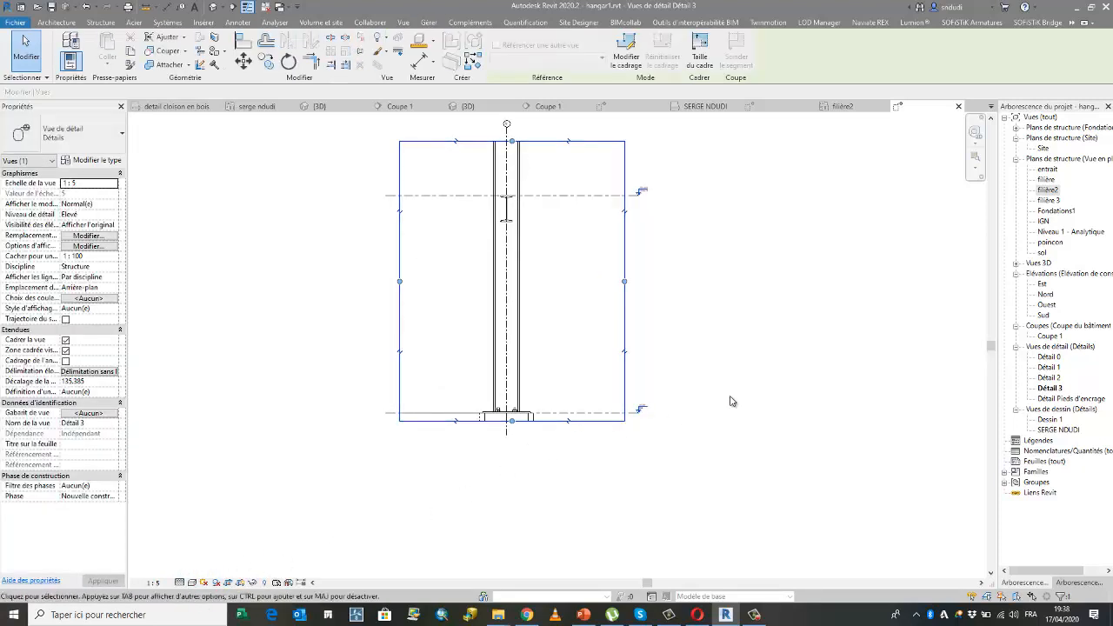
scroll(526, 444, "up", 1)
scroll(537, 457, "down", 1)
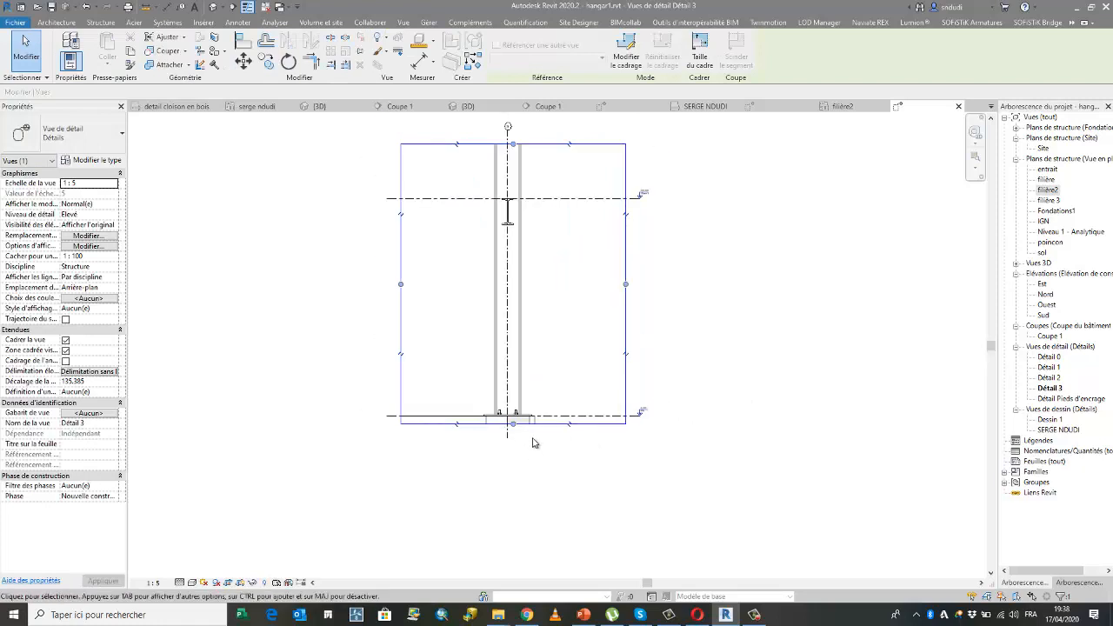
left_click_drag(513, 423, 516, 288)
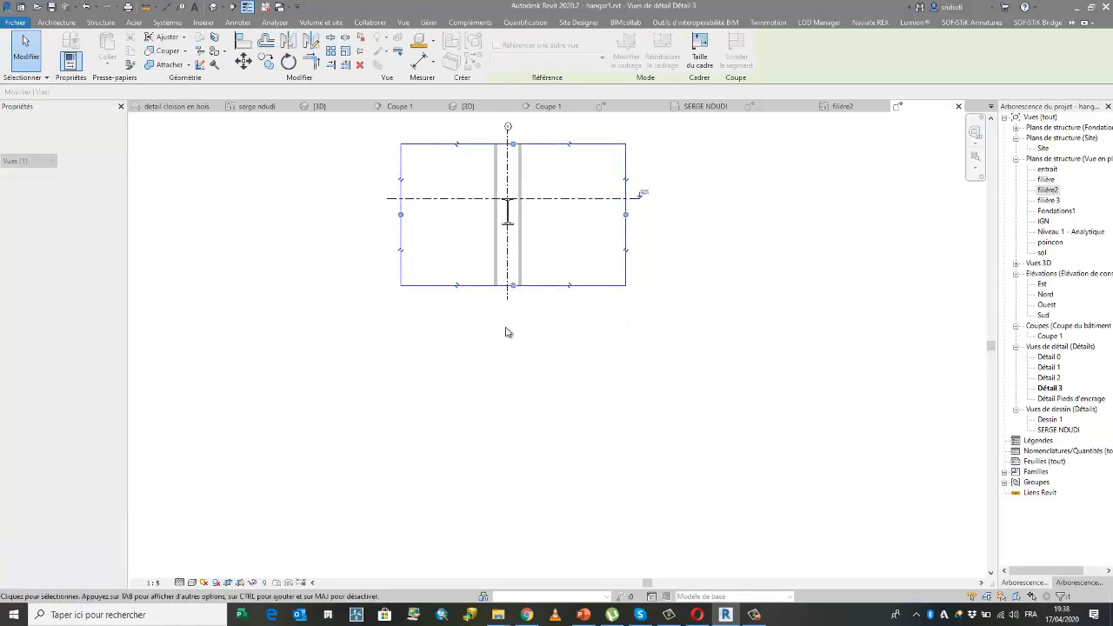
Step: Narrow the crop region by moving both of its side edges toward the column
scroll(515, 300, "up", 2)
scroll(507, 401, "down", 2)
scroll(578, 219, "up", 3)
scroll(616, 247, "up", 1)
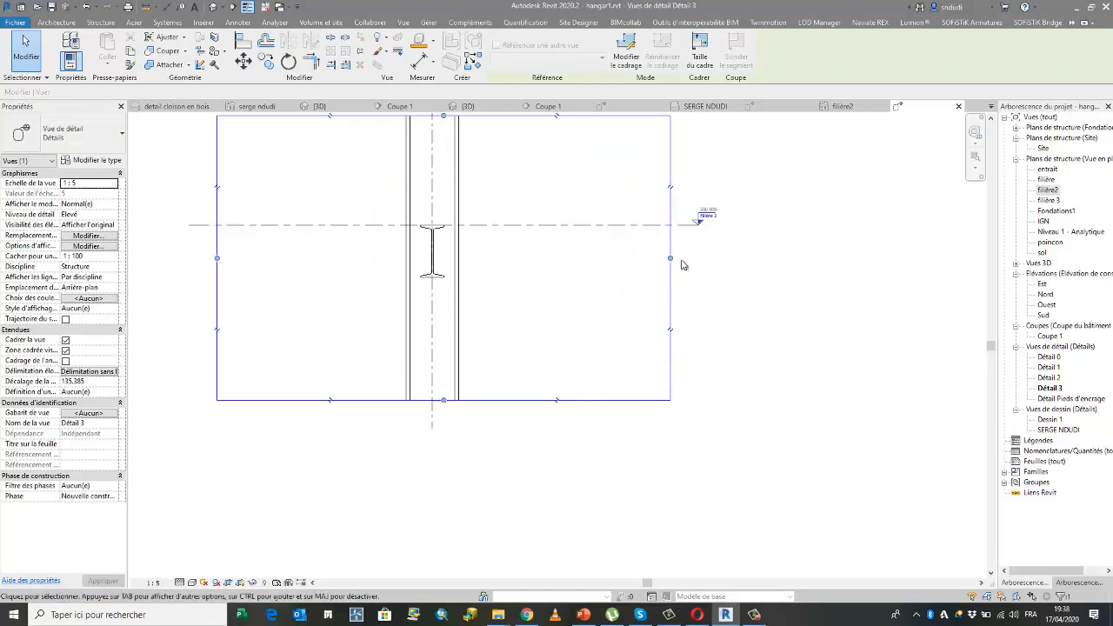
left_click_drag(671, 259, 645, 257)
left_click_drag(216, 259, 250, 258)
scroll(437, 423, "down", 2)
scroll(535, 318, "up", 1)
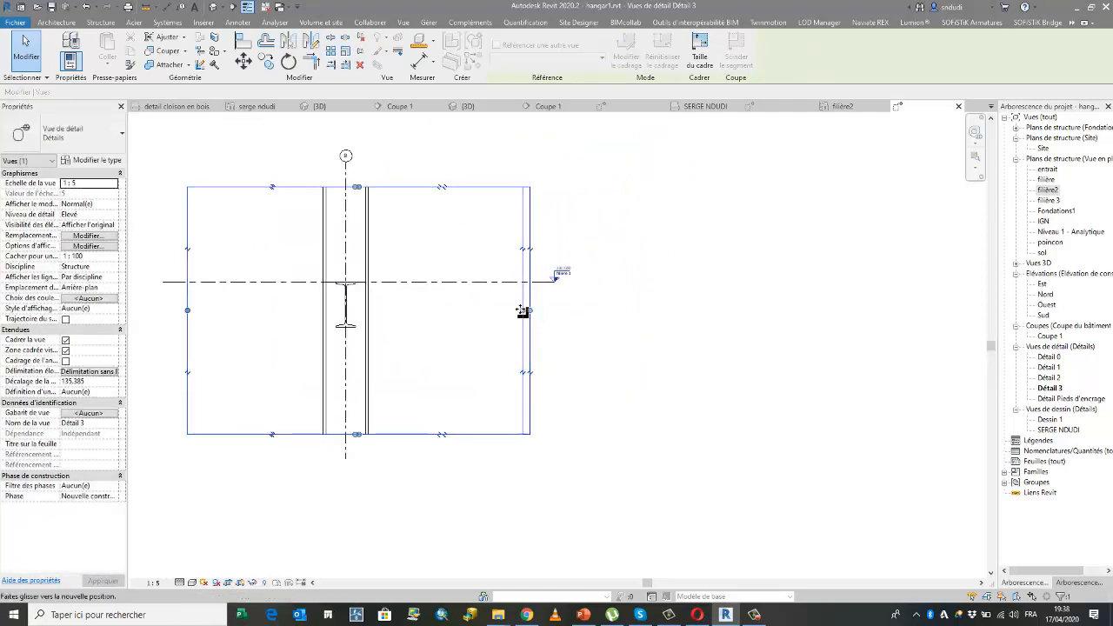
left_click(608, 326)
Step: Show the level head at the other end of the filière 3 level line as well
scroll(609, 325, "down", 2)
left_click(409, 299)
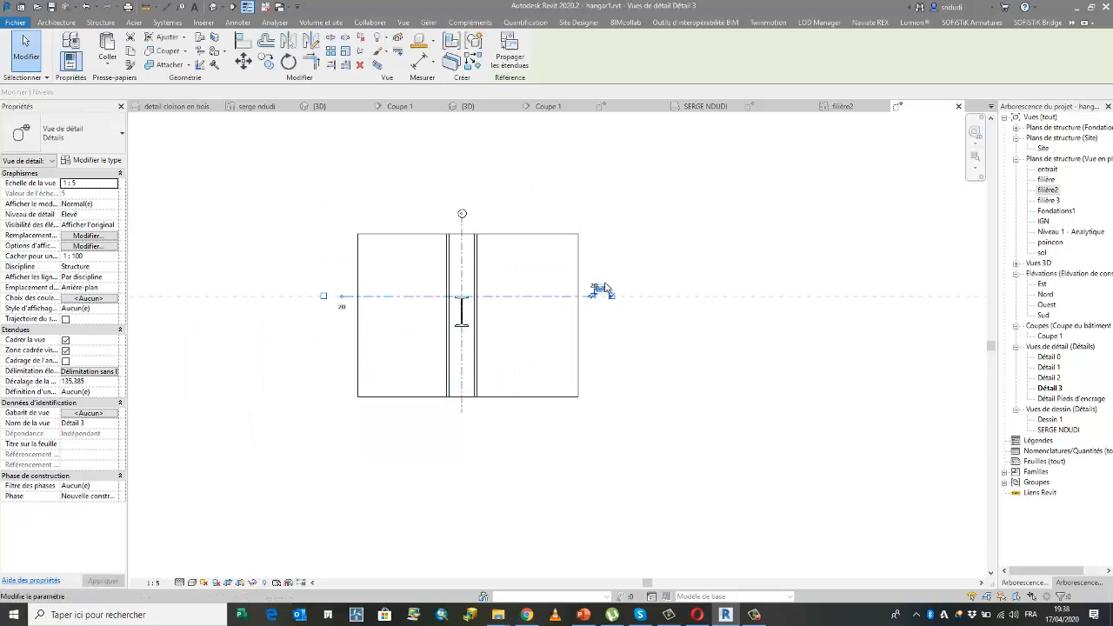
scroll(426, 322, "up", 1)
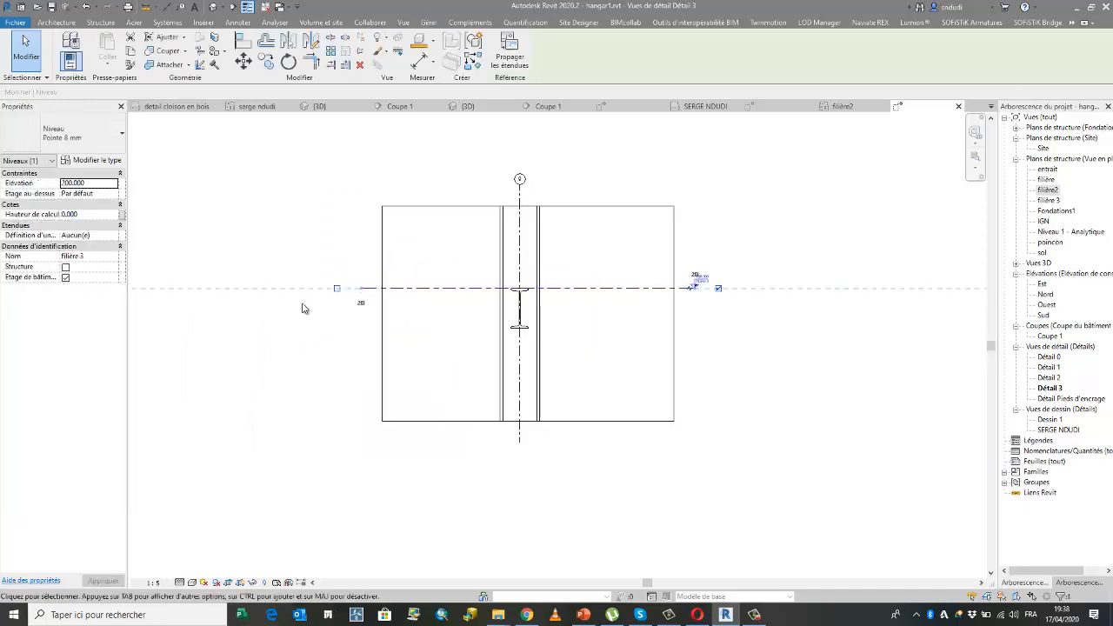
left_click(714, 372)
scroll(549, 298, "up", 3)
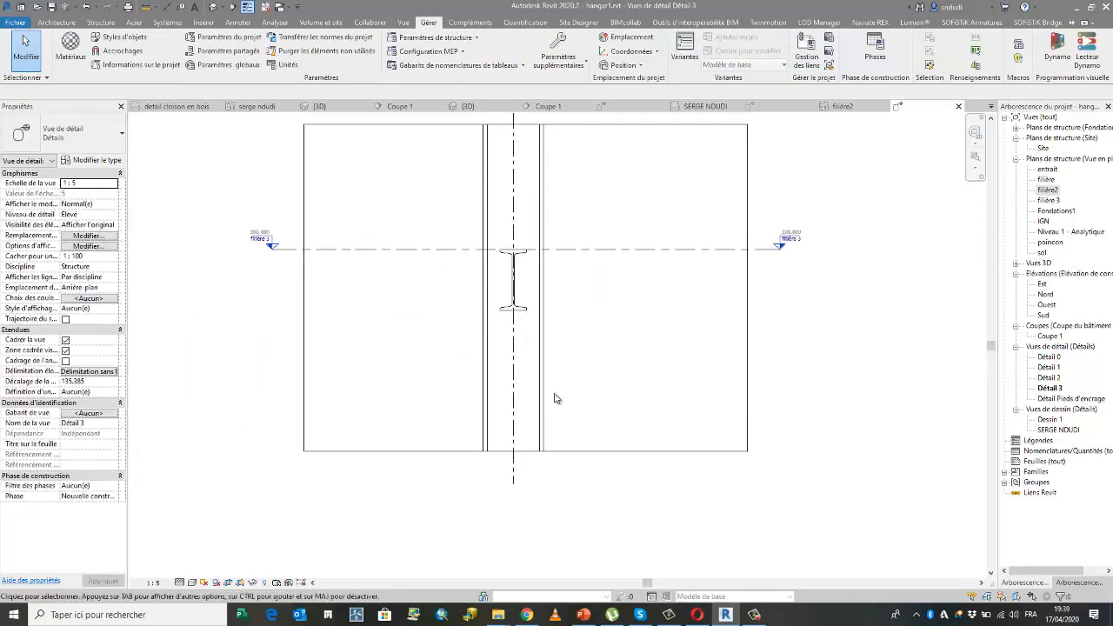
scroll(469, 544, "down", 1)
scroll(513, 487, "up", 2)
scroll(521, 470, "down", 2)
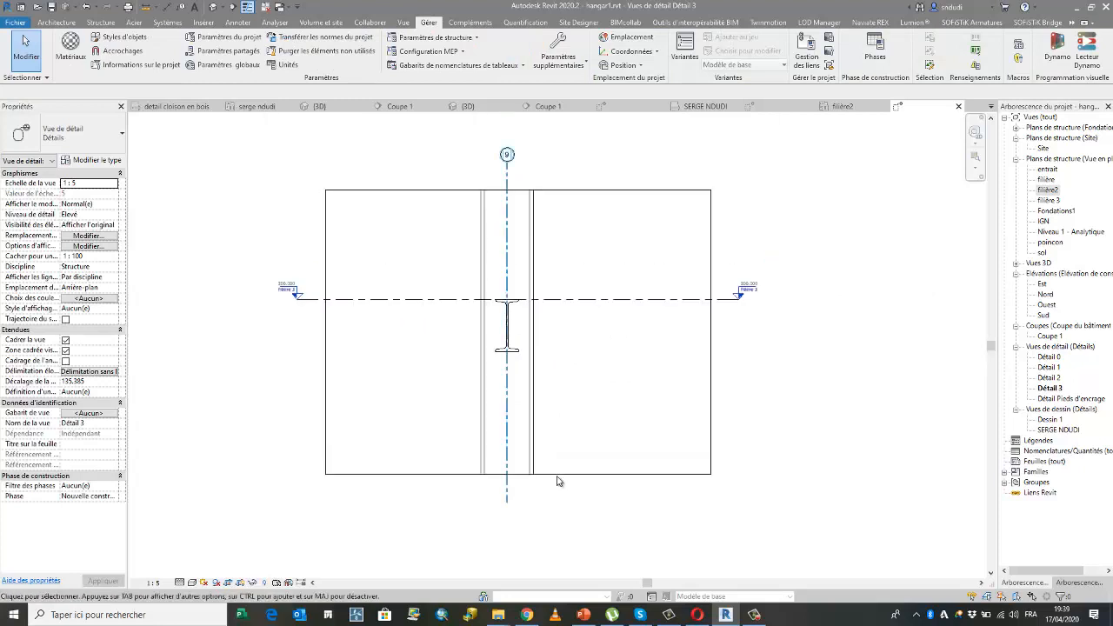
left_click(642, 476)
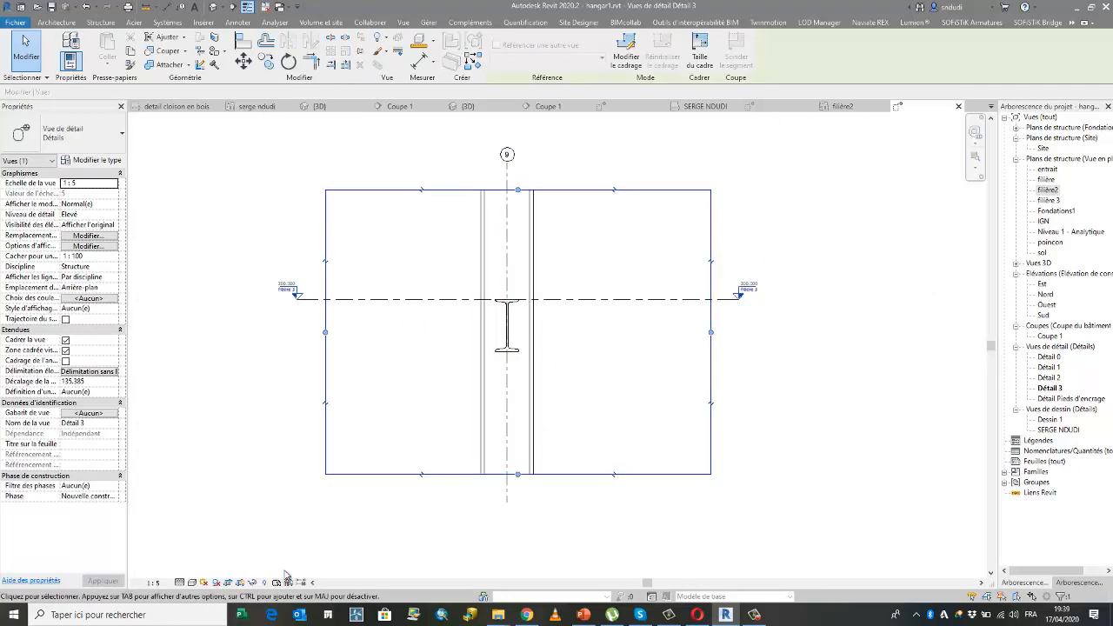
left_click(720, 402)
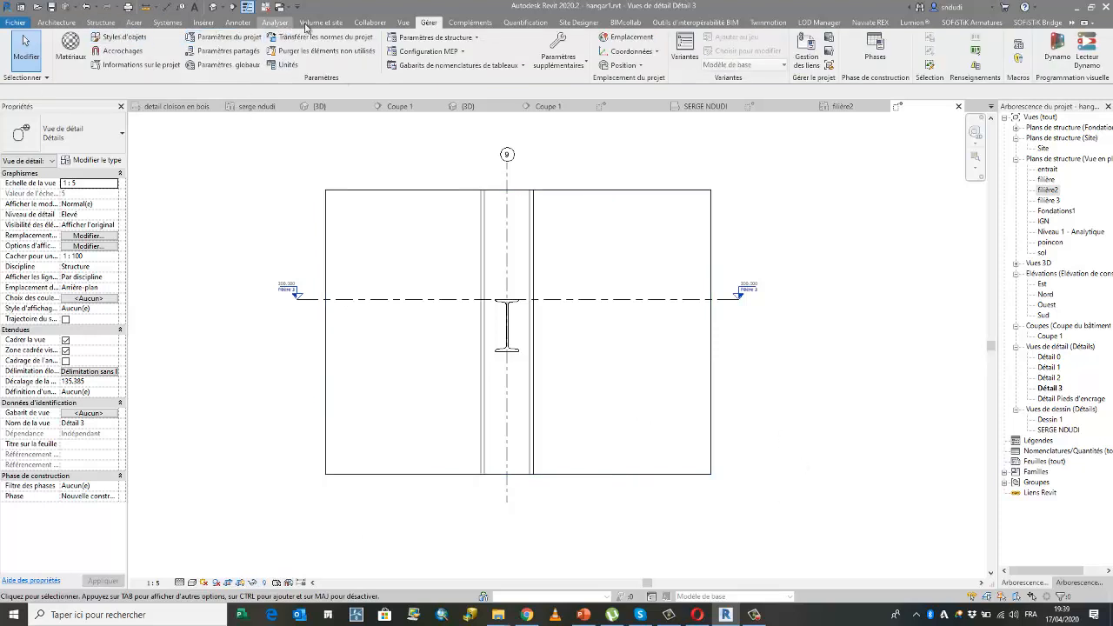
Step: Start a filled region and sketch its boundary from outside the crop region to the column axis, adding a zigzag break on the upper column
left_click(246, 23)
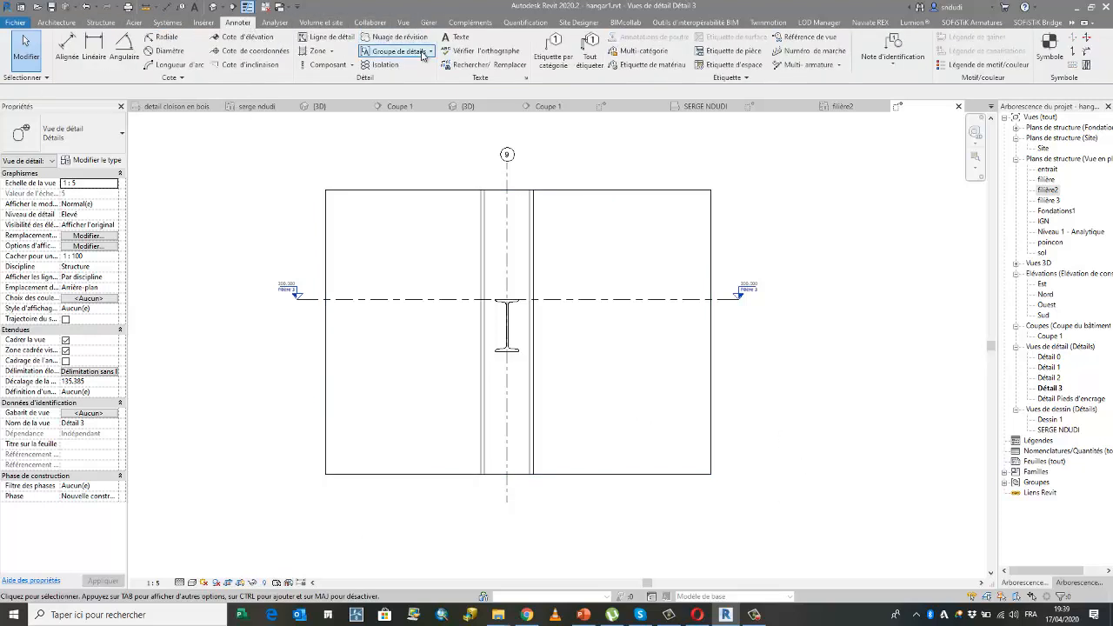
left_click(313, 52)
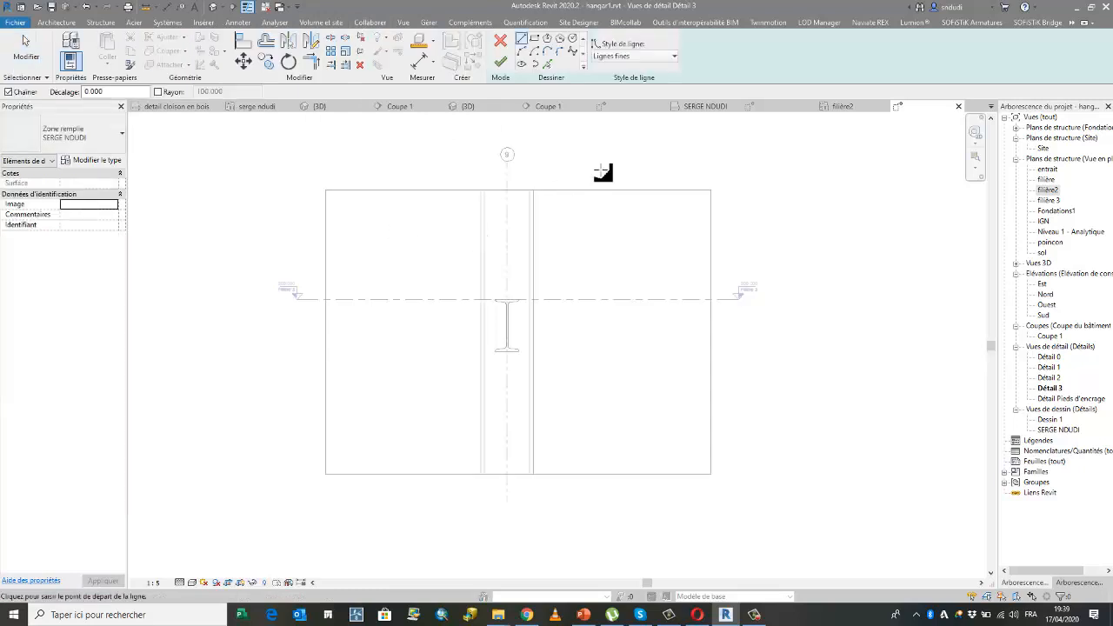
left_click(309, 222)
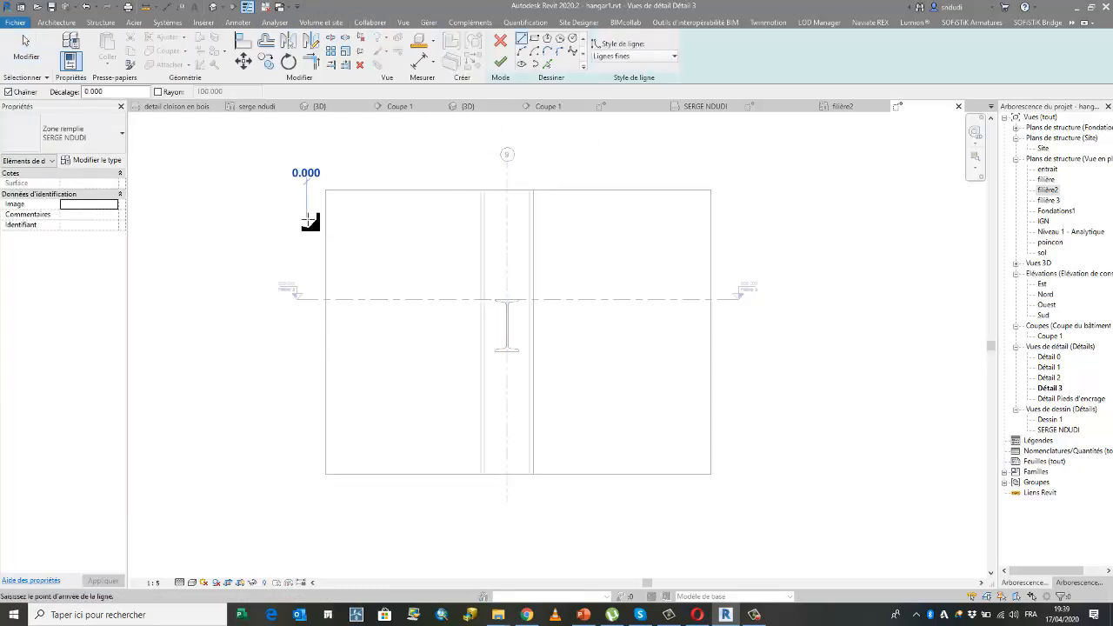
scroll(512, 224, "up", 4)
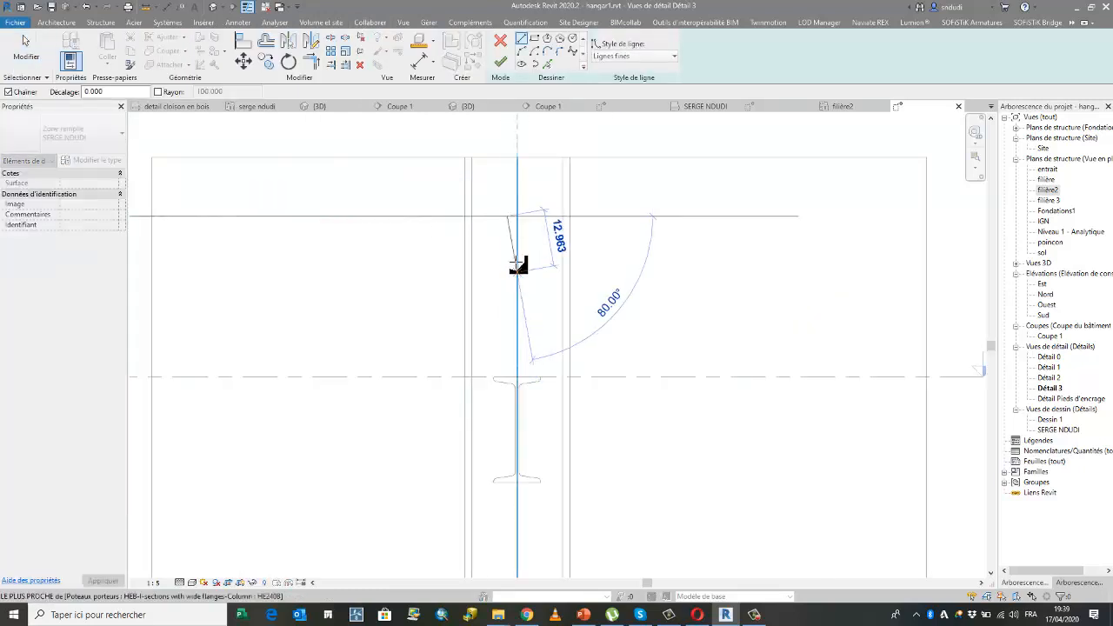
scroll(525, 253, "up", 3)
left_click(524, 250)
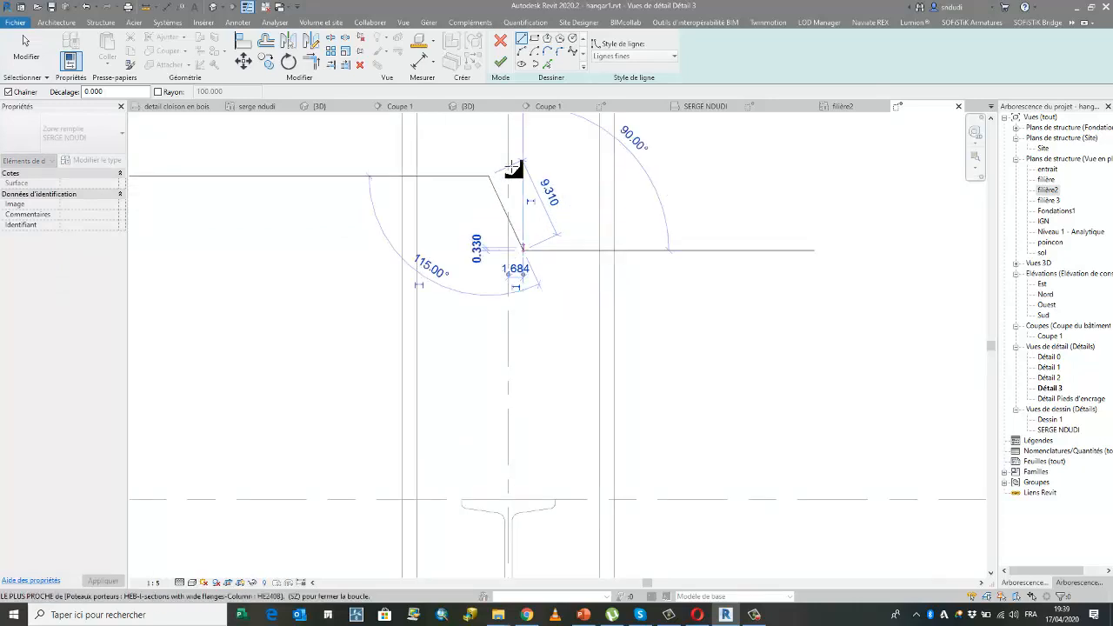
left_click(523, 122)
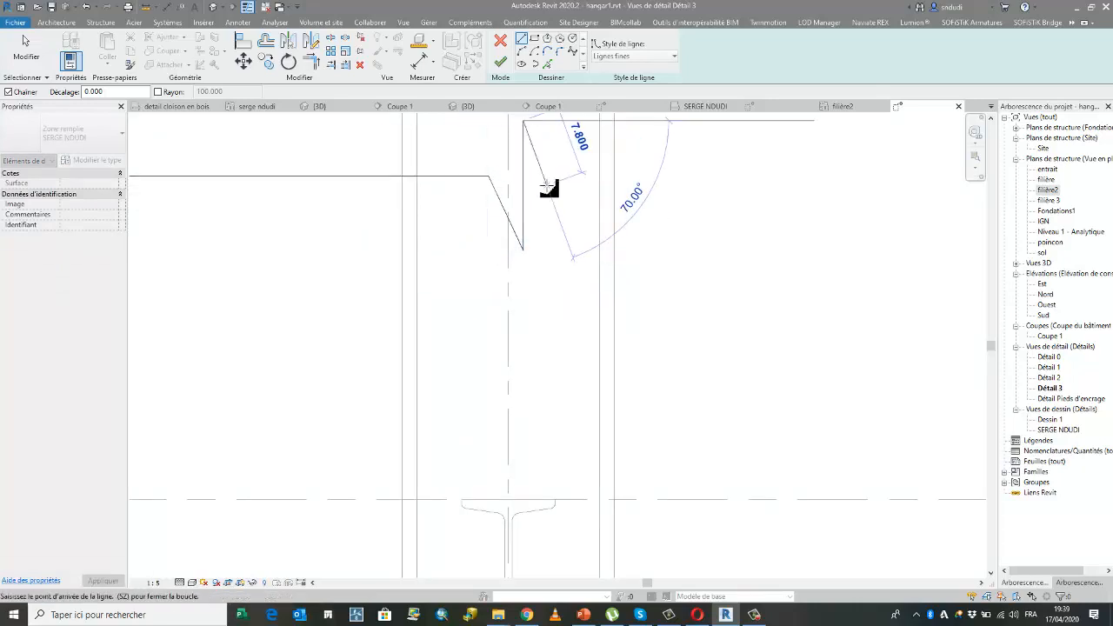
left_click(548, 187)
Step: Extend the filled region's boundary past the crop's far side, close it above the crop's upper edge, and finish the region
scroll(417, 178, "down", 3)
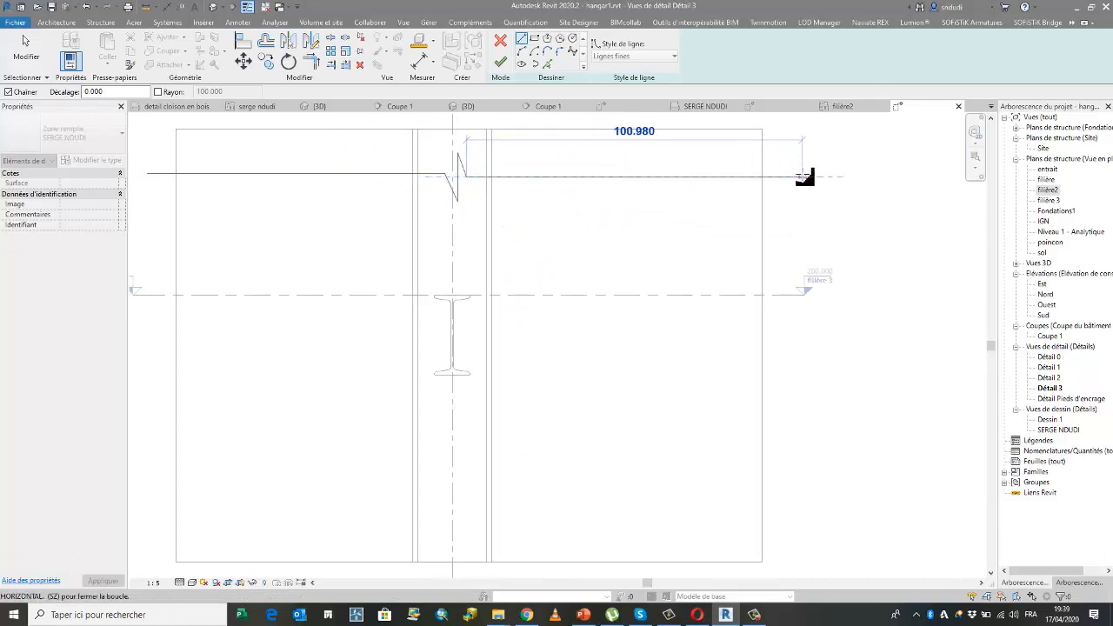
left_click(803, 177)
scroll(806, 192, "down", 3)
left_click(805, 128)
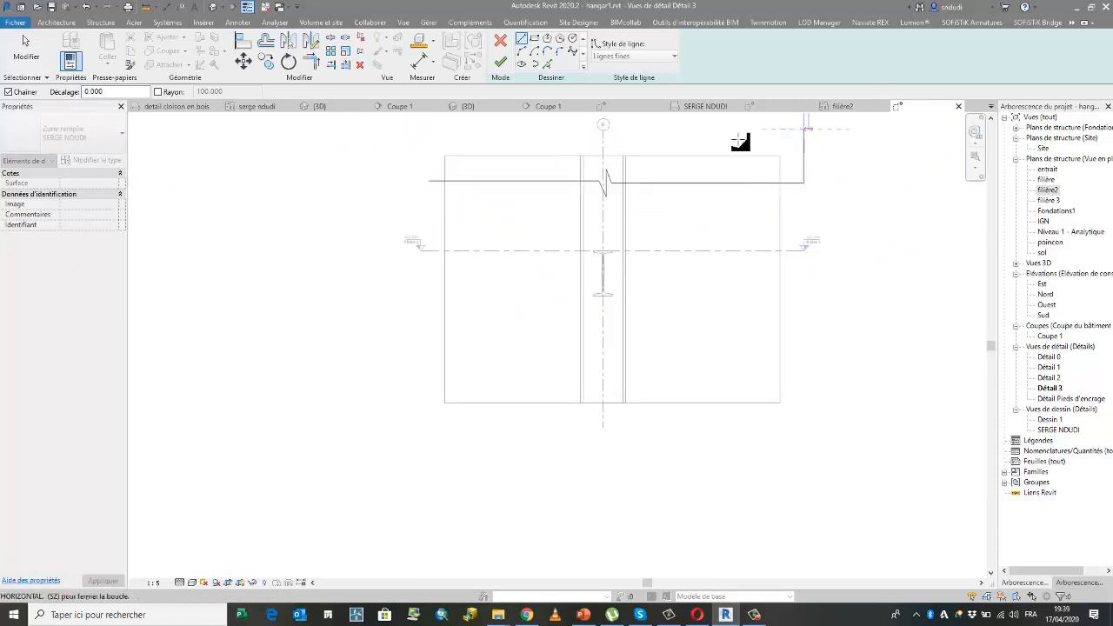
left_click(430, 128)
left_click(435, 181)
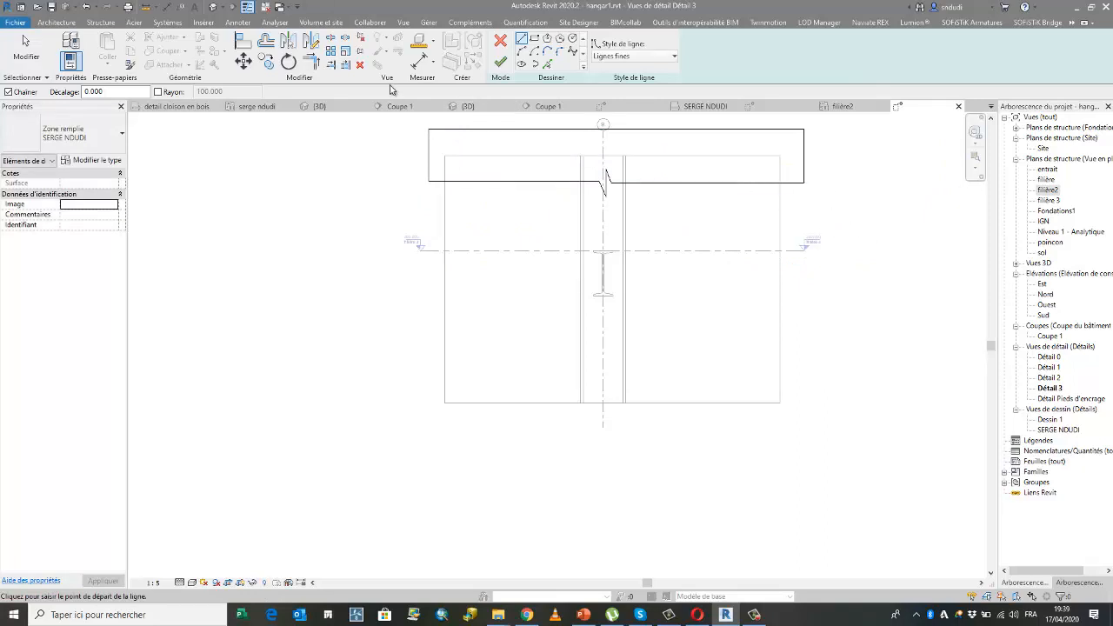
left_click(499, 64)
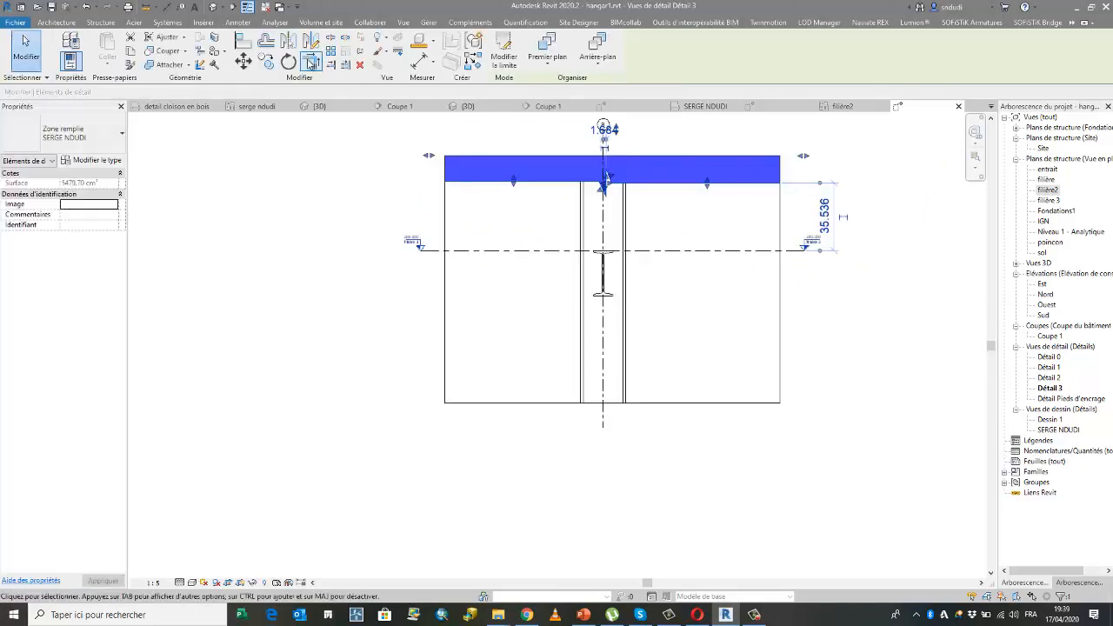
Step: Mirror a copy of the filled region about the filière 3 level line and move it down about 38.75 onto the crop's lower edge
left_click(288, 41)
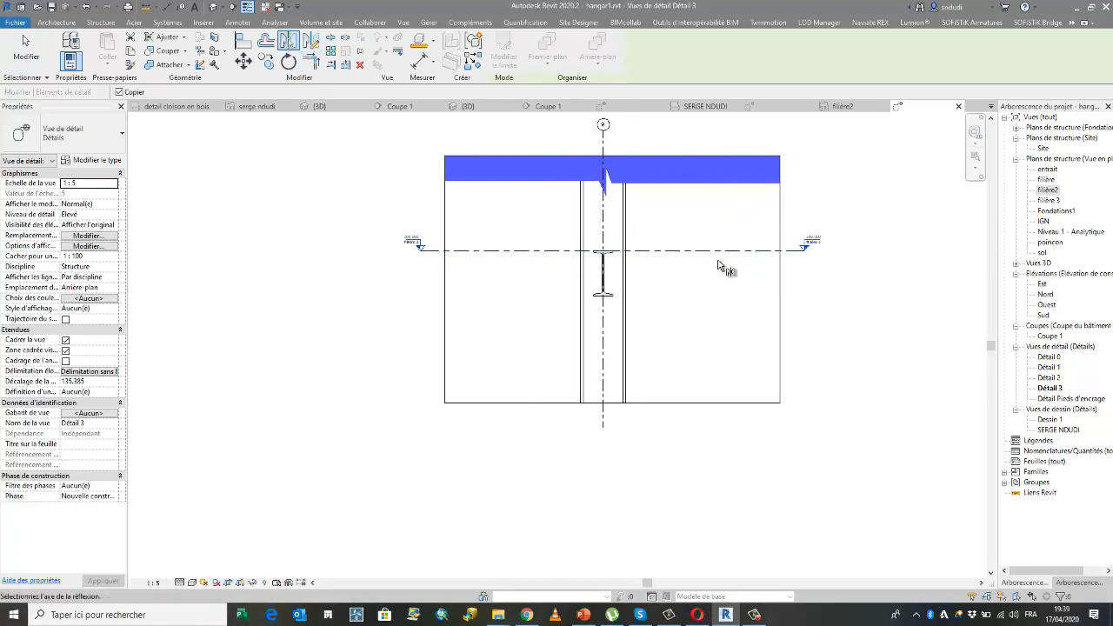
left_click(801, 278)
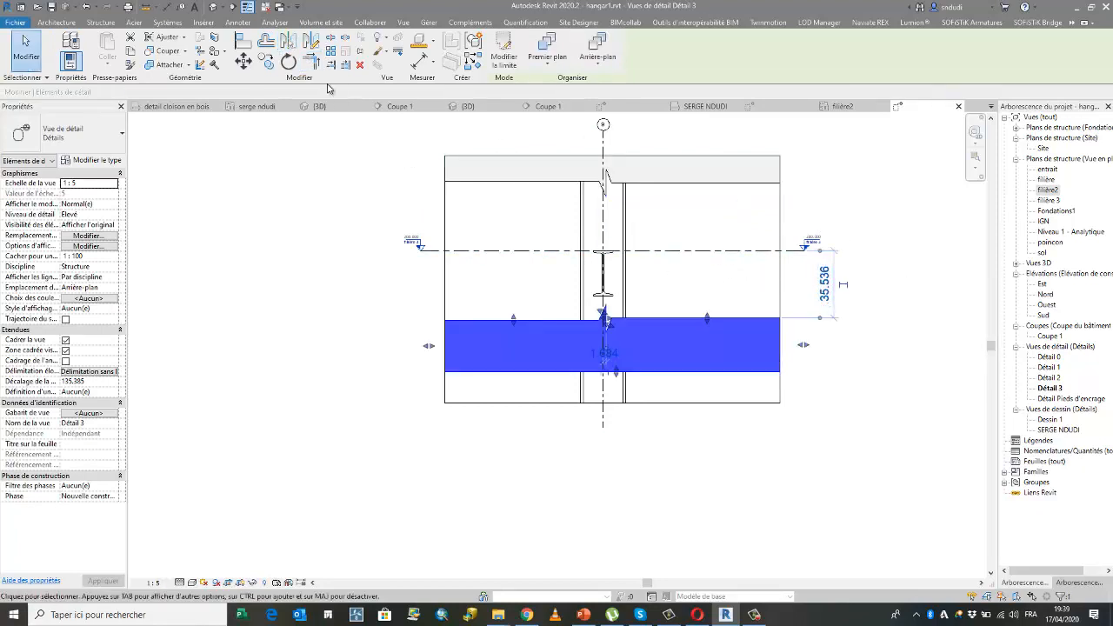
scroll(739, 340, "up", 1)
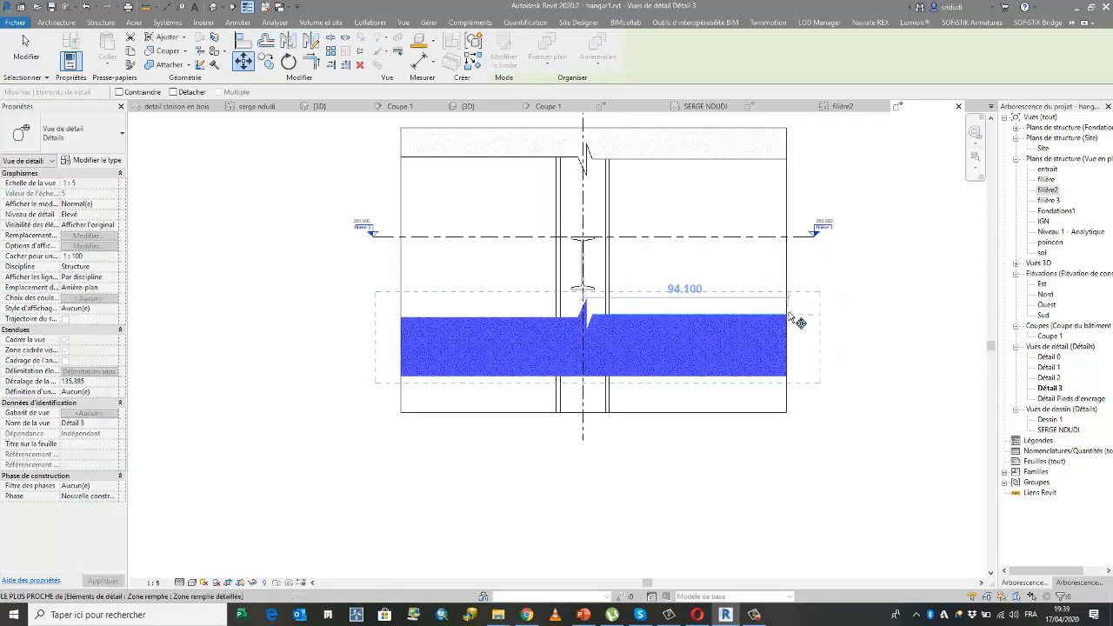
left_click(786, 314)
left_click(788, 400)
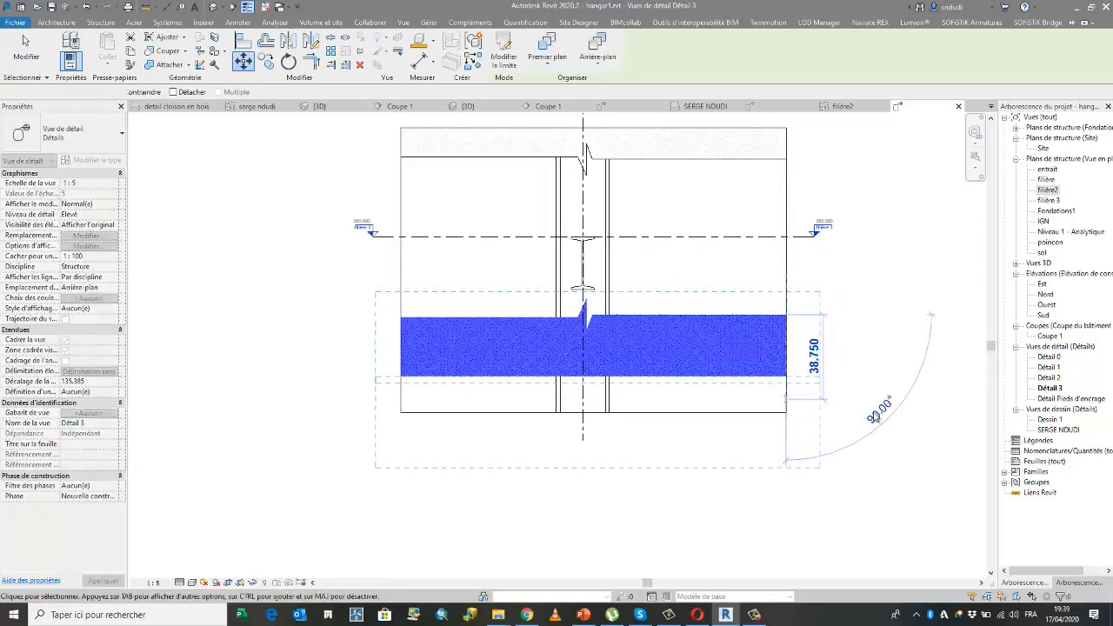
left_click(897, 432)
scroll(667, 507, "up", 1)
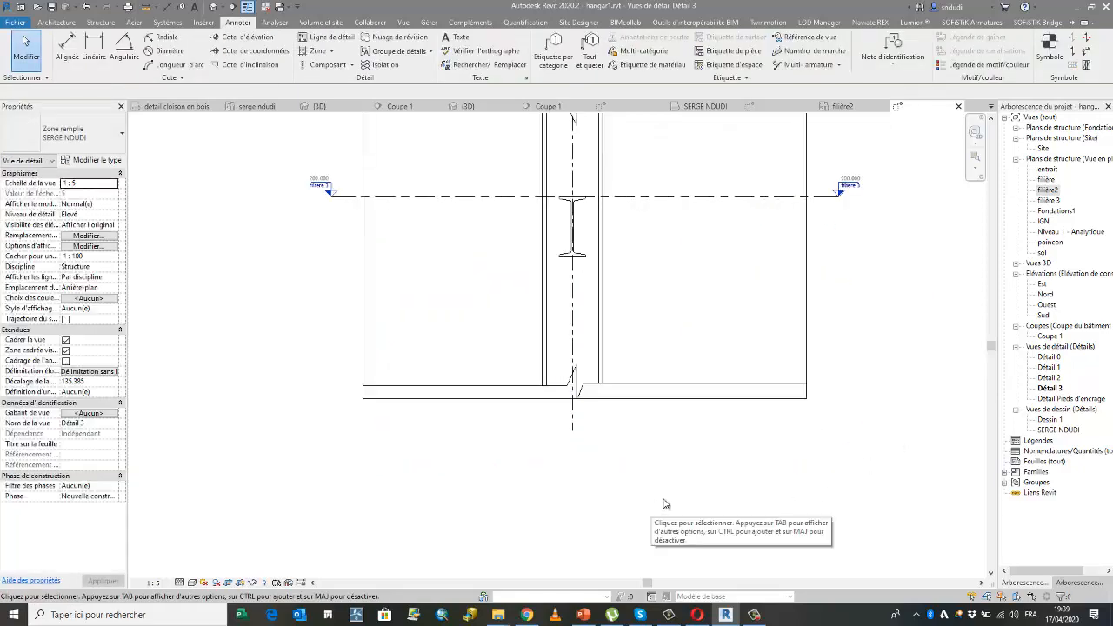
Step: Hide the detail view's crop region so its border is not drawn around the connection
scroll(688, 522, "down", 3)
left_click(768, 367)
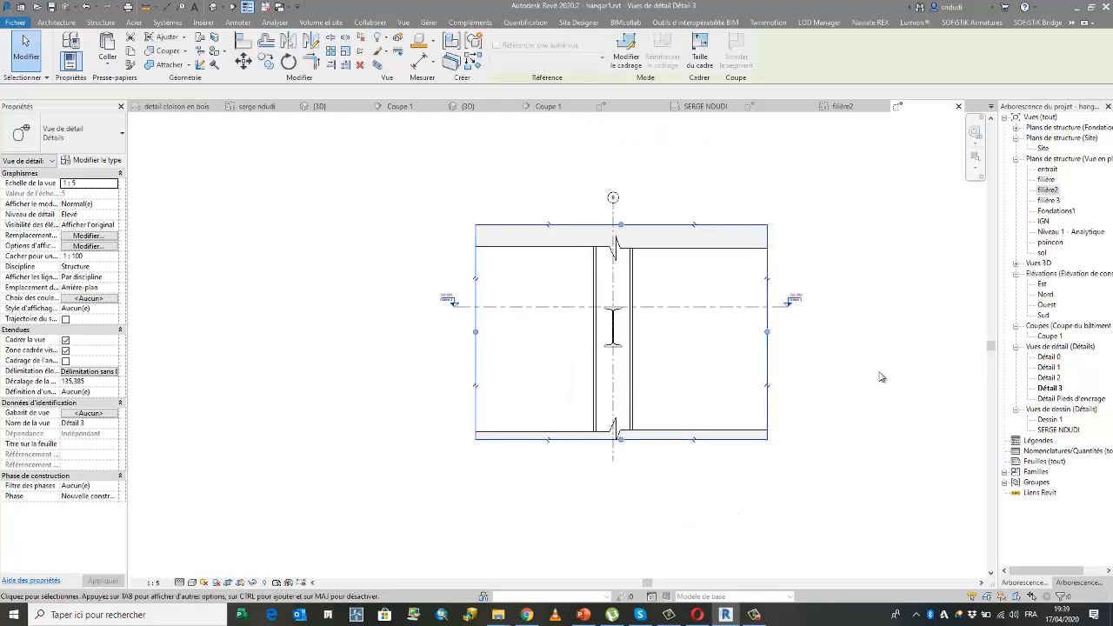
left_click(840, 459)
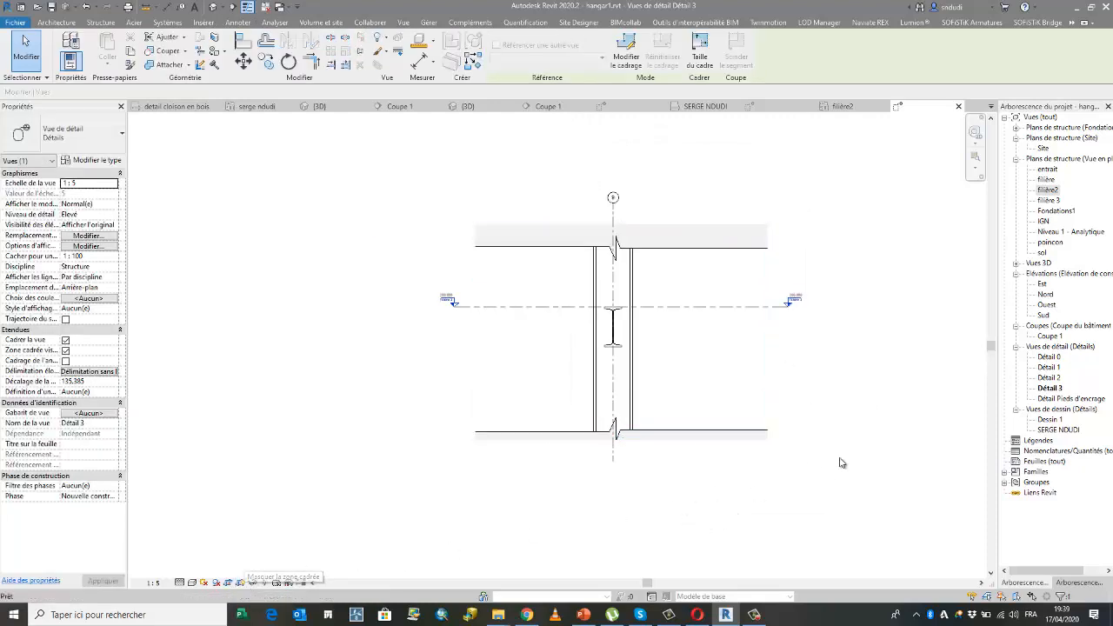
scroll(634, 280, "up", 3)
scroll(583, 261, "down", 1)
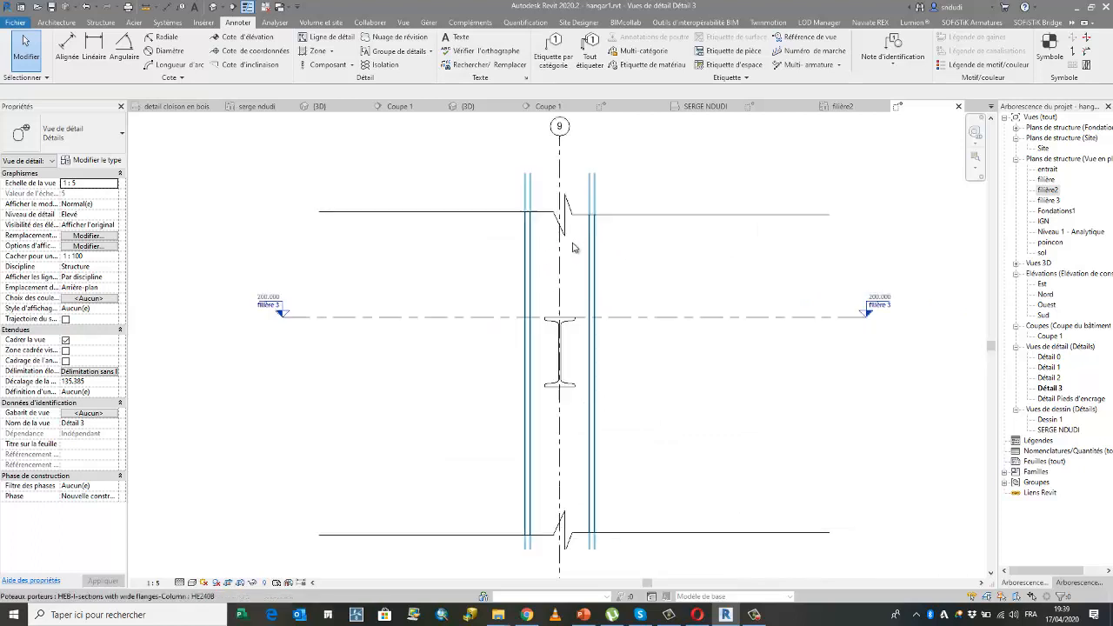
scroll(603, 197, "down", 1)
scroll(542, 427, "up", 2)
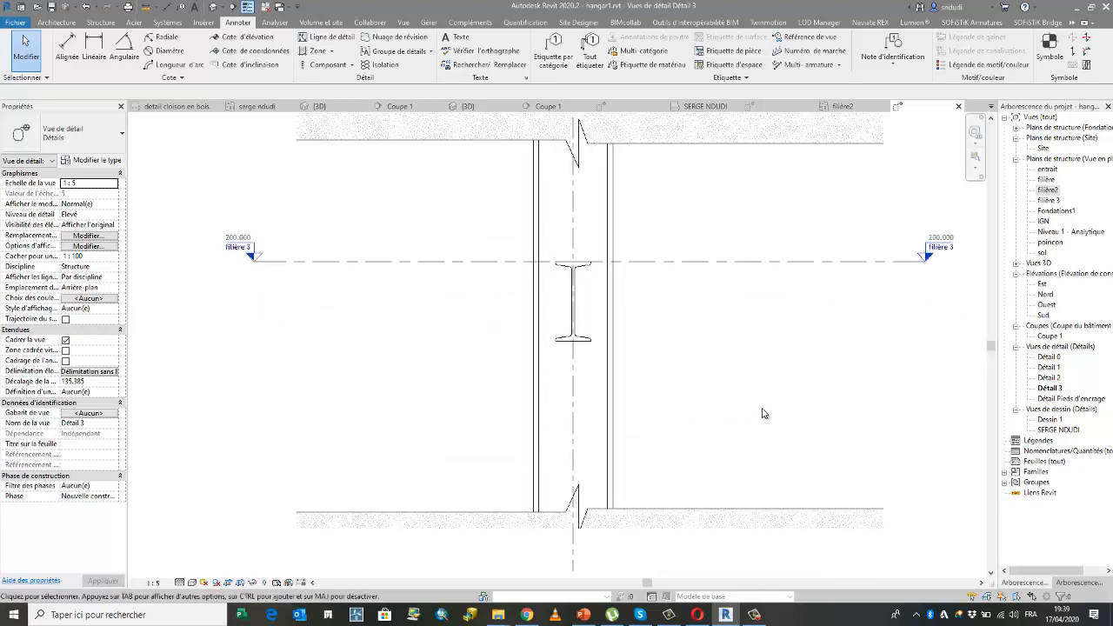
scroll(622, 437, "down", 1)
scroll(626, 433, "up", 2)
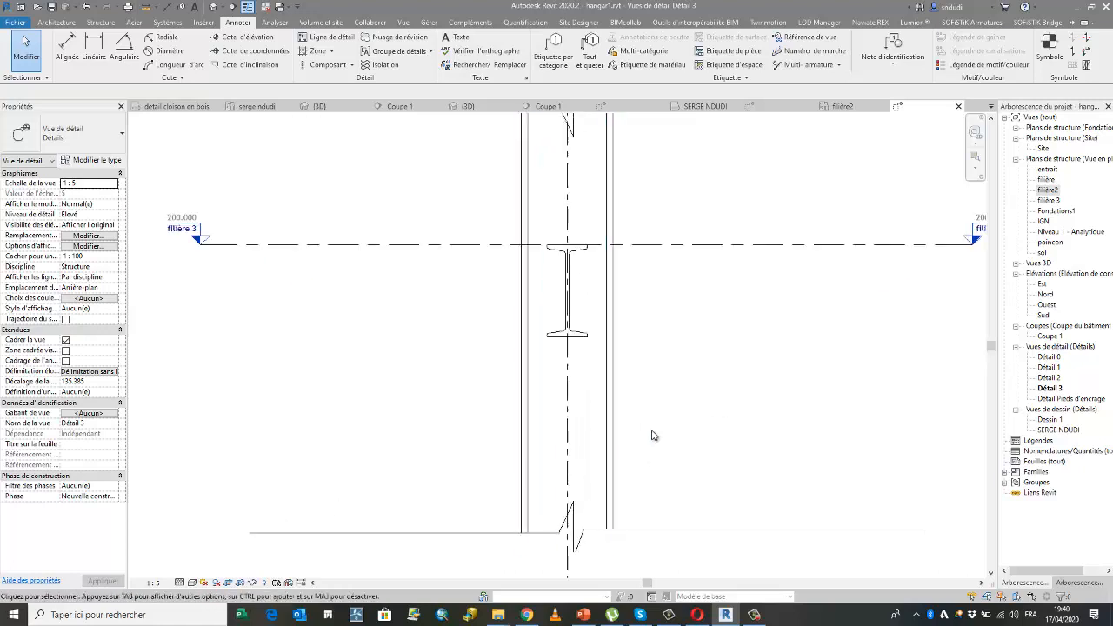
scroll(659, 434, "down", 2)
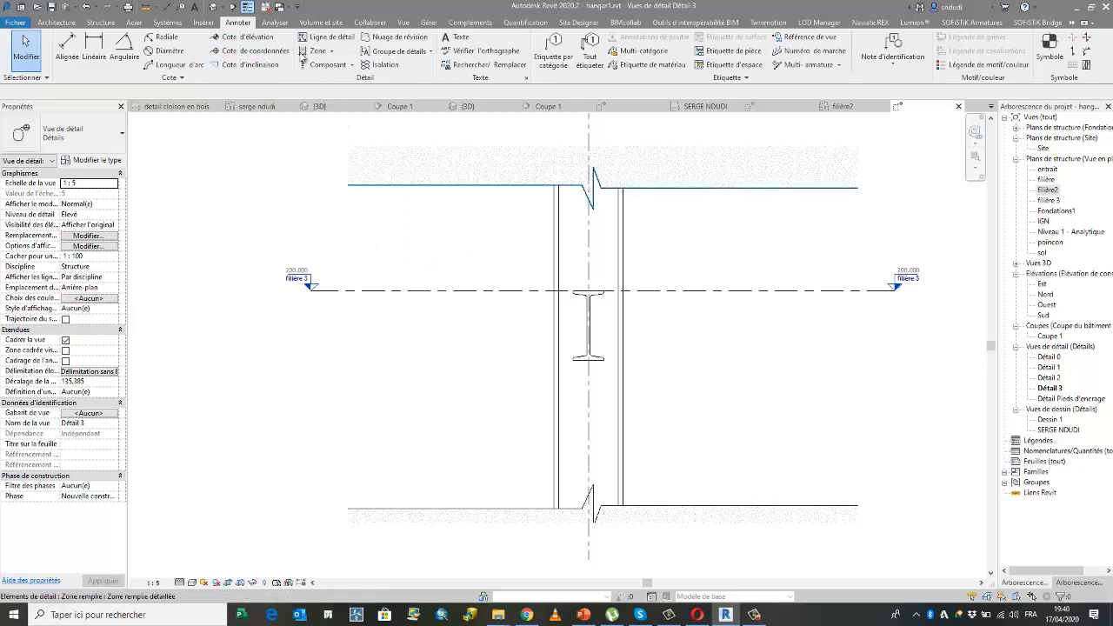
Step: Start loading a family and browse to the Eléments de détail folder of the custom Revit library
left_click(210, 24)
left_click(578, 50)
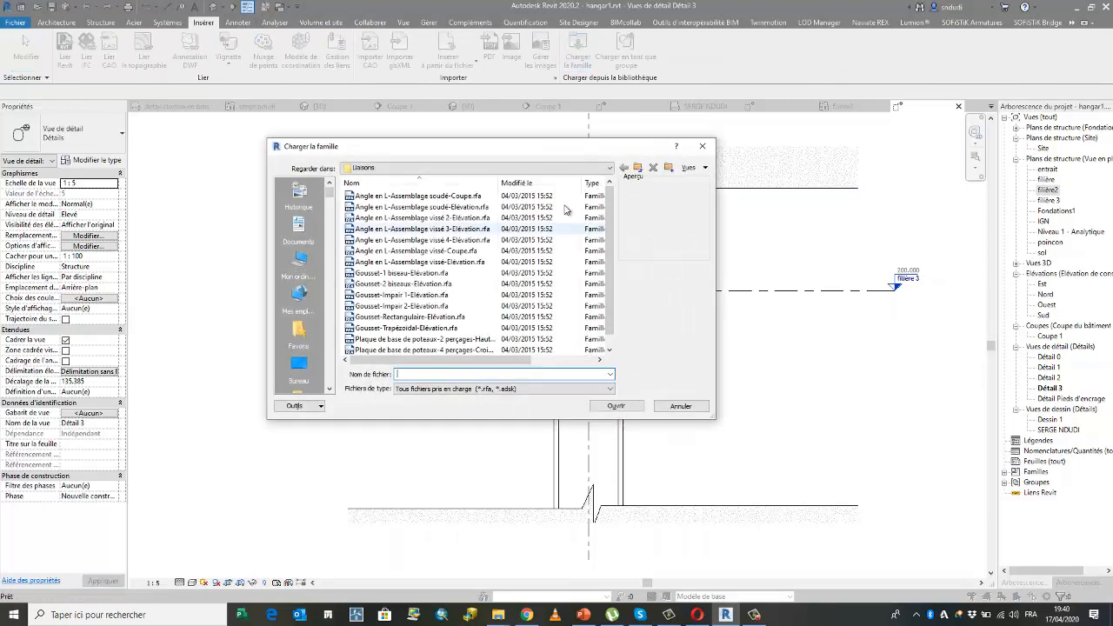
left_click(571, 168)
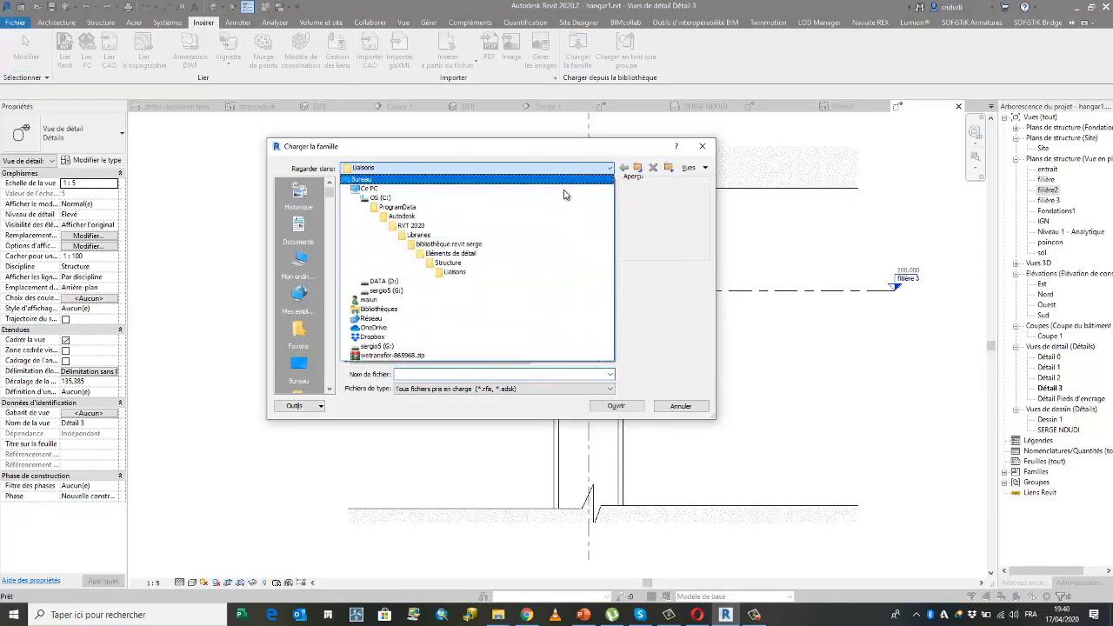
left_click(494, 244)
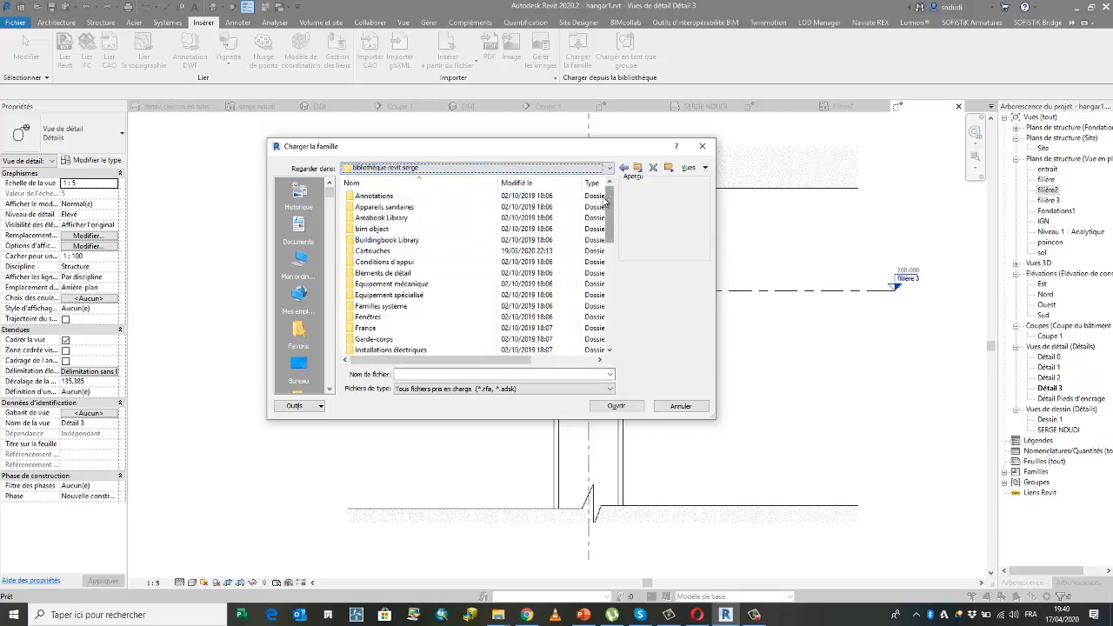
left_click(440, 276)
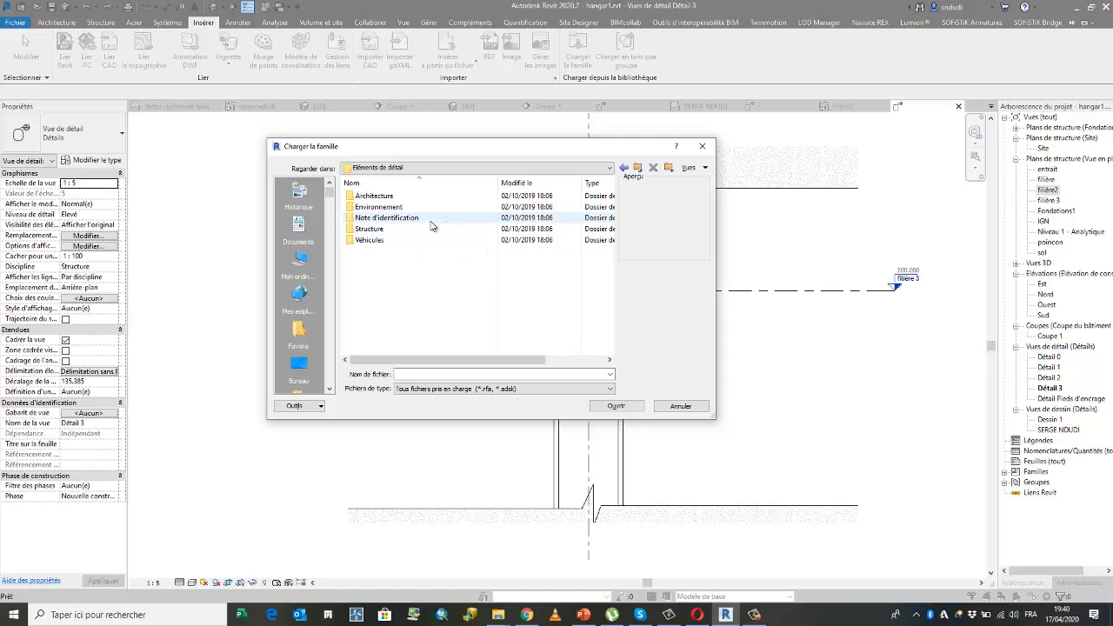
Step: Load the Bloc de béton.rfa detail family from the Béton folder under Structure
double_click(432, 219)
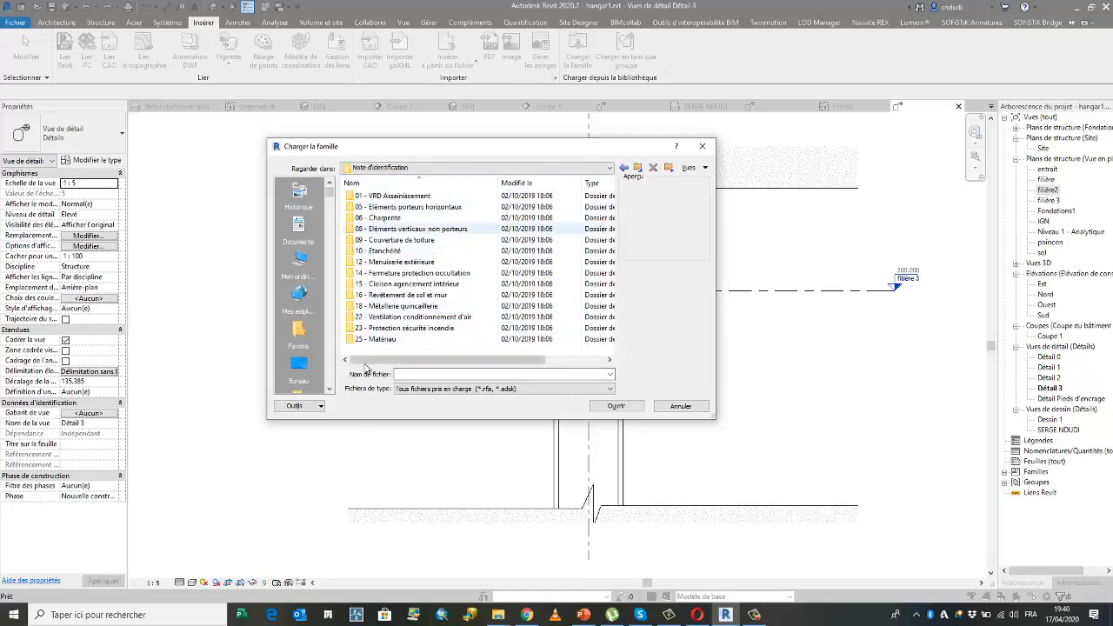
left_click(623, 169)
double_click(400, 239)
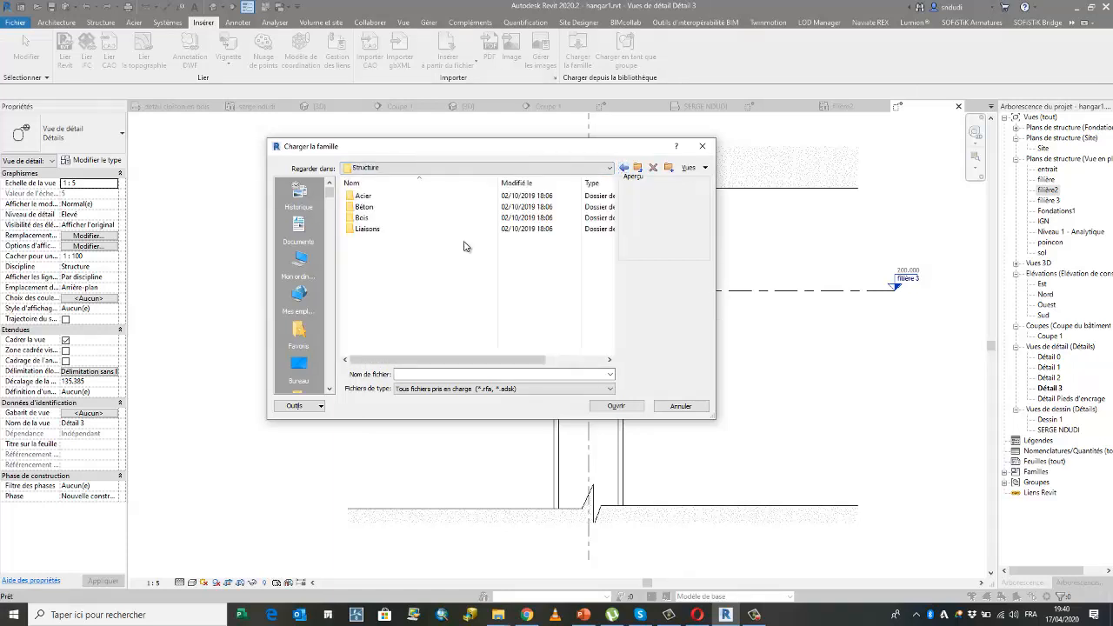
double_click(390, 209)
left_click(422, 252)
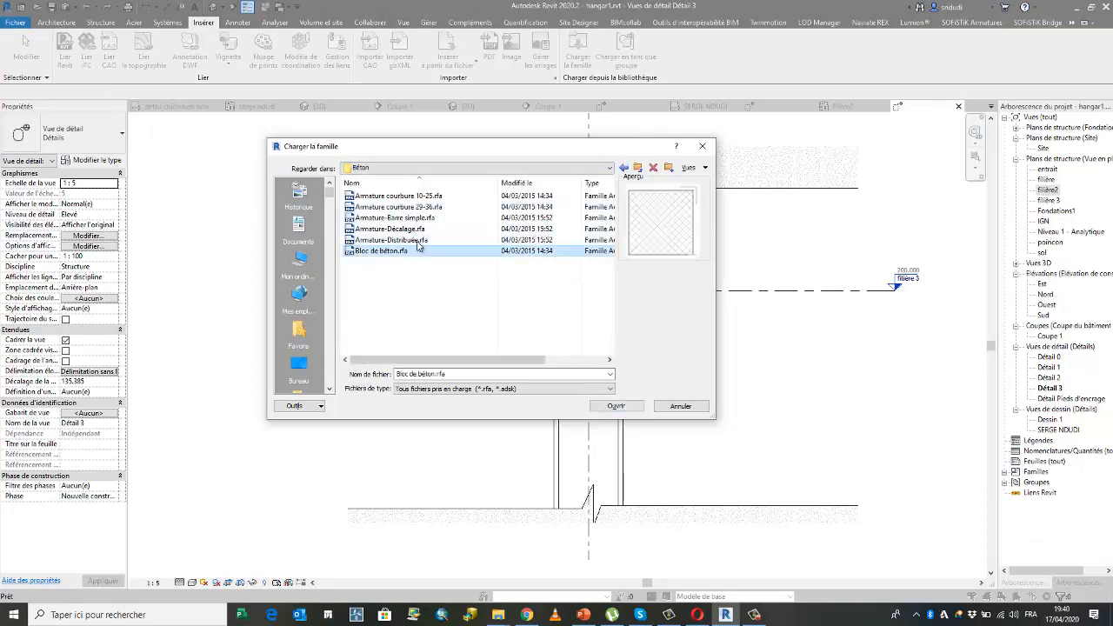
left_click(630, 409)
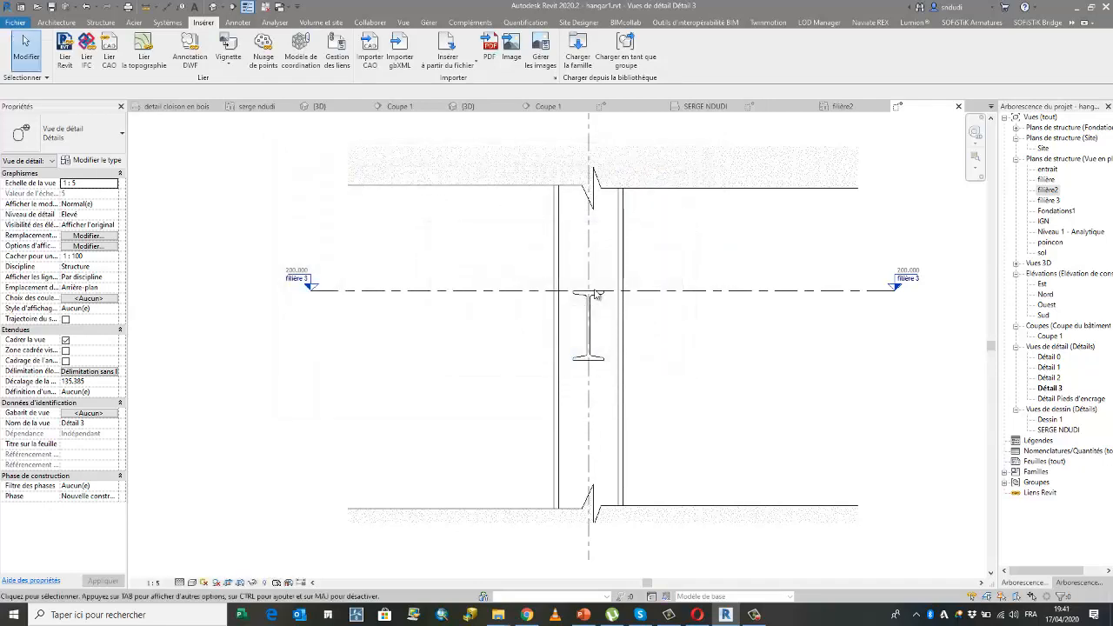
Step: Start loading another family and preview the reinforcement families in the Béton folder, from Armature-Distribuée up to Armature courbure 10-25
left_click(576, 48)
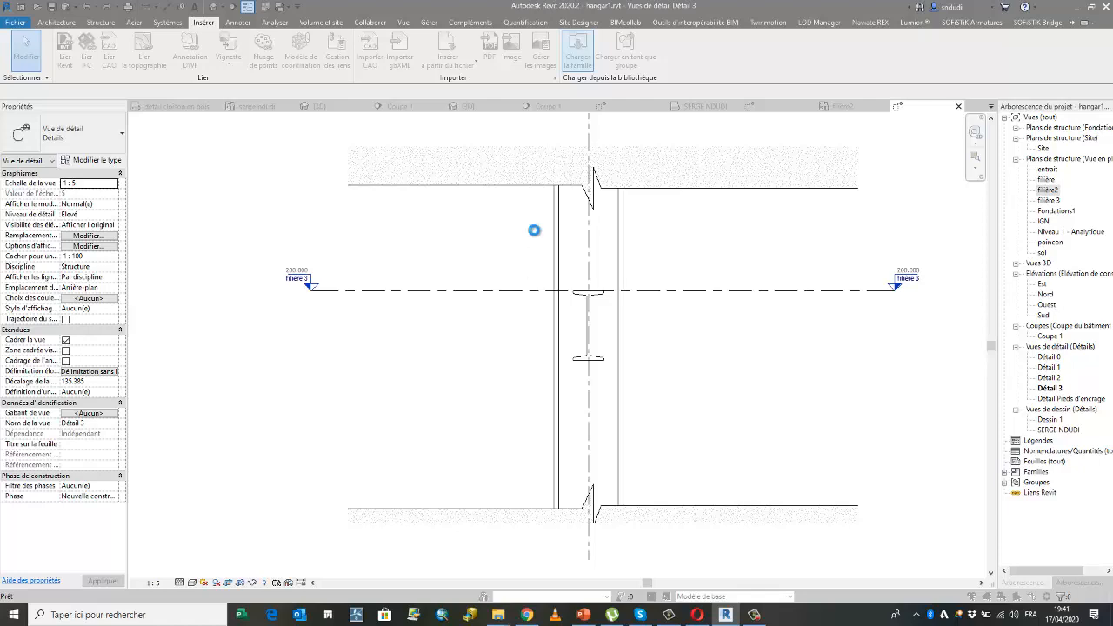
left_click(427, 239)
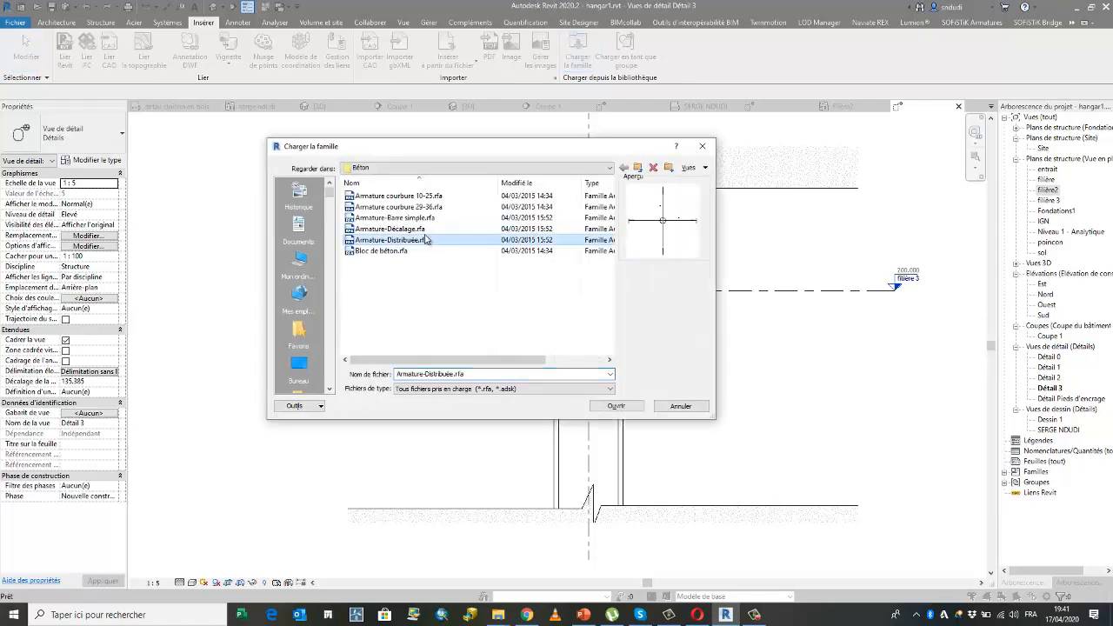
key("Up")
key("Up")
key("Up")
key("Up")
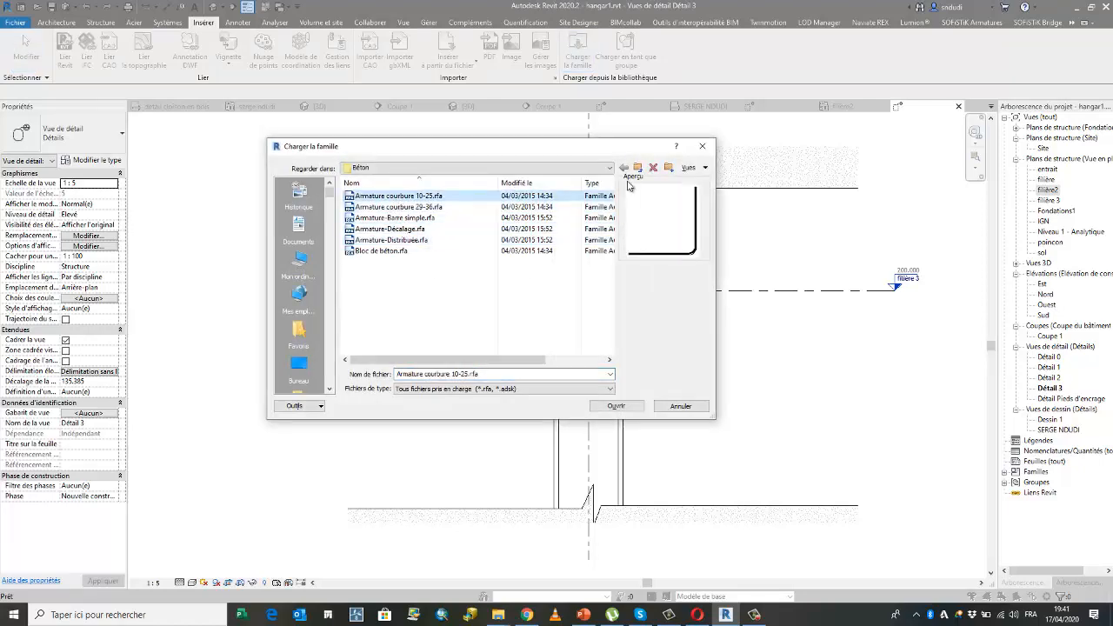
Step: Browse to the Acier folder under Structure and preview its steel section families, from Angle L - Coupe to MT-Profilé en T
left_click(608, 168)
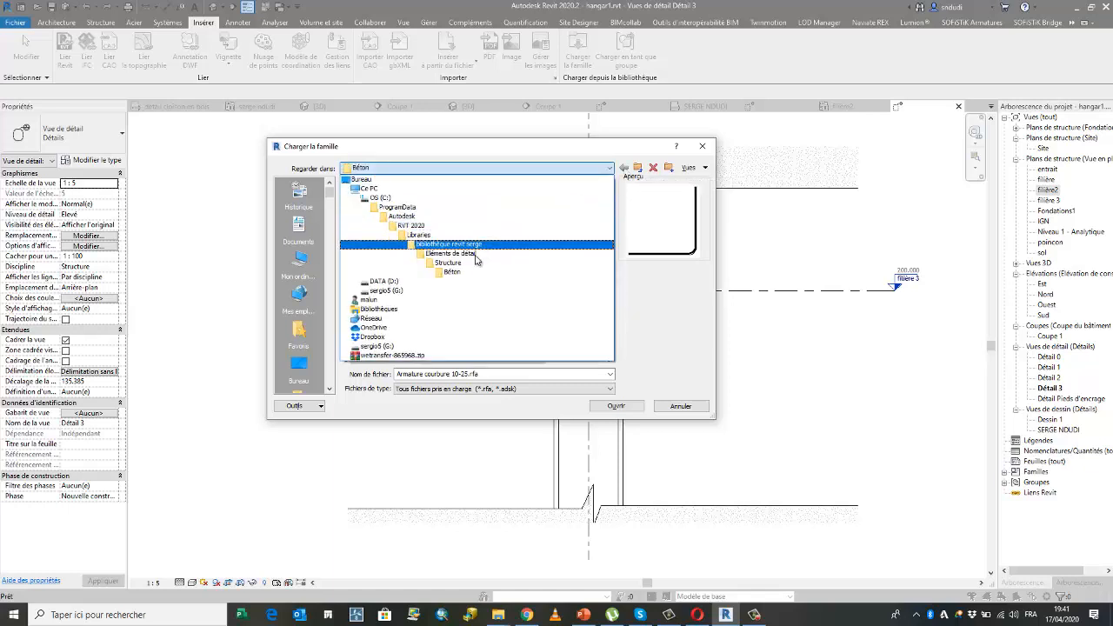
left_click(470, 258)
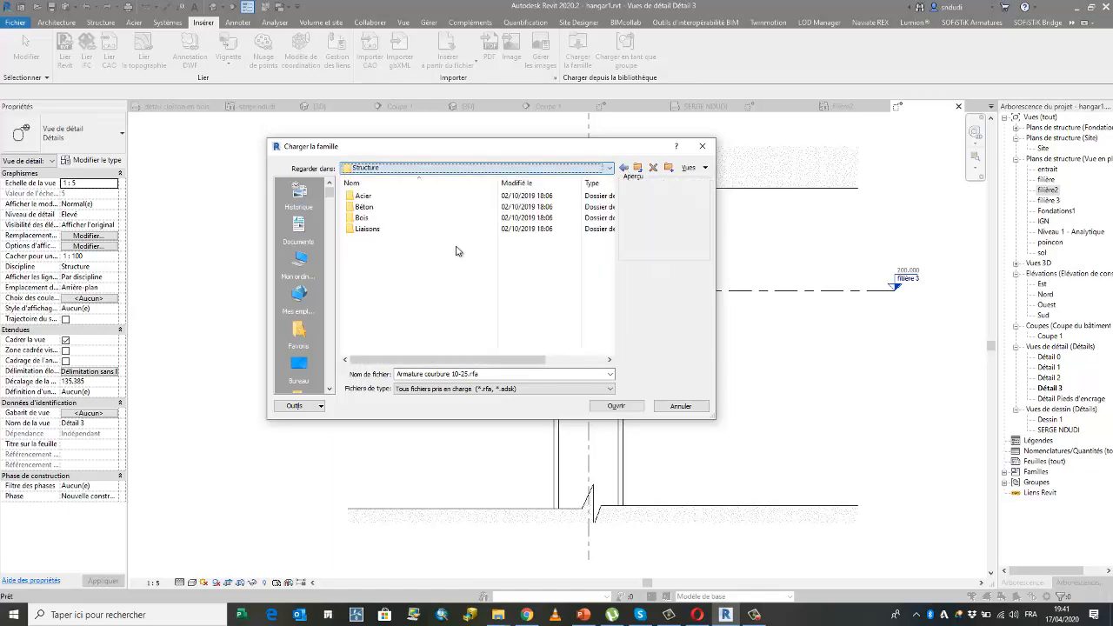
double_click(369, 196)
left_click(400, 218)
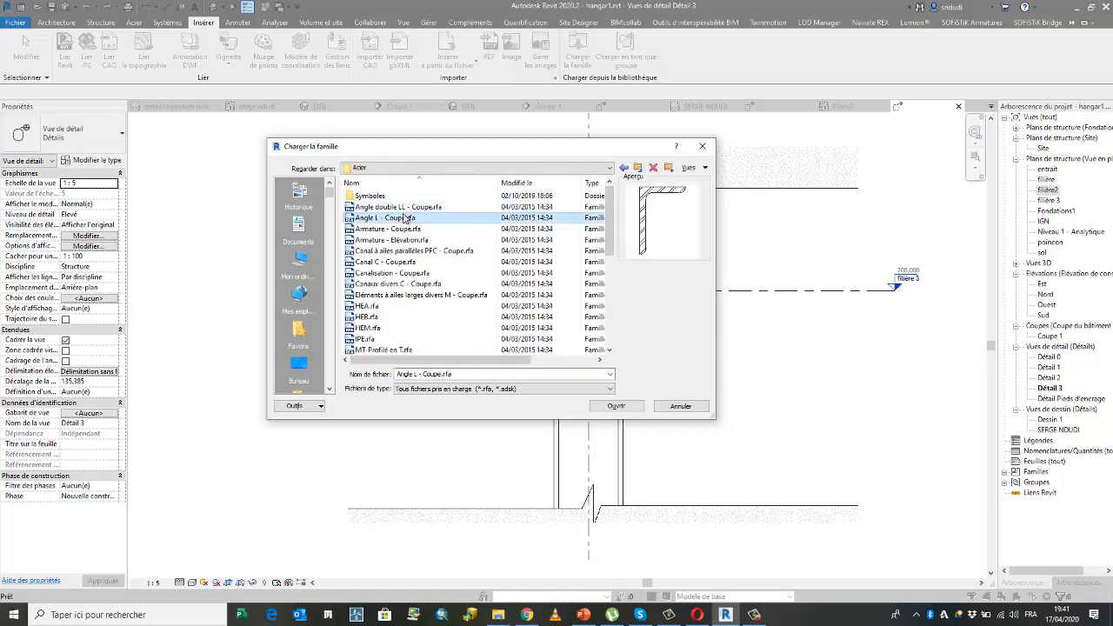
left_click(397, 228)
left_click(391, 251)
left_click(387, 273)
left_click(376, 306)
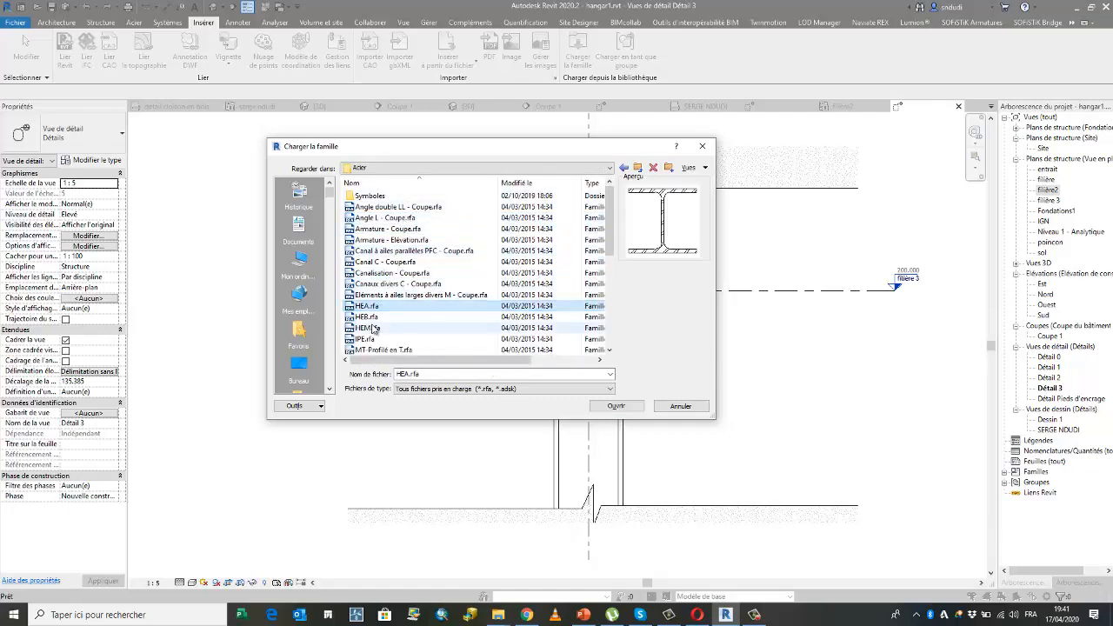
left_click(374, 327)
left_click(380, 349)
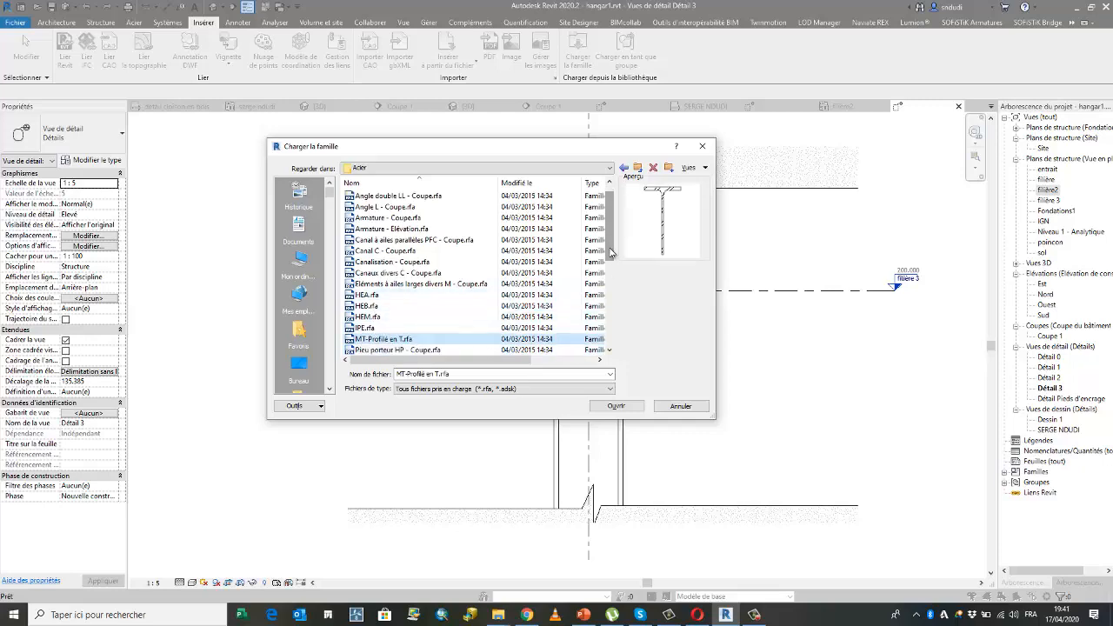
Step: Preview the double-angle, L-angle and parallel-flange channel section families in the Acier folder
left_click_drag(611, 252, 611, 228)
left_click(418, 208)
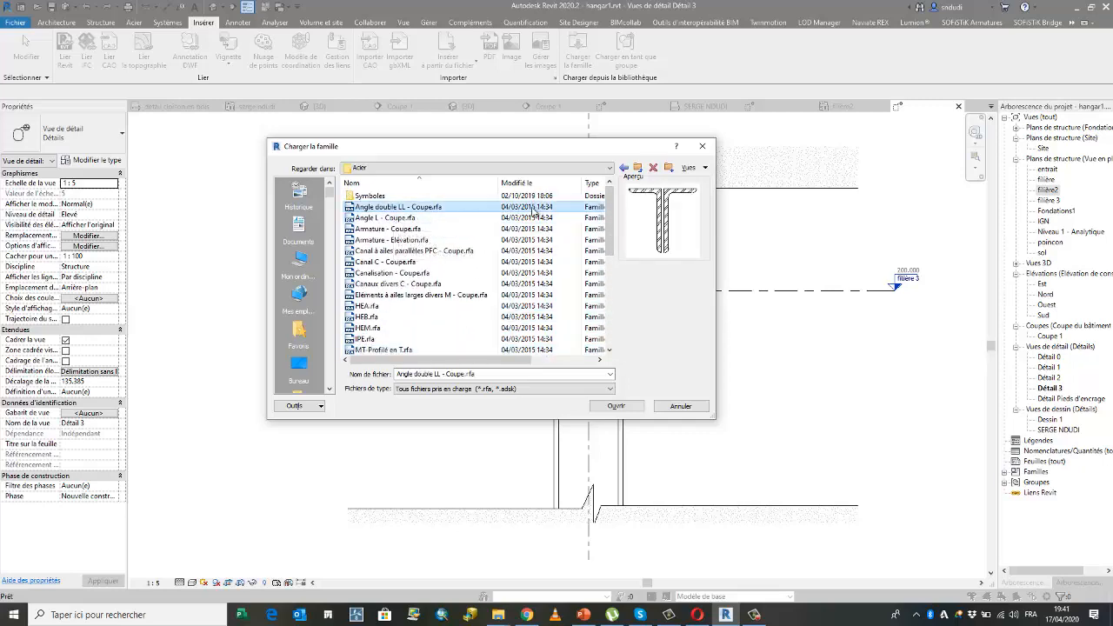
left_click(418, 218)
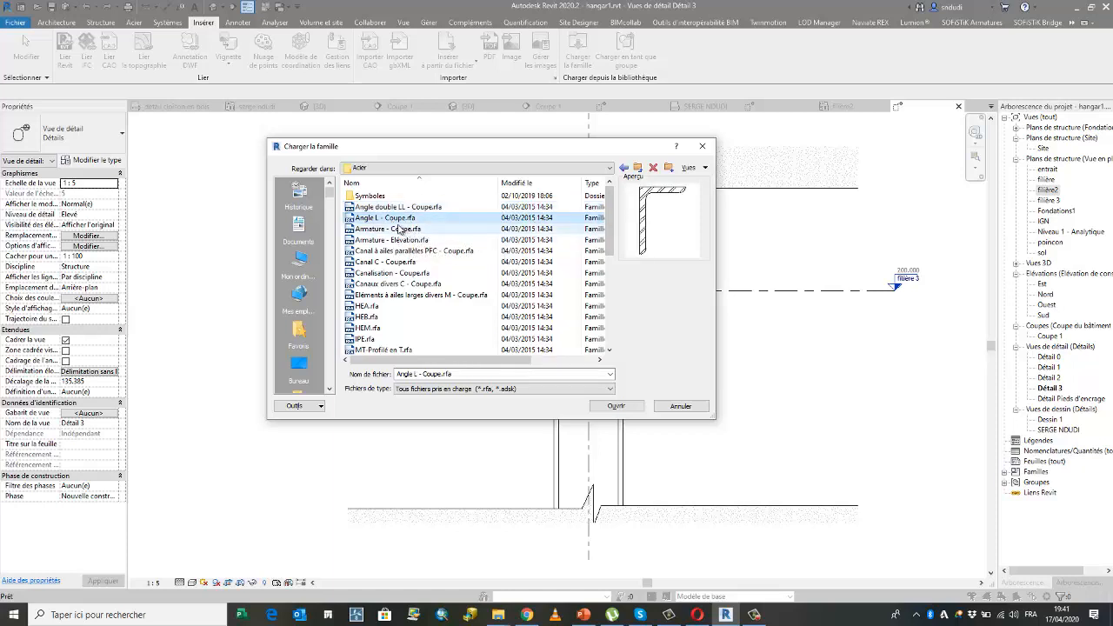
left_click(397, 250)
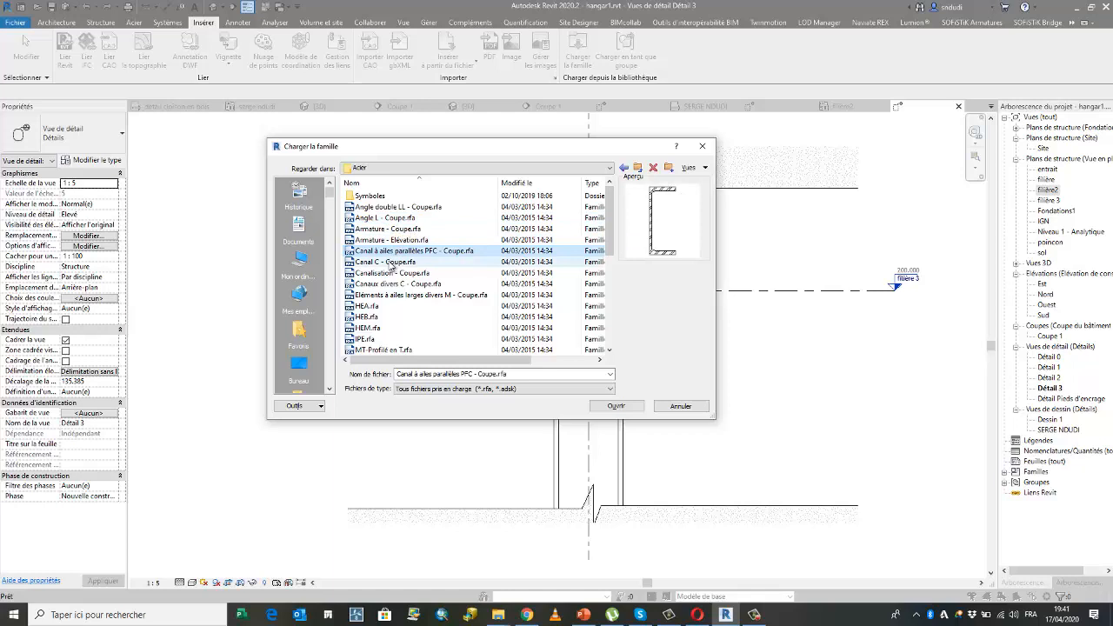
left_click(388, 207)
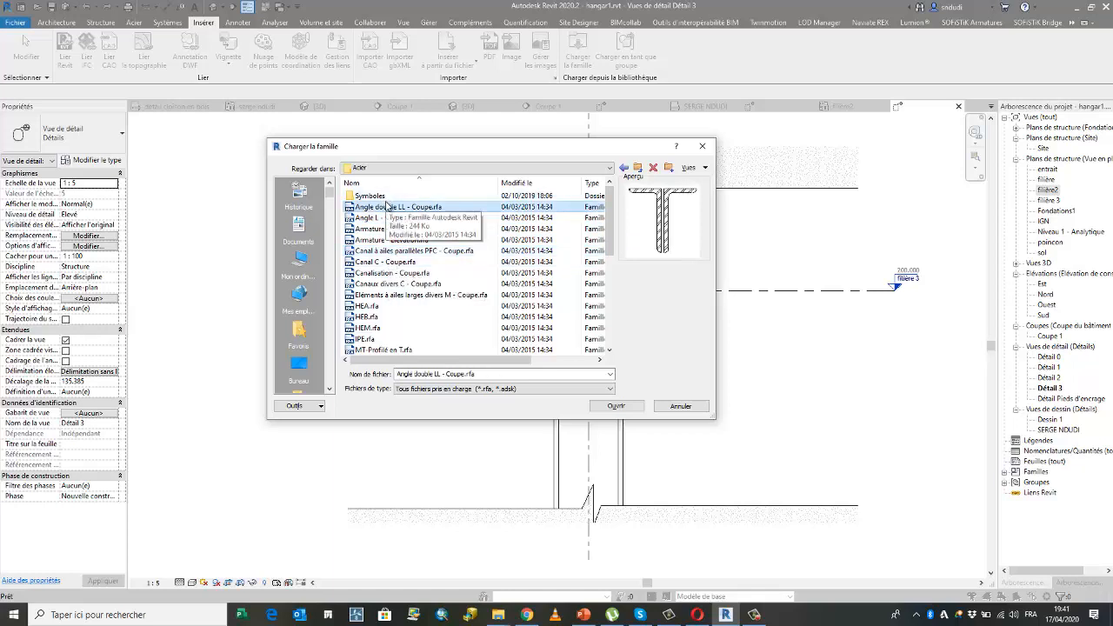
Step: Load the Assemblage soudé, Connexion moment and Plaque d'assemblage families from the Symboles subfolder of Acier
double_click(372, 196)
left_click(389, 196)
left_click(389, 207)
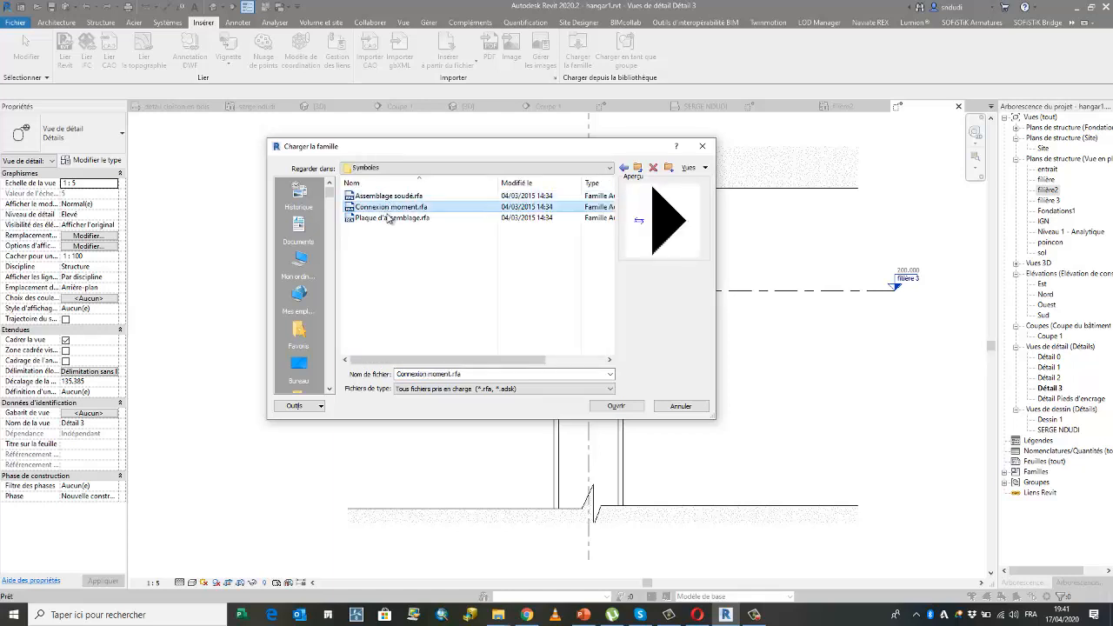
left_click(389, 219)
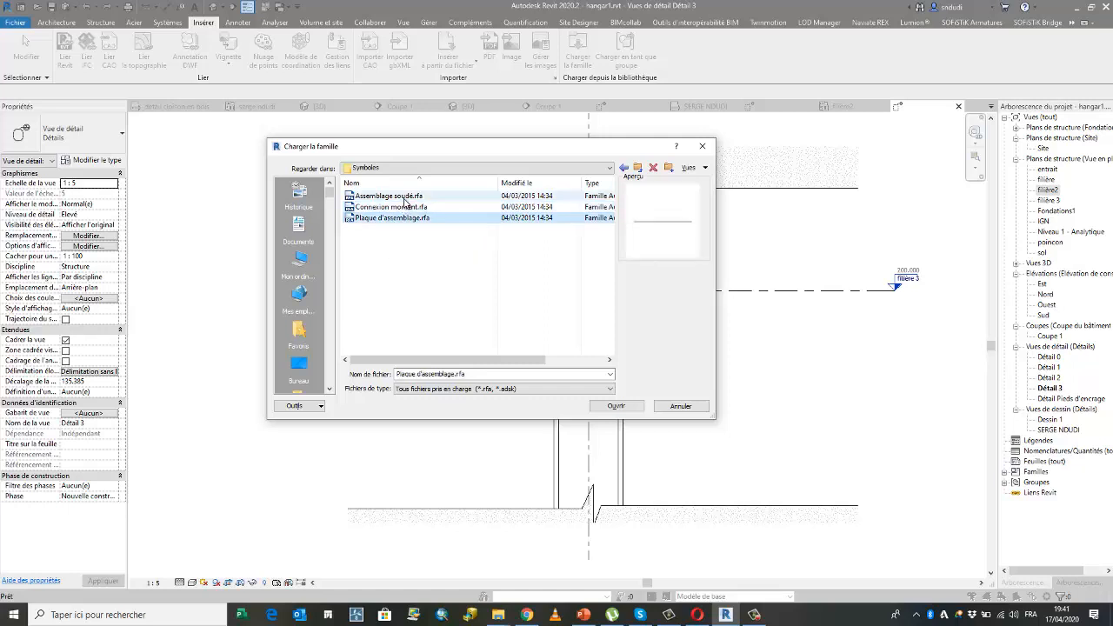
left_click(406, 197)
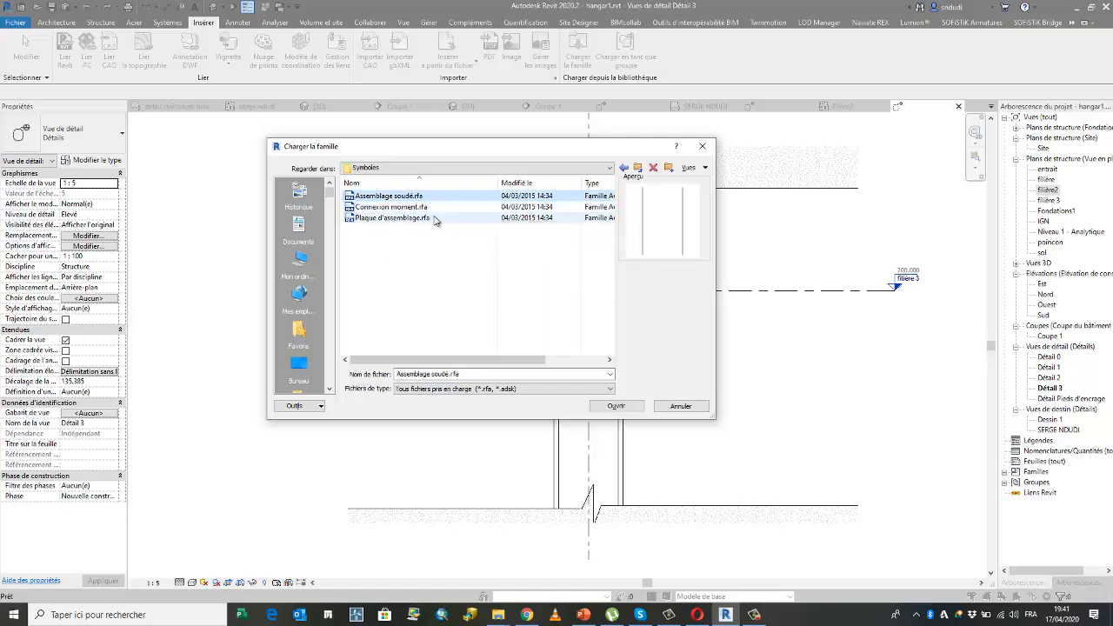
left_click(430, 219, "shift")
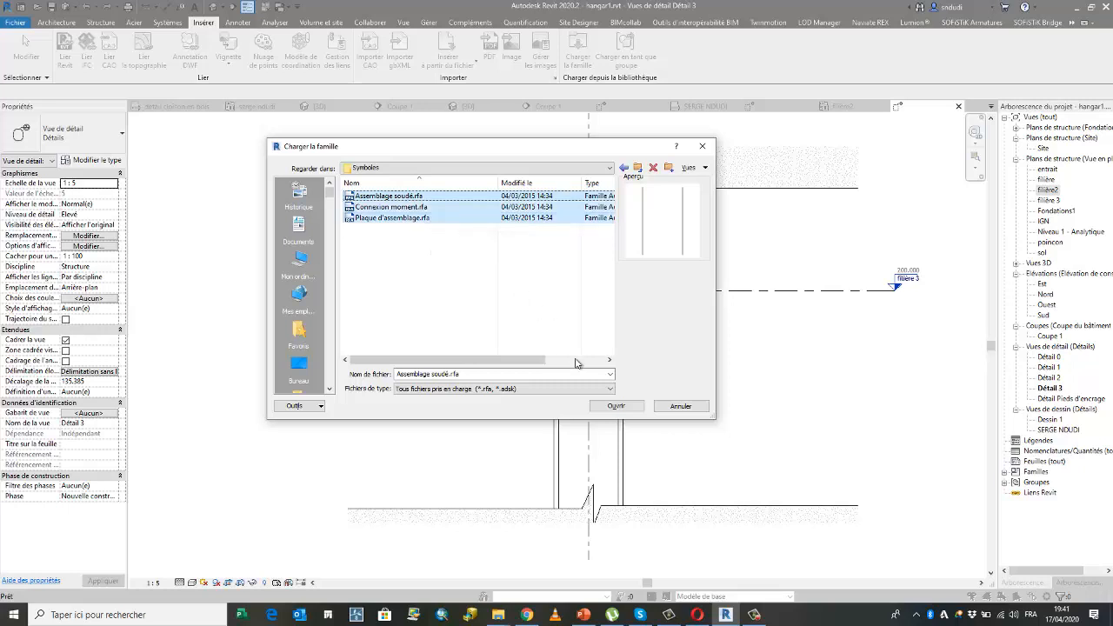
left_click(613, 406)
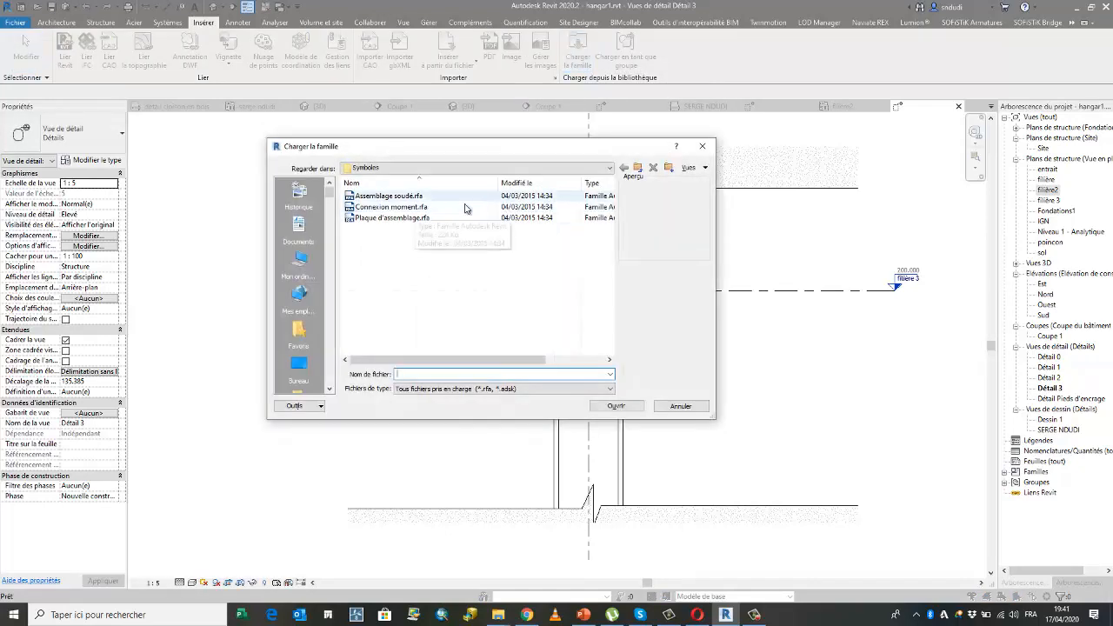
Step: Load all the steel section families from the Acier folder, accepting the type specification as offered
left_click(521, 168)
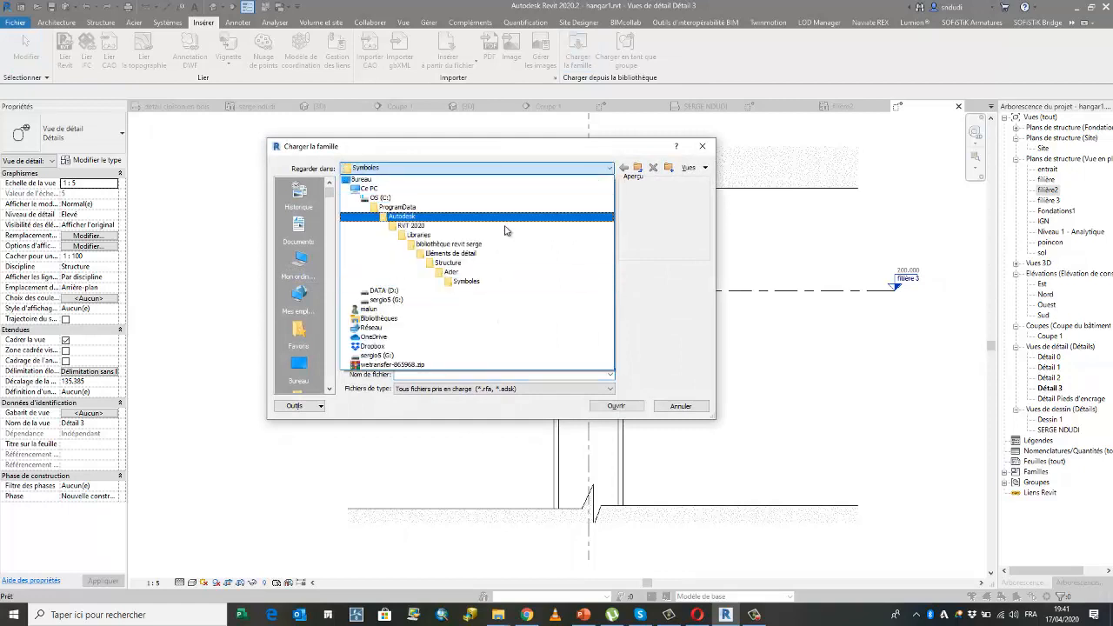
left_click(483, 272)
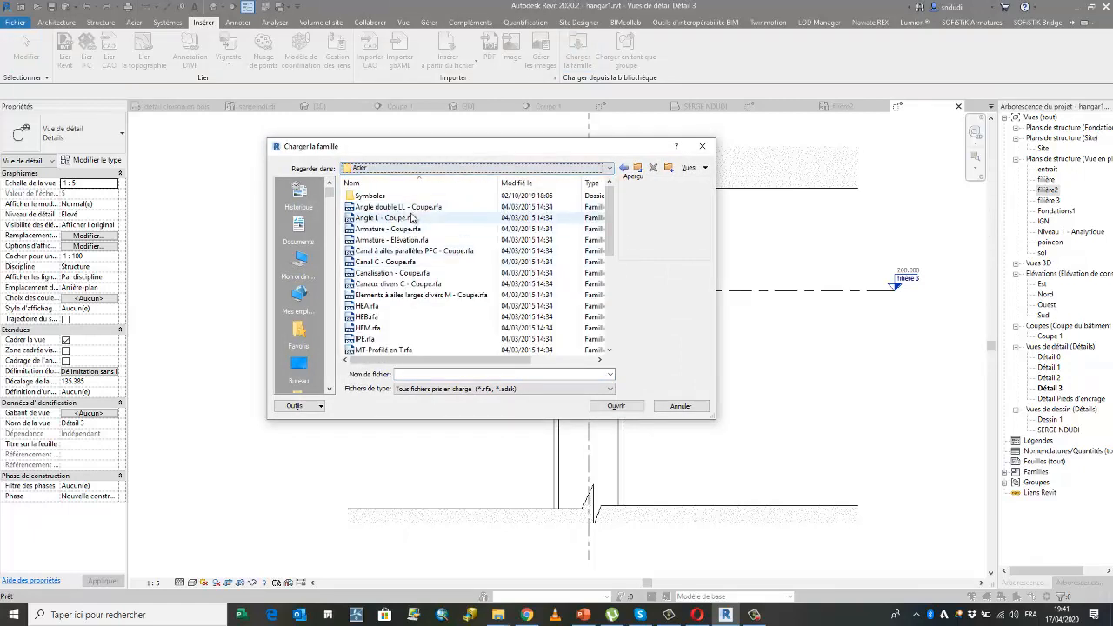
left_click(421, 208)
key("ctrl+a")
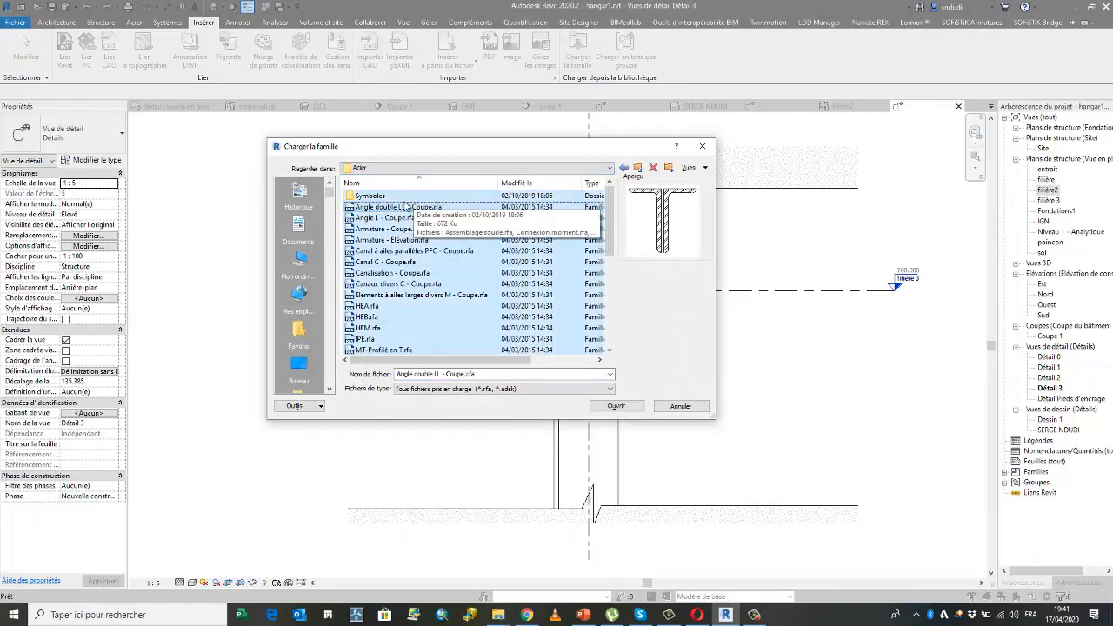
left_click(618, 406)
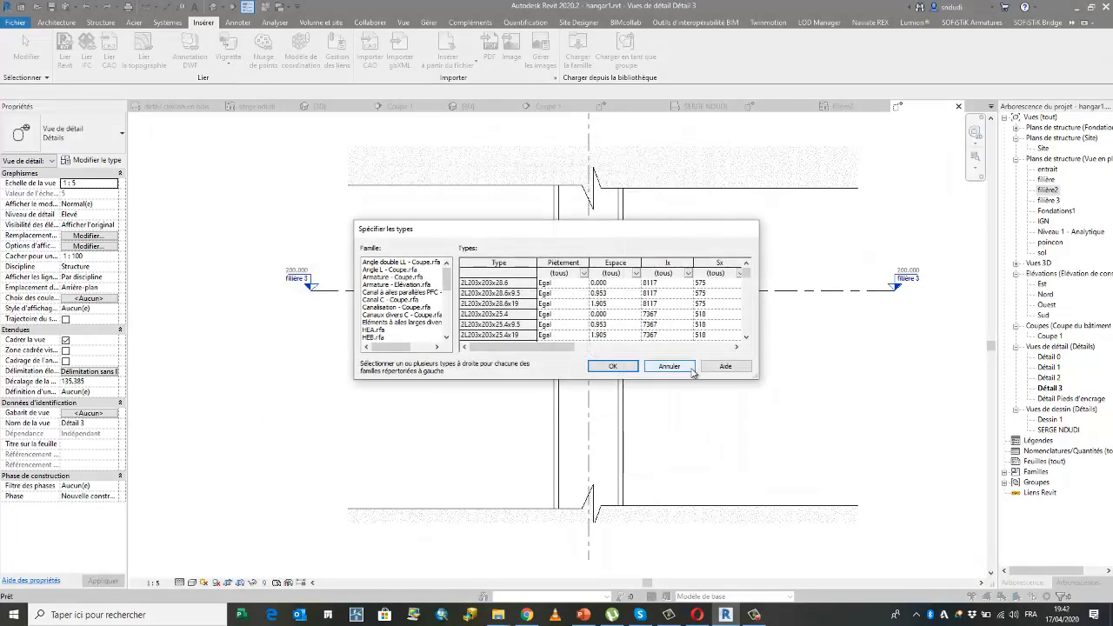
left_click(636, 367)
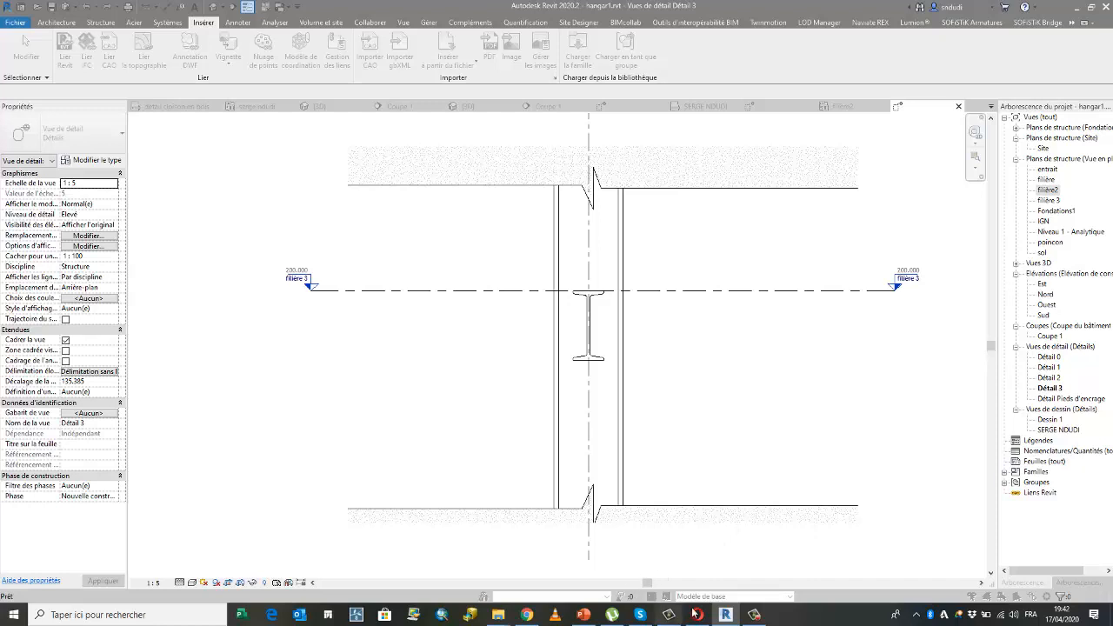
left_click(754, 616)
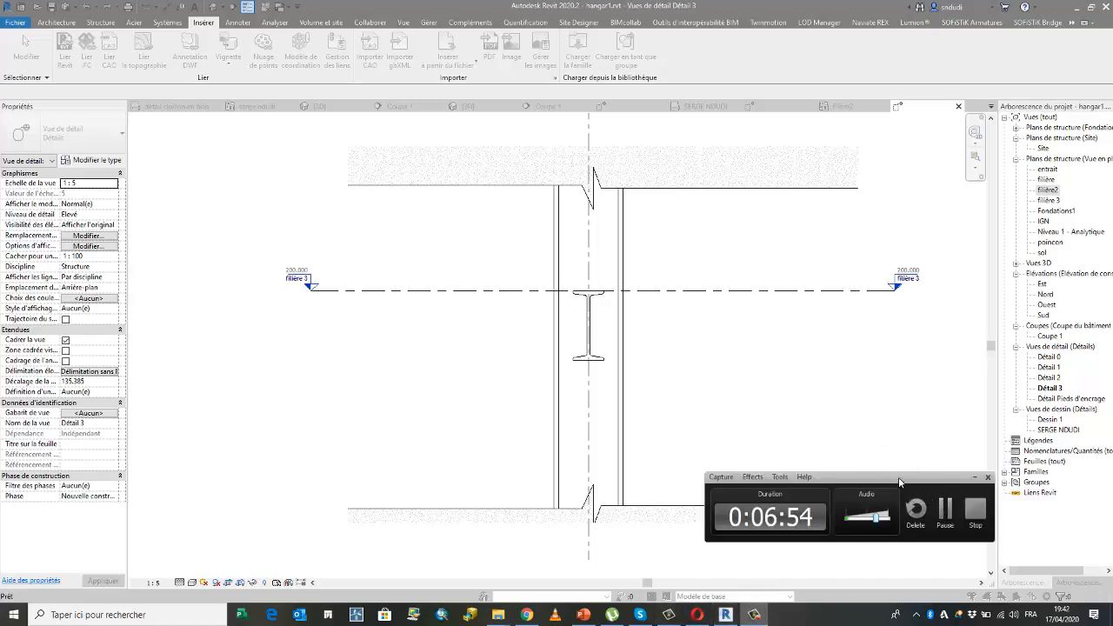
left_click_drag(899, 479, 911, 526)
left_click(955, 554)
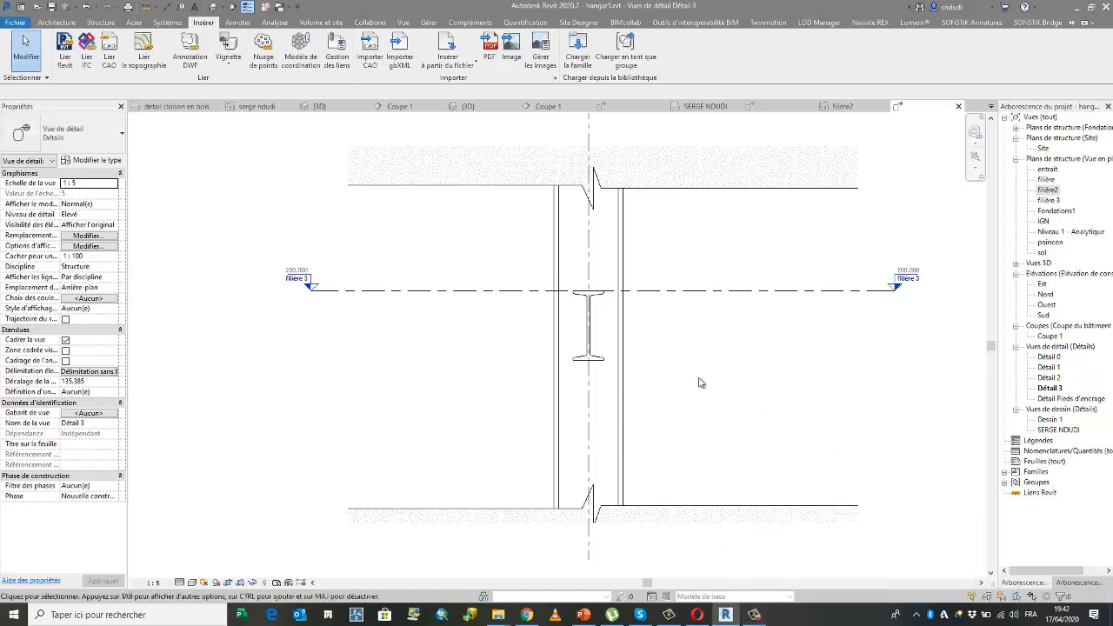
scroll(699, 378, "up", 2)
scroll(504, 364, "down", 3)
scroll(602, 381, "up", 2)
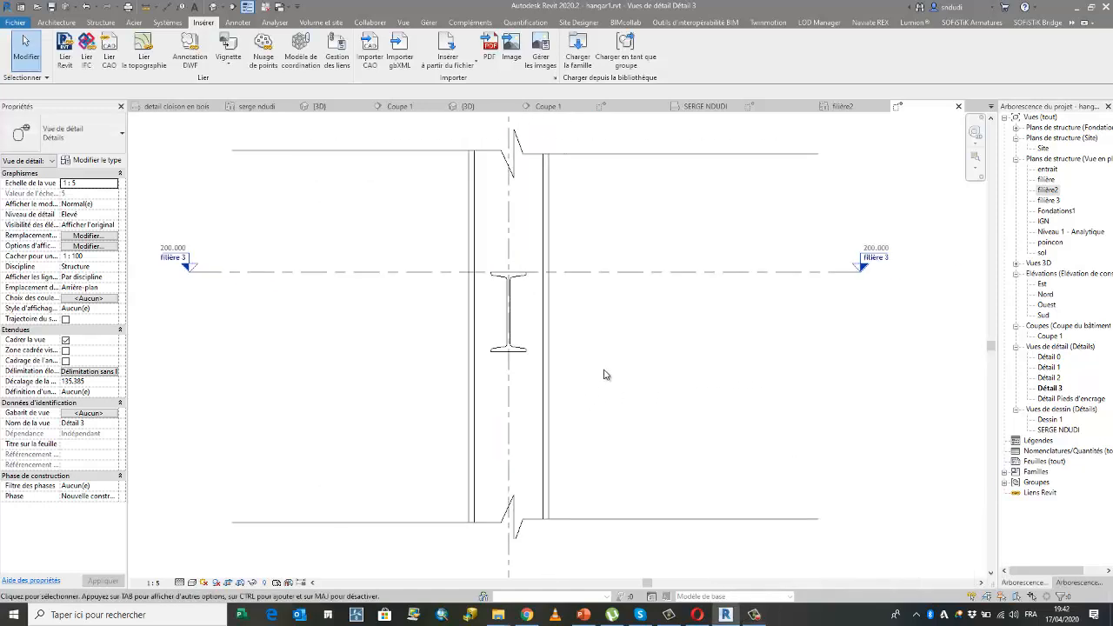
scroll(606, 375, "down", 1)
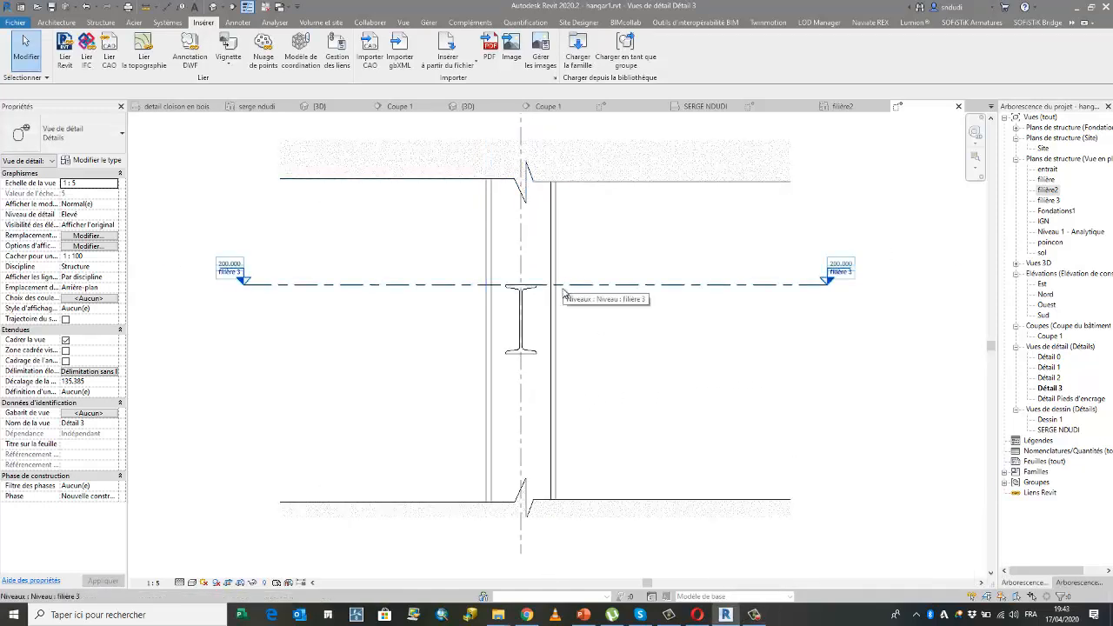
Step: Start a repeating detail component and apply M_Bloc de béton : Nominal 200 x 200 mm as the detail of the CMU type
left_click(237, 22)
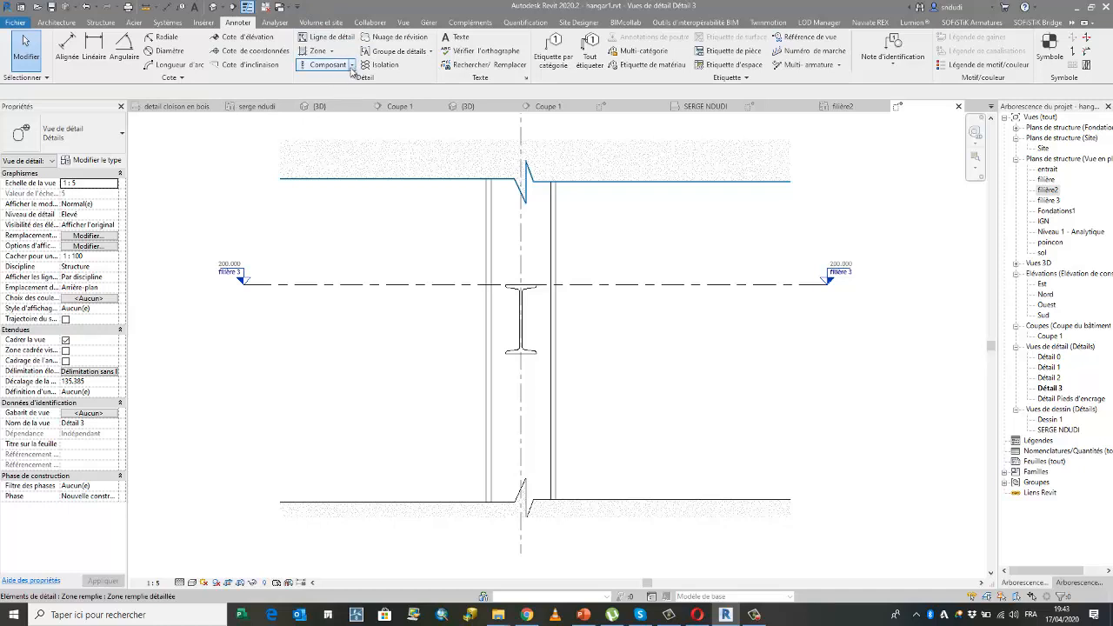
left_click(352, 66)
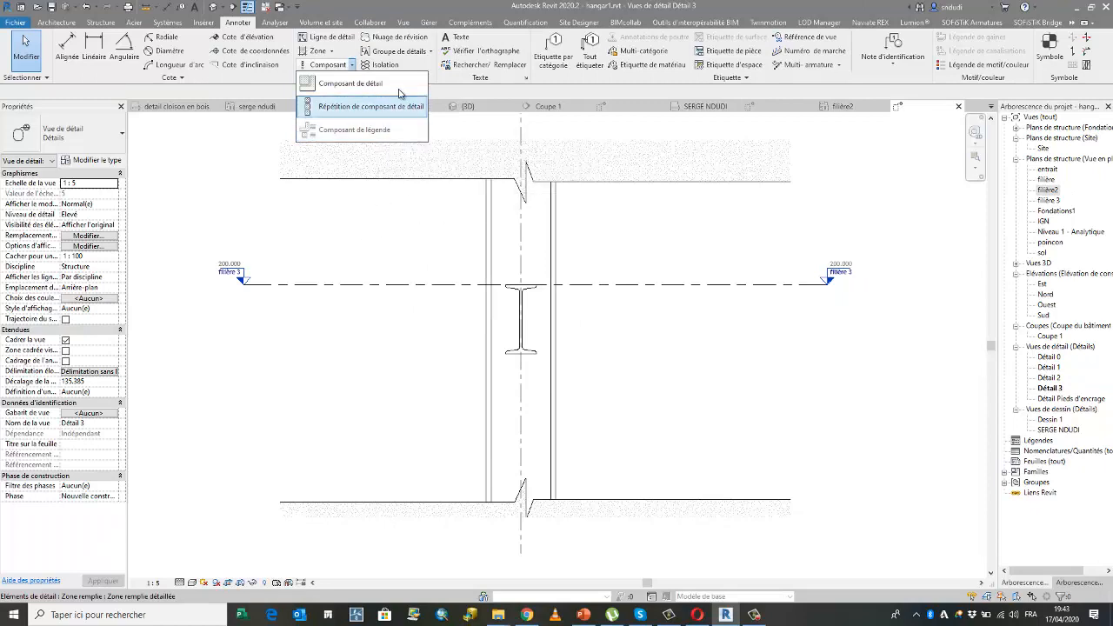
left_click(377, 107)
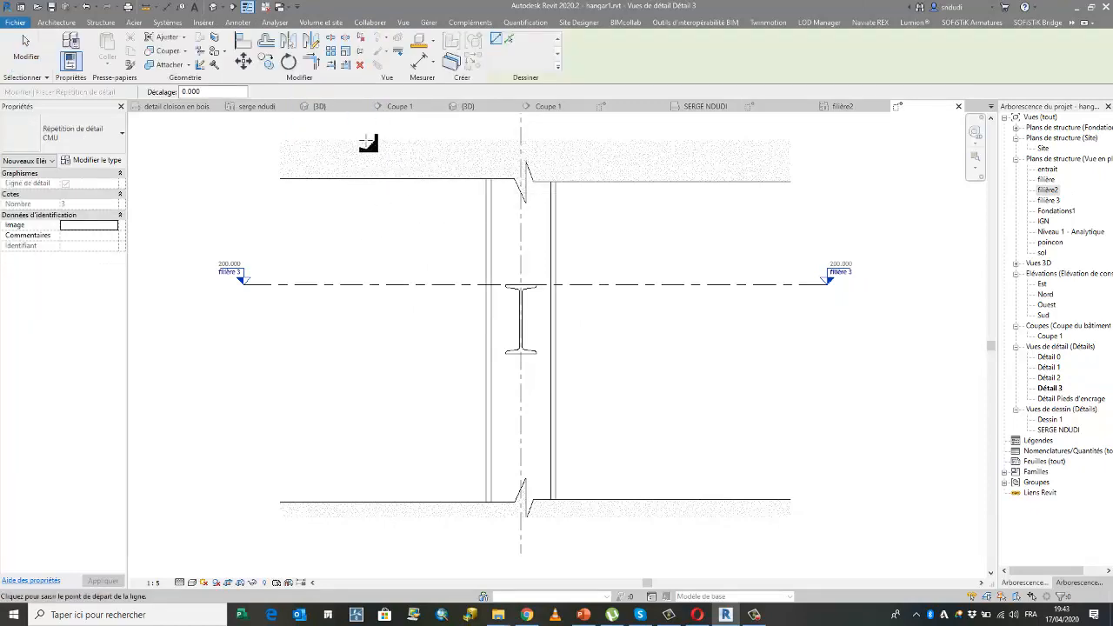
left_click(98, 163)
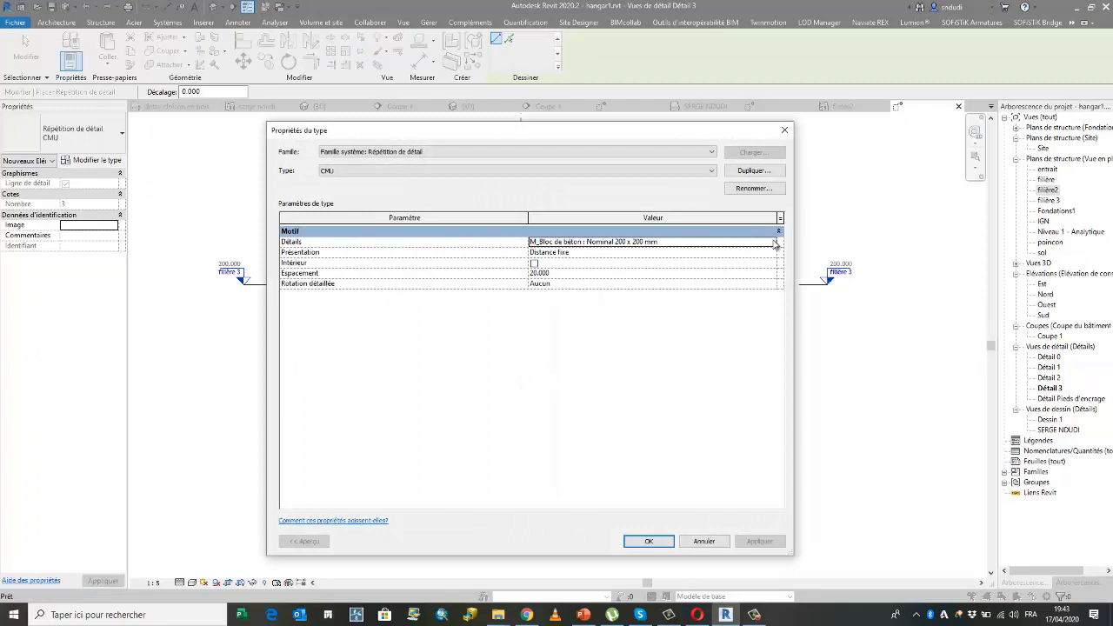
left_click(773, 244)
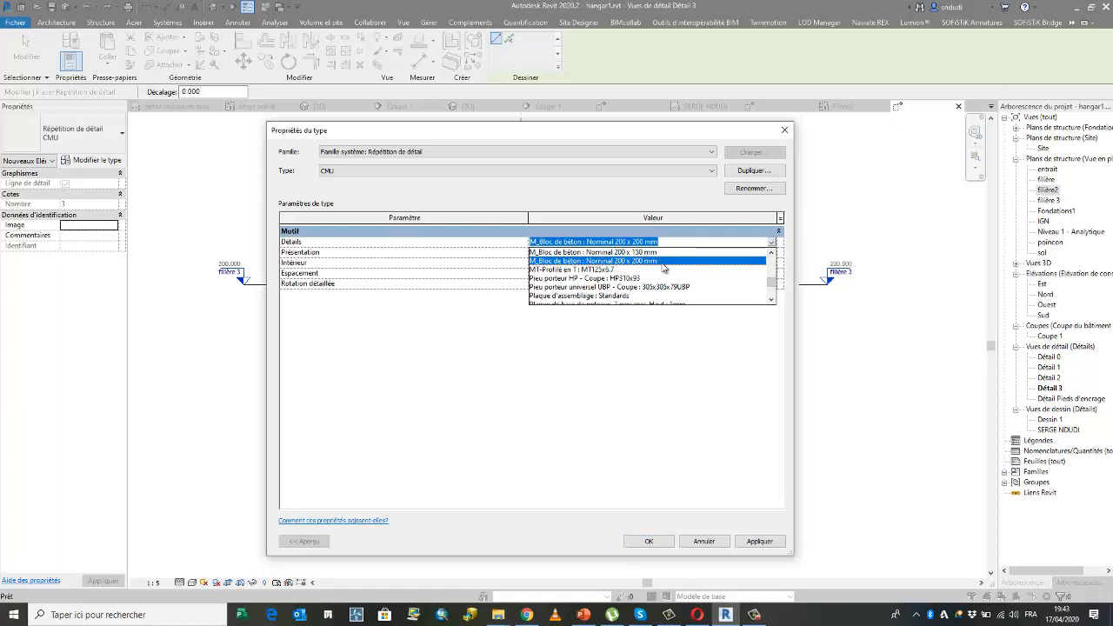
left_click(759, 541)
left_click(650, 539)
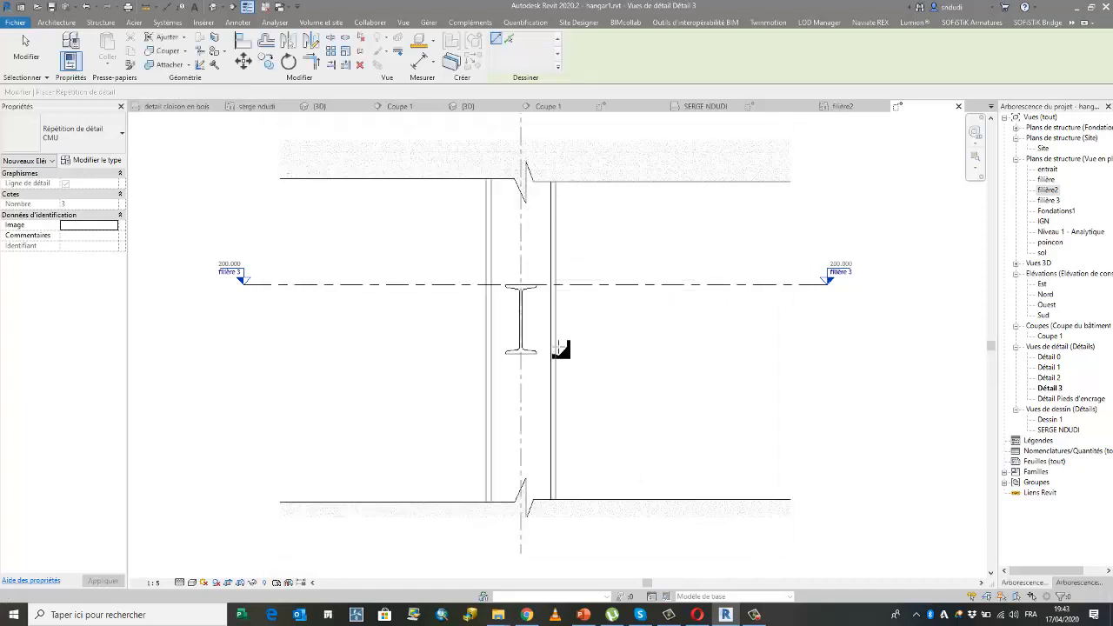
Step: Draw detail lines from the midpoint of the beam's bottom flange: 0.5 straight down, and a short horizontal line to the left
scroll(521, 384, "up", 11)
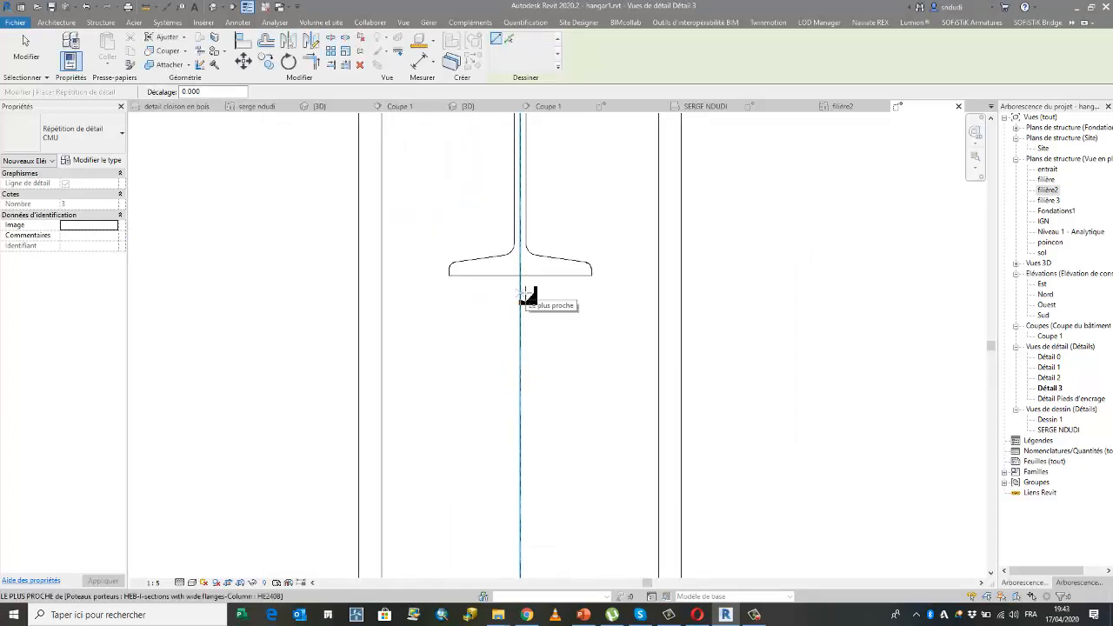
scroll(522, 293, "up", 4)
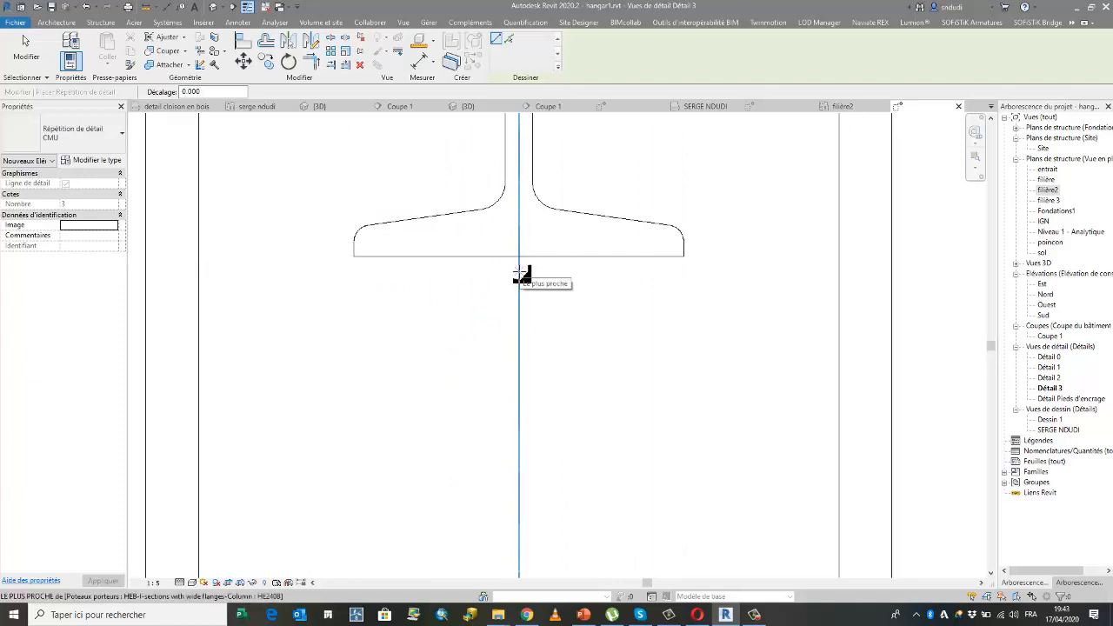
scroll(520, 274, "down", 1)
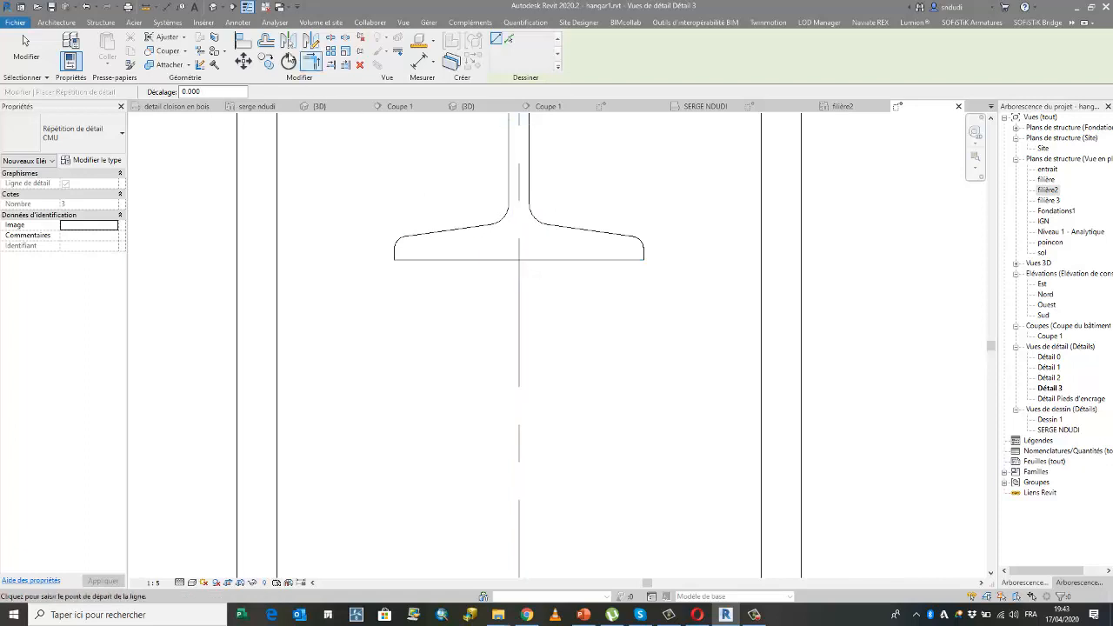
left_click(237, 22)
left_click(326, 36)
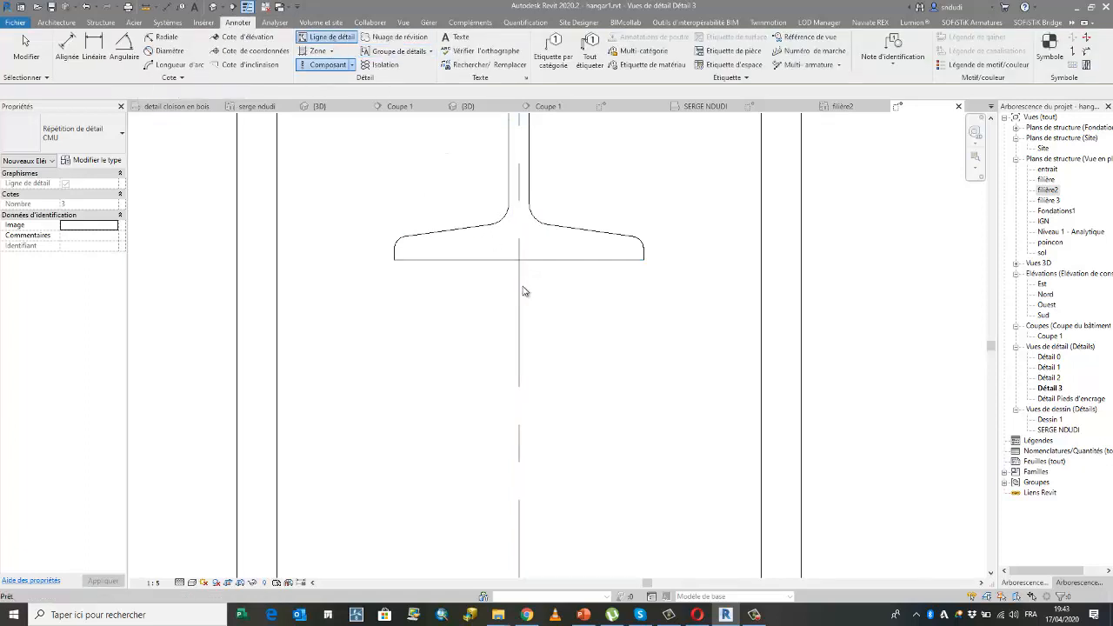
scroll(522, 280, "up", 2)
left_click(519, 243)
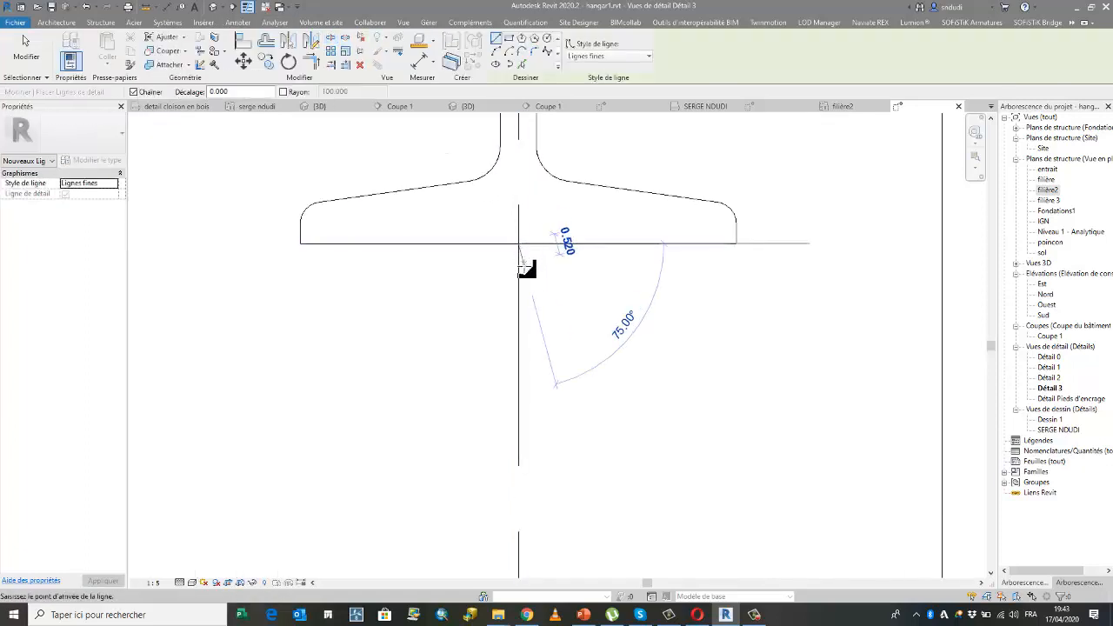
scroll(519, 267, "up", 1)
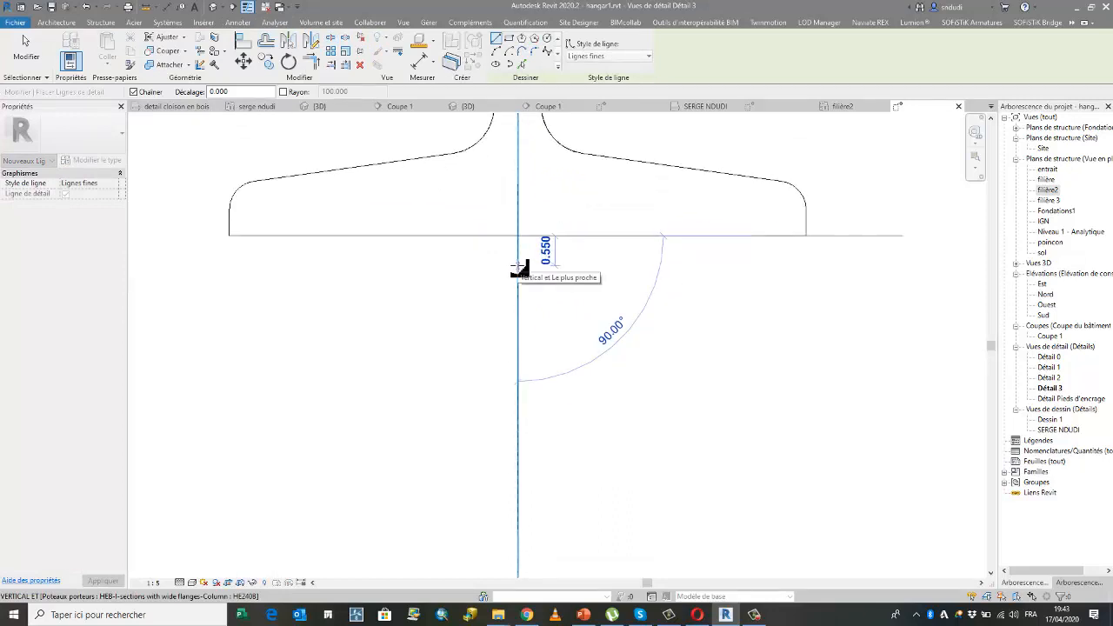
type("0.")
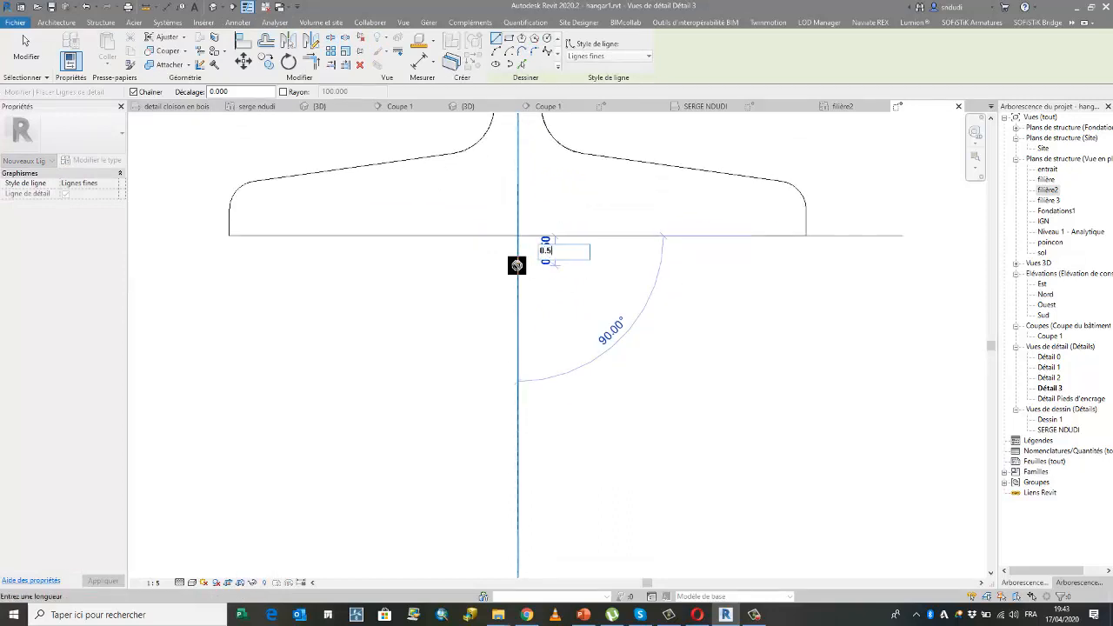
type("5")
key("Return")
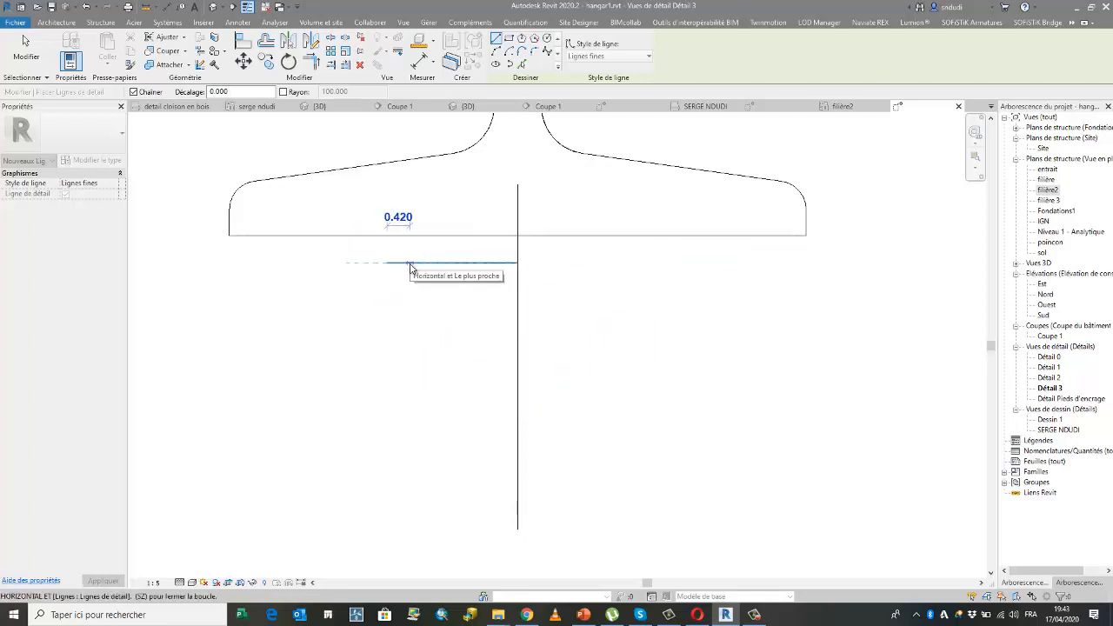
left_click(411, 266)
key("Escape")
key("Escape")
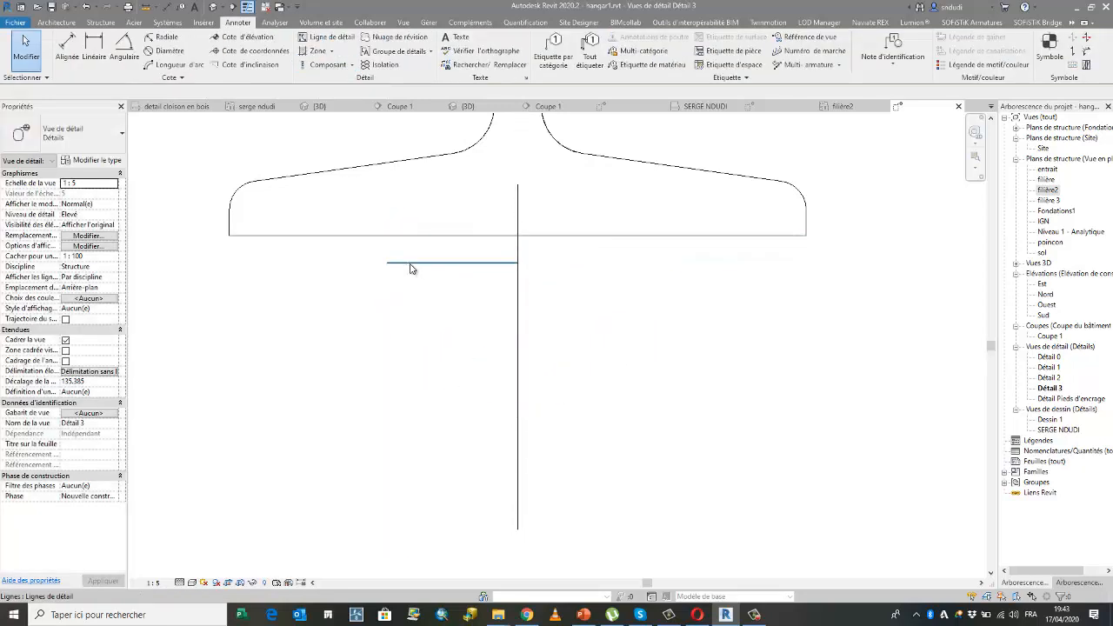
Step: Place a CMU repeating detail from the detail-line intersection below the beam, running vertically downwards for about 65.8
left_click(351, 65)
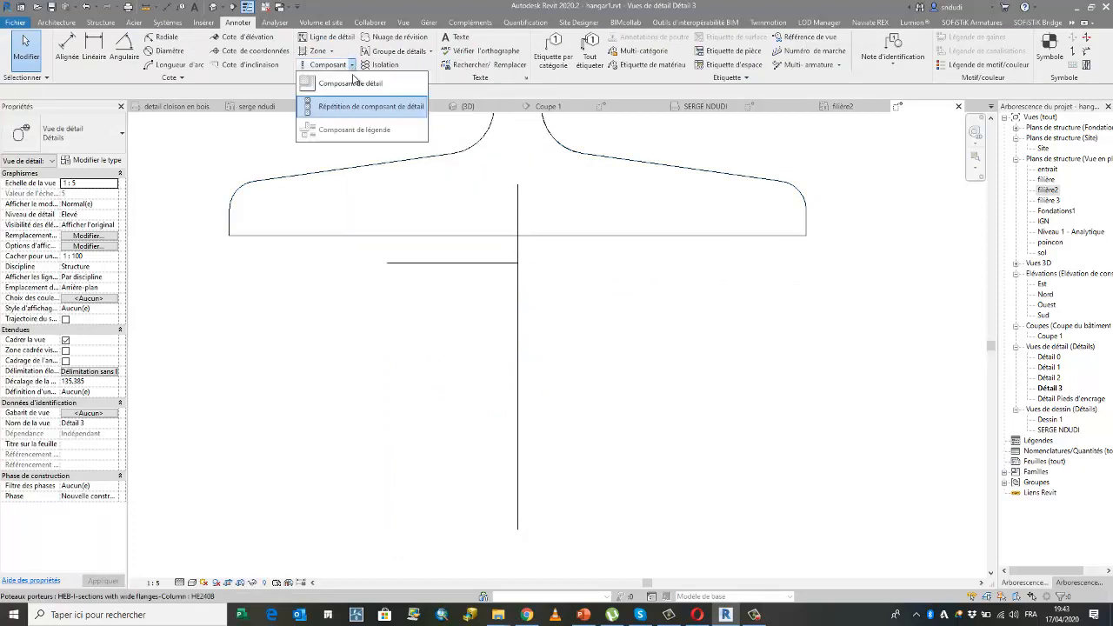
left_click(517, 262)
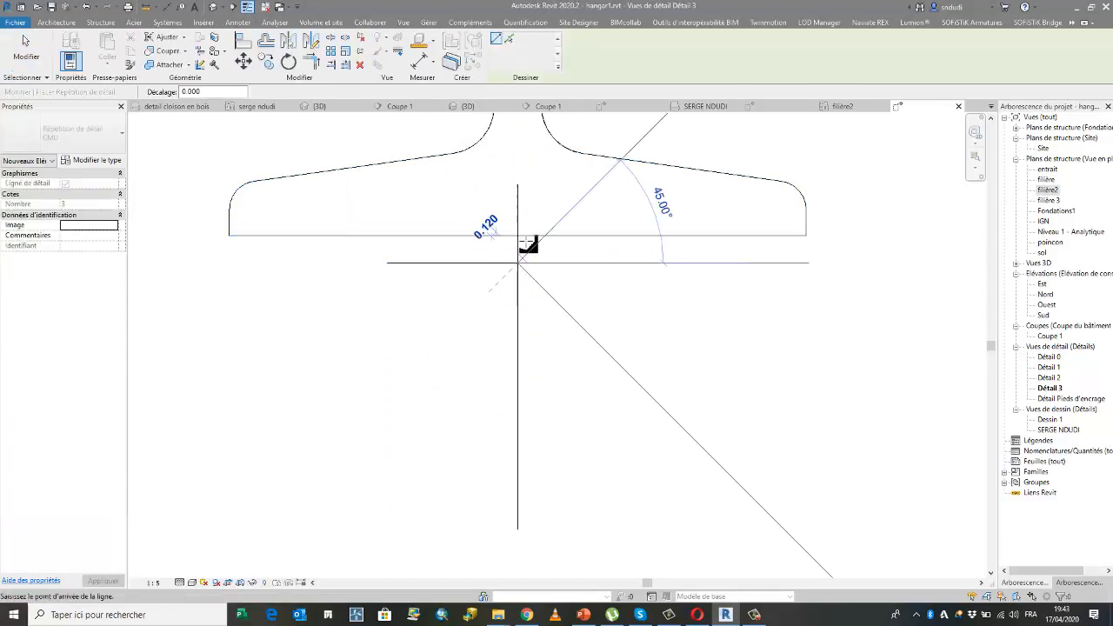
scroll(519, 209, "down", 2)
scroll(517, 199, "down", 5)
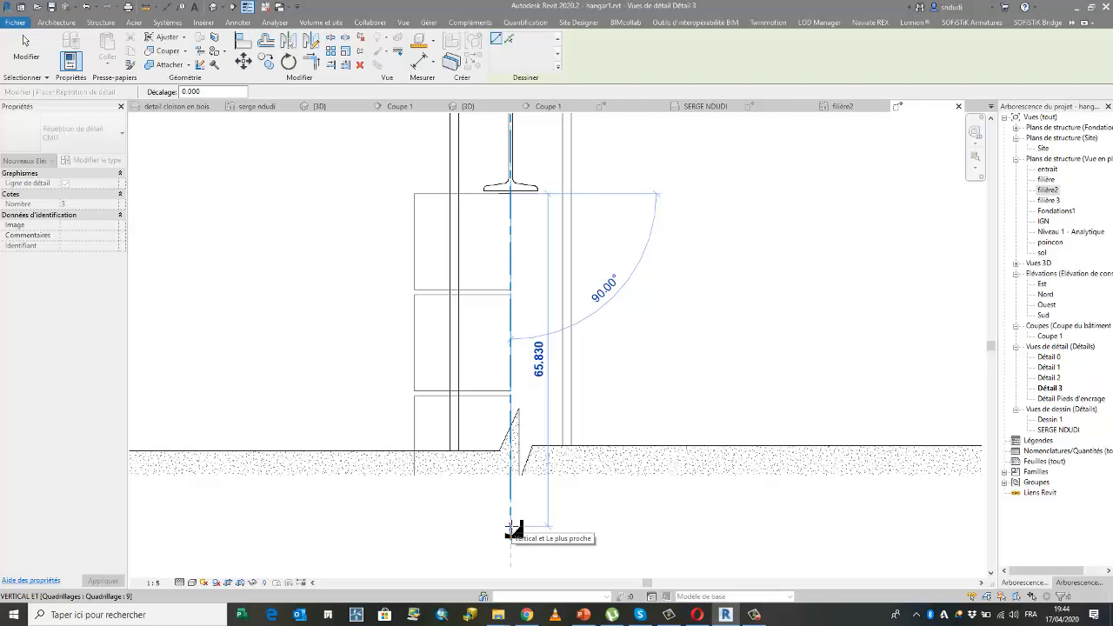
left_click(571, 480)
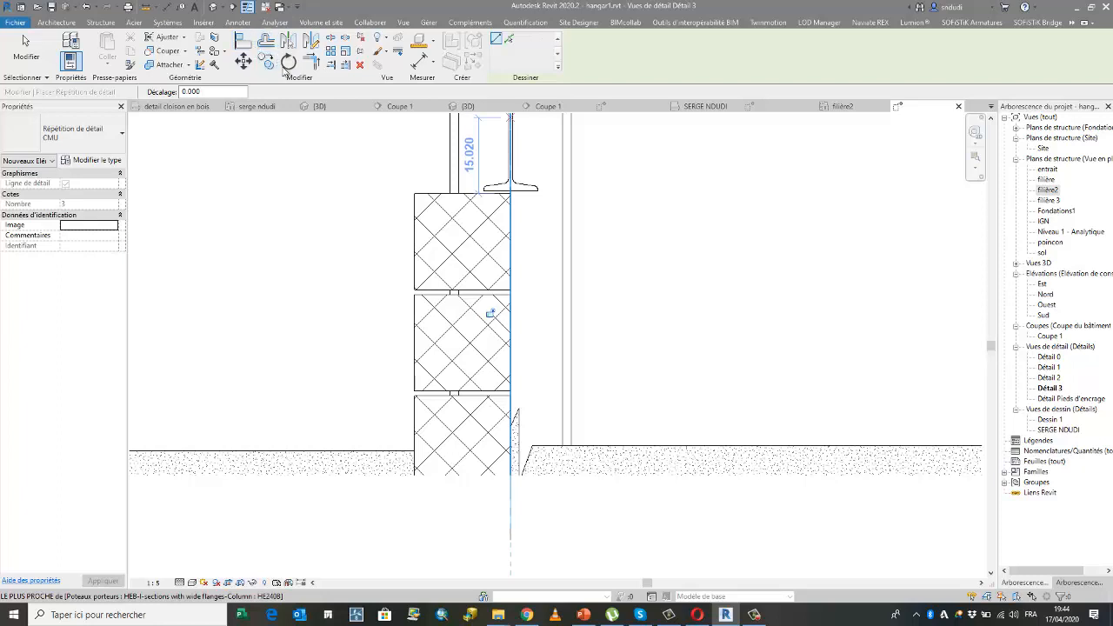
key("Escape")
key("Escape")
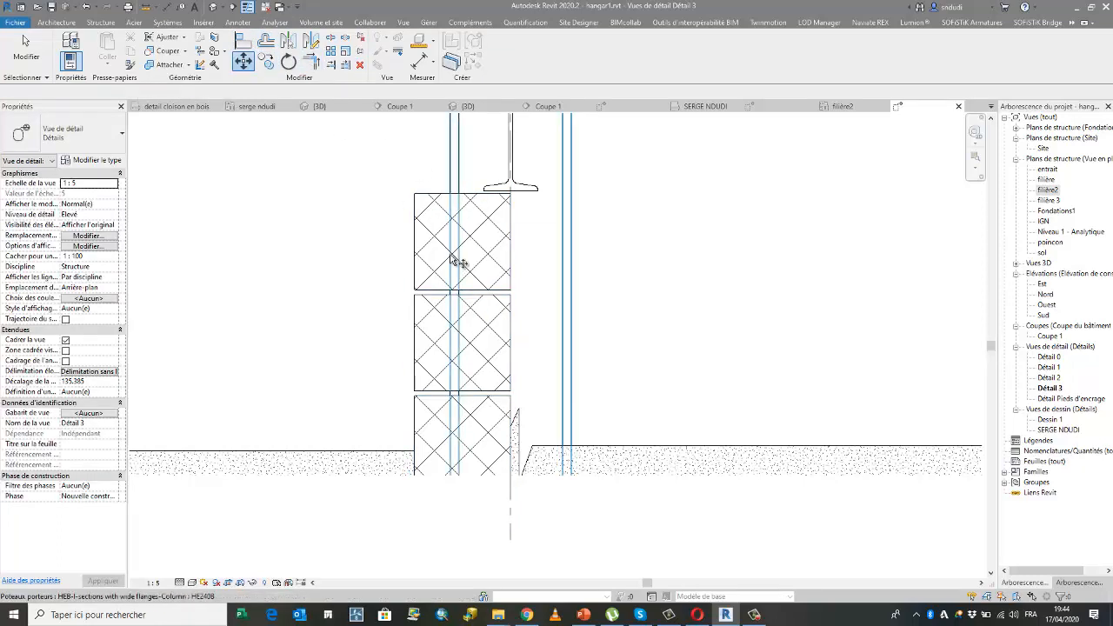
key("Escape")
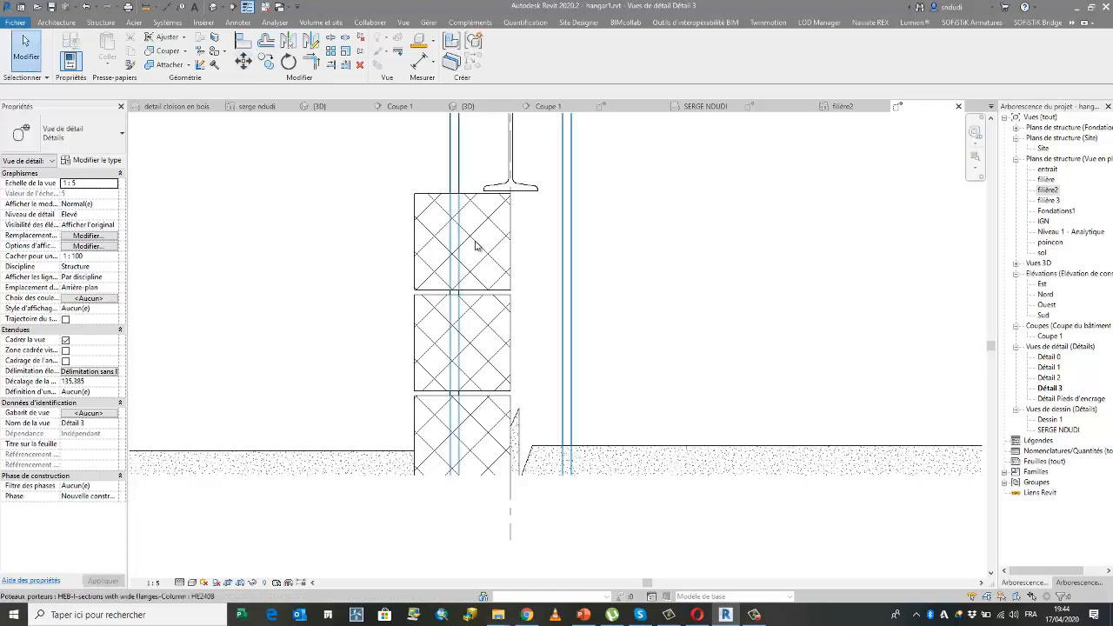
Step: Move the CMU repeating detail 10 horizontally, from the midpoint of its top edge to the beam axis
left_click(475, 246)
key("Escape")
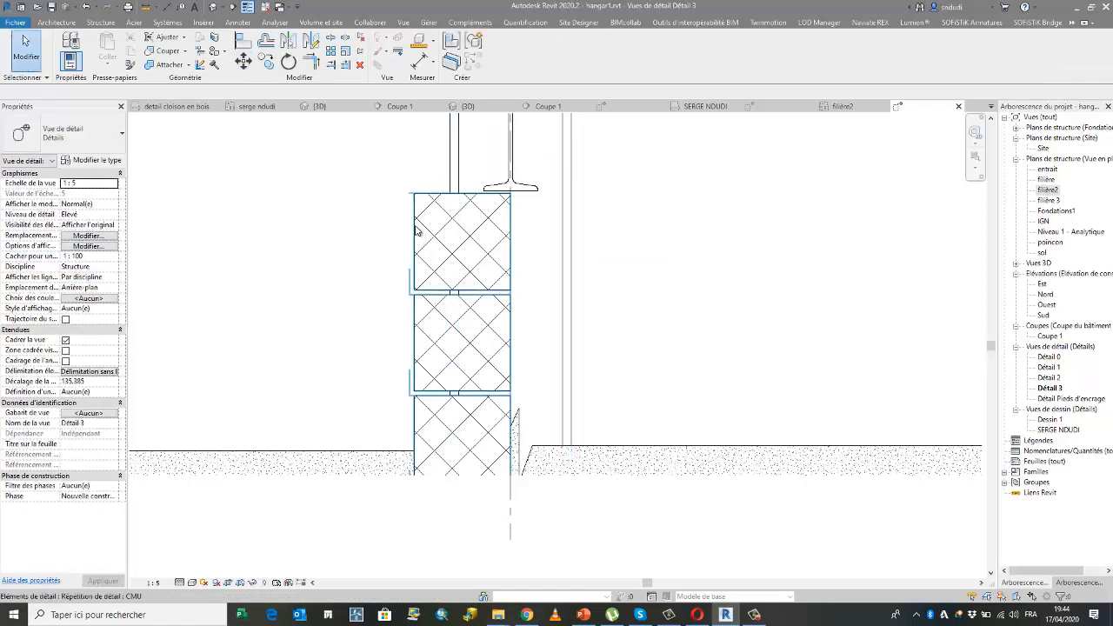
left_click(418, 232)
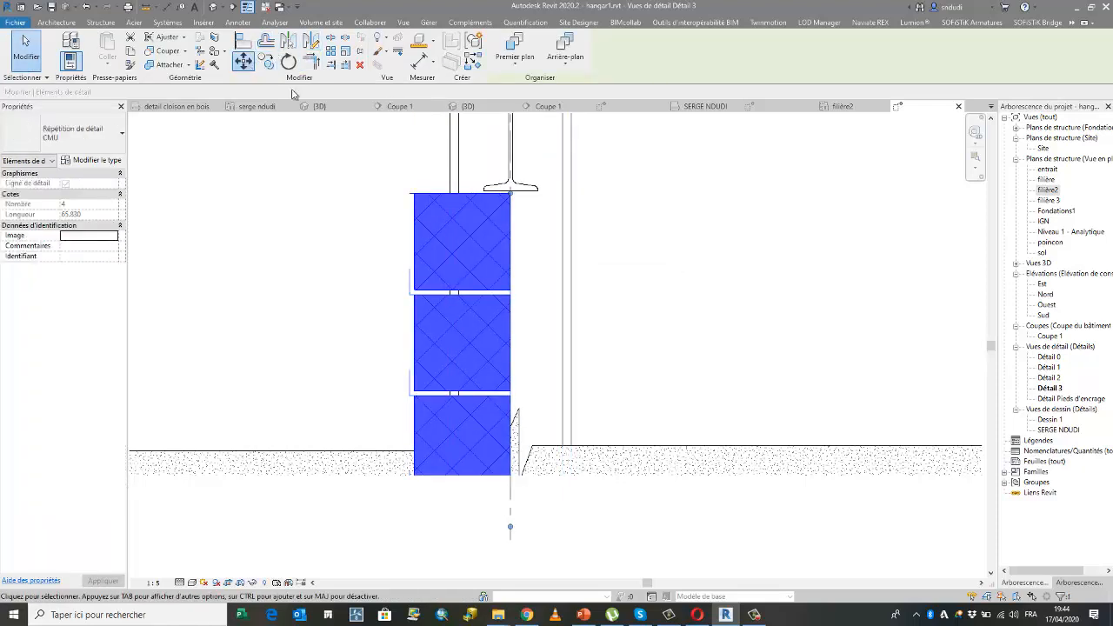
left_click(243, 60)
left_click(458, 192)
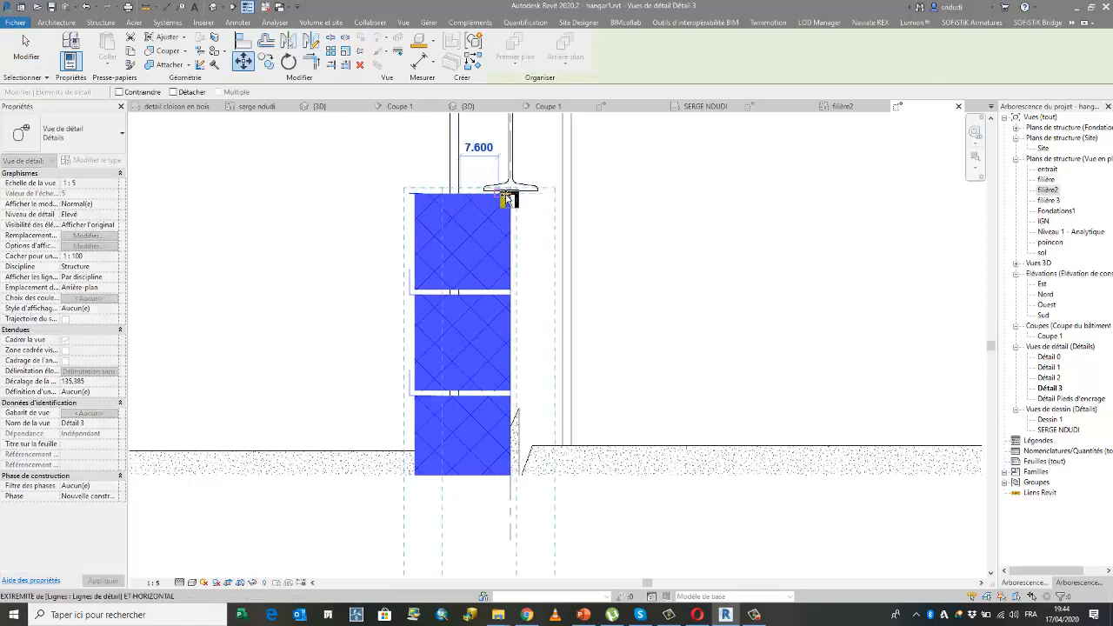
scroll(519, 197, "up", 3)
left_click(519, 196)
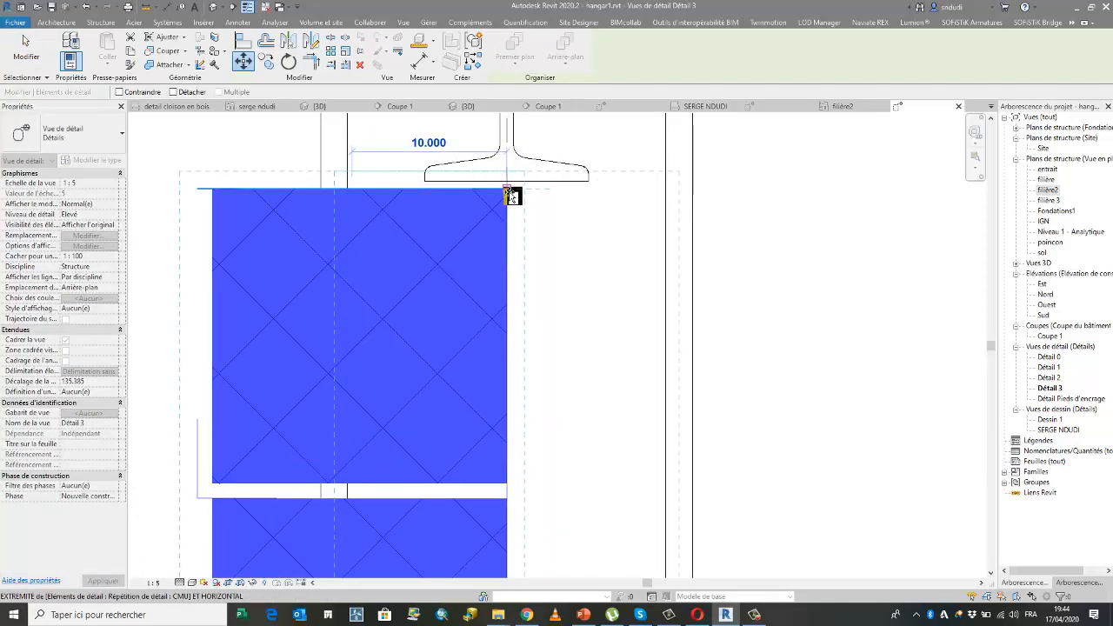
Step: Mirror a copy of the CMU repeating detail above the beam, about a horizontal axis drawn through the middle of the beam's web
scroll(570, 222, "down", 3)
scroll(607, 231, "down", 1)
scroll(716, 243, "down", 5)
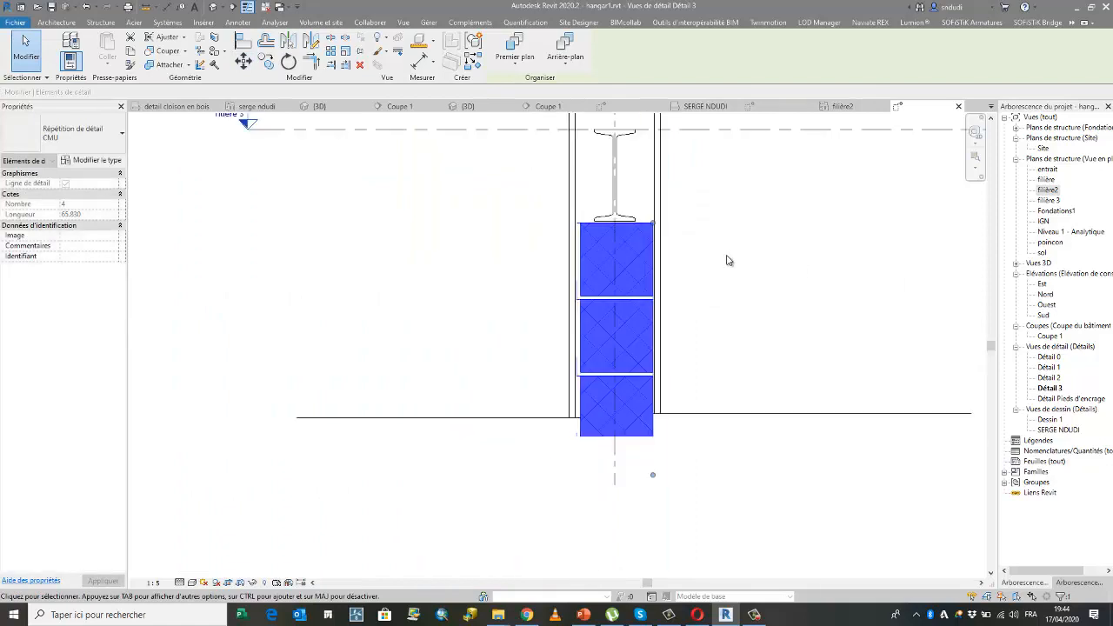
scroll(514, 410, "down", 2)
scroll(678, 320, "up", 2)
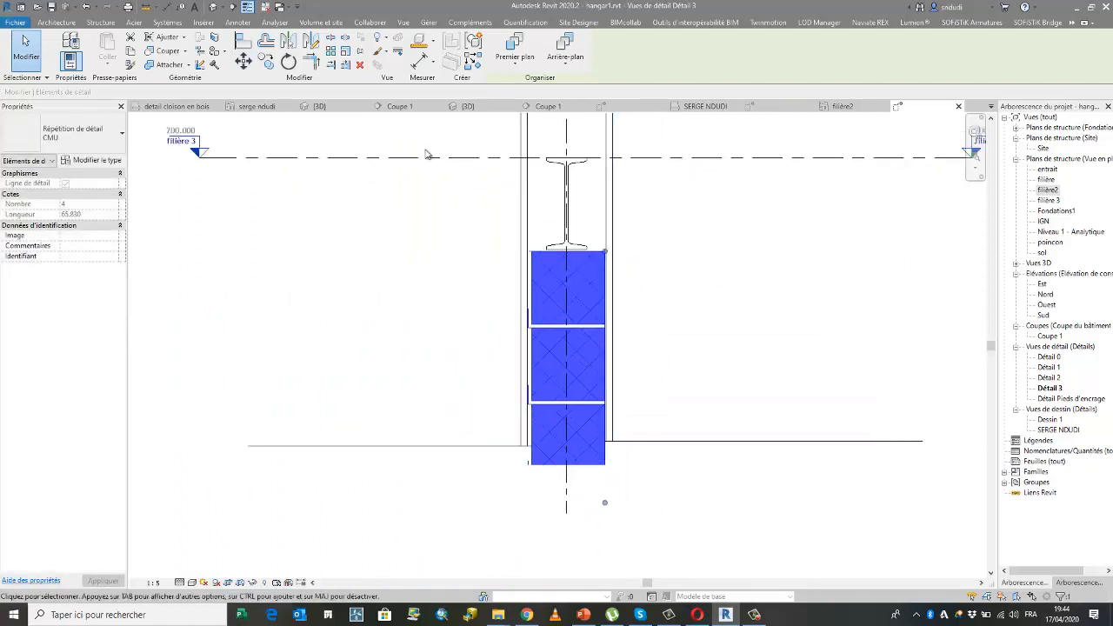
left_click(311, 40)
scroll(568, 218, "up", 2)
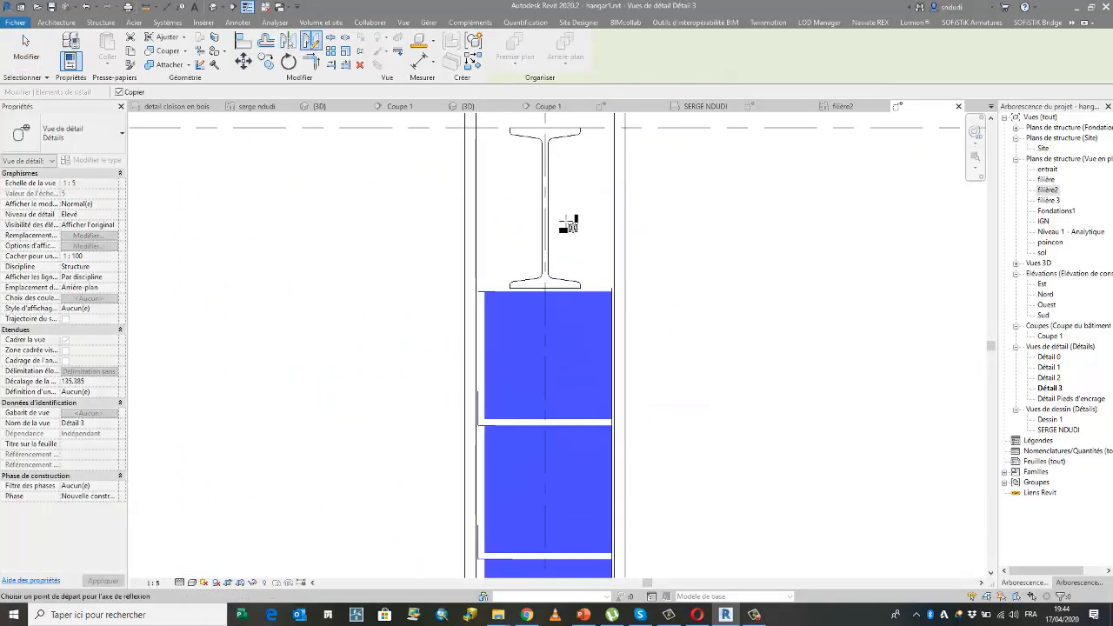
left_click(545, 209)
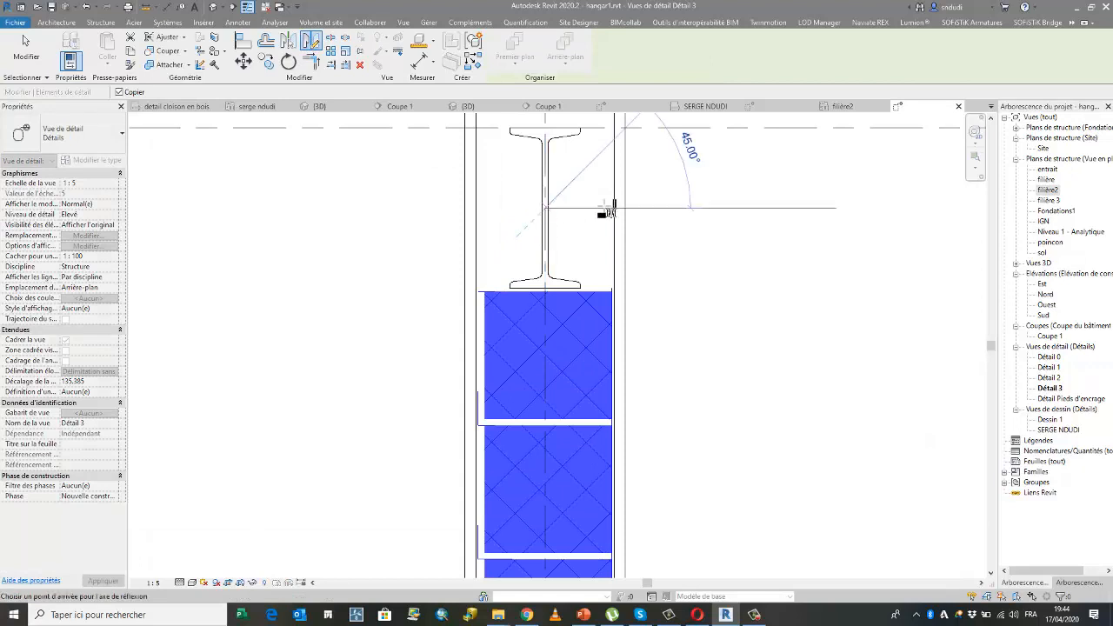
left_click(659, 209)
scroll(596, 303, "down", 2)
scroll(703, 323, "down", 2)
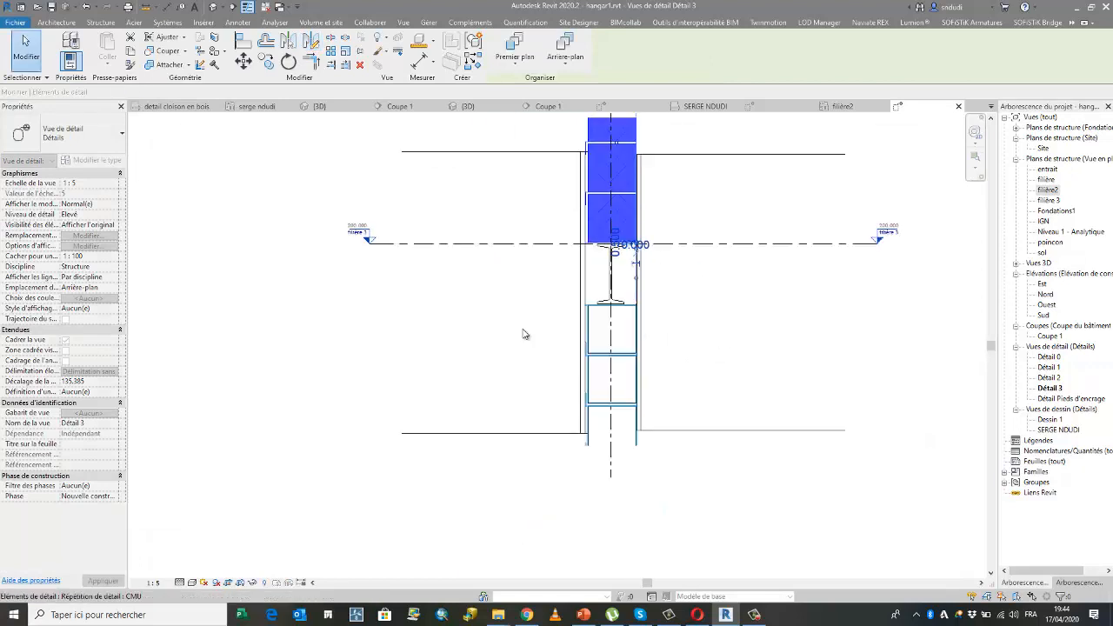
left_click(424, 348)
Step: Examine how the block columns overlap the filled regions and break lines at both ends of the detail
scroll(432, 376, "down", 2)
scroll(579, 238, "up", 2)
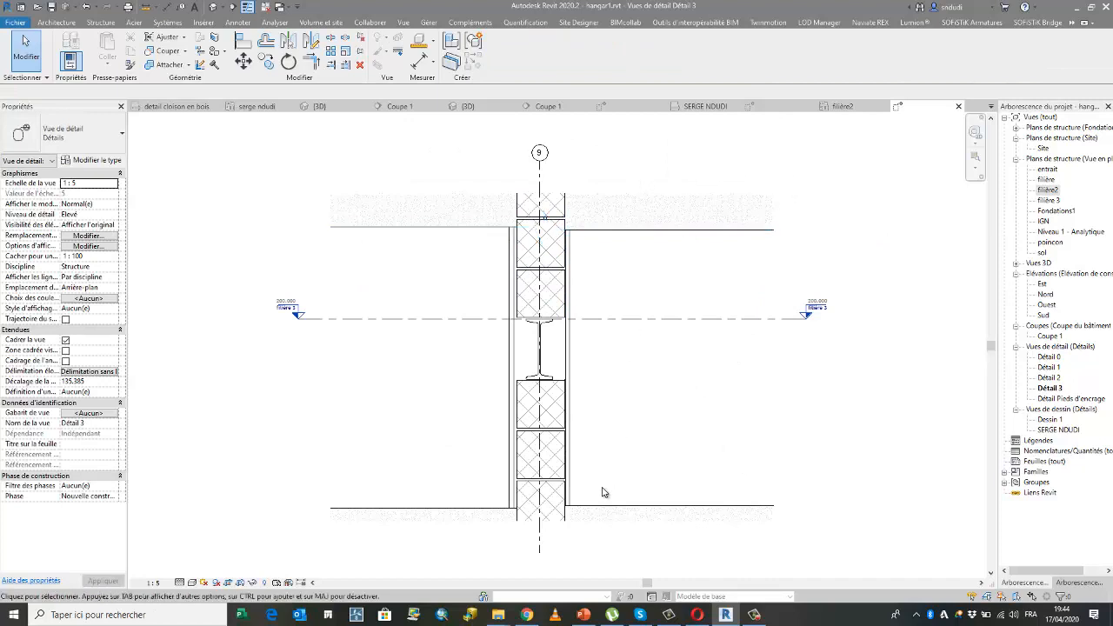
scroll(604, 495, "up", 1)
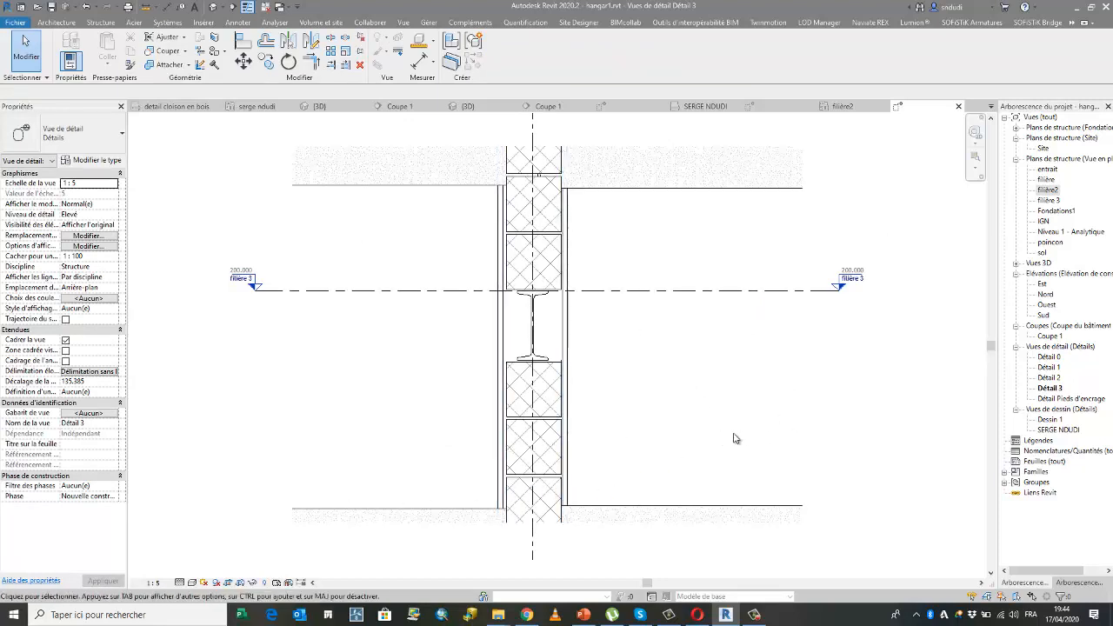
scroll(733, 439, "up", 2)
scroll(572, 431, "down", 5)
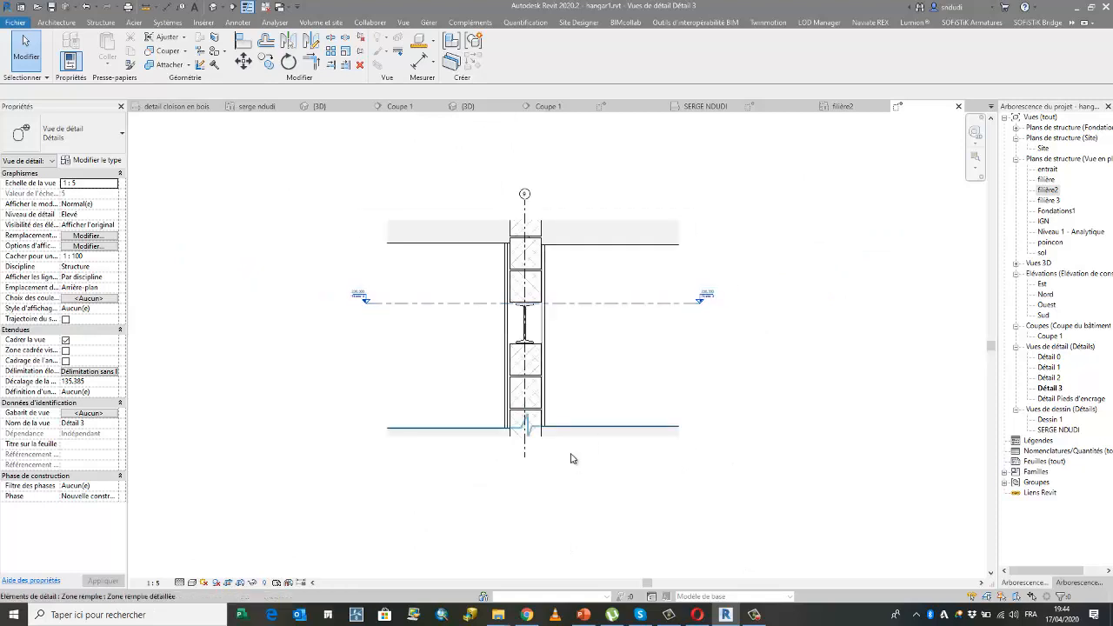
scroll(576, 434, "up", 3)
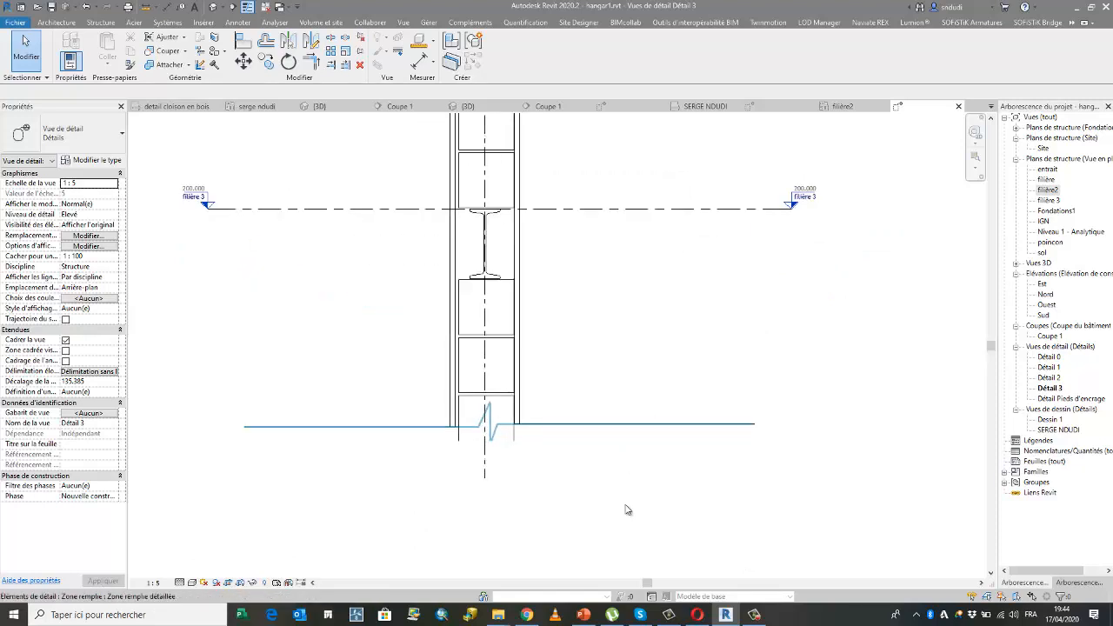
scroll(477, 505, "up", 1)
scroll(468, 502, "down", 6)
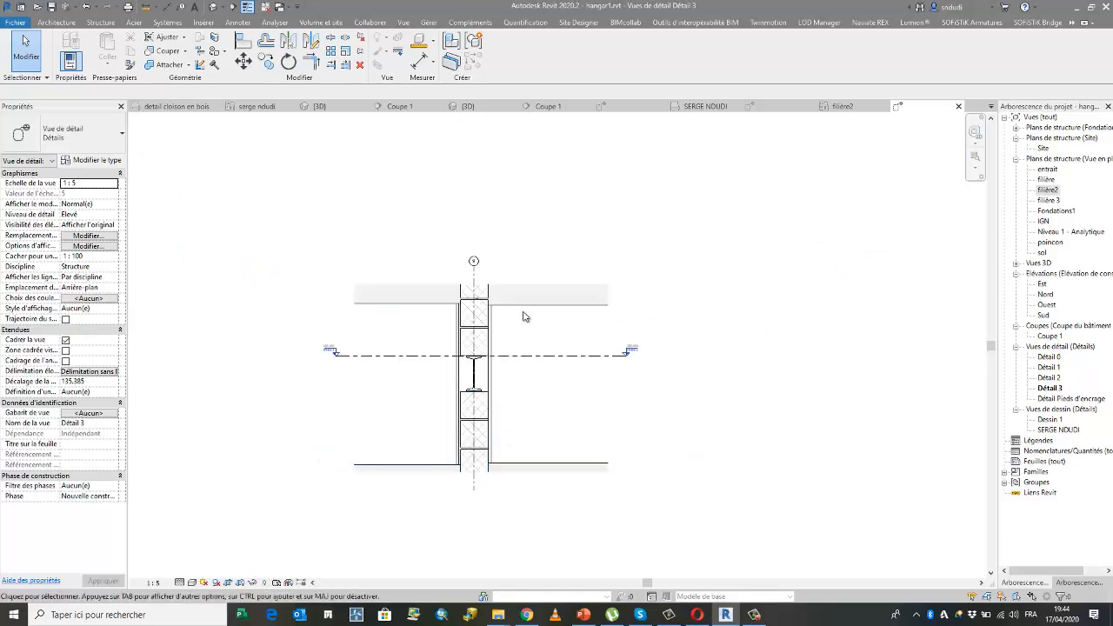
Step: Try to bring the upper filled region with the break line forward one level, in front of the blocks
scroll(522, 305, "up", 3)
scroll(497, 308, "up", 2)
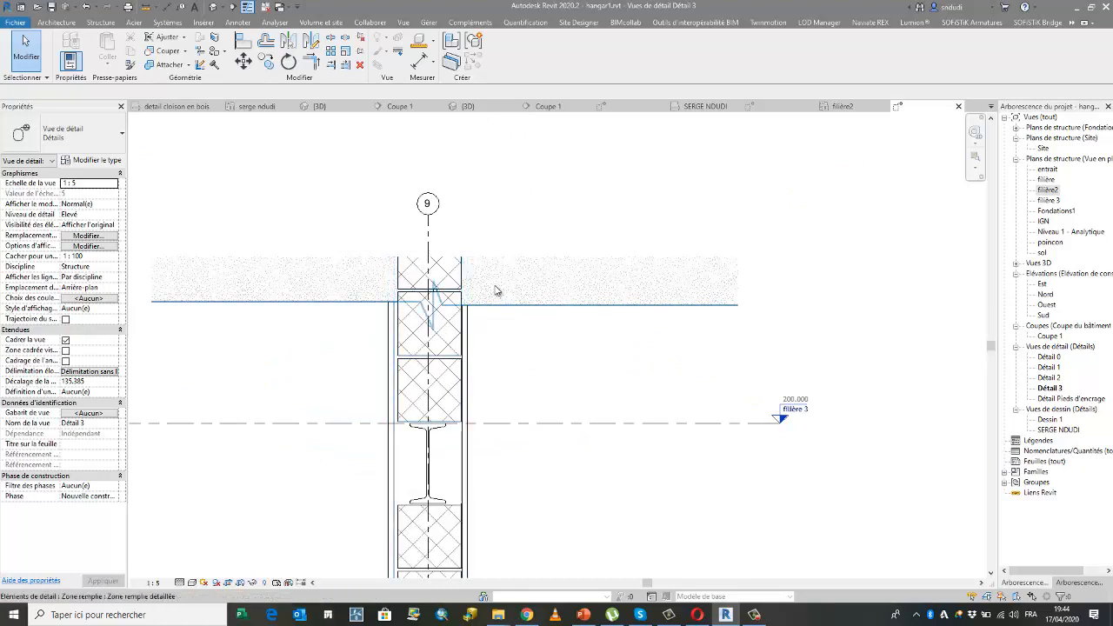
left_click(522, 297)
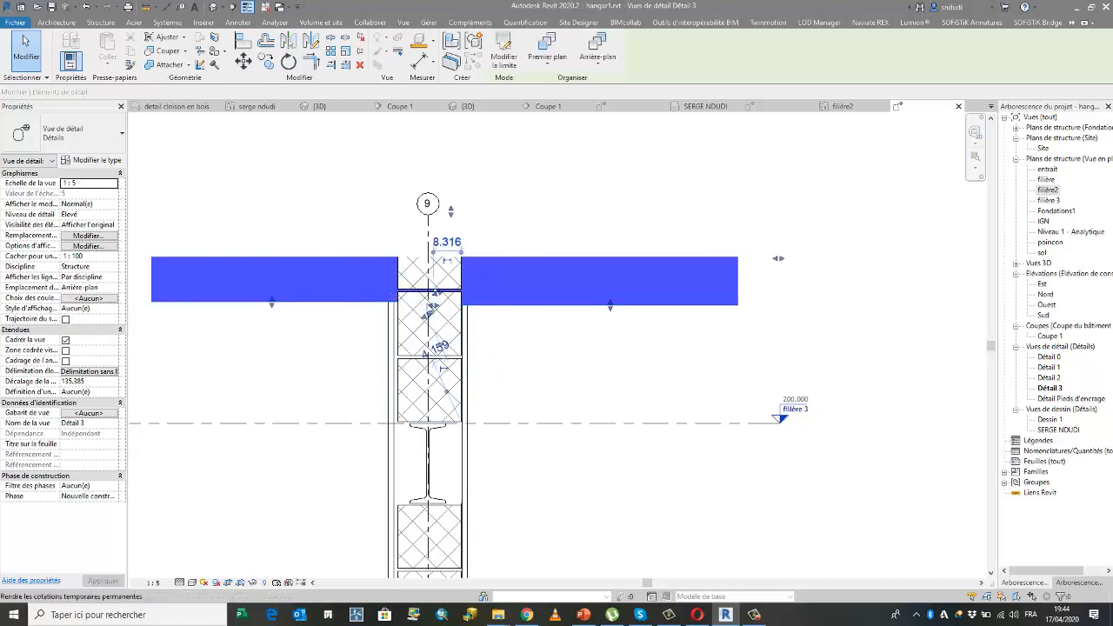
left_click(460, 280)
left_click(549, 68)
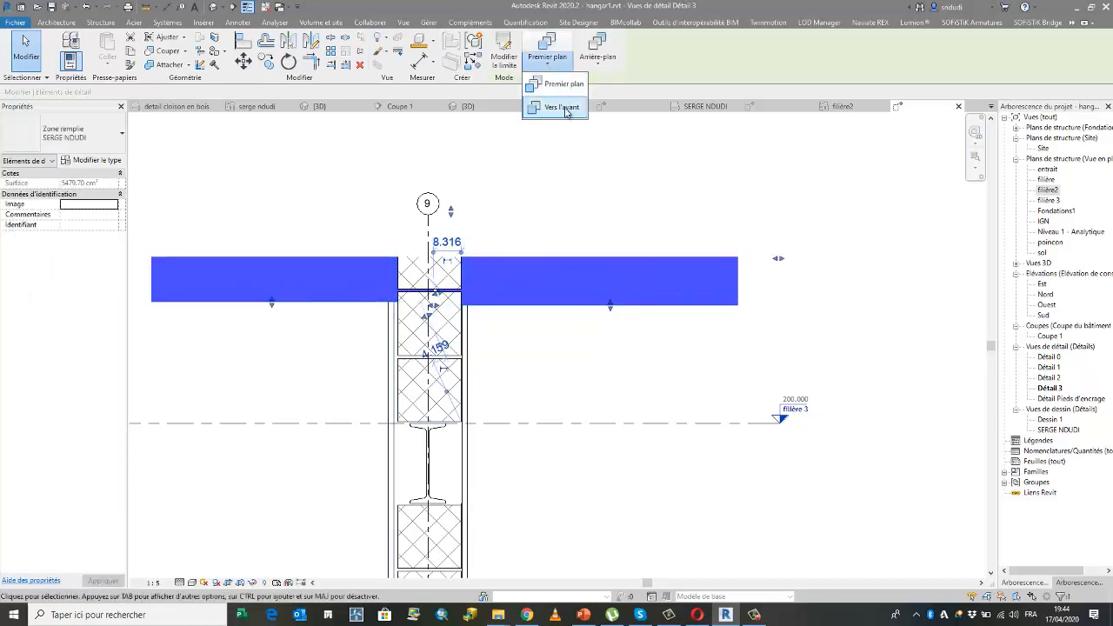
left_click(567, 111)
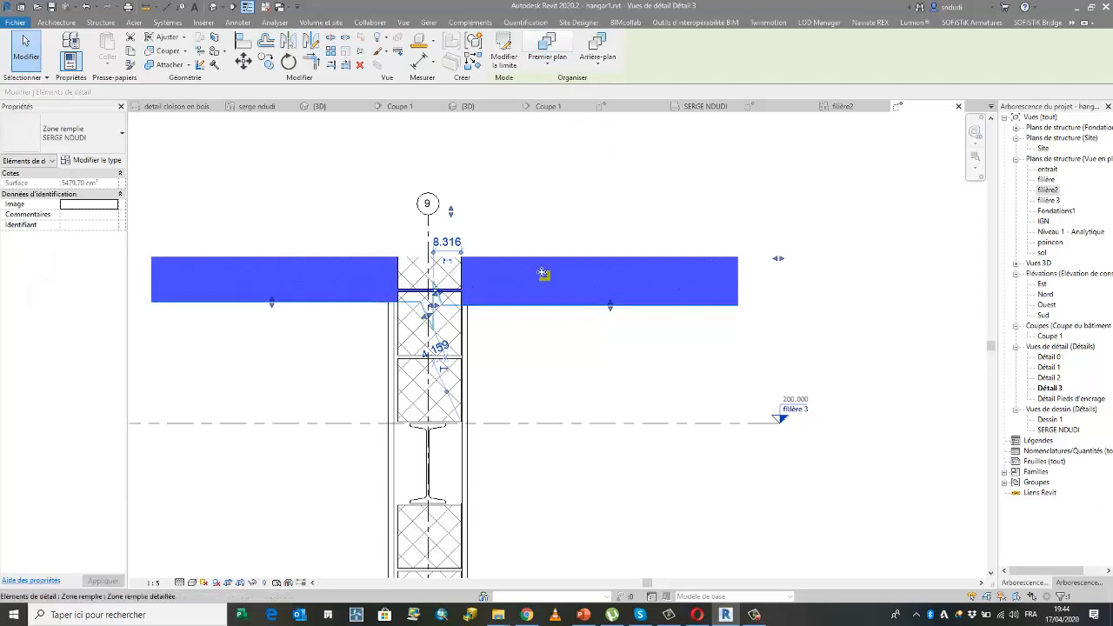
left_click(579, 190)
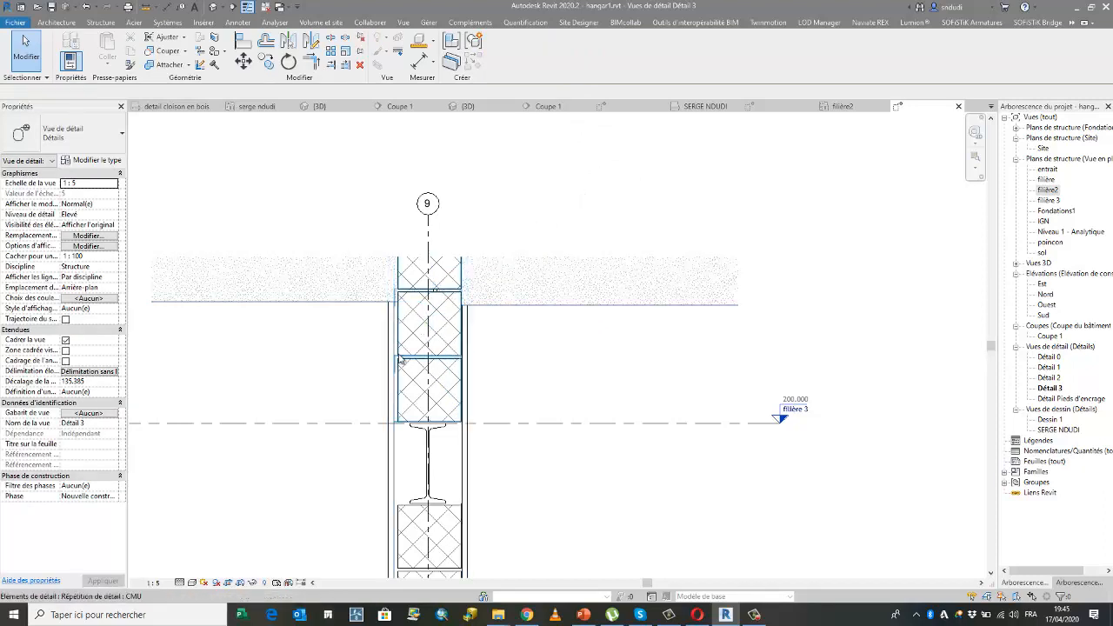
Step: Send the upper CMU repeating detail to the back, behind the filled region with the break line
left_click(397, 331)
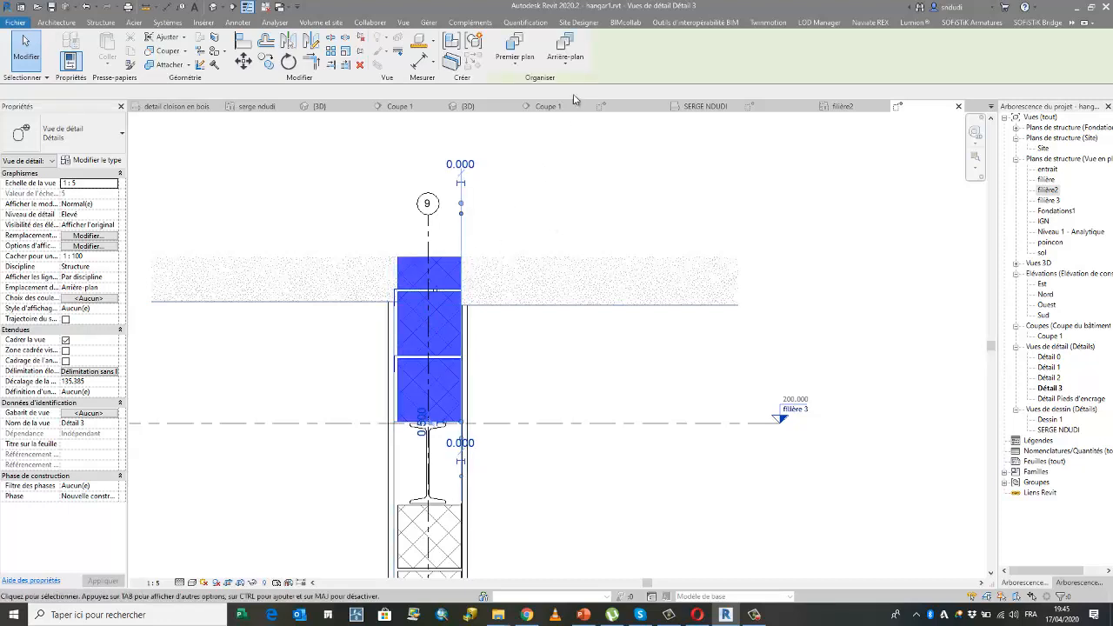
left_click(572, 68)
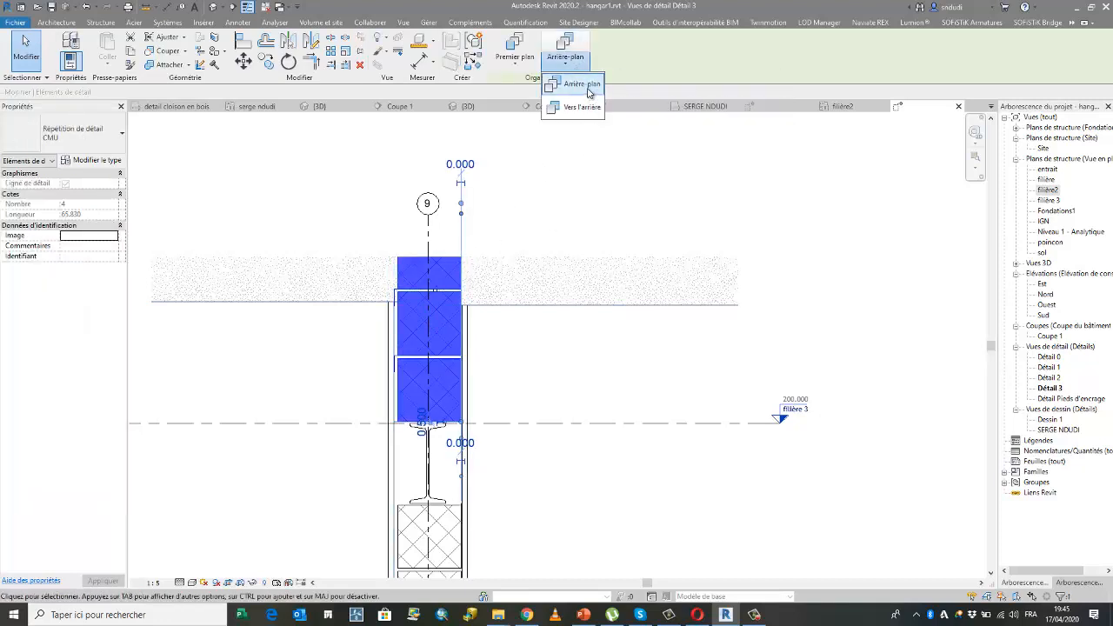
left_click(582, 85)
scroll(567, 160, "down", 3)
left_click(762, 434)
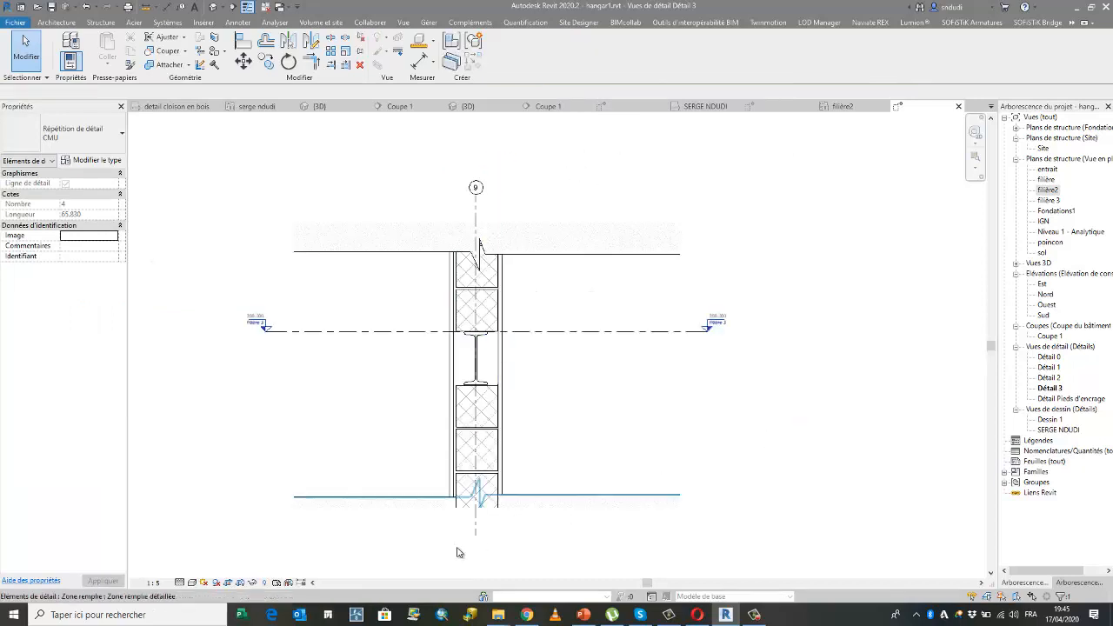
Step: Send the lower CMU repeating detail to the back, behind the lower filled region with the break line
scroll(460, 553, "up", 3)
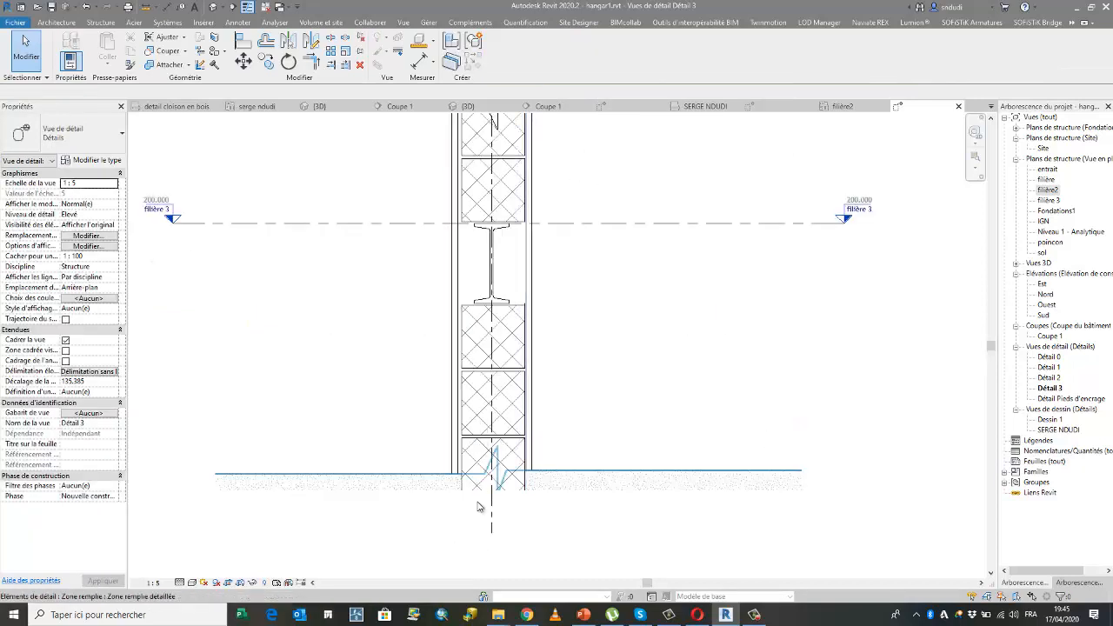
left_click(466, 384)
left_click(566, 64)
left_click(594, 86)
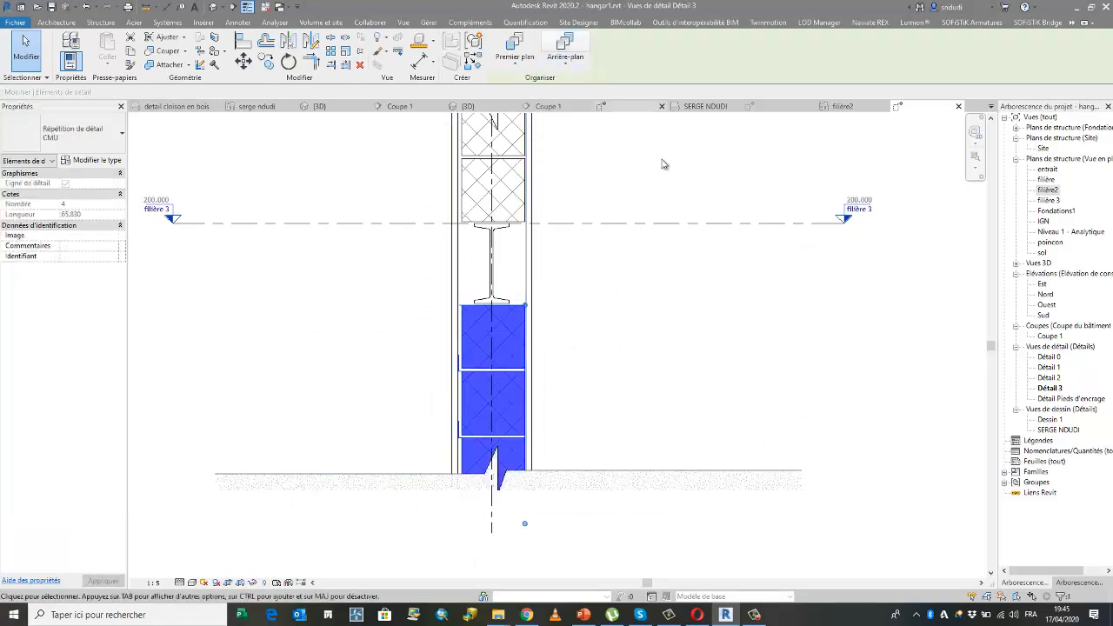
scroll(320, 358, "down", 1)
left_click(608, 391)
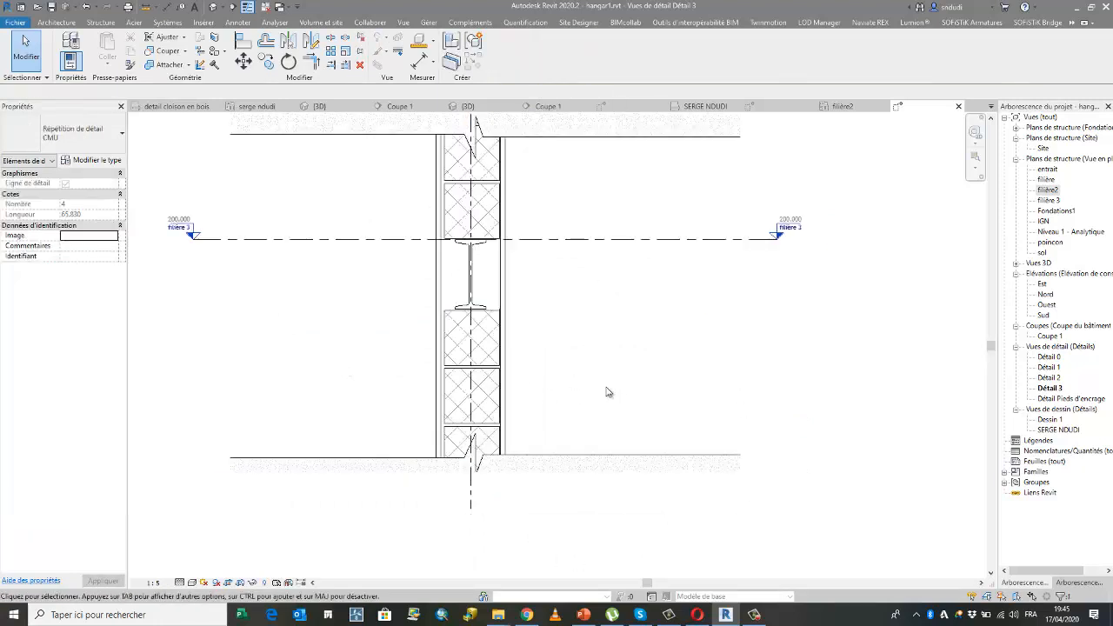
scroll(550, 445, "up", 1)
scroll(538, 493, "down", 2)
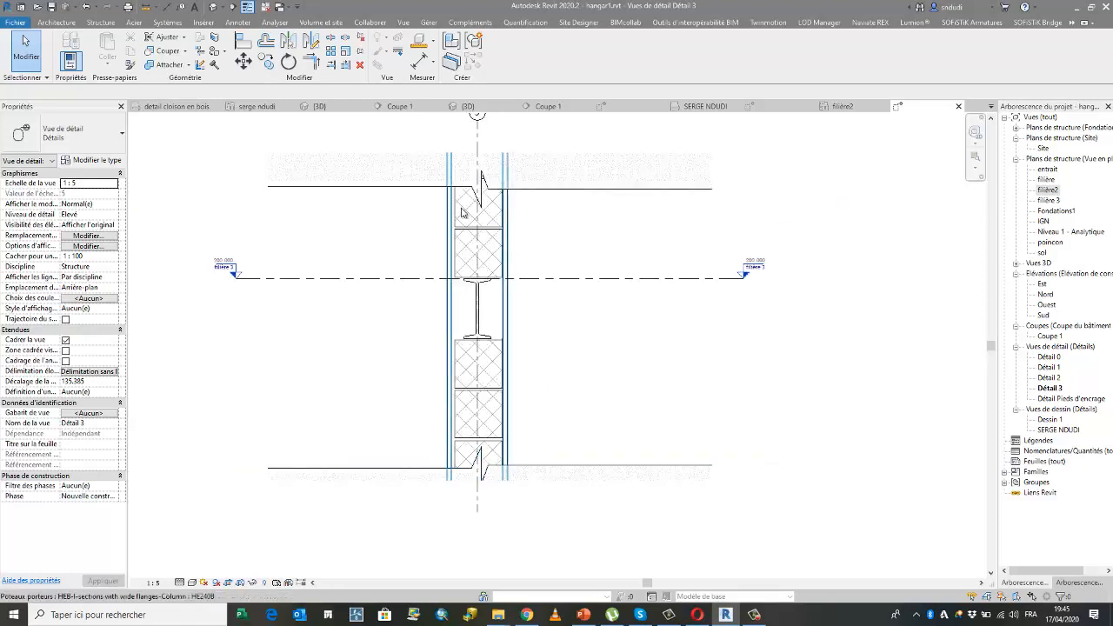
scroll(538, 313, "up", 1)
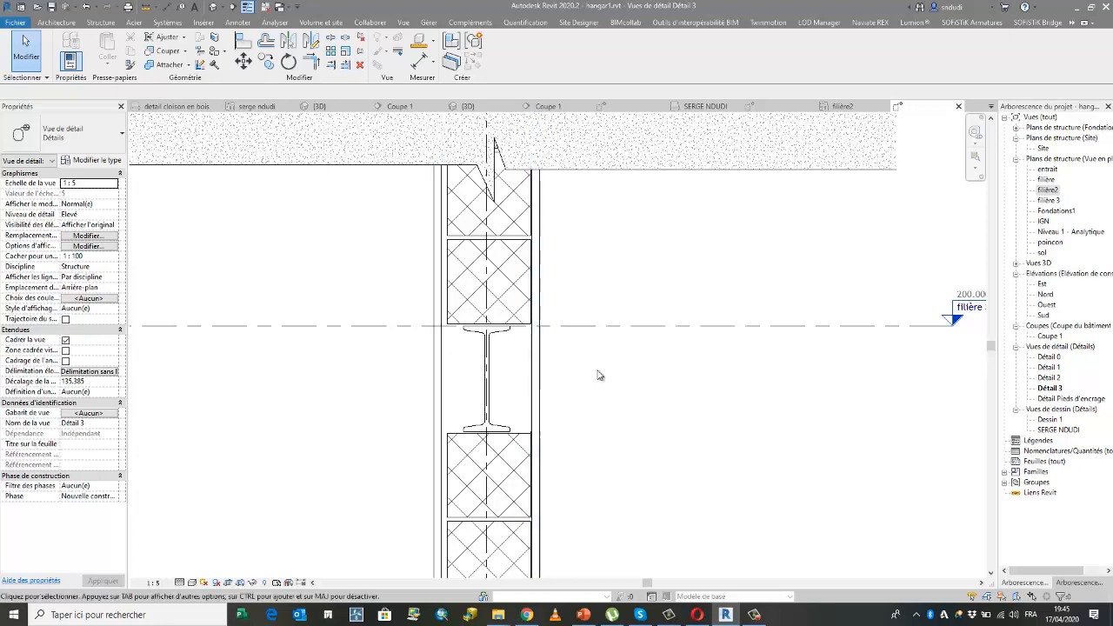
scroll(596, 374, "down", 1)
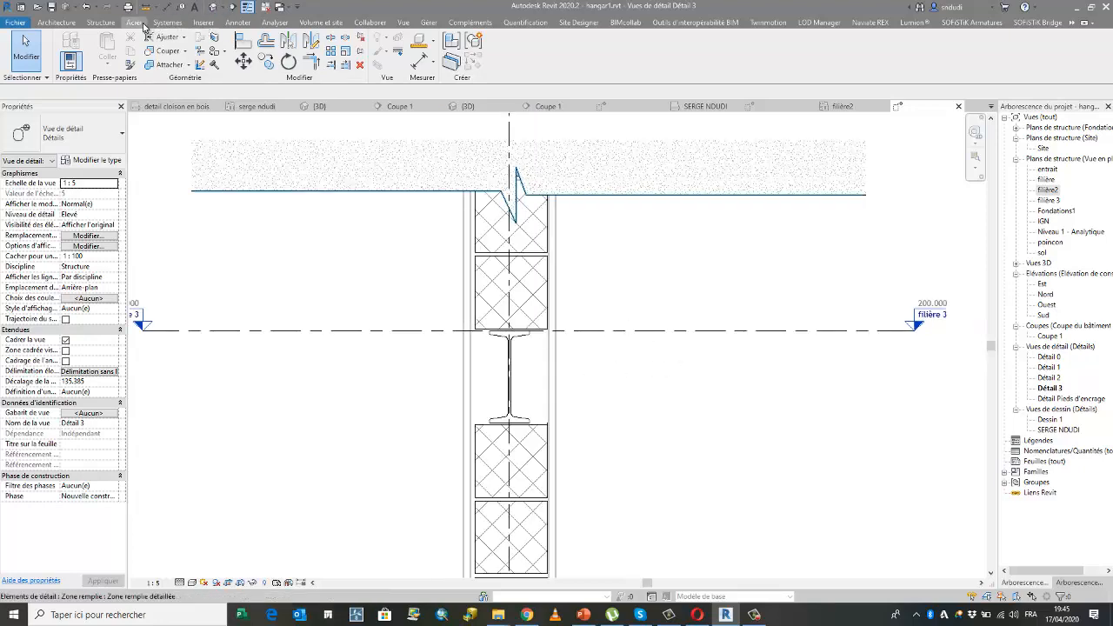
left_click(139, 22)
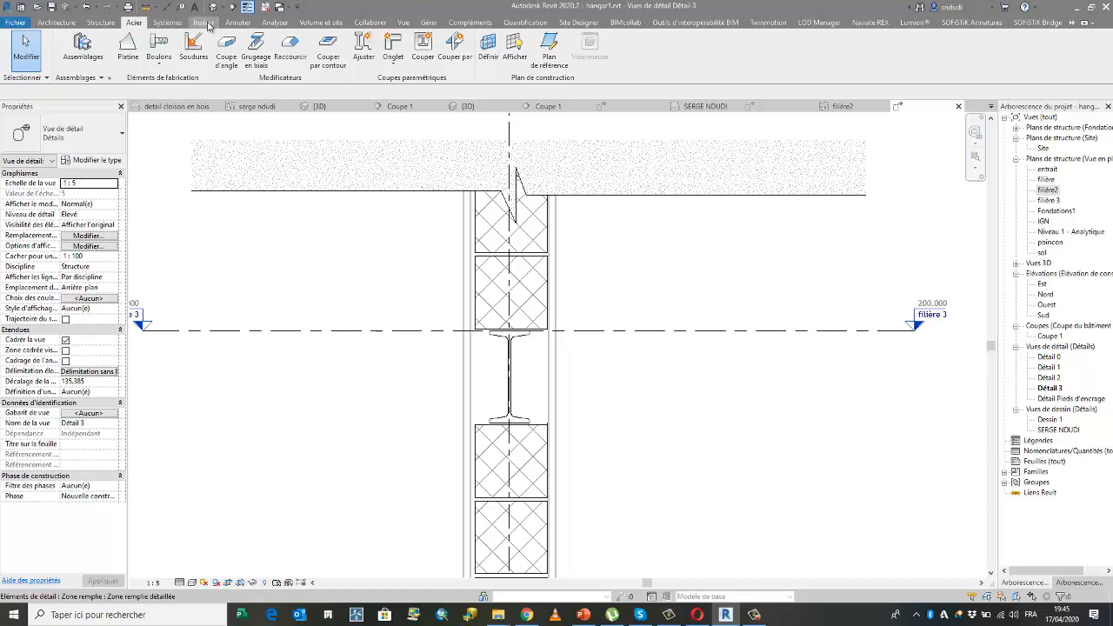
Step: Start placing a detail component with the Angle en L-Assemblage vissé-Elévation L76X76X6.4 type
left_click(237, 23)
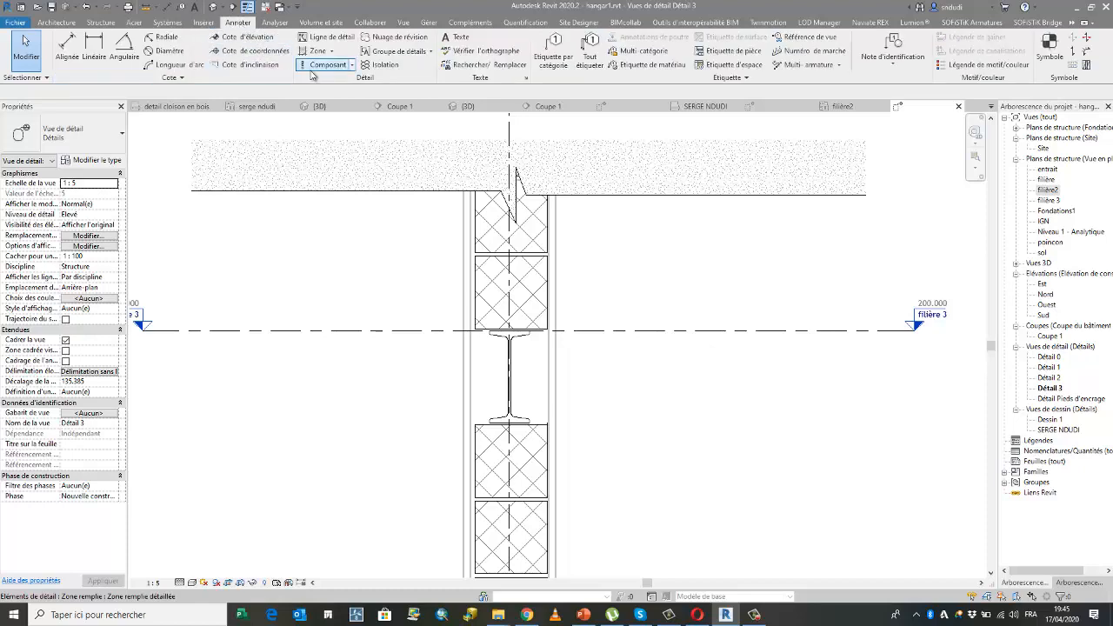
left_click(354, 65)
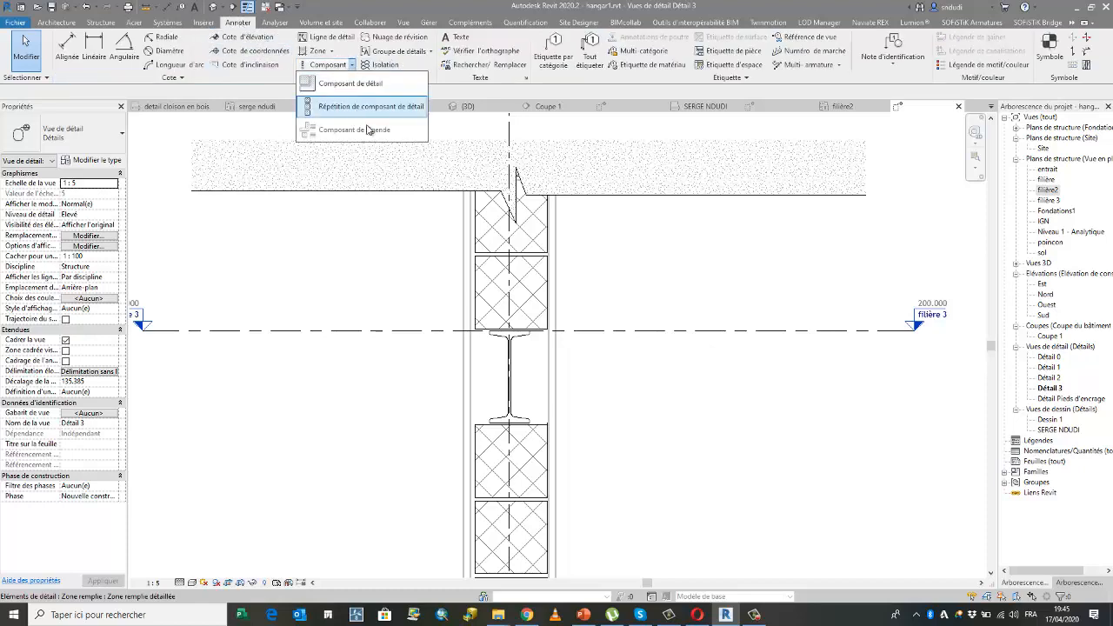
left_click(385, 87)
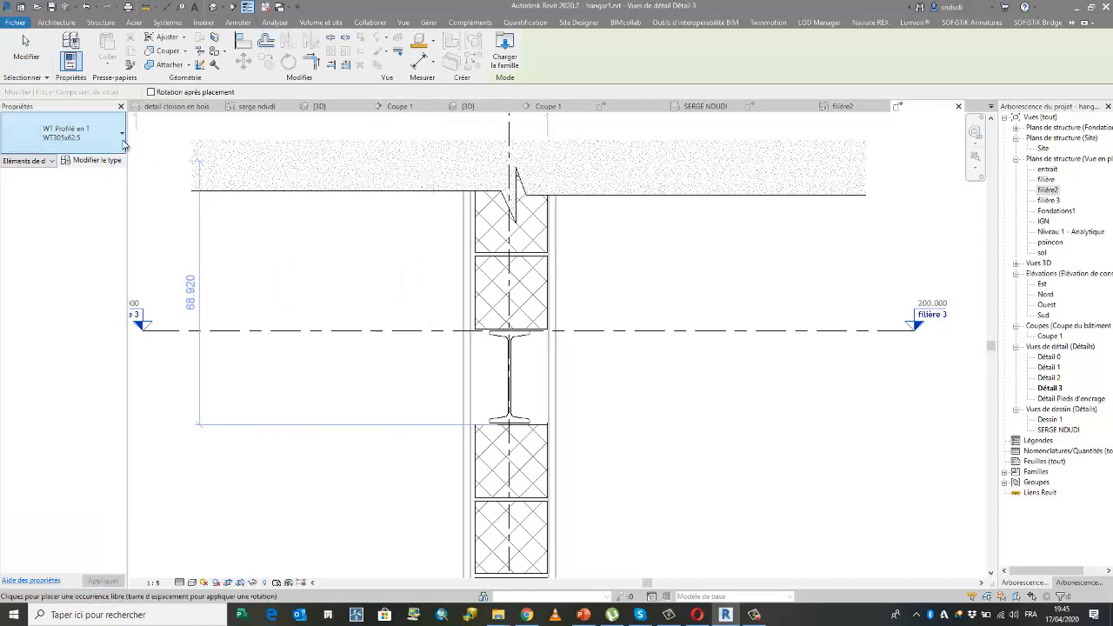
left_click(83, 133)
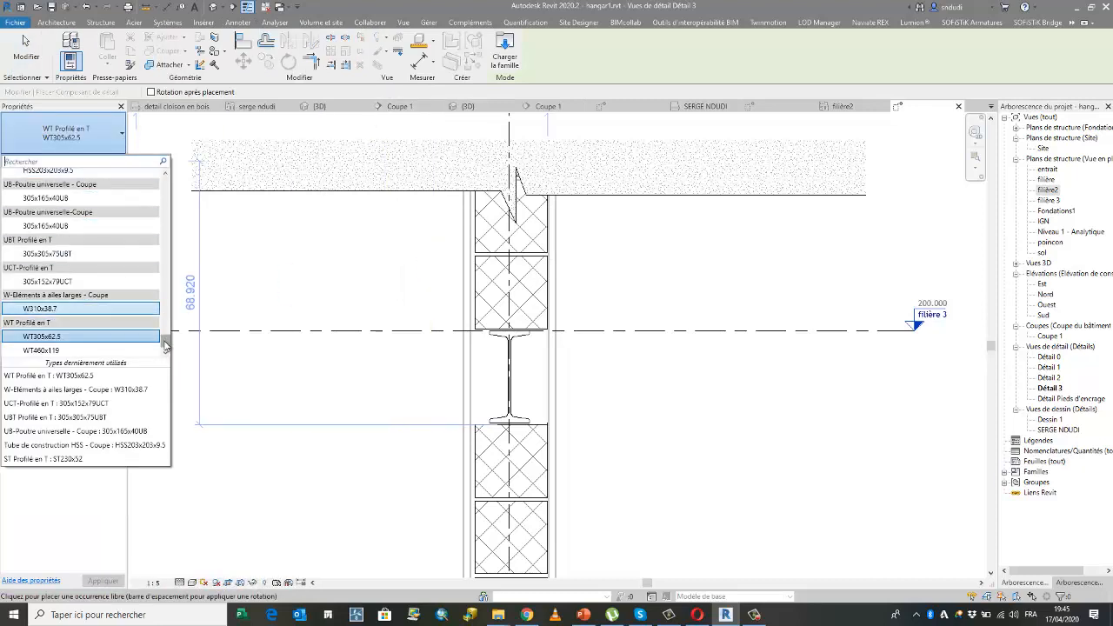
left_click_drag(165, 347, 170, 224)
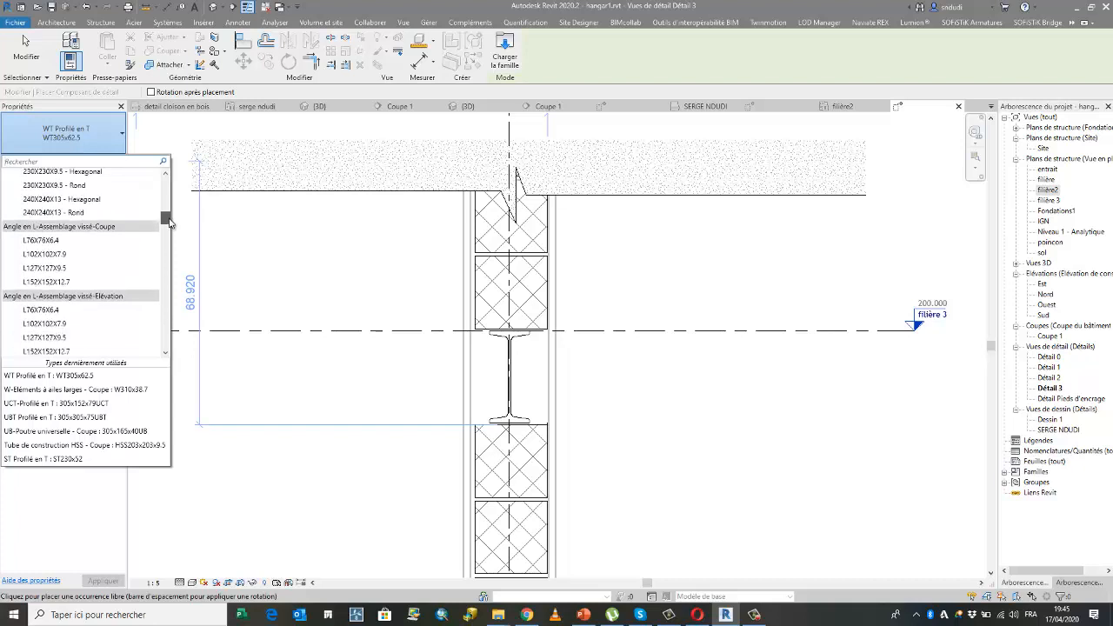
left_click(72, 310)
scroll(513, 374, "down", 1)
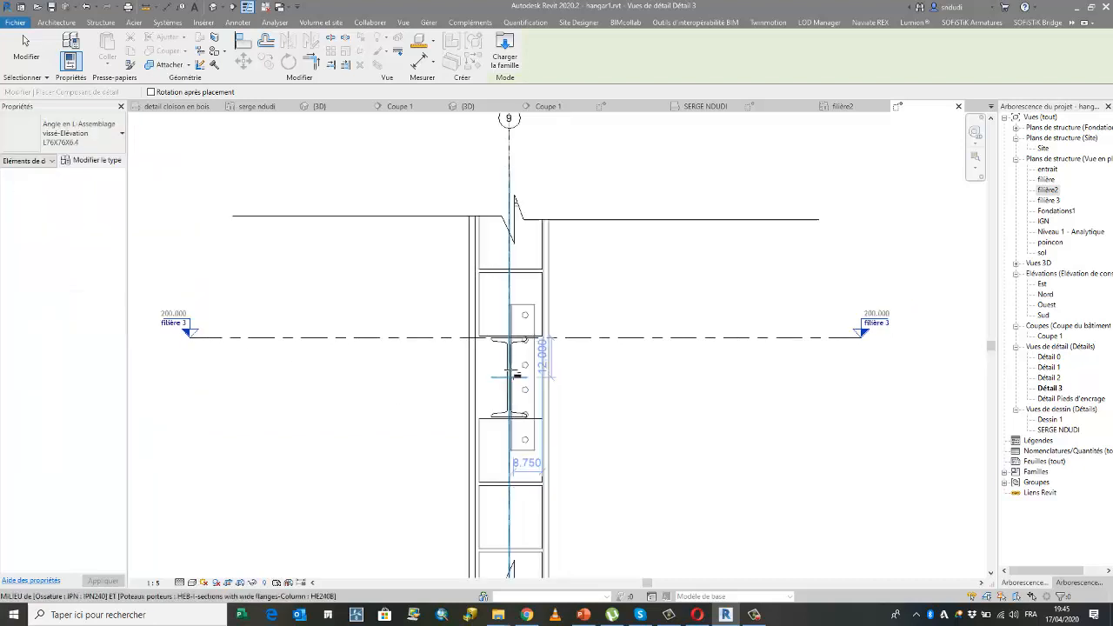
scroll(513, 376, "down", 1)
Step: Switch the detail component type to Angle en L-Assemblage vissé-Coupe L76X76X6.4
left_click(120, 135)
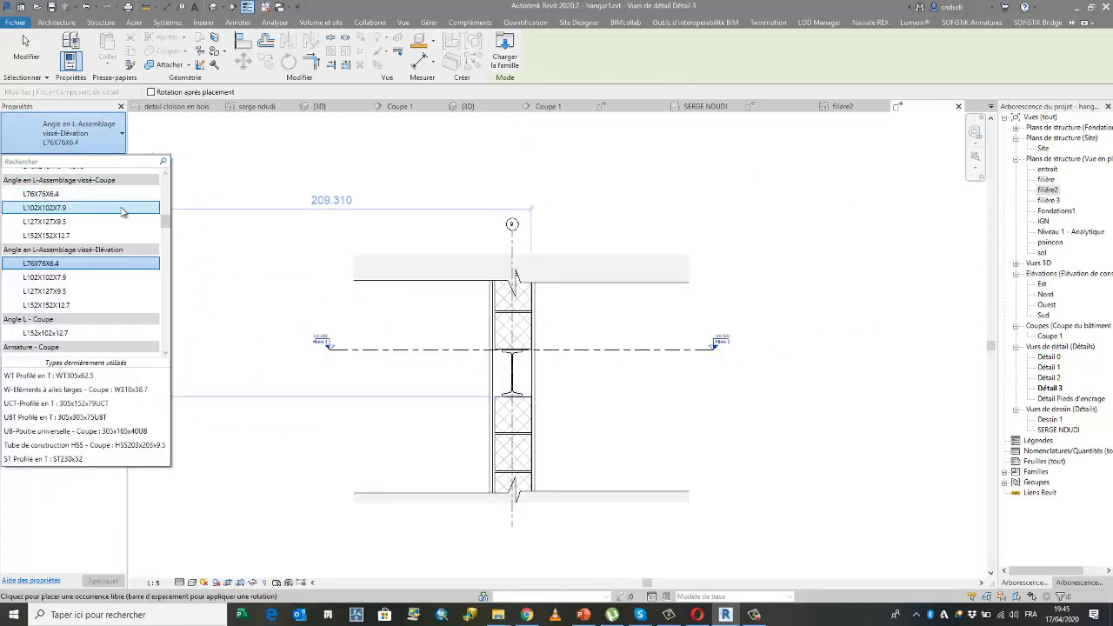
left_click(166, 353)
left_click(167, 354)
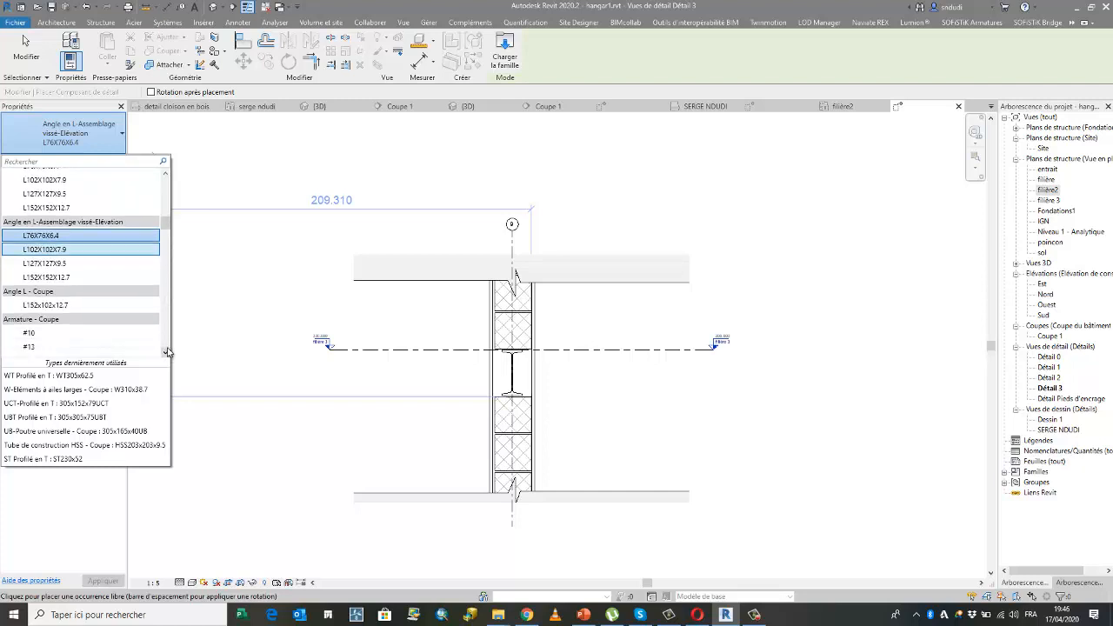
left_click(166, 174)
left_click(166, 174)
left_click(166, 174)
left_click(166, 174)
left_click(166, 173)
left_click(166, 174)
left_click(167, 174)
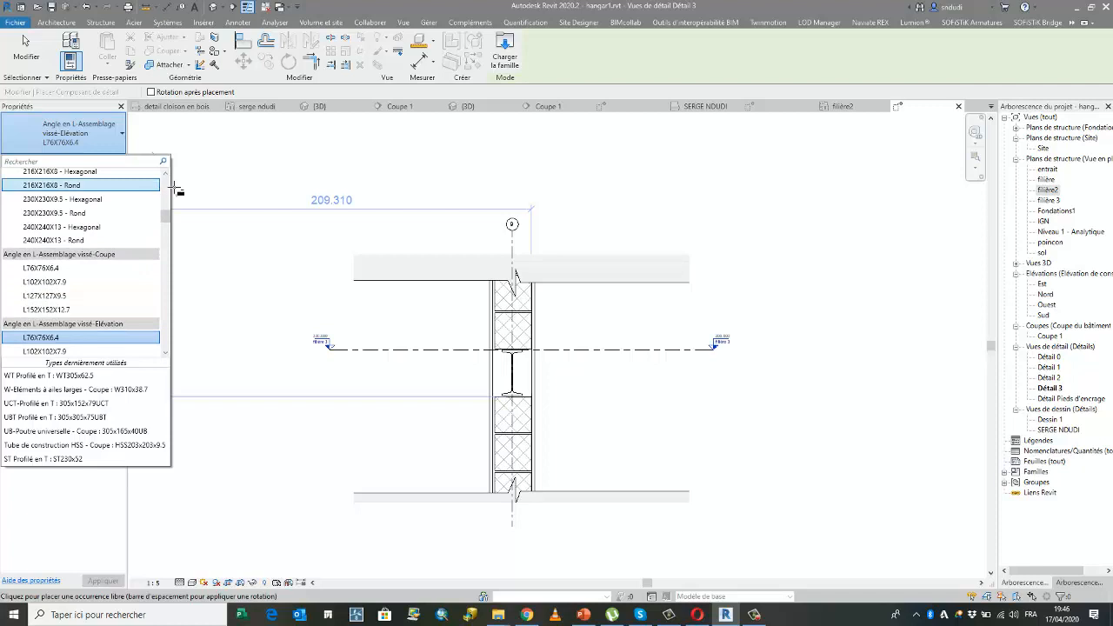
left_click(166, 175)
left_click(166, 175)
left_click(166, 175)
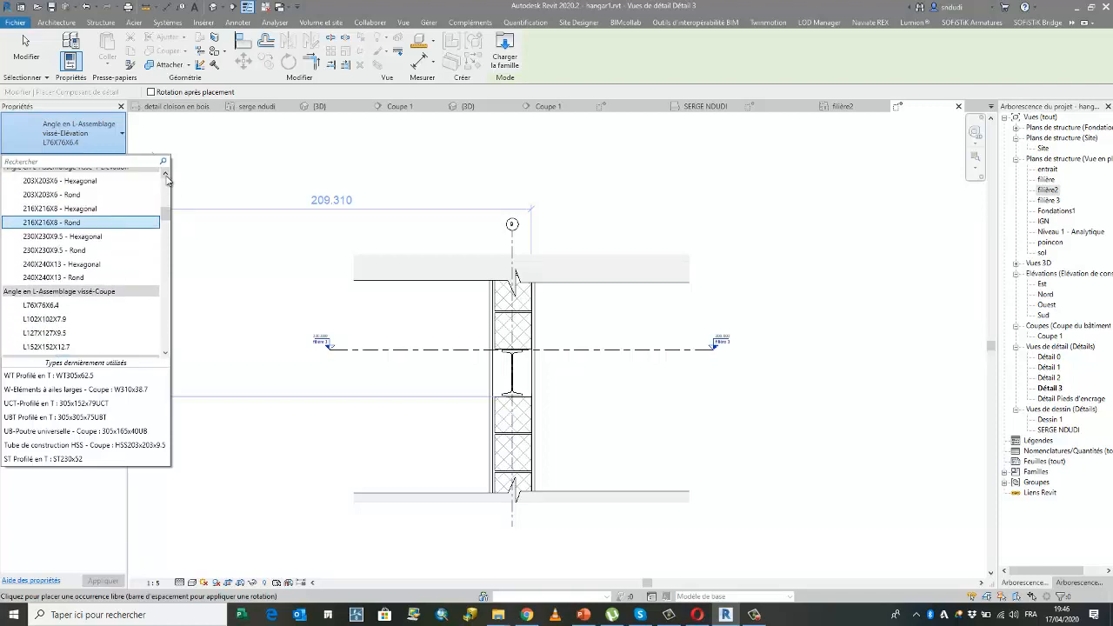
left_click(166, 174)
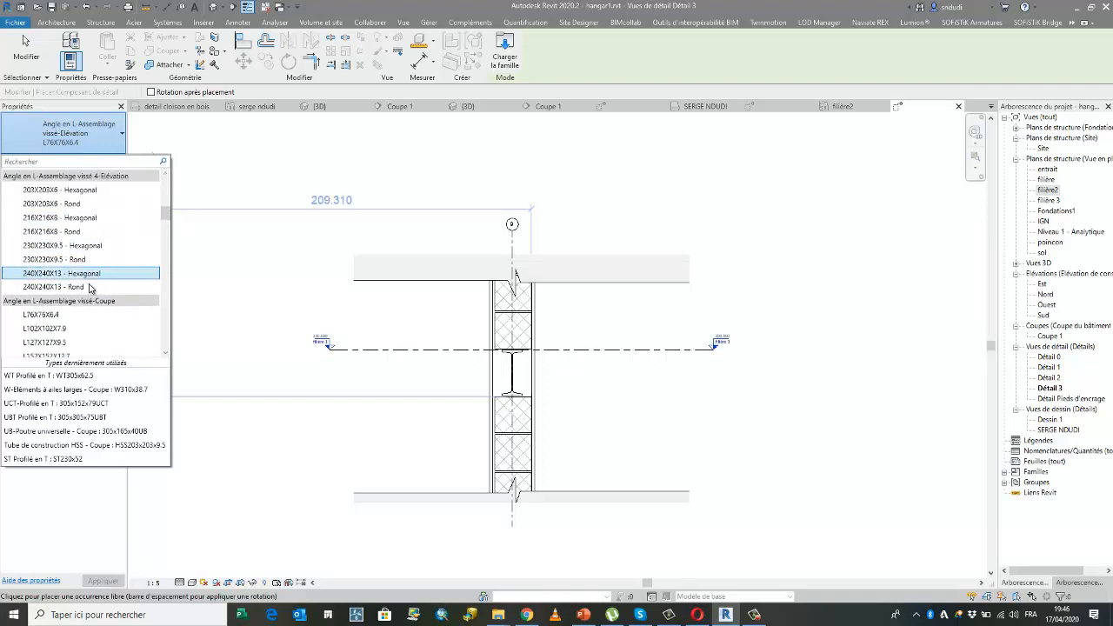
left_click(68, 316)
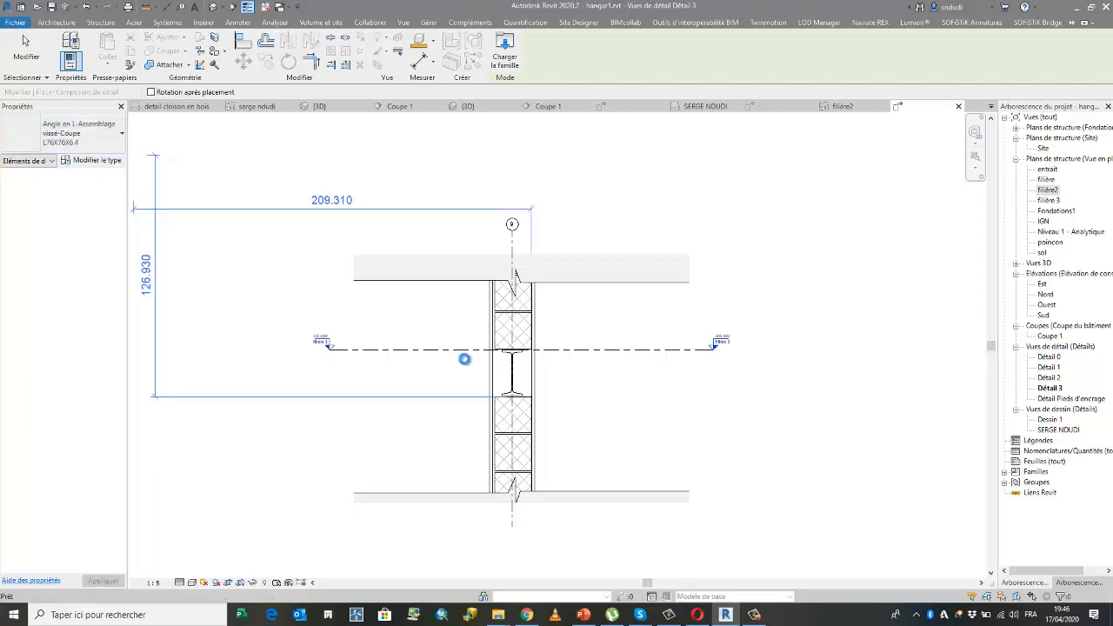
Step: Change the detail component type to Angle en L-Assemblage vissé 3-Elévation 76X76X6 - Rond
left_click(121, 137)
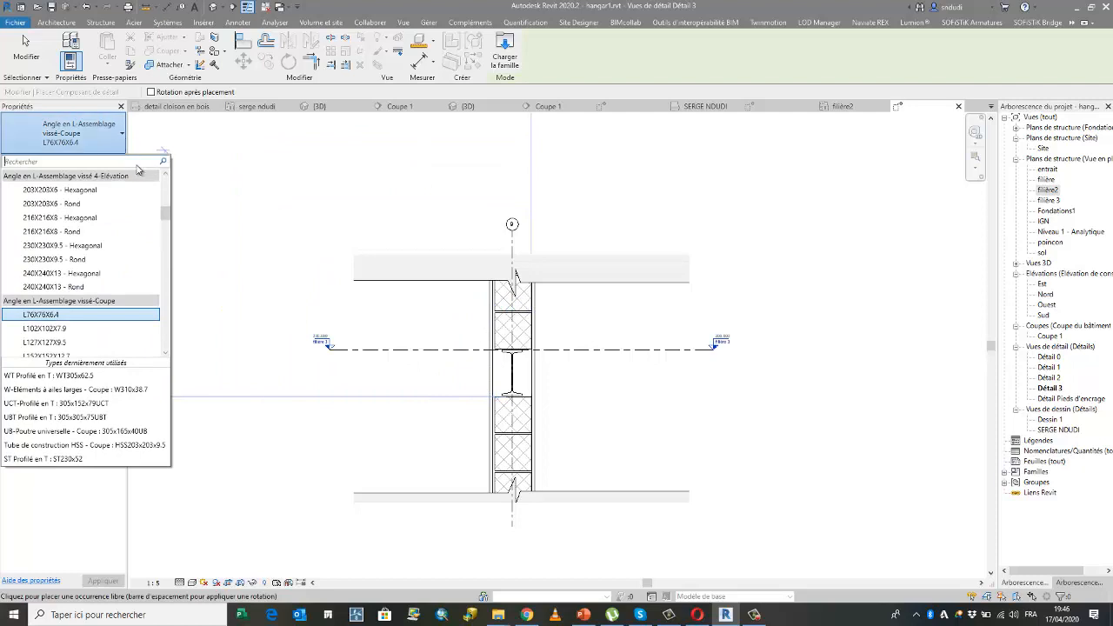
scroll(165, 175, "up", 4)
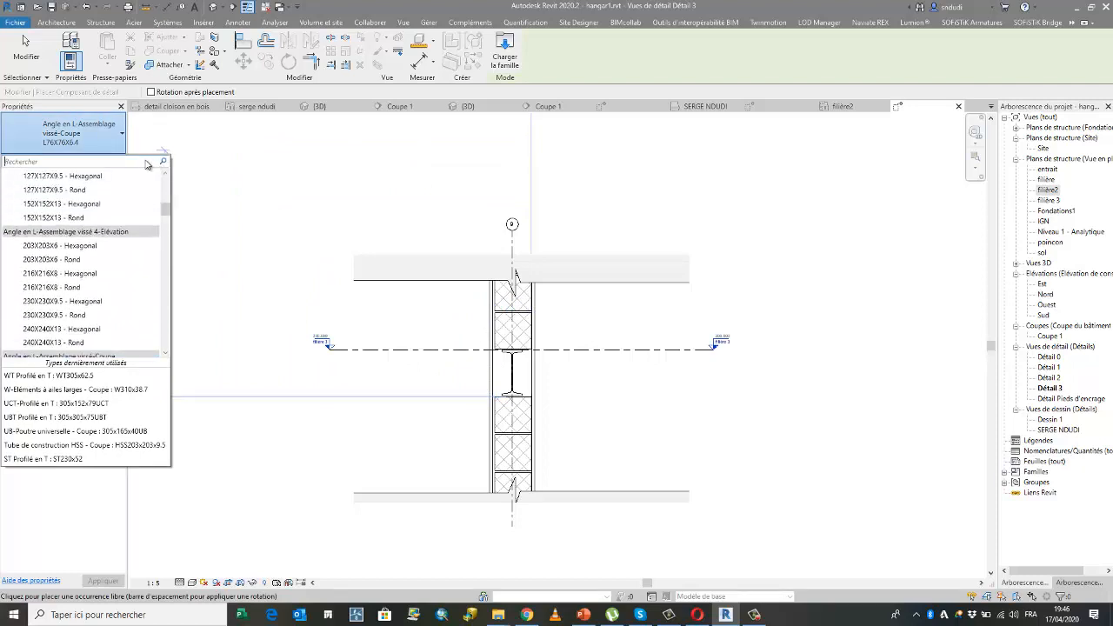
left_click(166, 175)
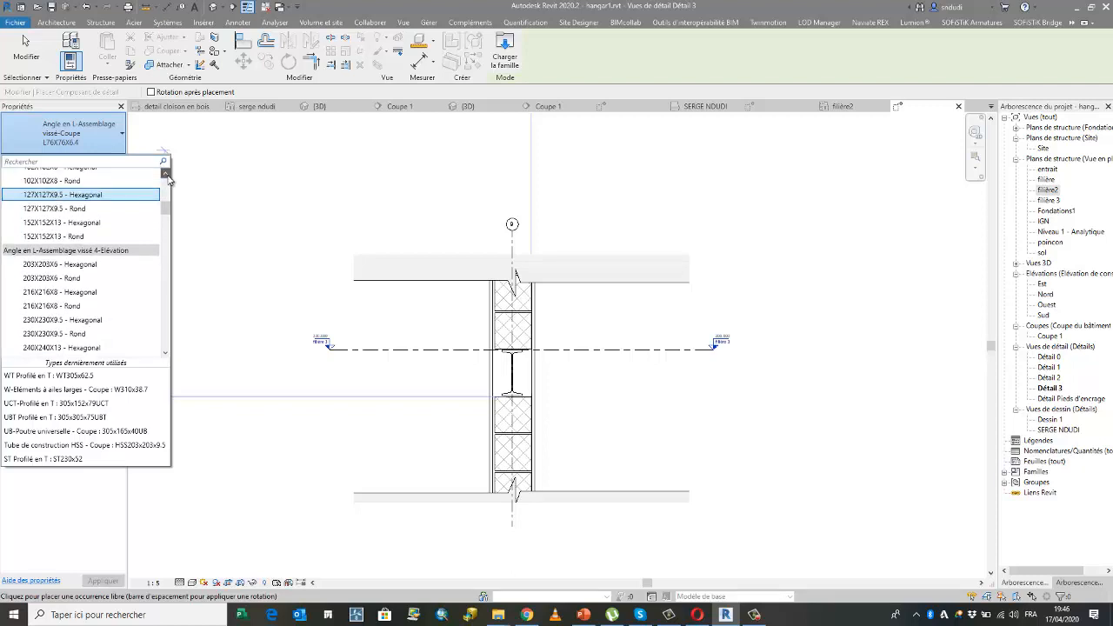
left_click(166, 175)
left_click(166, 175)
left_click(166, 175)
left_click(166, 175)
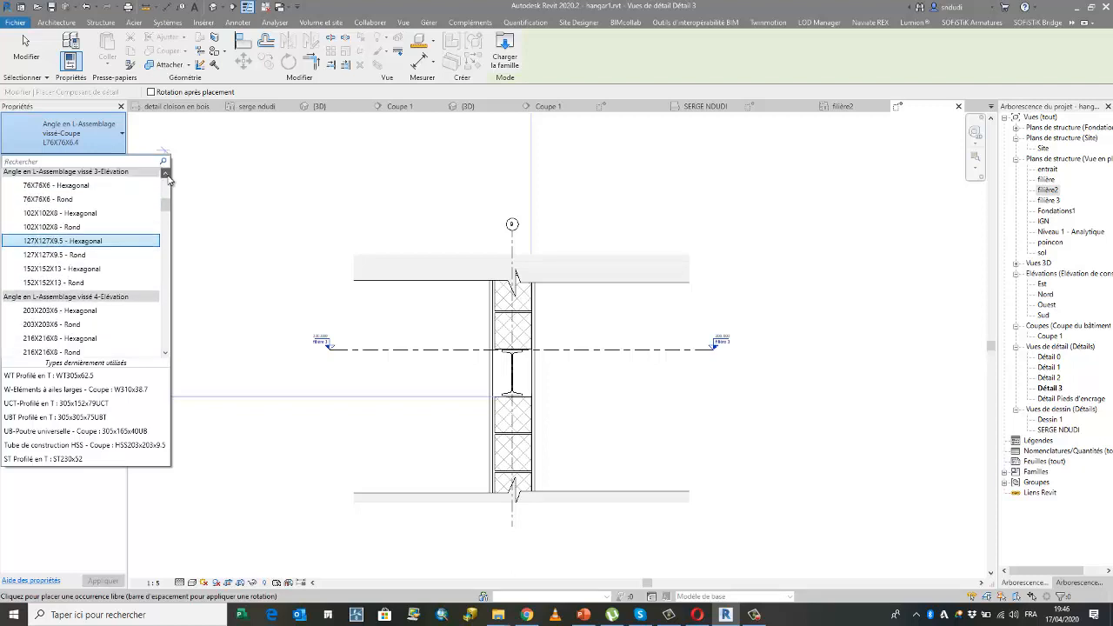
left_click(166, 175)
left_click(168, 179)
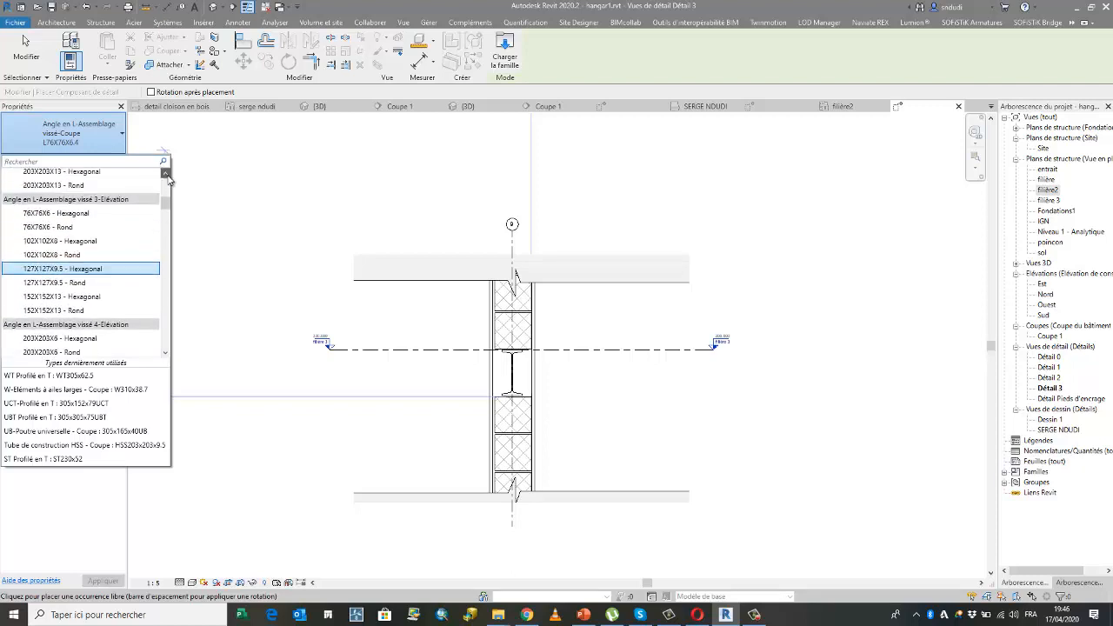
left_click(169, 180)
left_click(169, 180)
left_click(169, 180)
left_click(169, 180)
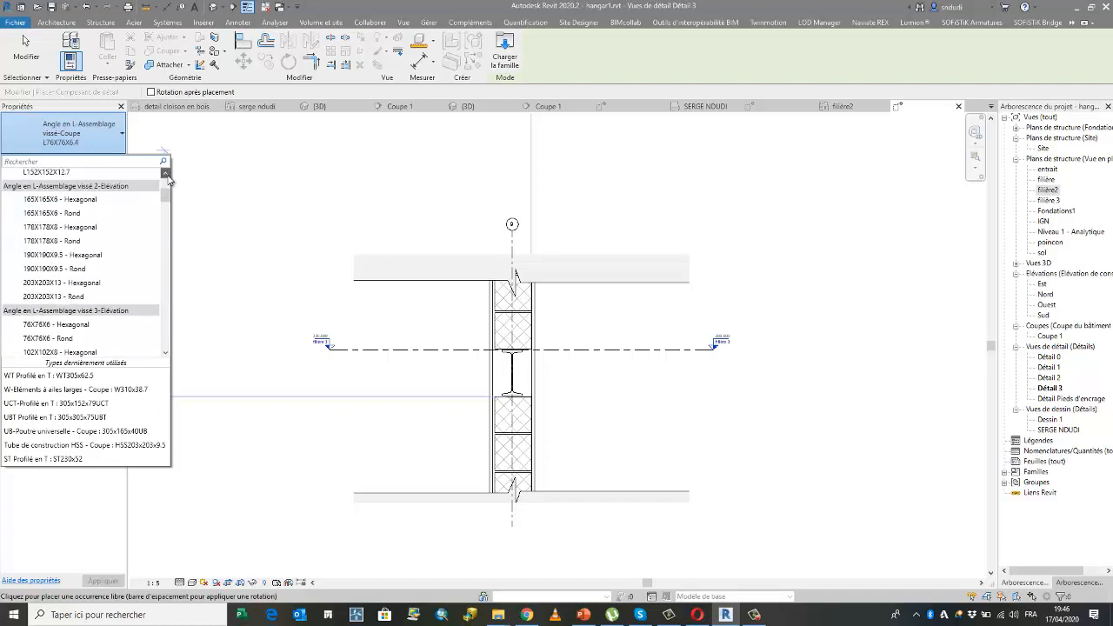
left_click(168, 179)
left_click(168, 179)
left_click(169, 180)
left_click(168, 179)
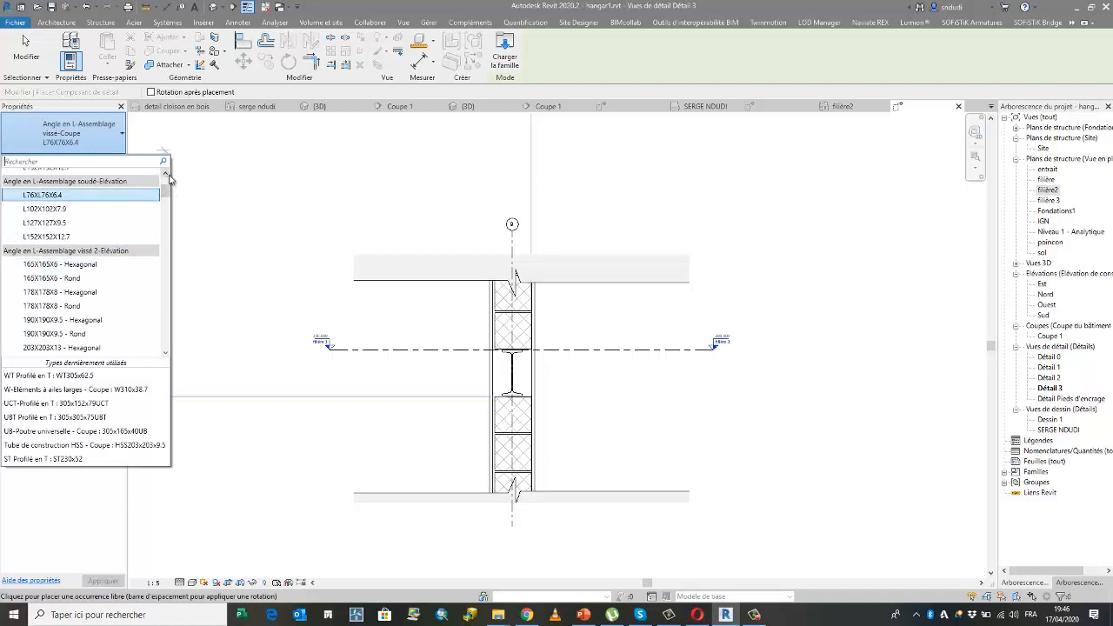
left_click(169, 180)
left_click(169, 179)
left_click(169, 180)
left_click(169, 179)
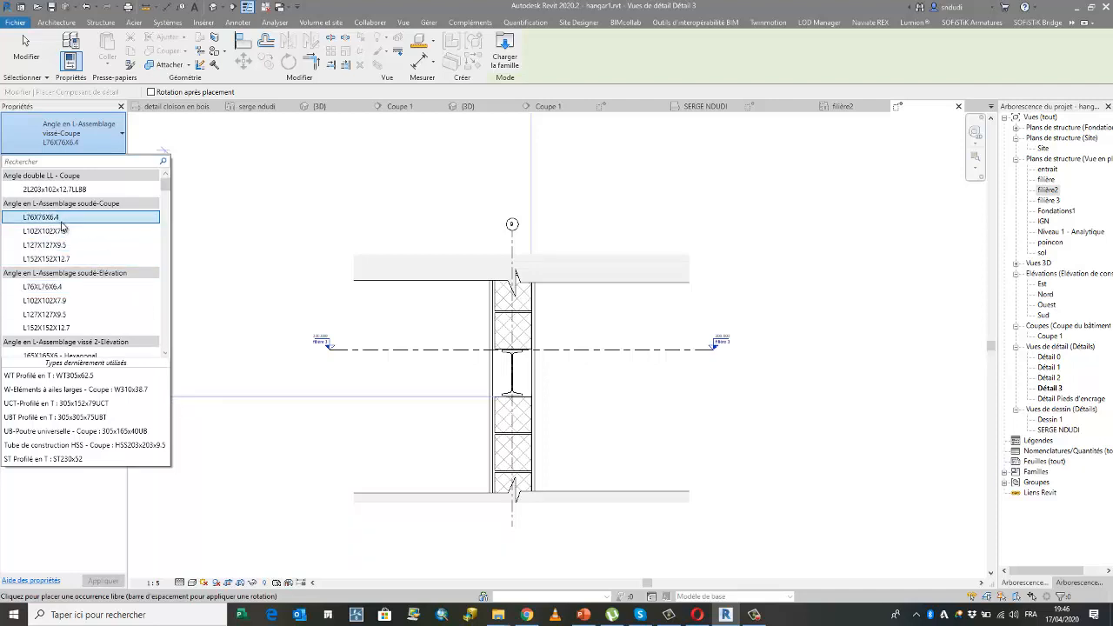
left_click(167, 354)
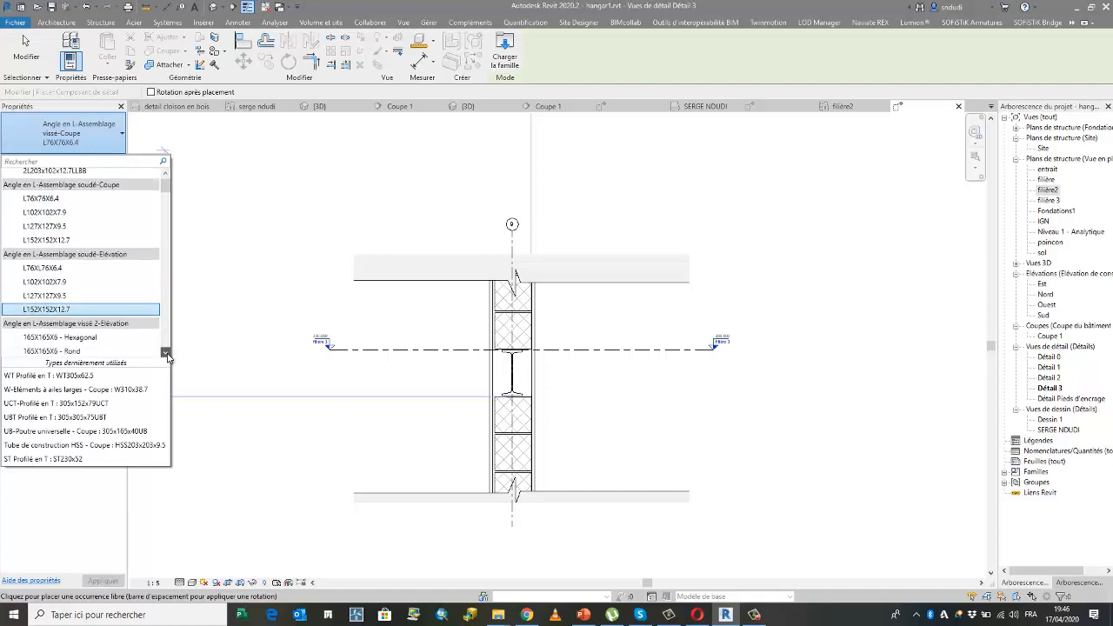
left_click(167, 355)
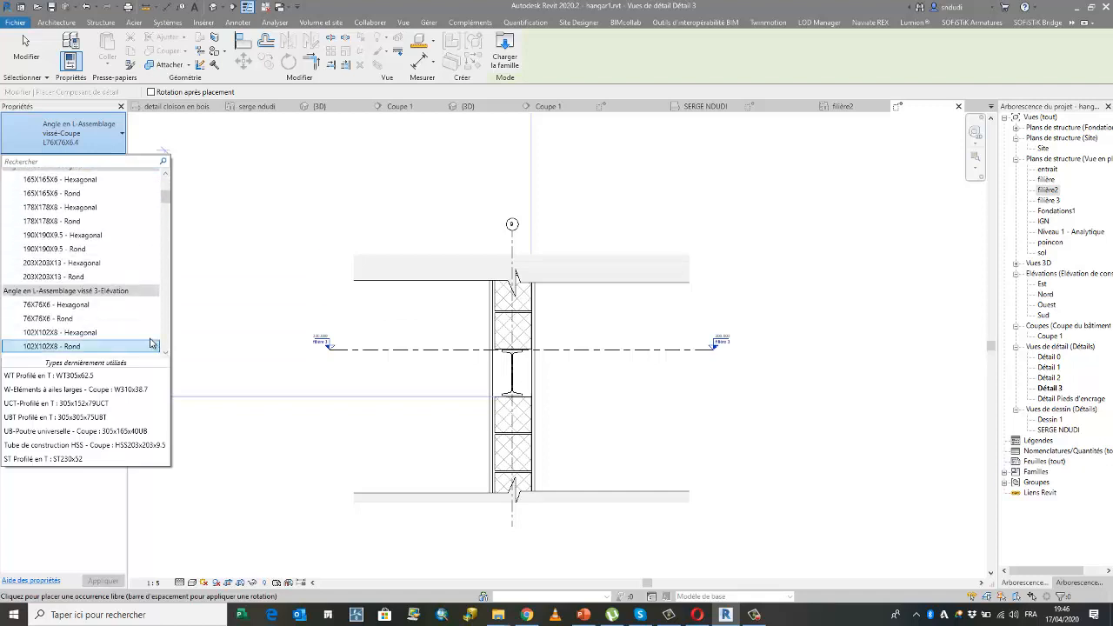
left_click(758, 618)
left_click(951, 561)
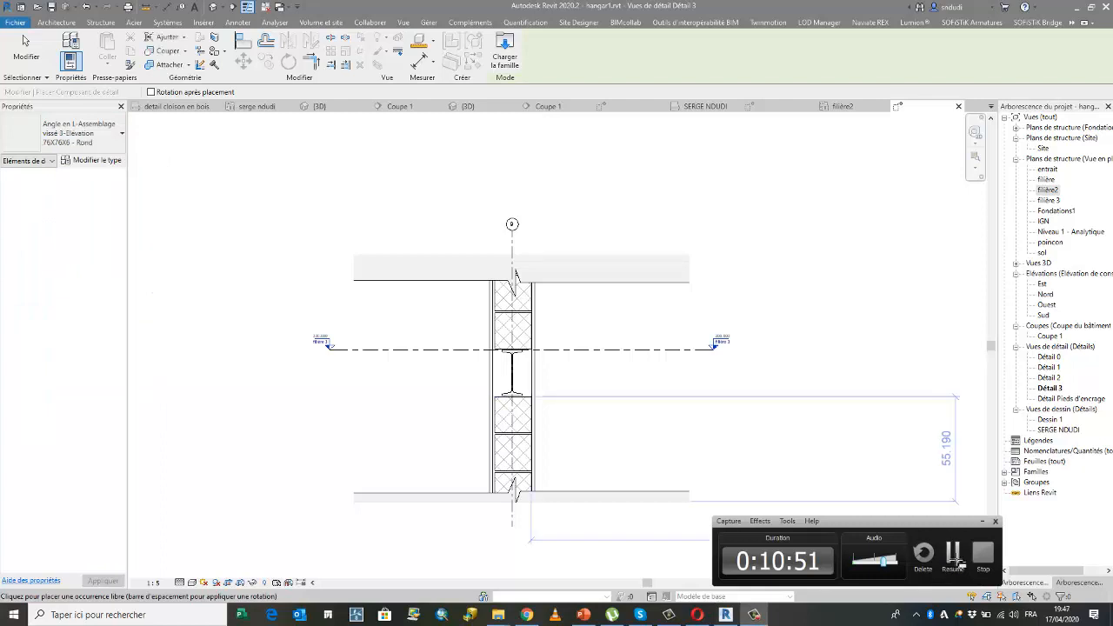
Step: Place one bolted angle just right of the IPN beam's web and another in the empty area right of the column
scroll(552, 413, "up", 3)
scroll(551, 379, "up", 6)
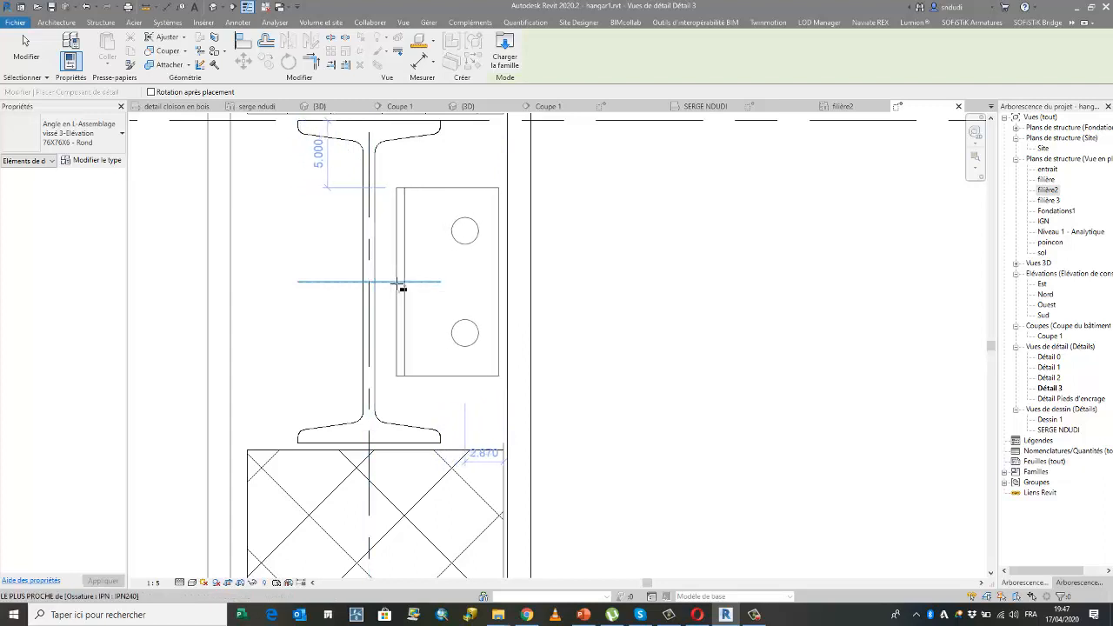
left_click(412, 281)
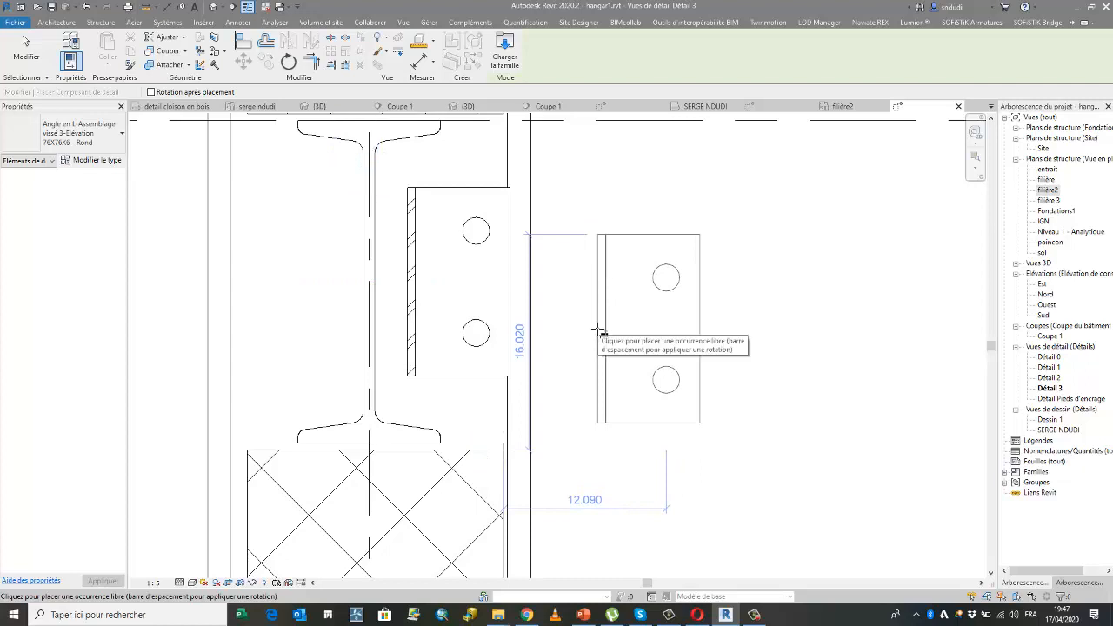
scroll(602, 321, "down", 4)
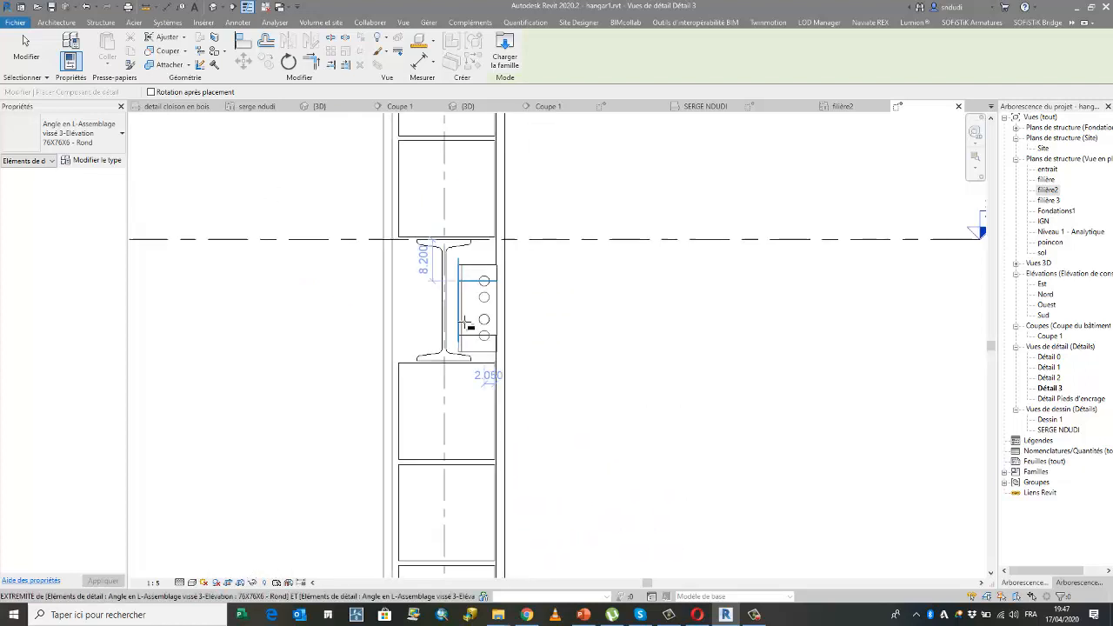
left_click(753, 365)
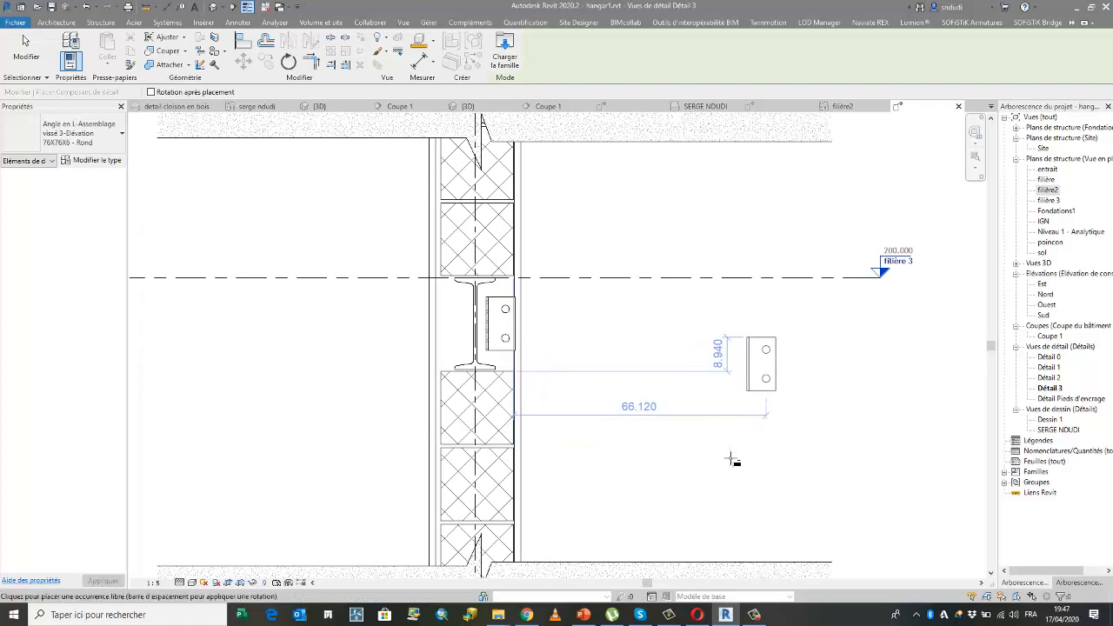
left_click(25, 38)
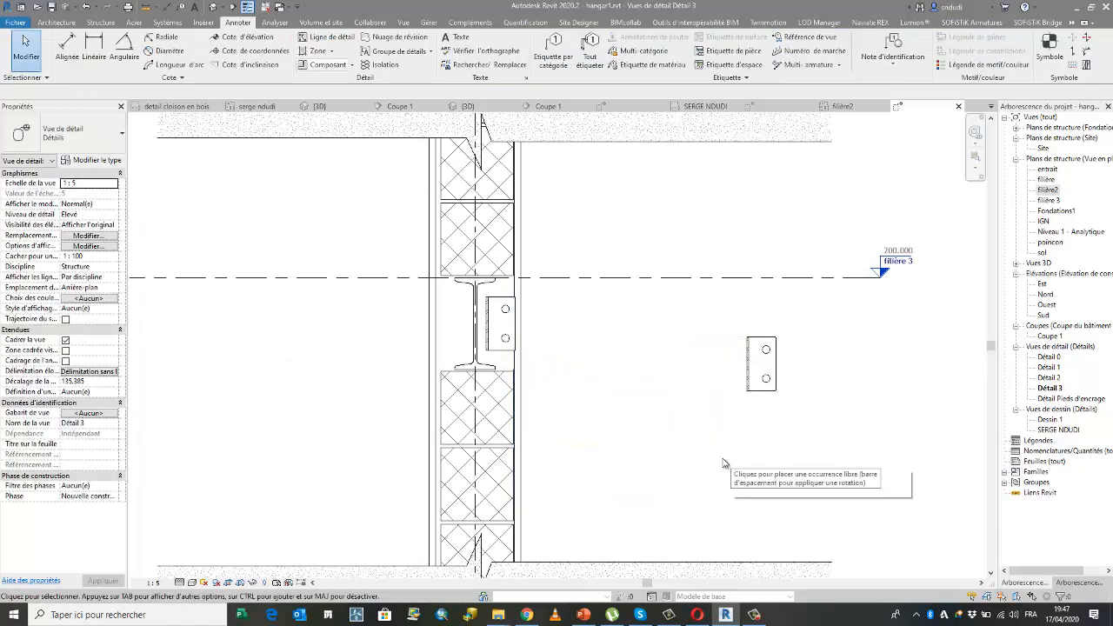
Step: Move the angle beside the beam horizontally so that its back edge meets the right face of the beam web
scroll(470, 328, "up", 3)
scroll(470, 328, "up", 1)
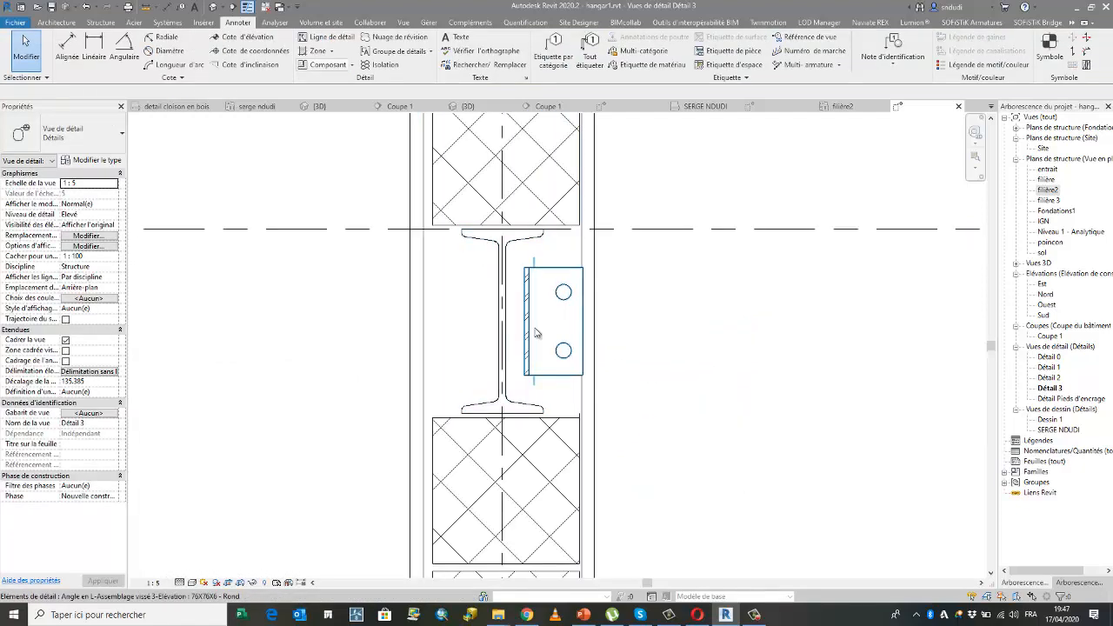
left_click(553, 322)
key("m")
key("v")
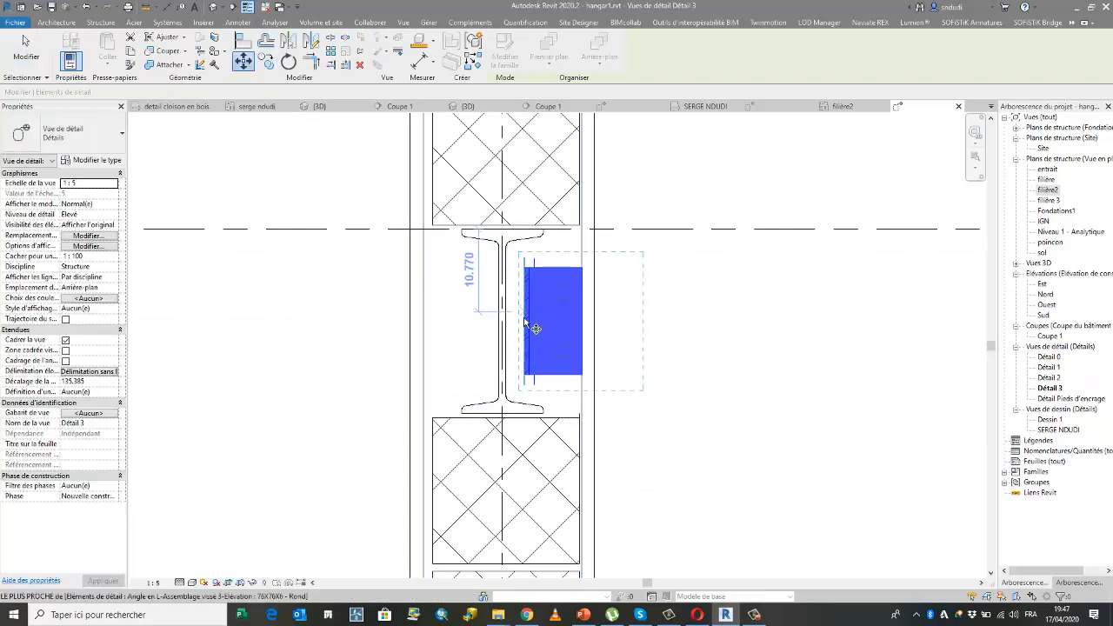
left_click(526, 323)
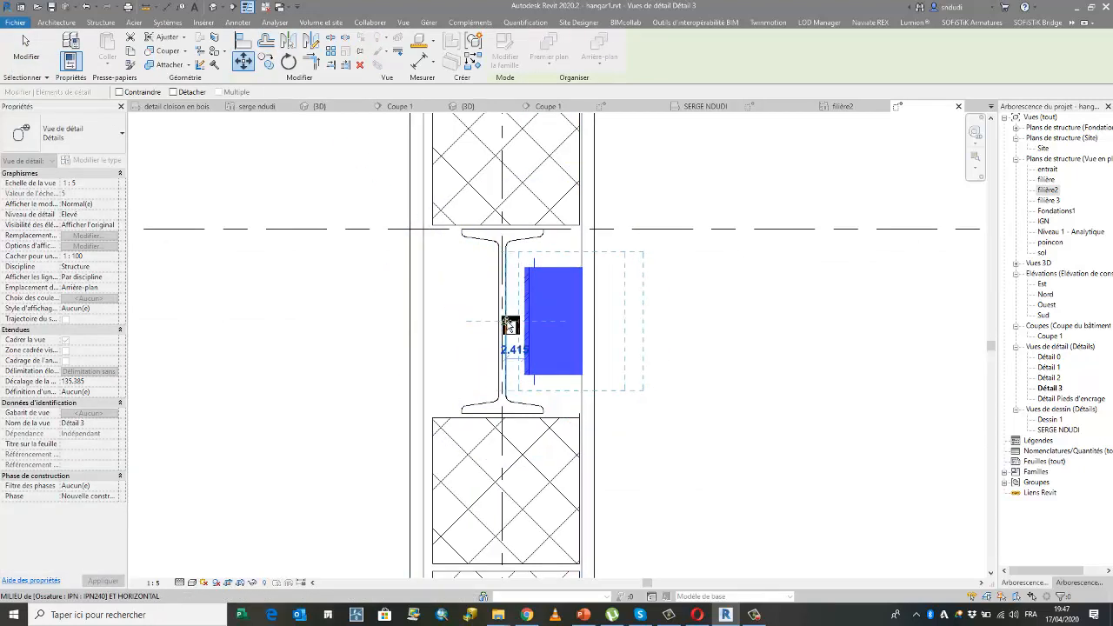
left_click(509, 328)
scroll(664, 372, "down", 1)
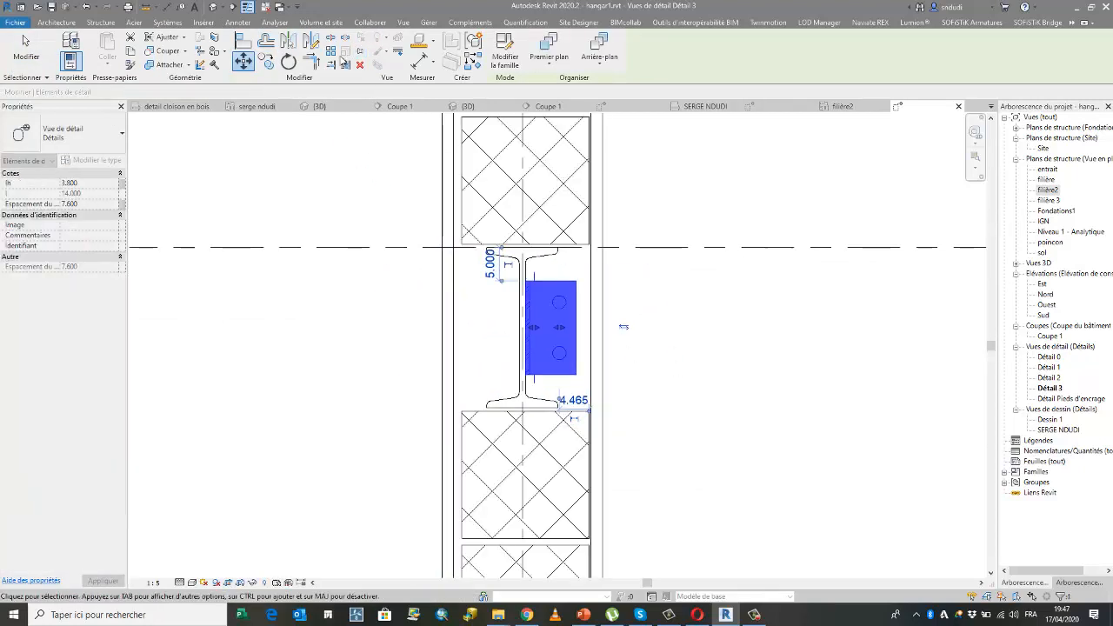
Step: Mirror the angle about the column's vertical centre axis to place a matching angle on the other side of the beam web
left_click(294, 42)
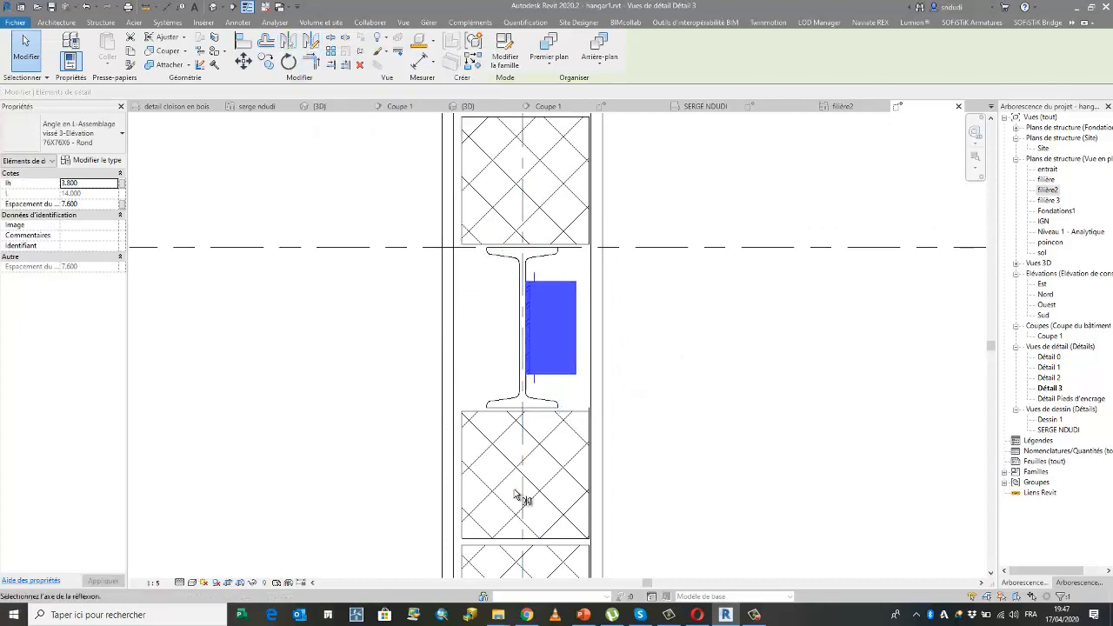
scroll(528, 458, "up", 1)
left_click(527, 455)
scroll(705, 421, "down", 1)
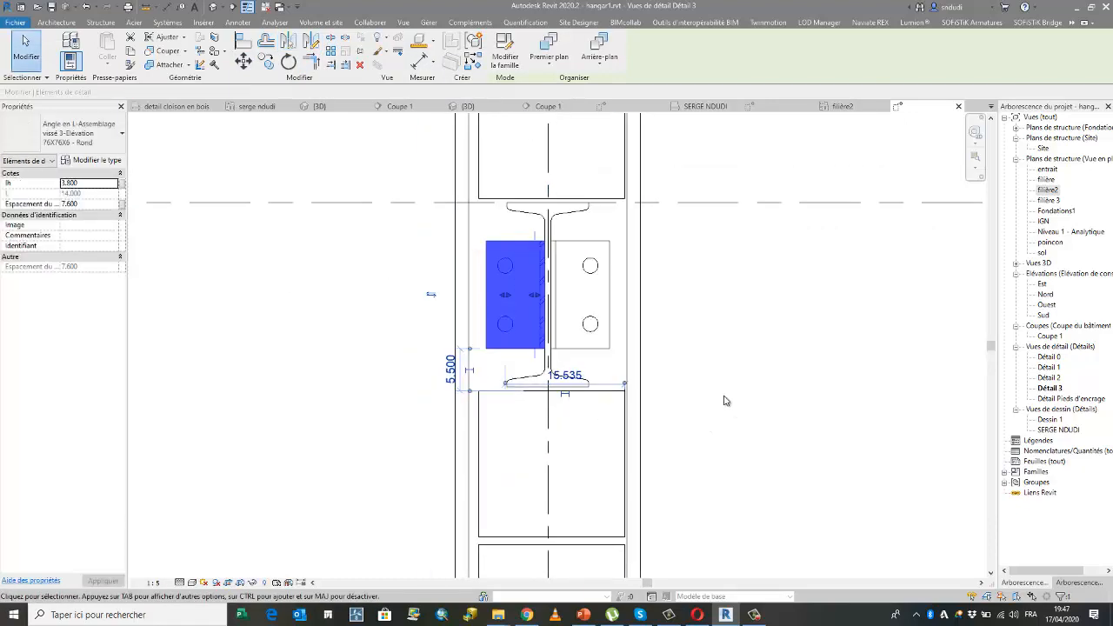
left_click(265, 326)
scroll(316, 373, "down", 4)
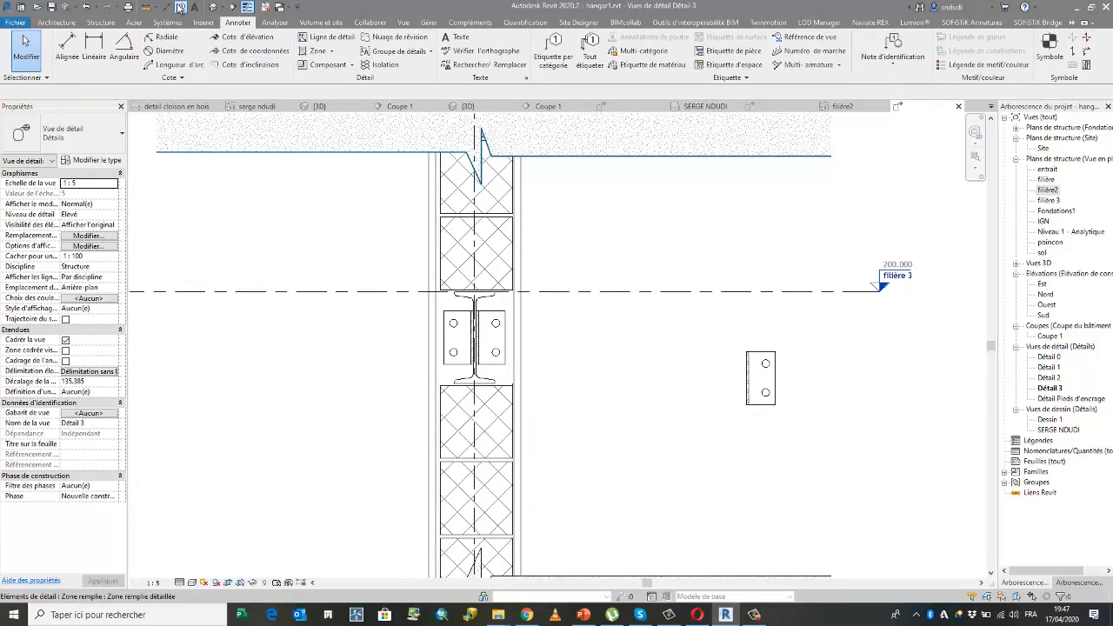
Step: Start a revision cloud sketch in the detail view
left_click(376, 39)
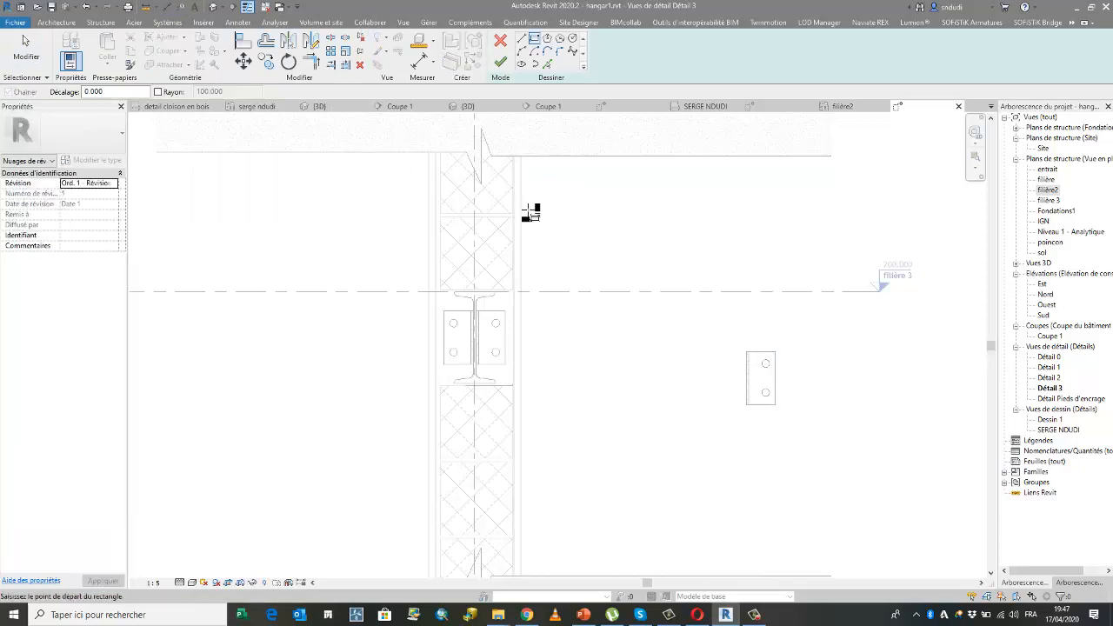
Step: Discard the revision cloud sketch and draw a detail-line circle of about 19.3 radius around the separate angle plate
left_click(503, 43)
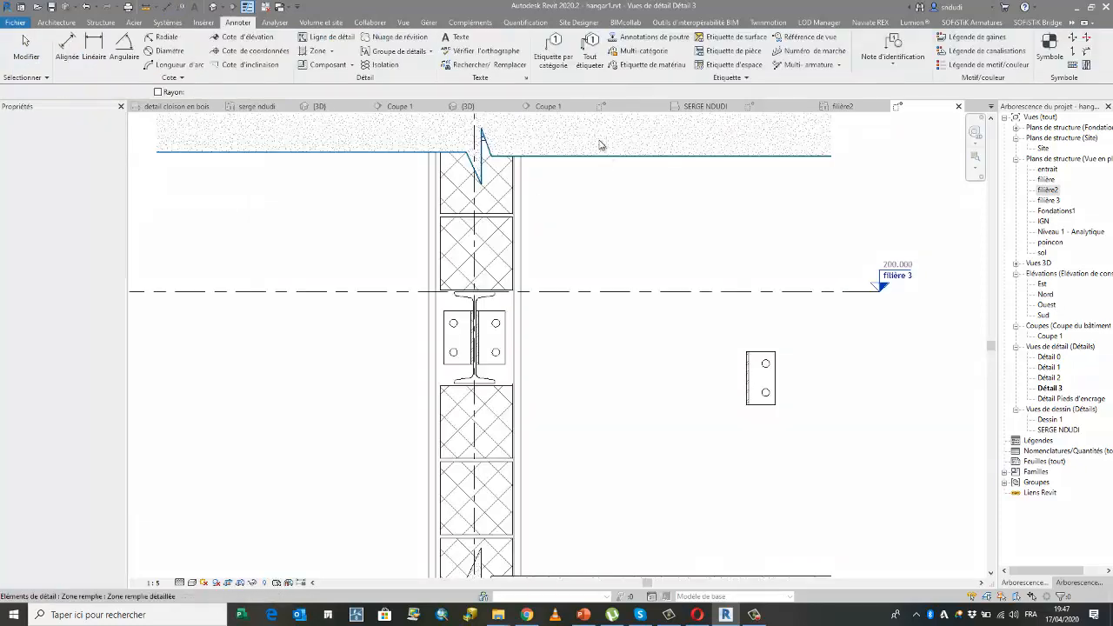
left_click(324, 38)
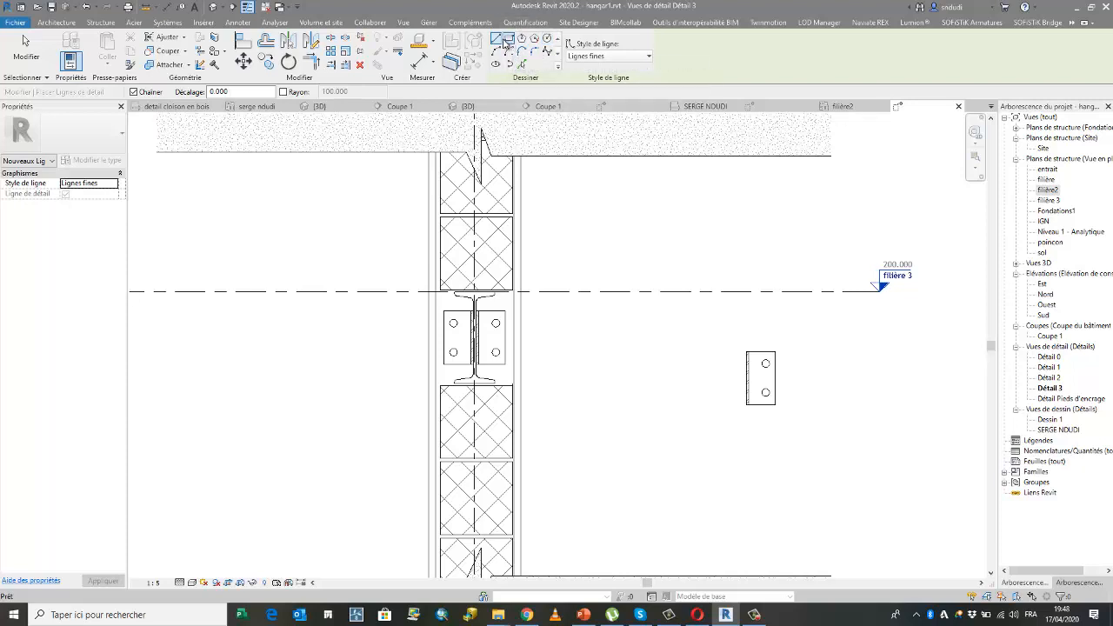
left_click(547, 38)
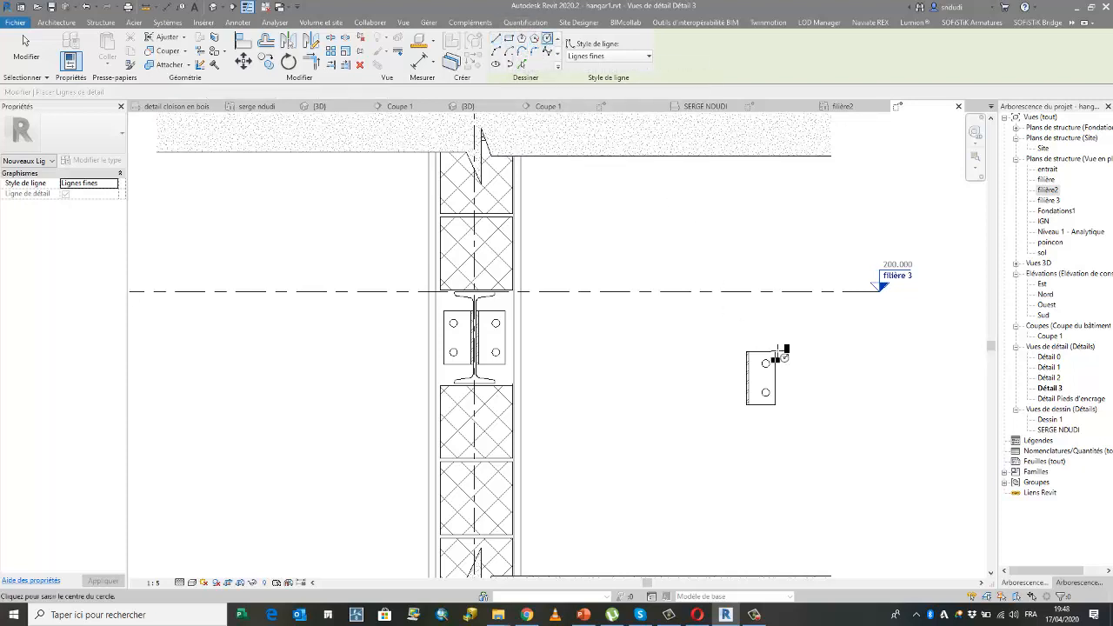
scroll(757, 404, "up", 1)
left_click(756, 372)
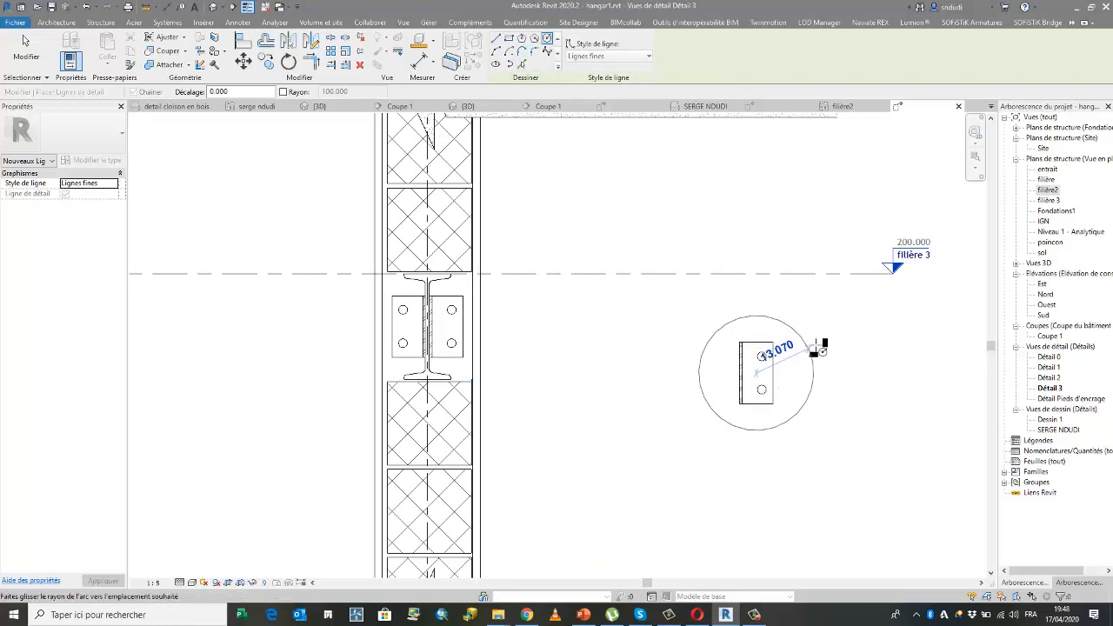
left_click(822, 379)
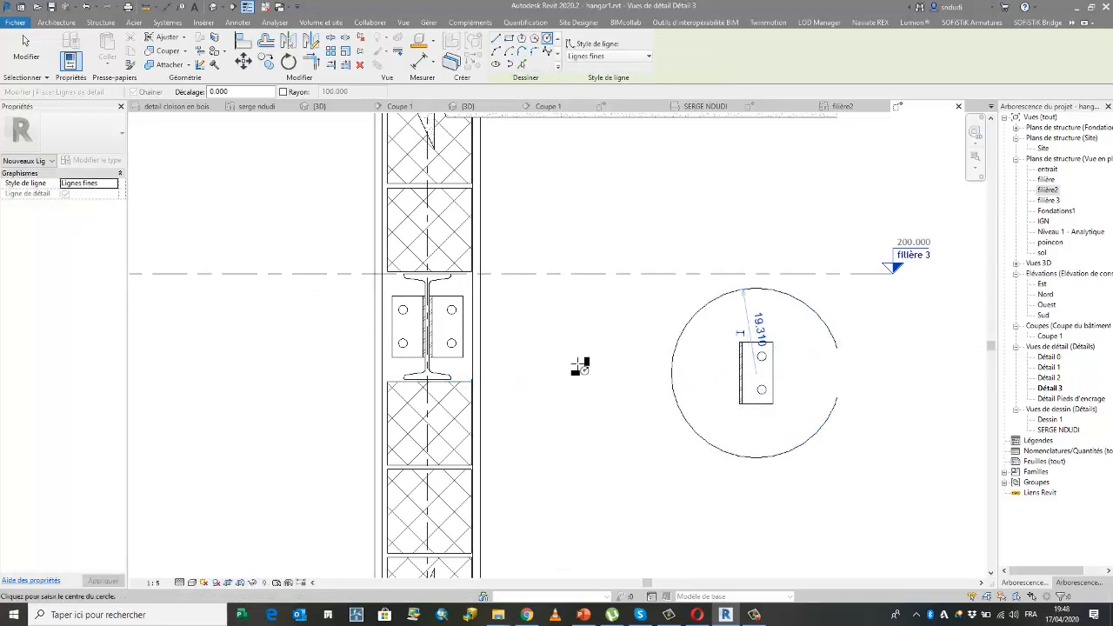
key("Escape")
key("Escape")
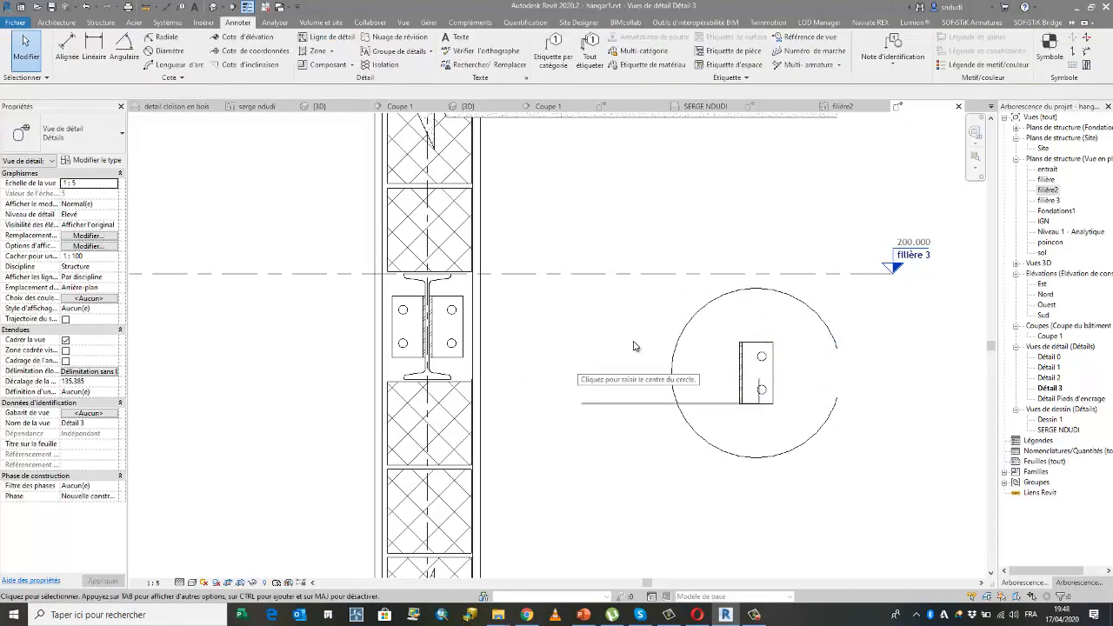
Step: Reduce the radius of the detail circle so it fits more closely around the angle plate
left_click(678, 337)
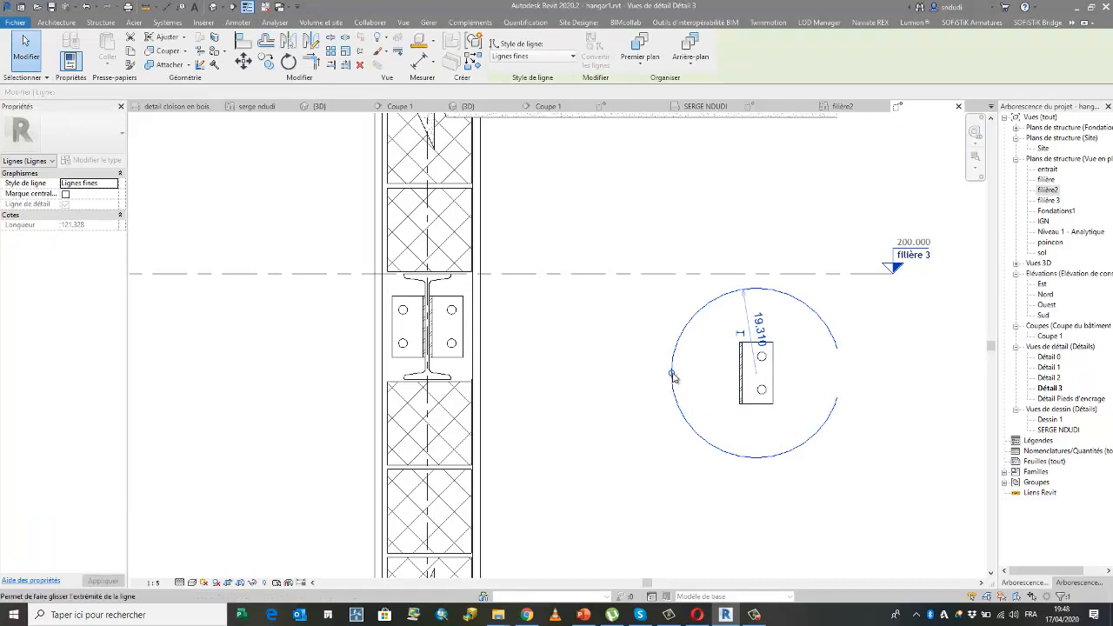
left_click_drag(672, 375, 693, 391)
left_click(706, 468)
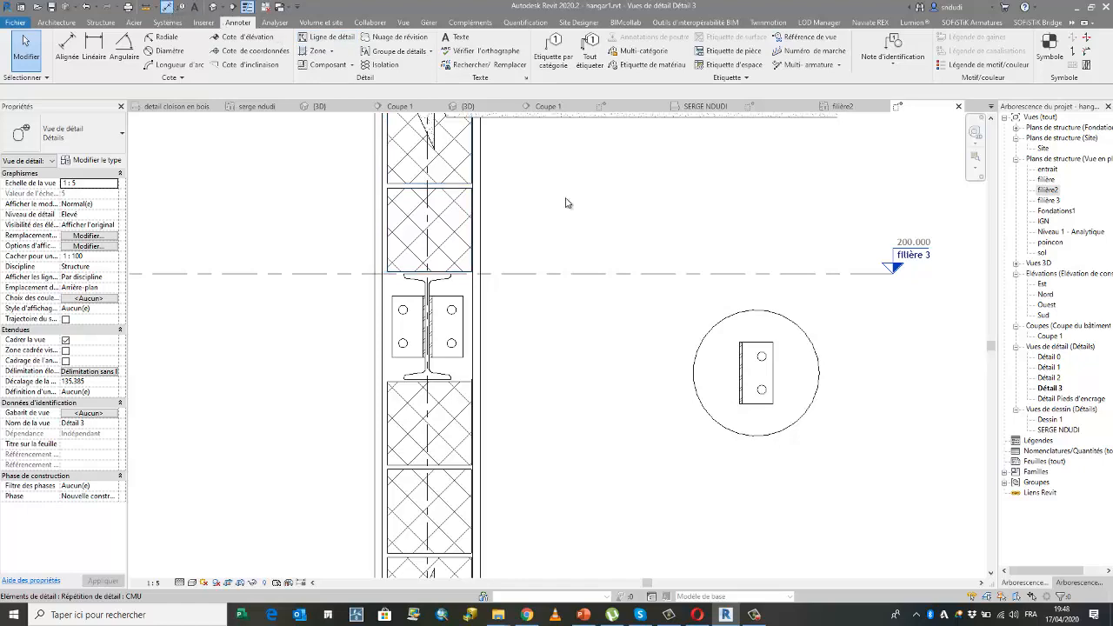
Step: Add a horizontal chain of aligned dimensions above the angle plate for its leg width and hatched thickness
key("d")
key("i")
scroll(765, 383, "up", 5)
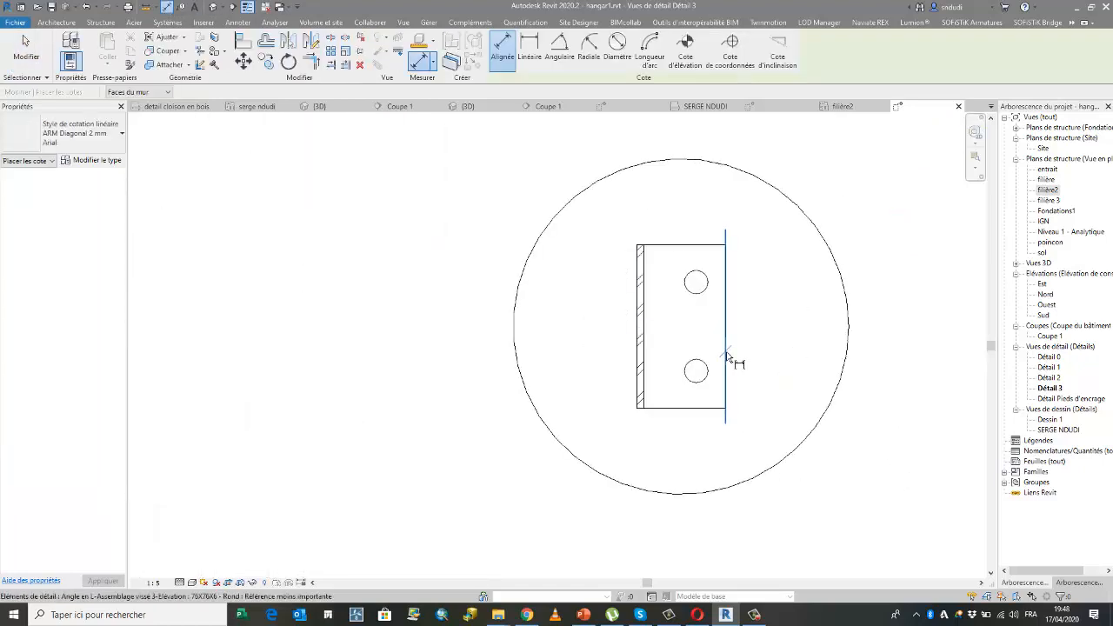
left_click(726, 356)
scroll(638, 348, "up", 2)
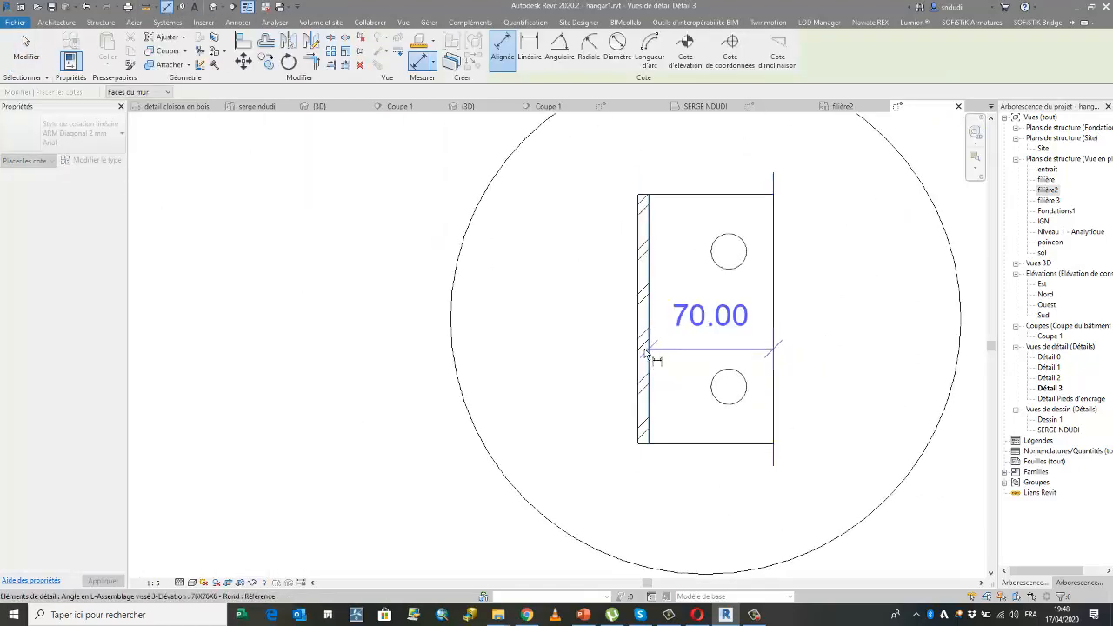
left_click(645, 355)
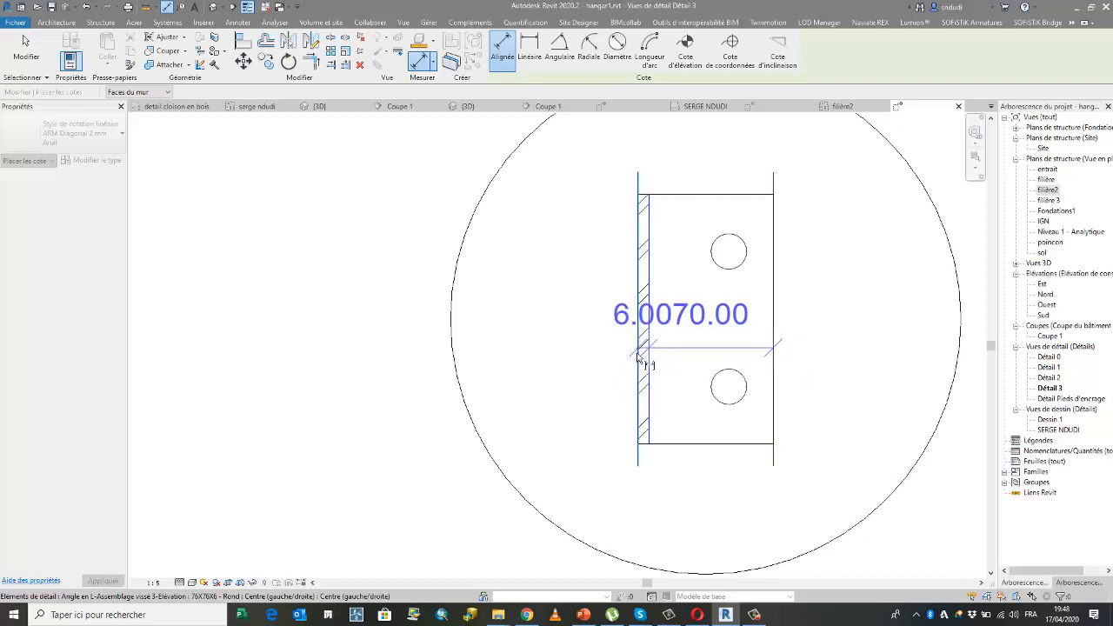
left_click(637, 357)
scroll(636, 374, "down", 2)
left_click(597, 231)
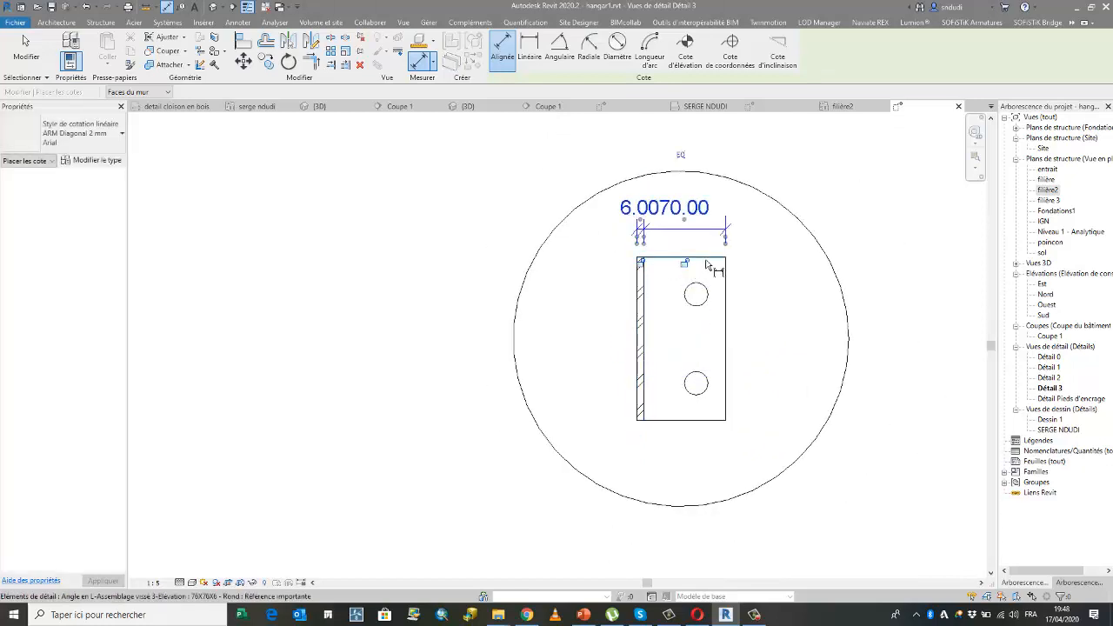
Step: Dimension the angle plate's overall height with an aligned dimension to its right
left_click(707, 260)
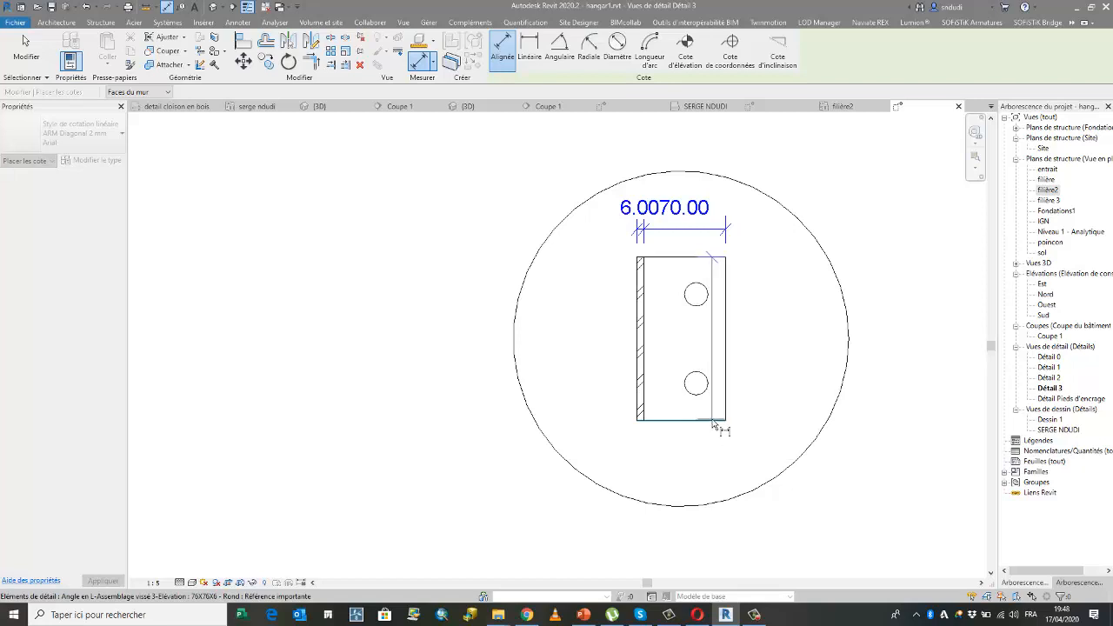
left_click(713, 422)
left_click(817, 426)
scroll(700, 308, "up", 1)
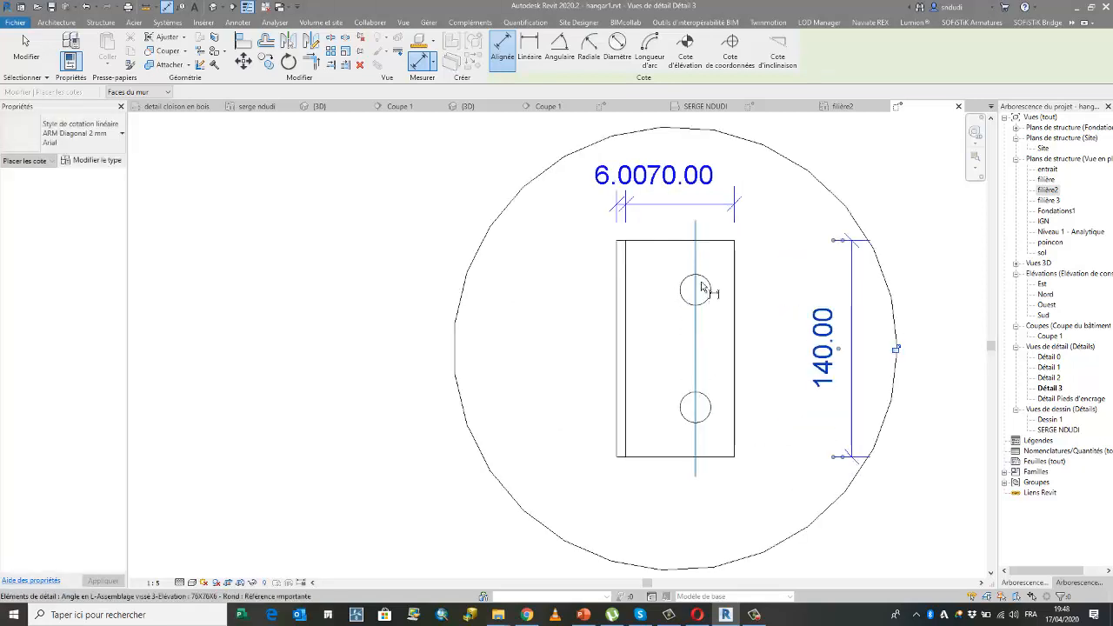
left_click(687, 291)
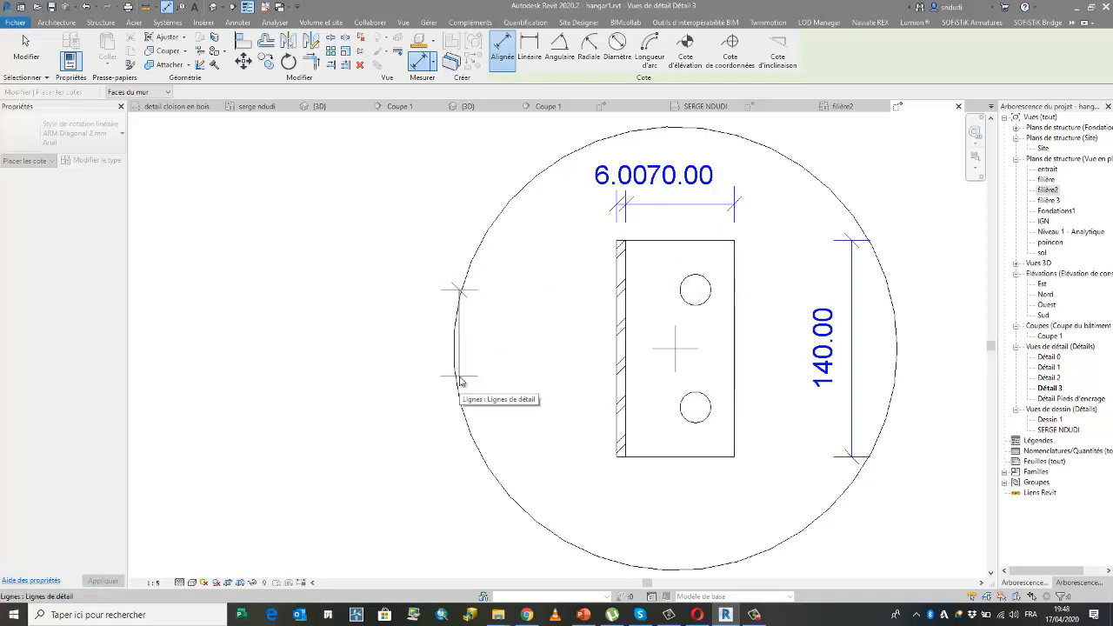
key("Escape")
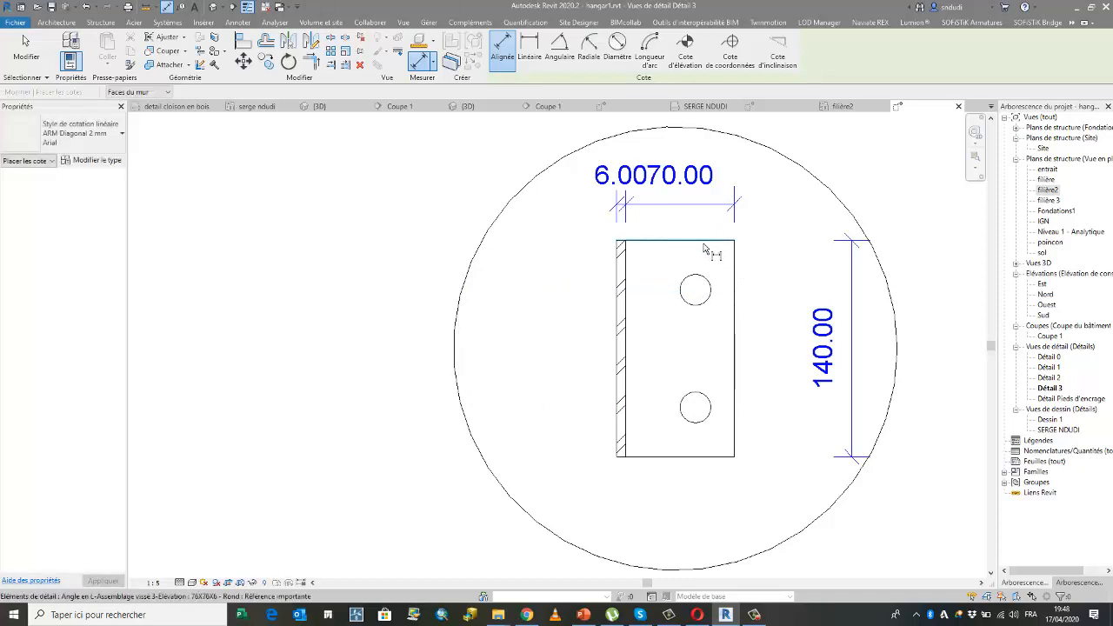
left_click(697, 292)
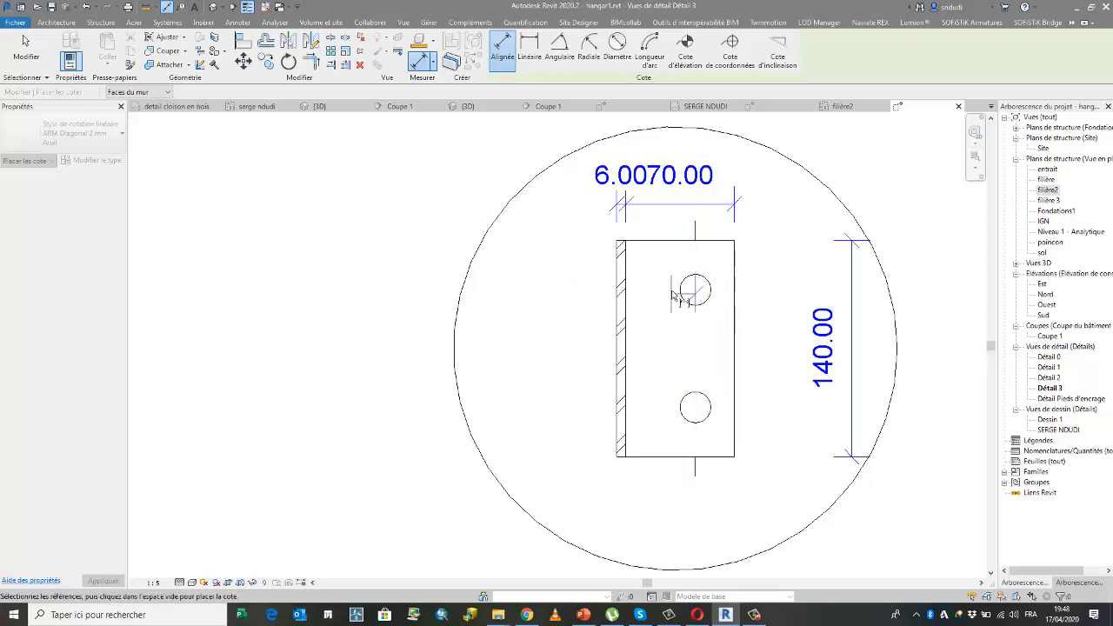
key("Escape")
key("Escape")
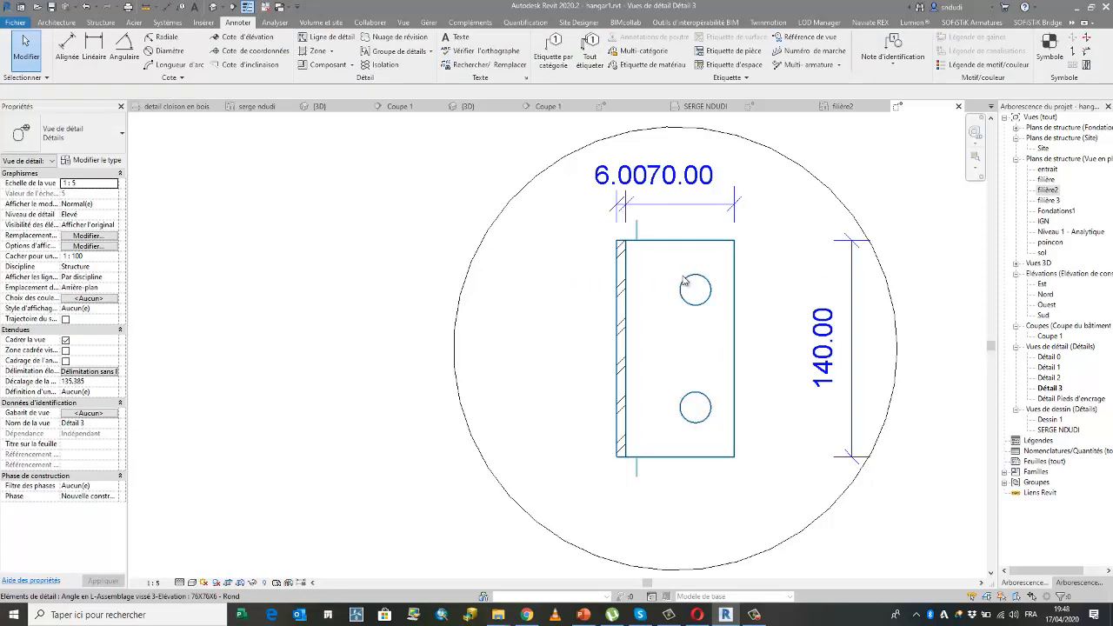
Step: Add a vertical dimension chain from the plate's upper edge through both hole centres to its lower edge, inside the overall height dimension
left_click(168, 7)
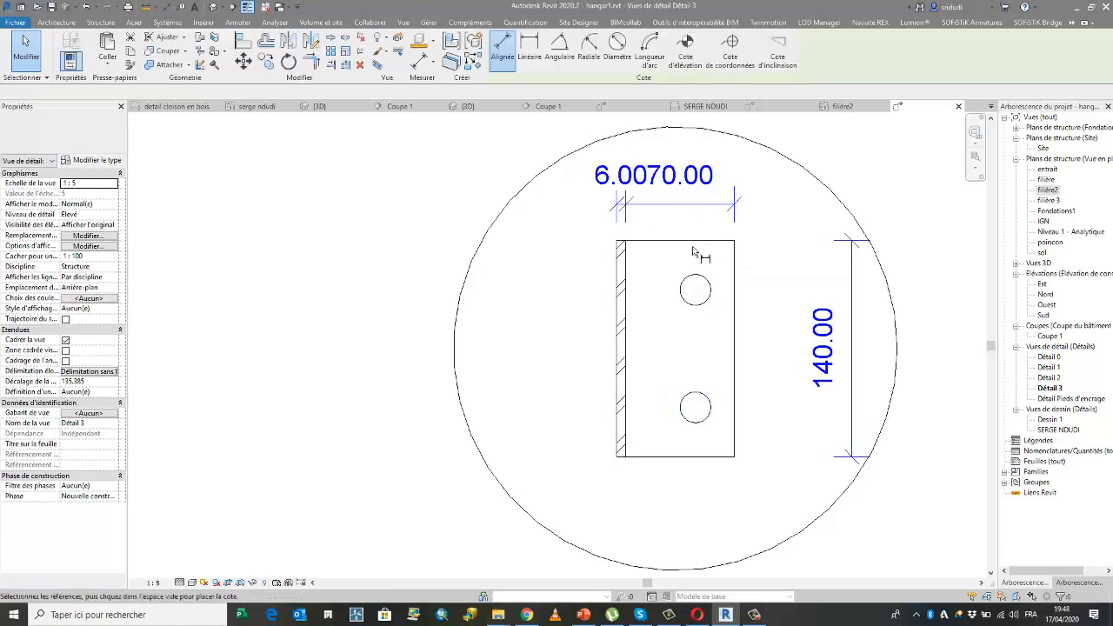
left_click(703, 295)
left_click(702, 411)
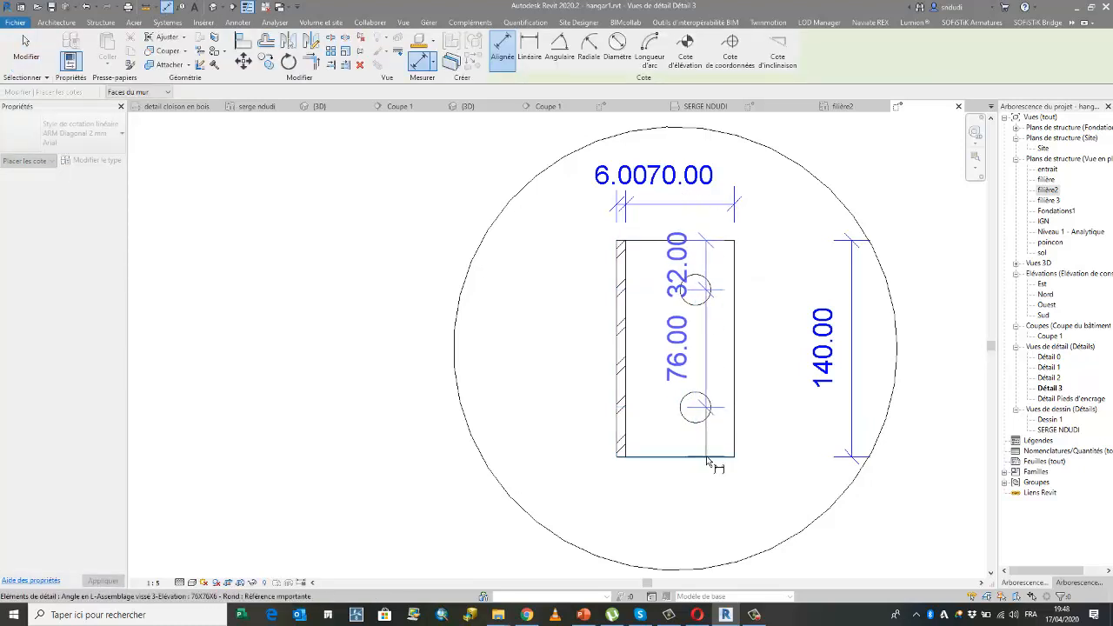
left_click(707, 458)
left_click(790, 517)
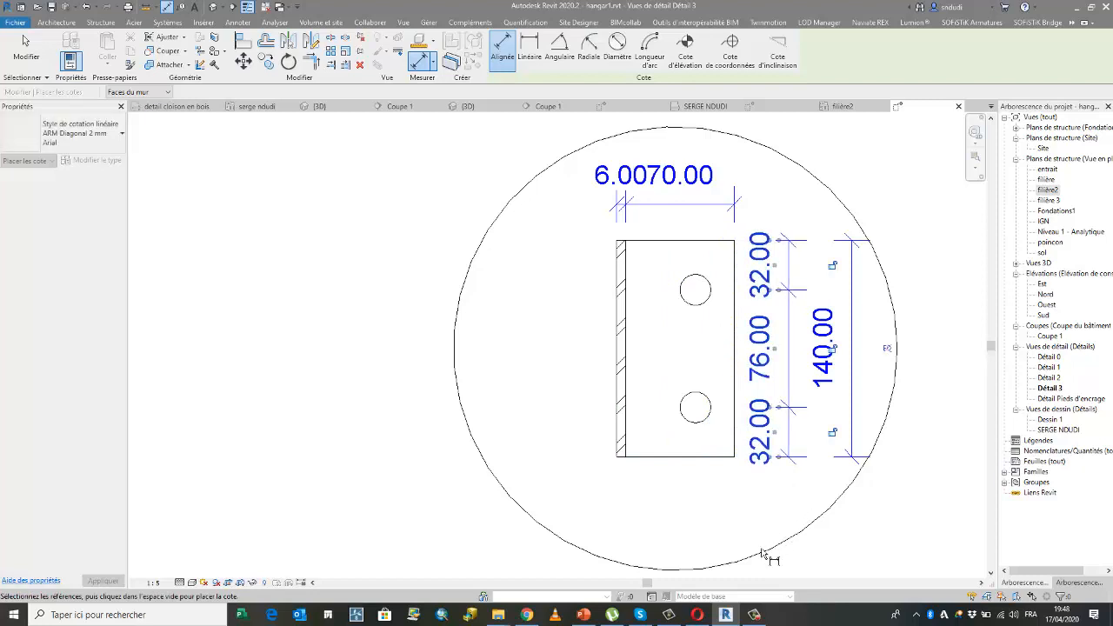
Step: Add a horizontal dimension chain below the plate from its right edge through the hole centreline and across the hatched thickness
scroll(707, 443, "up", 2)
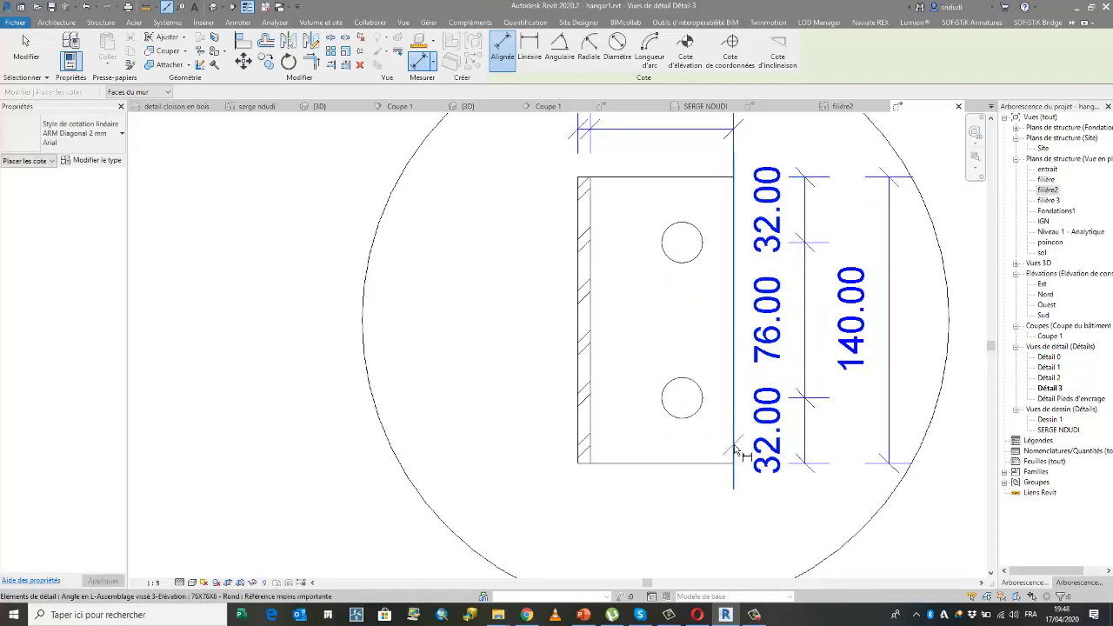
left_click(685, 416)
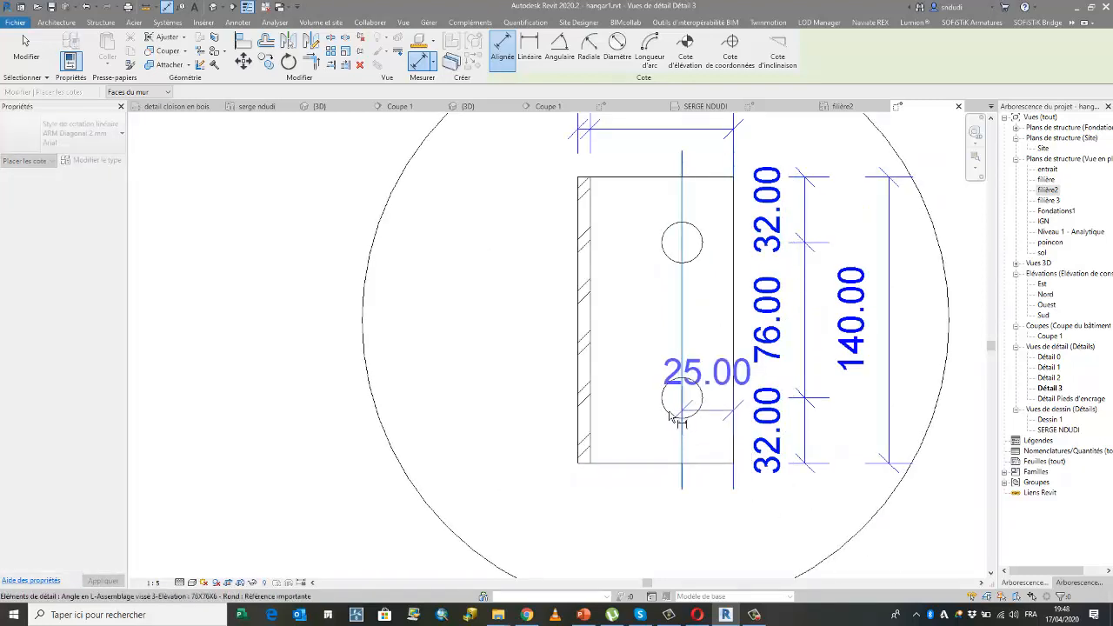
left_click(579, 419)
scroll(478, 465, "down", 2)
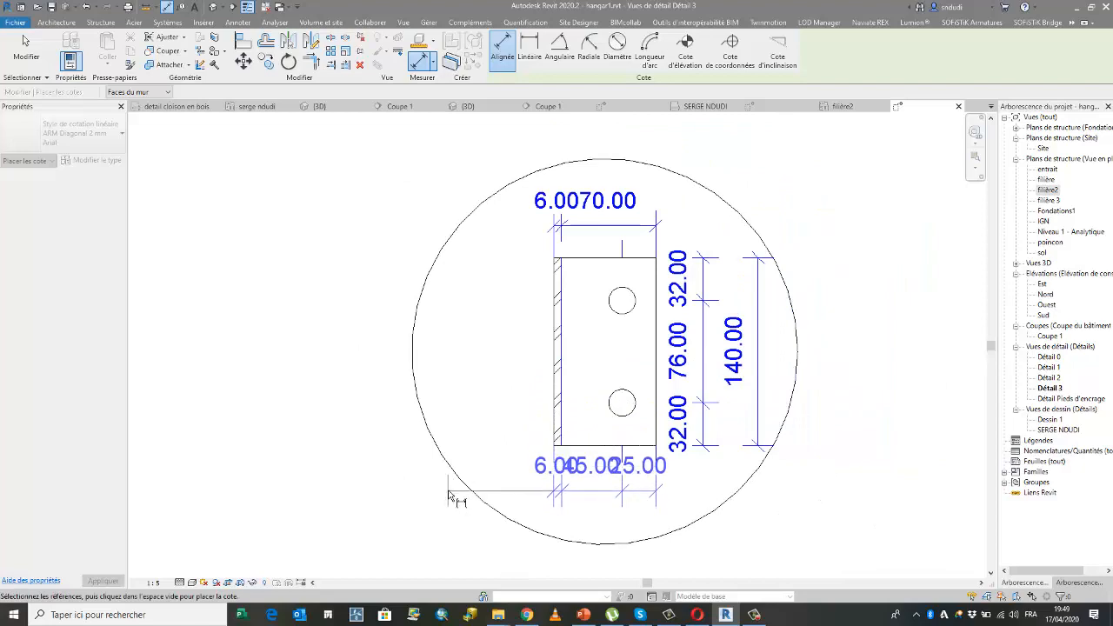
left_click(448, 494)
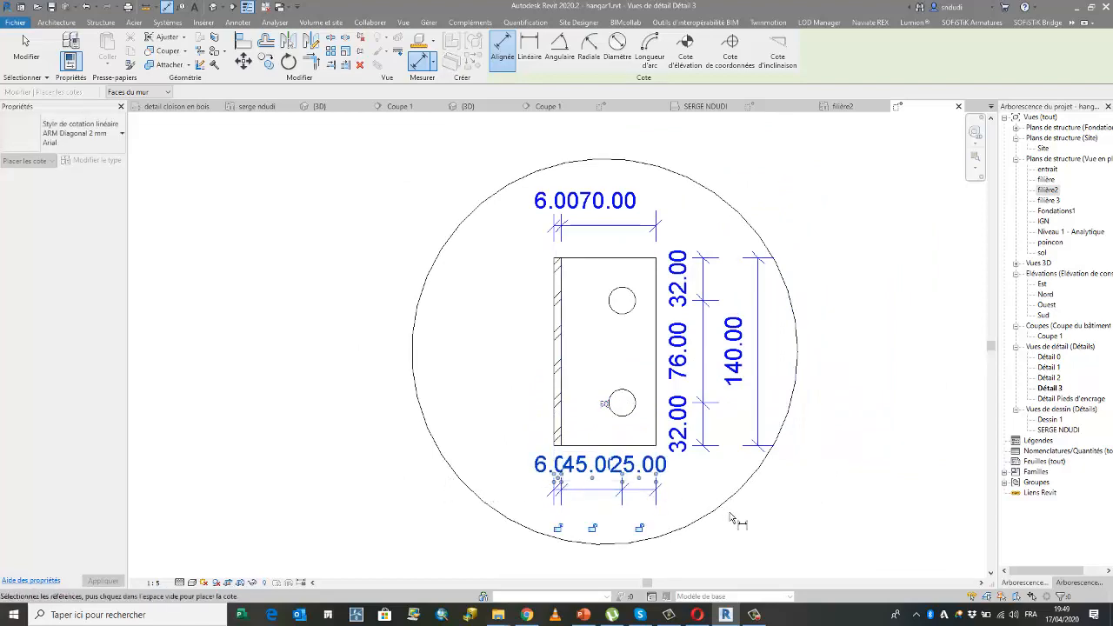
scroll(756, 509, "up", 1)
scroll(749, 449, "down", 1)
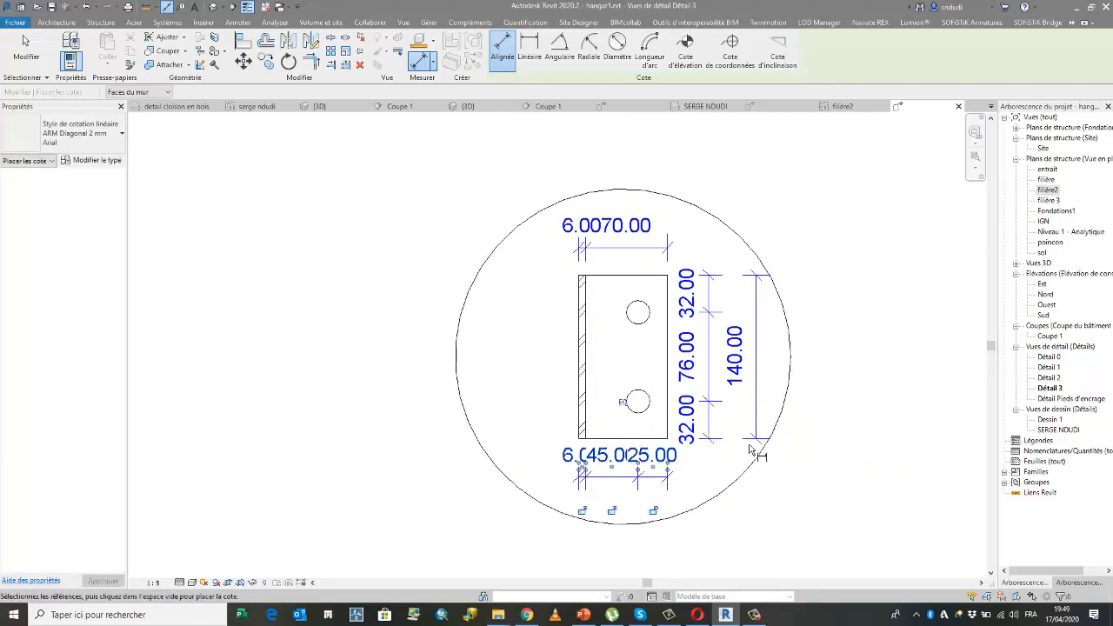
key("Escape")
key("Escape")
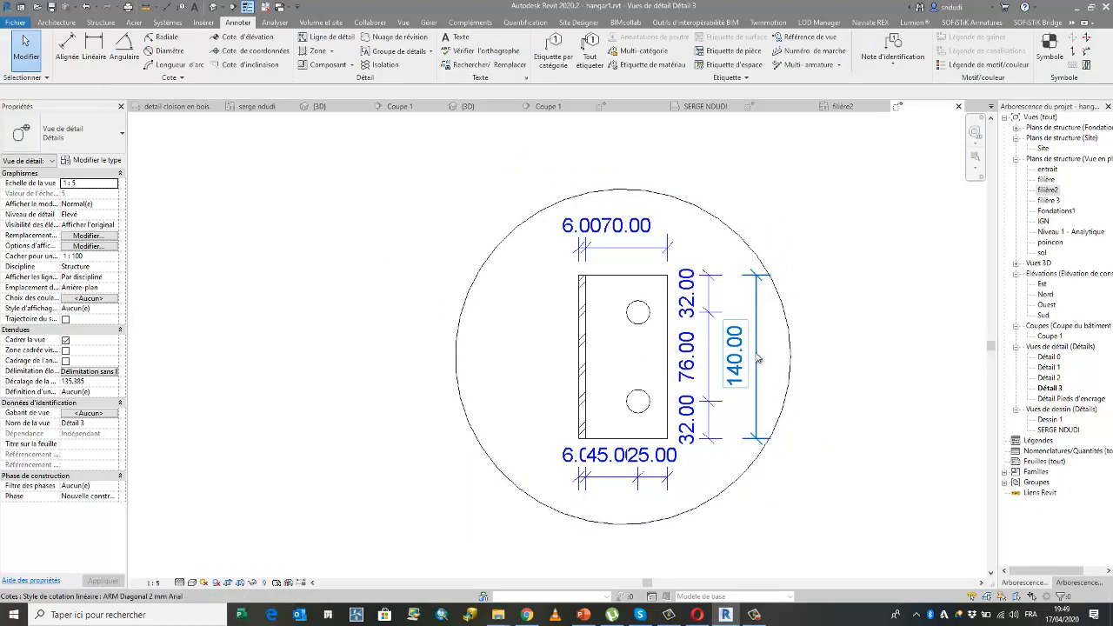
Step: Duplicate the overall height dimension's style under the author's first name and set the new style's text size to 0.9 mm
left_click(754, 356)
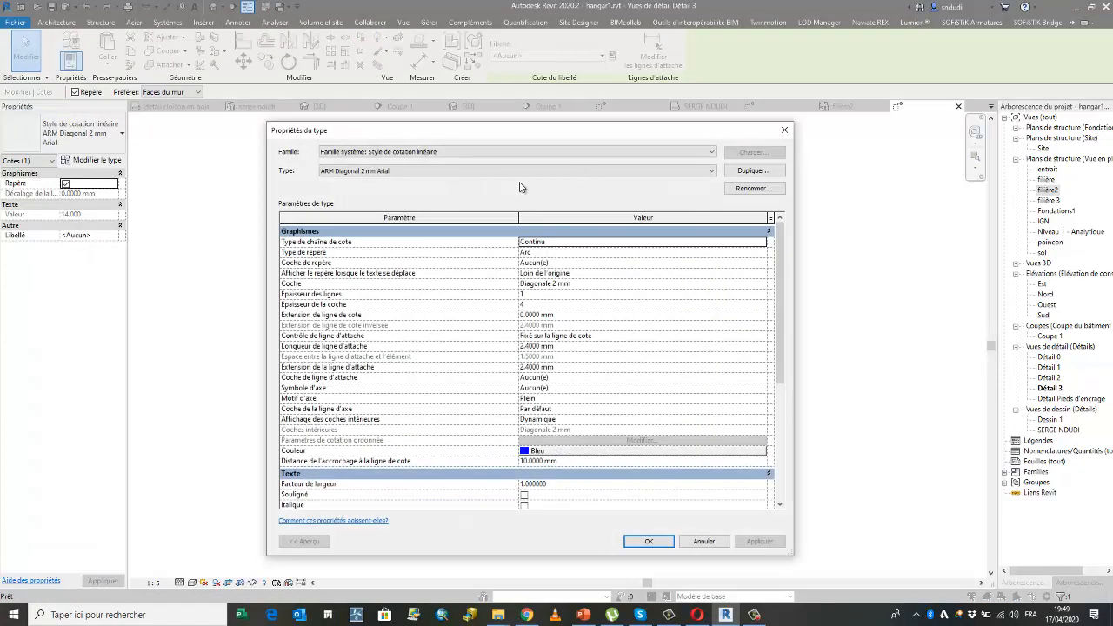
left_click(767, 172)
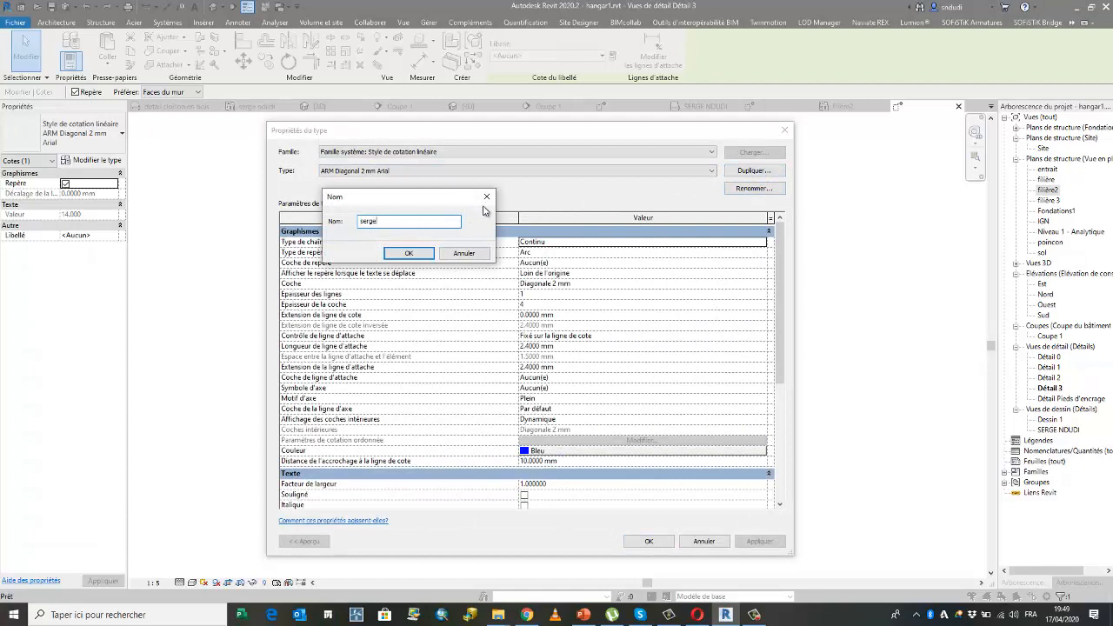
left_click(429, 253)
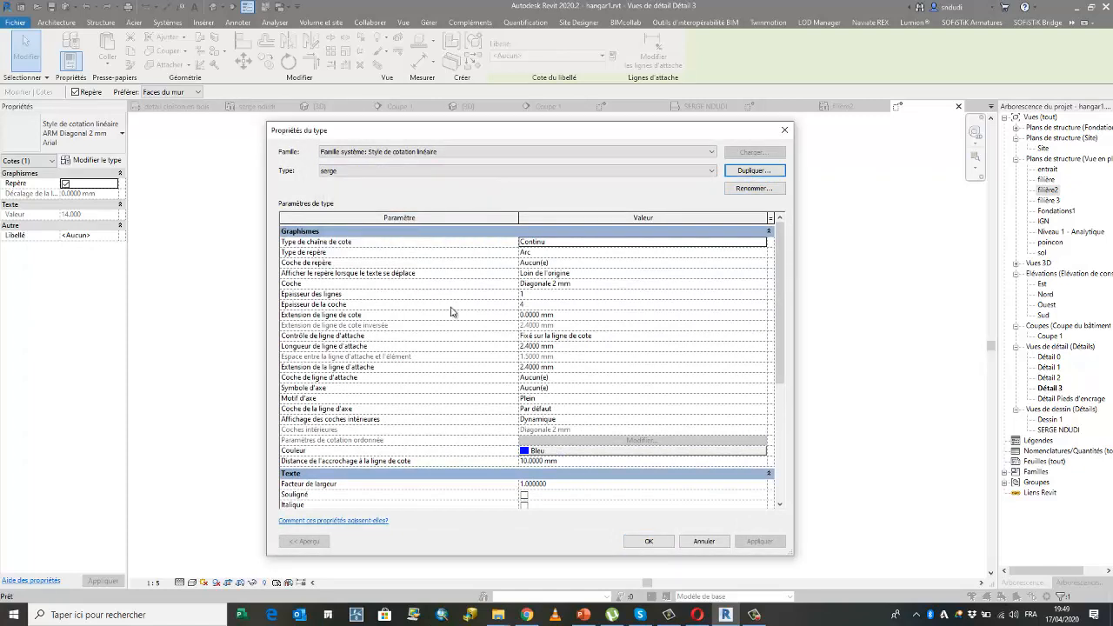
left_click_drag(780, 293, 791, 352)
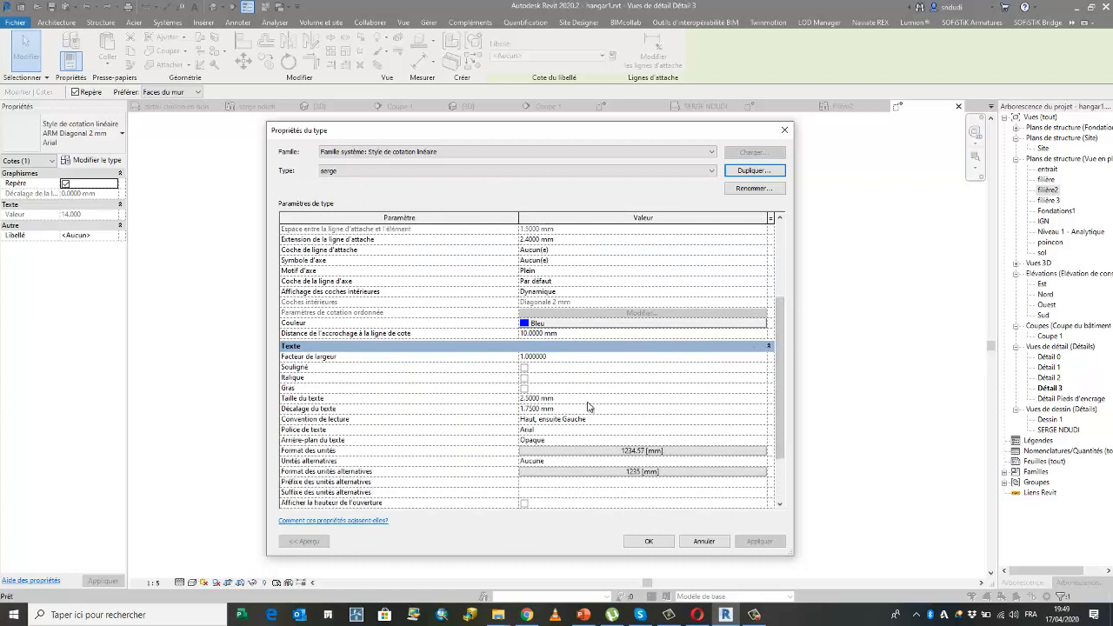
left_click(589, 400)
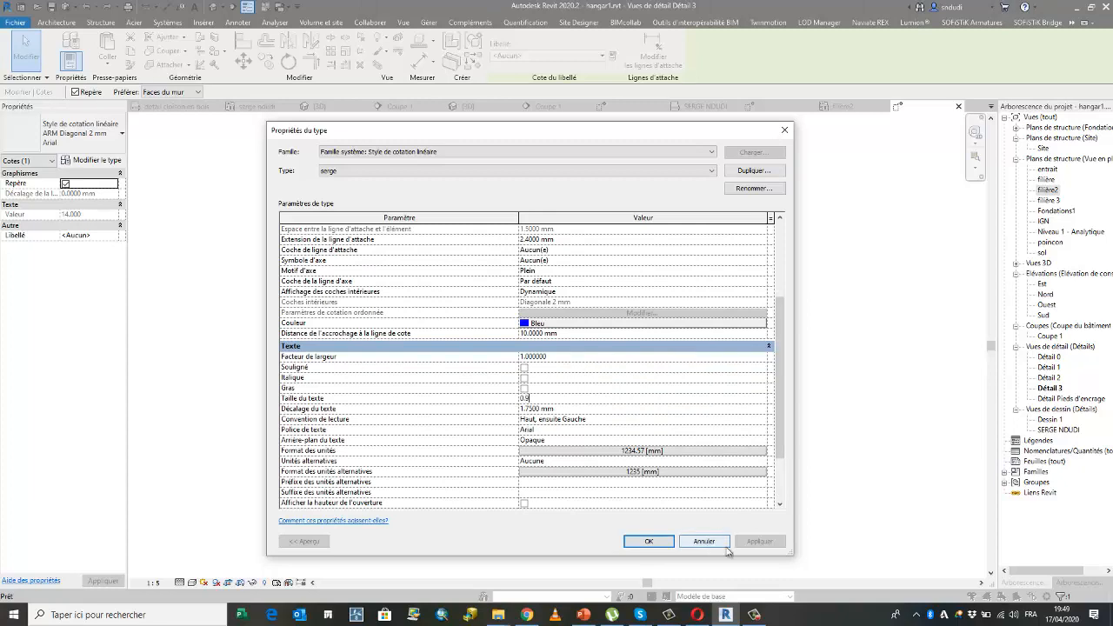
type("0.9")
left_click(649, 541)
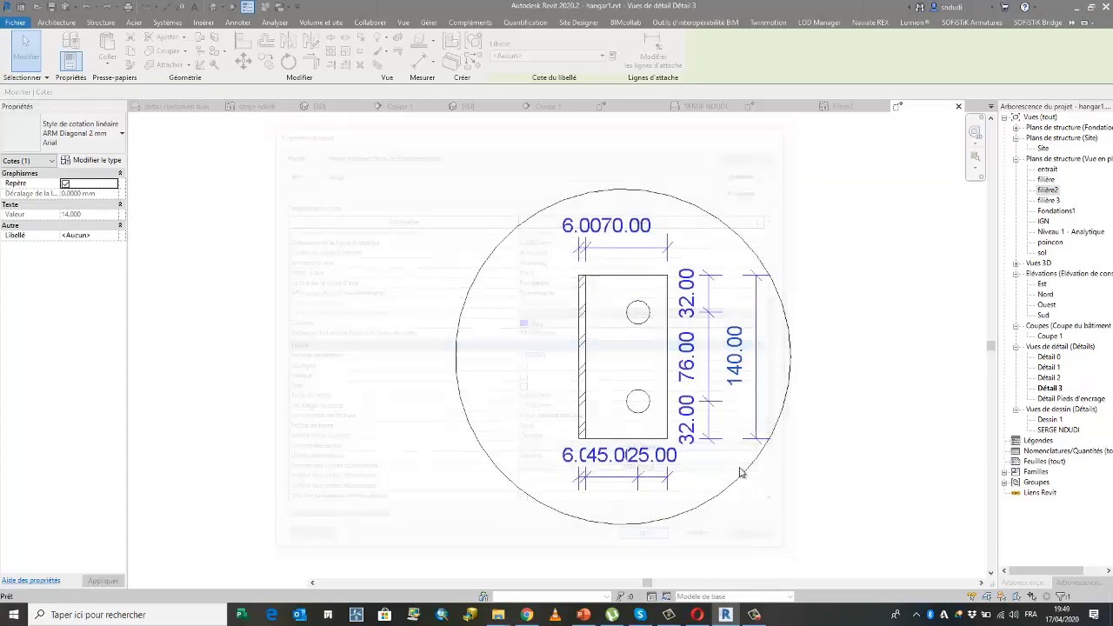
left_click(840, 411)
Step: Switch the vertical dimension chain beside the plate's hole centres to the newly created small-text linear dimension style
scroll(732, 389, "up", 1)
left_click(706, 360)
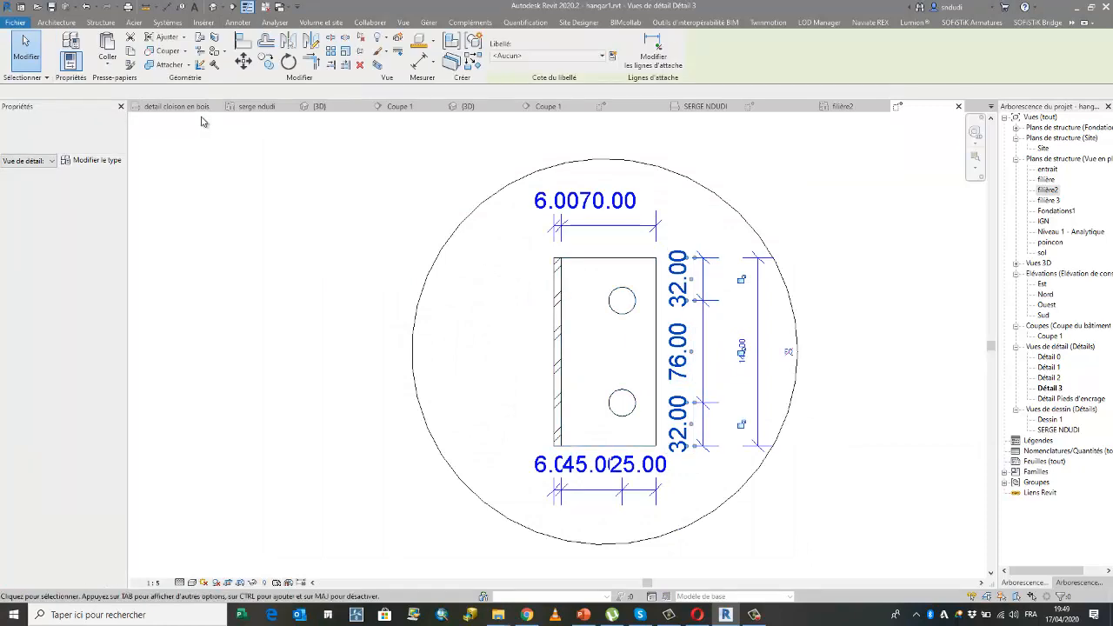
left_click(83, 133)
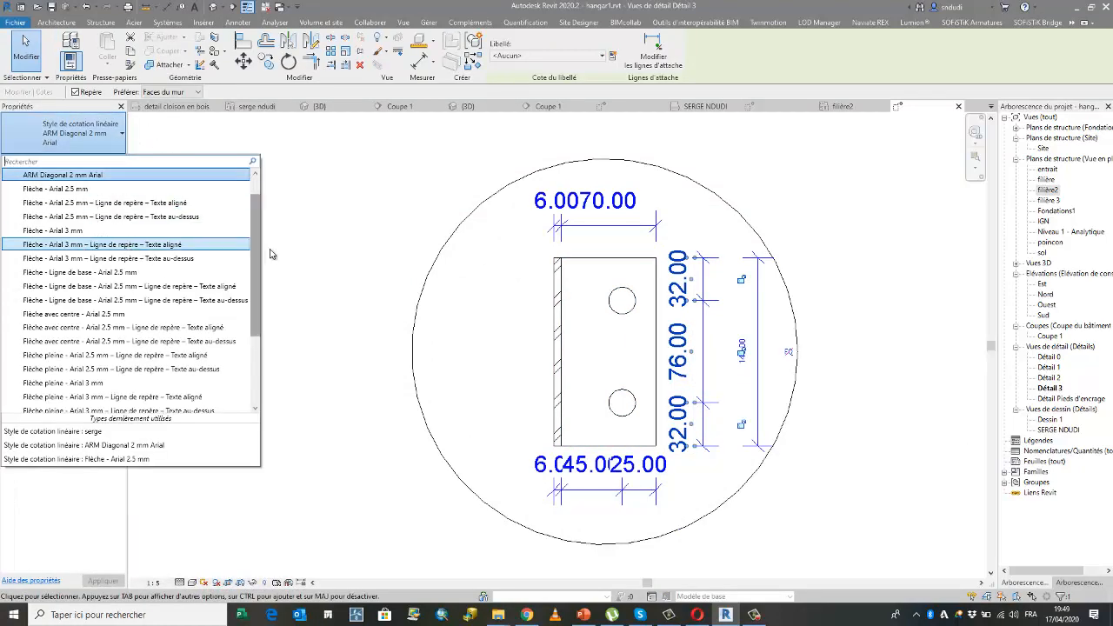
scroll(256, 203, "up", 1)
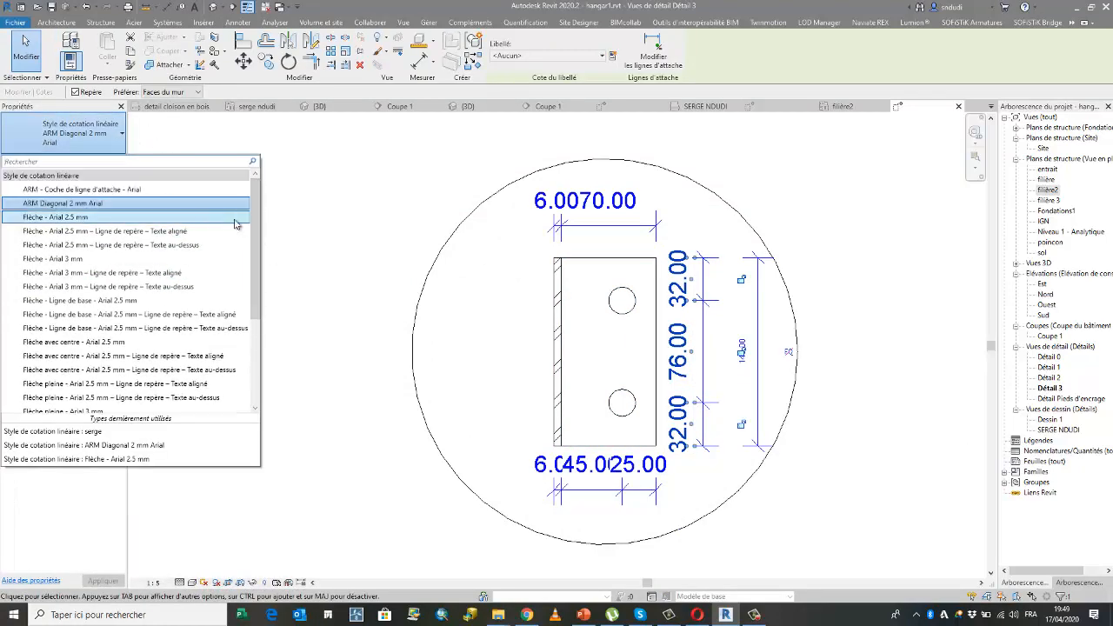
left_click_drag(255, 235, 252, 307)
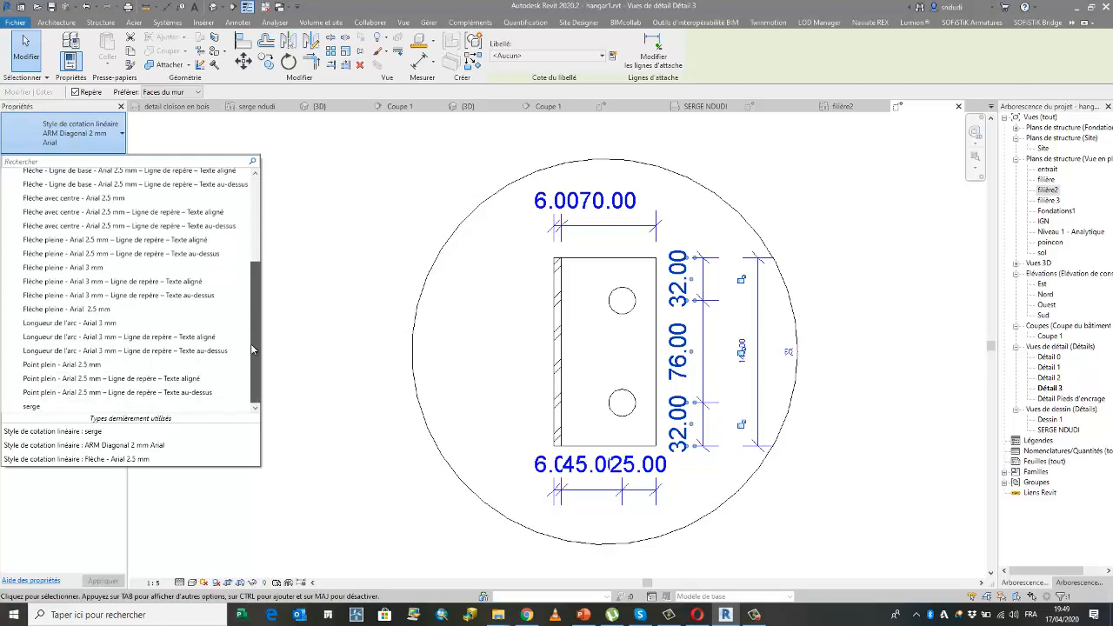
scroll(211, 365, "down", 2)
left_click(48, 406)
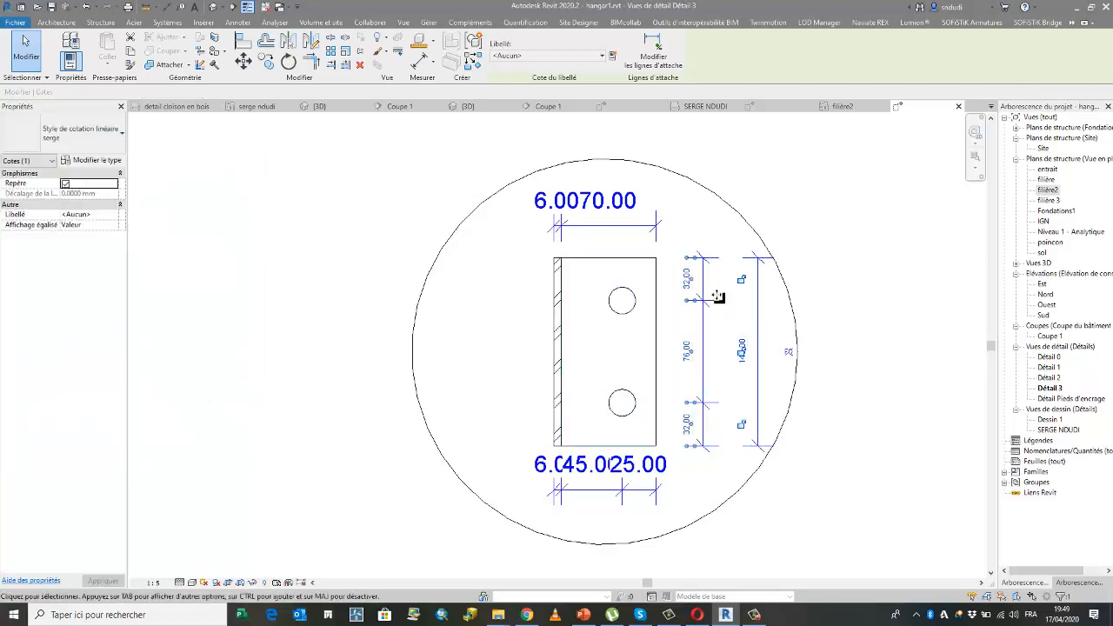
Step: Match the small-text style from the vertical dimension chain onto the horizontal dimension chains above and below the plate
left_click(129, 65)
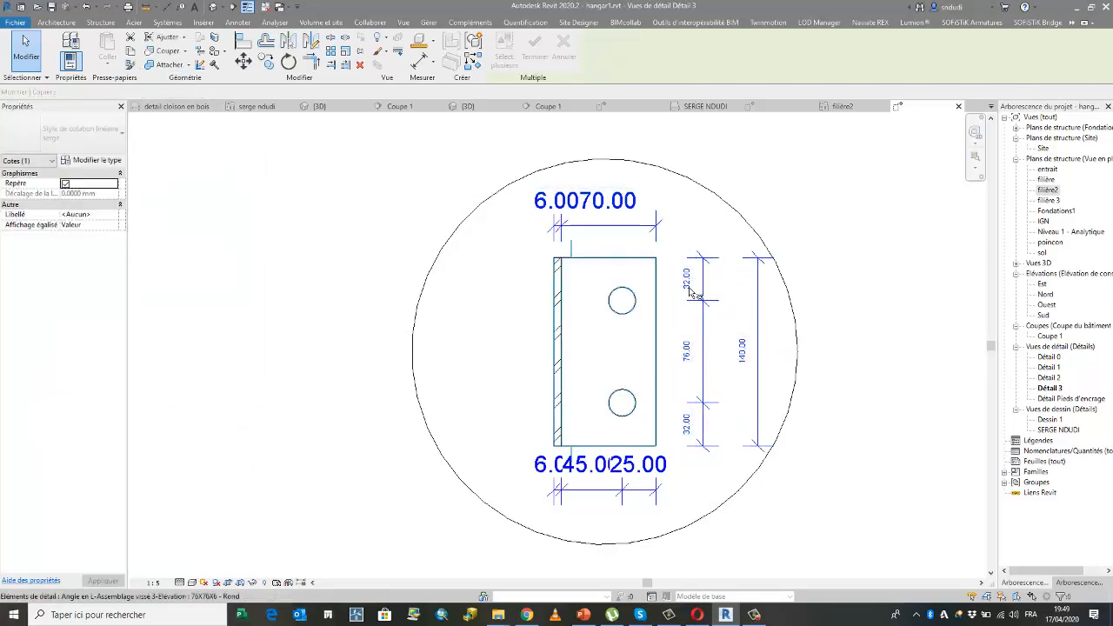
left_click(711, 332)
left_click(634, 232)
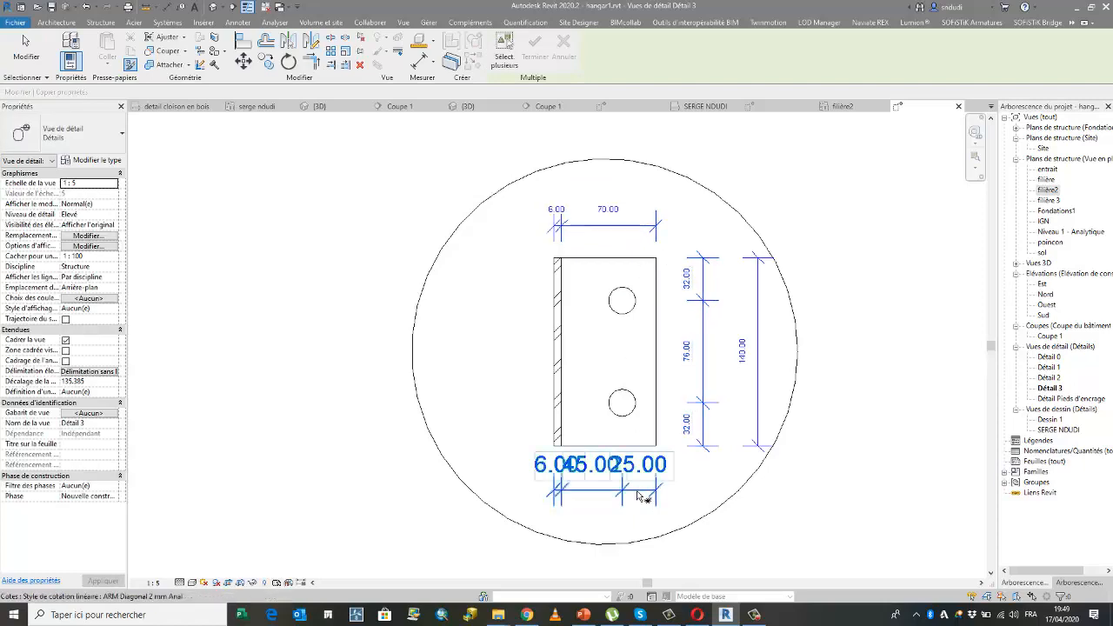
left_click(611, 502)
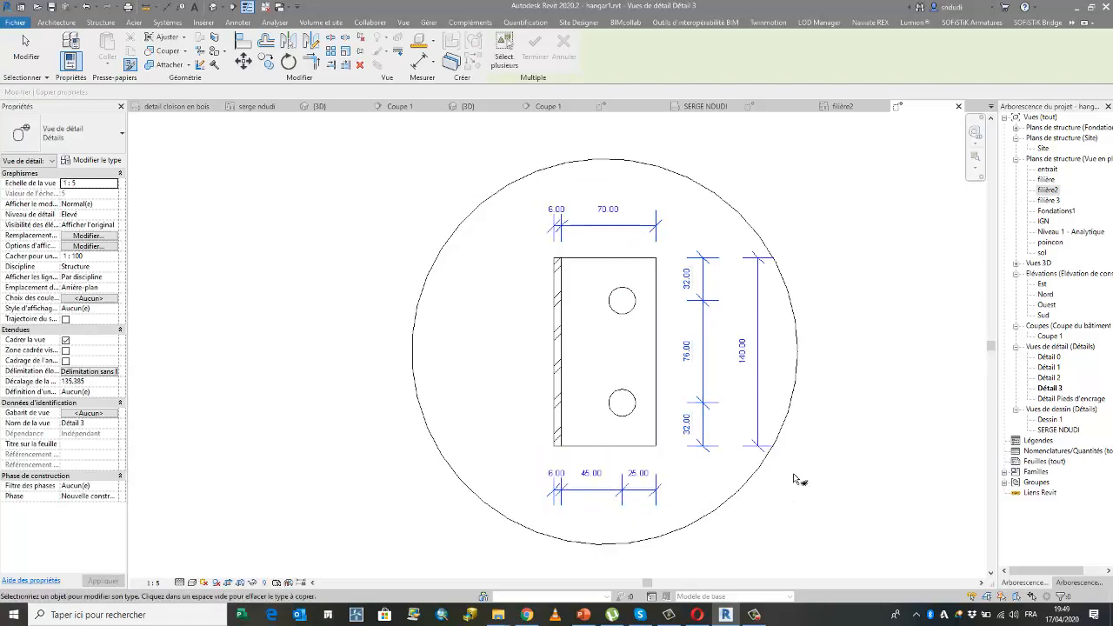
scroll(794, 480, "down", 5)
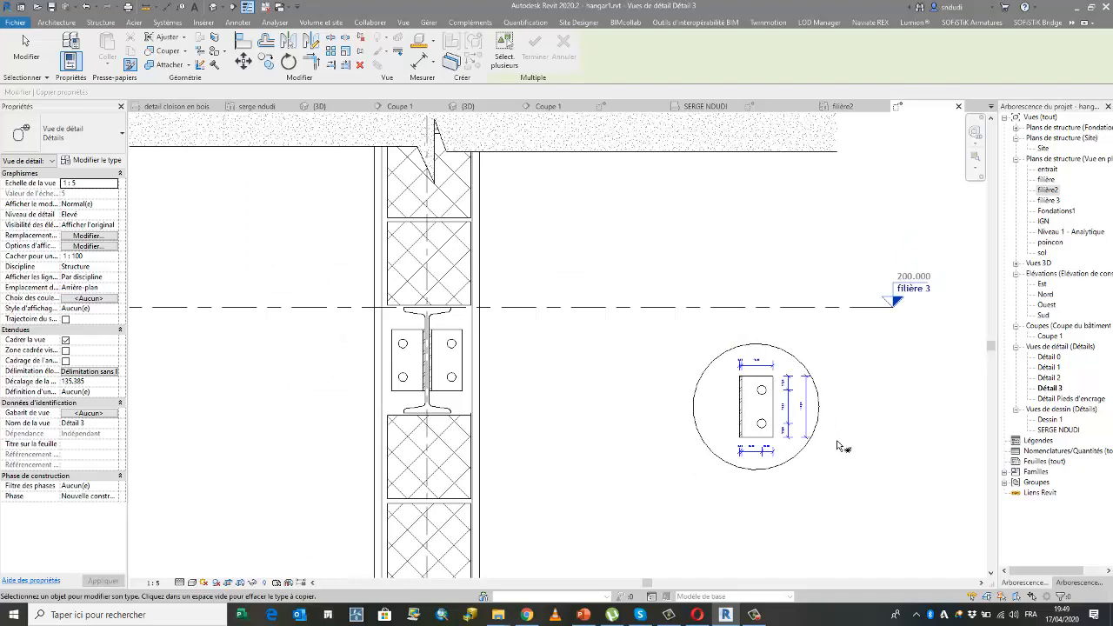
scroll(820, 441, "up", 5)
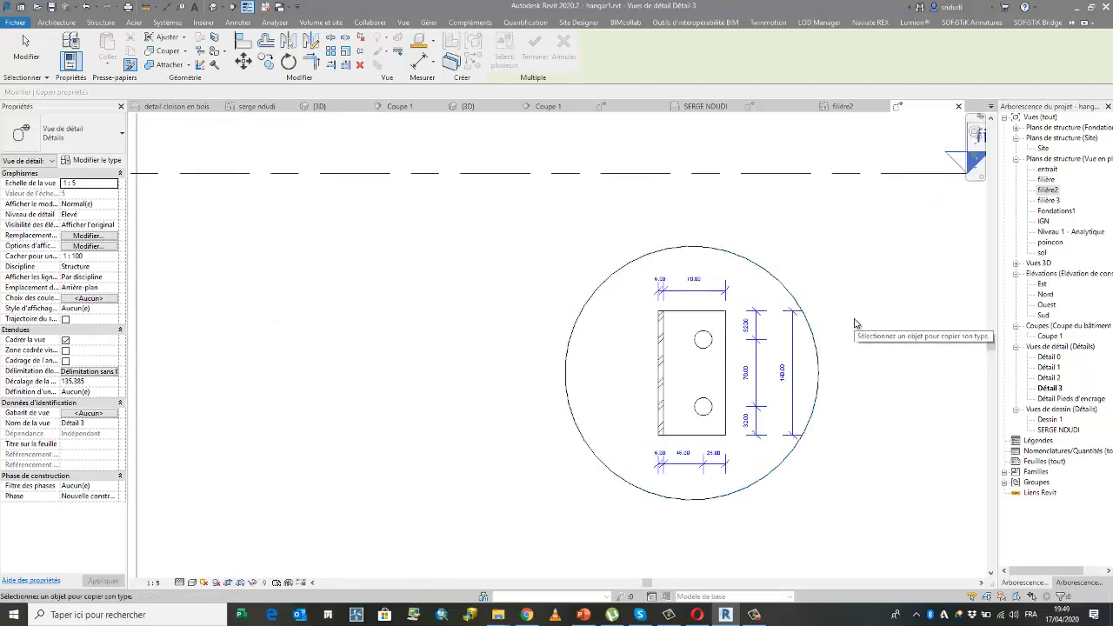
key("Escape")
scroll(778, 313, "down", 5)
scroll(773, 397, "up", 6)
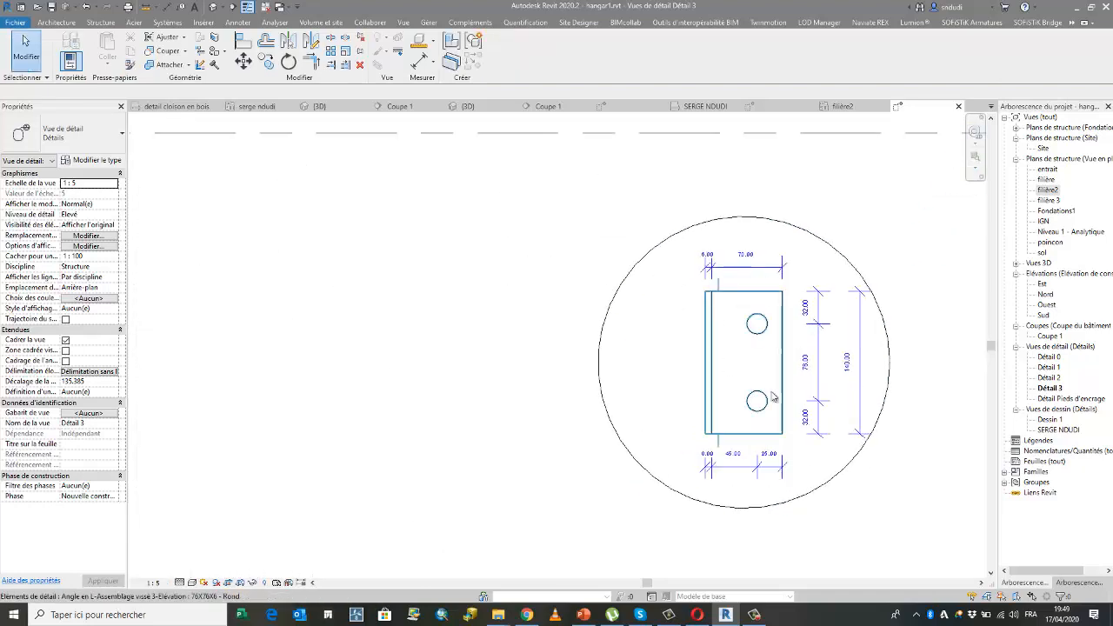
scroll(773, 397, "down", 2)
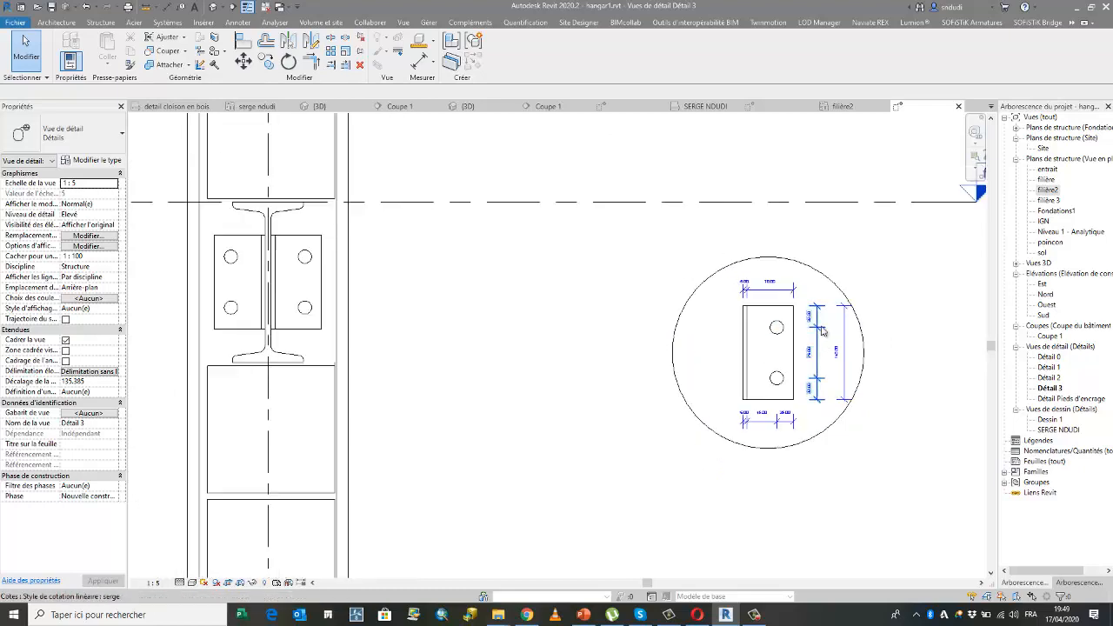
scroll(786, 350, "up", 3)
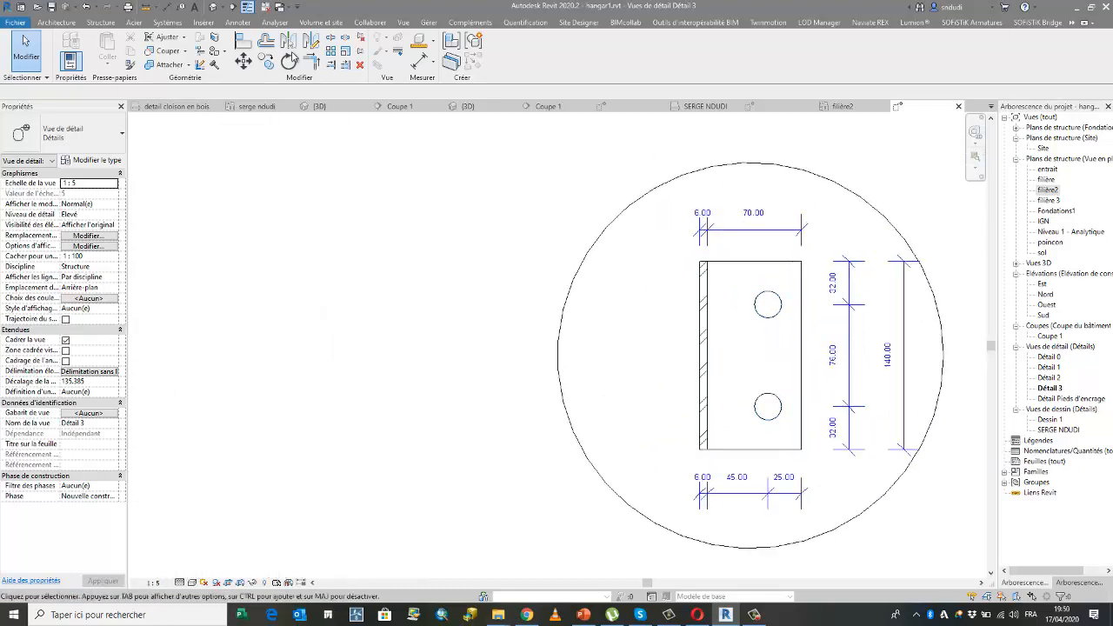
left_click(167, 6)
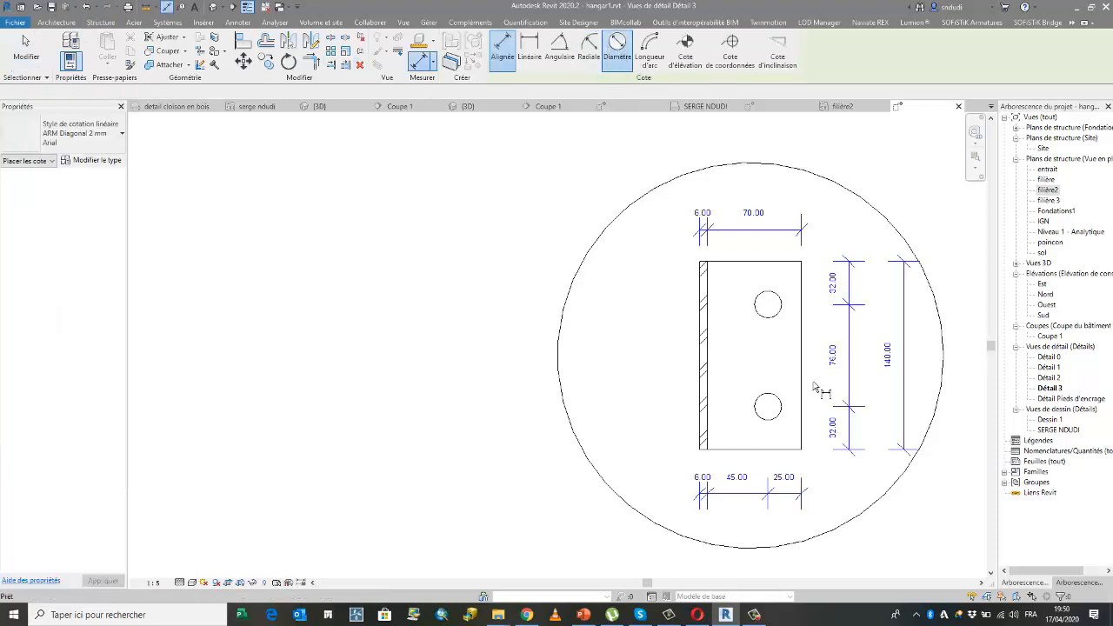
scroll(787, 400, "up", 1)
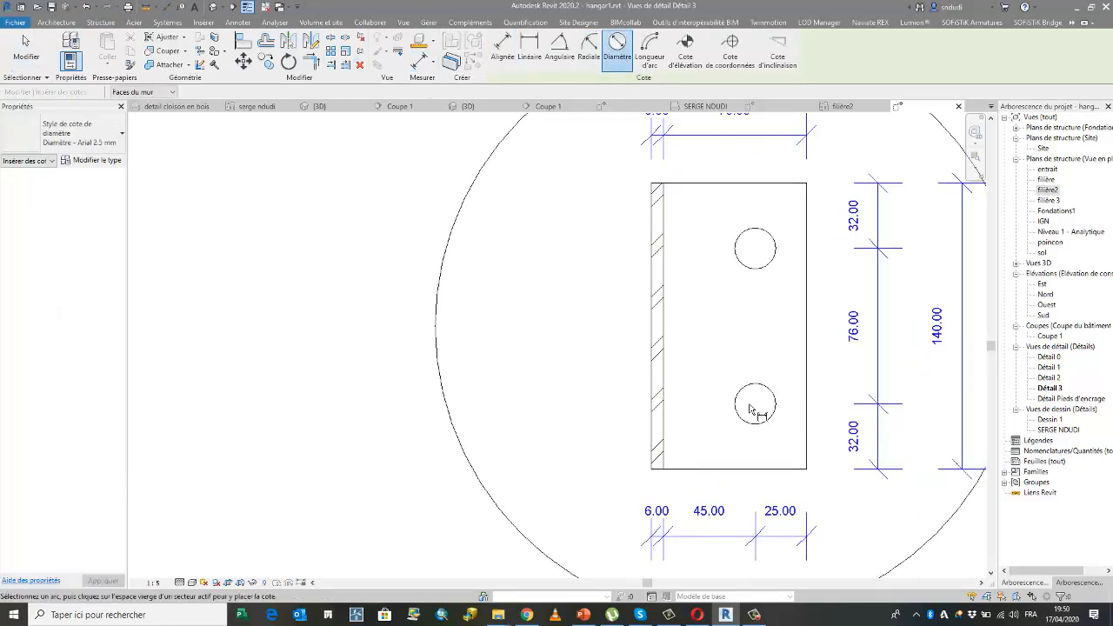
key("Escape")
key("Escape")
left_click(765, 415)
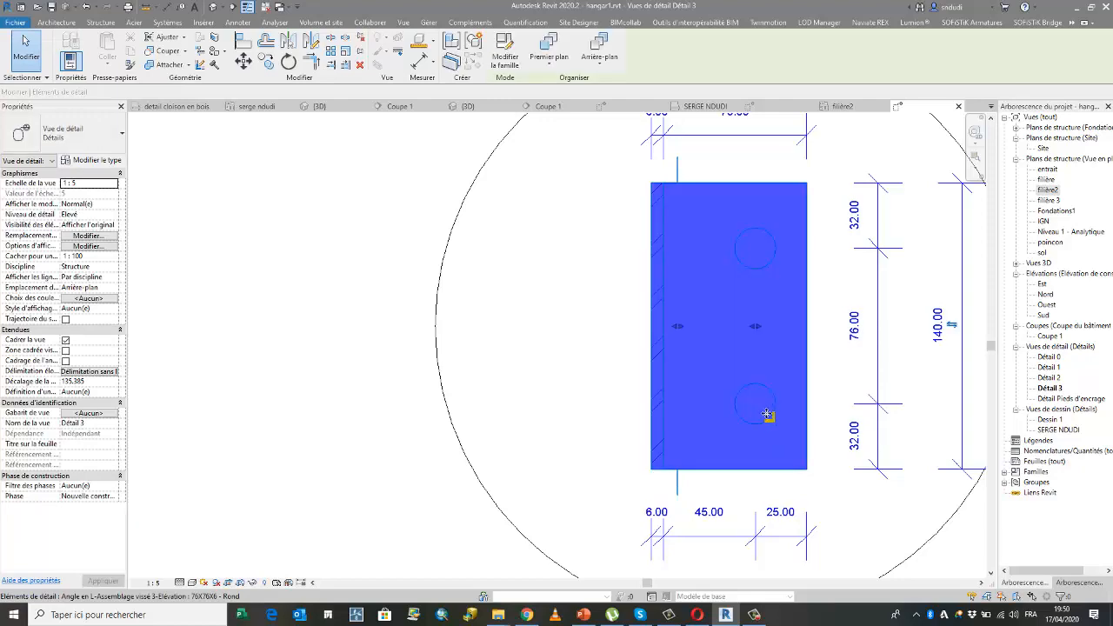
key("Escape")
Step: Trace the plate's lower bolt hole with a centred detail-line circle of radius 1.000 in the Lignes fines style
scroll(756, 258, "down", 5)
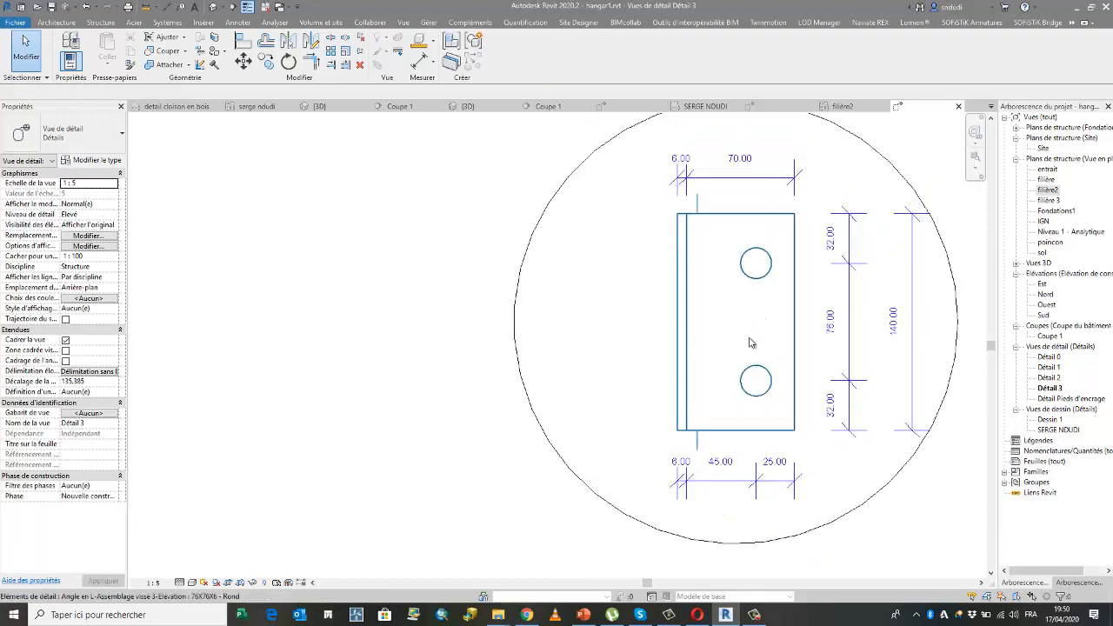
scroll(481, 367, "down", 3)
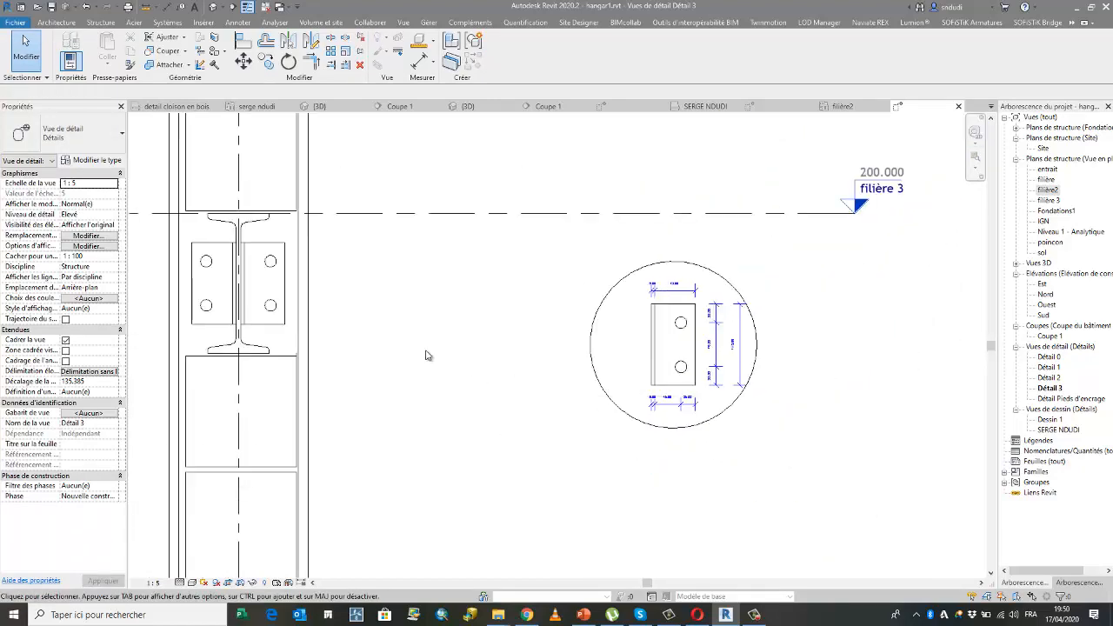
scroll(528, 356, "down", 2)
scroll(643, 322, "up", 1)
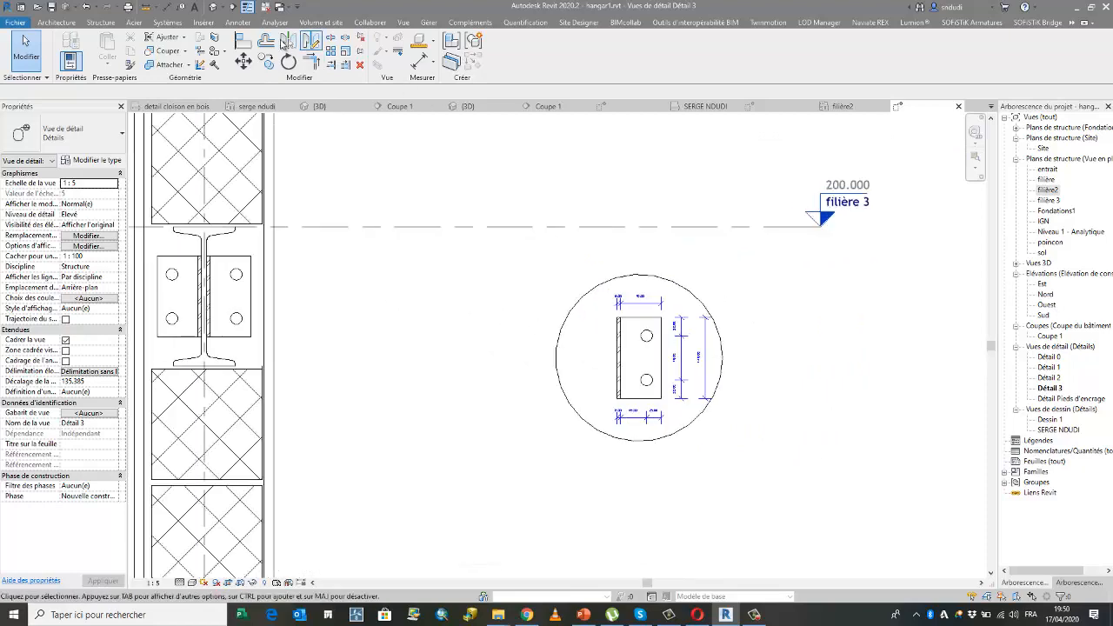
left_click(239, 23)
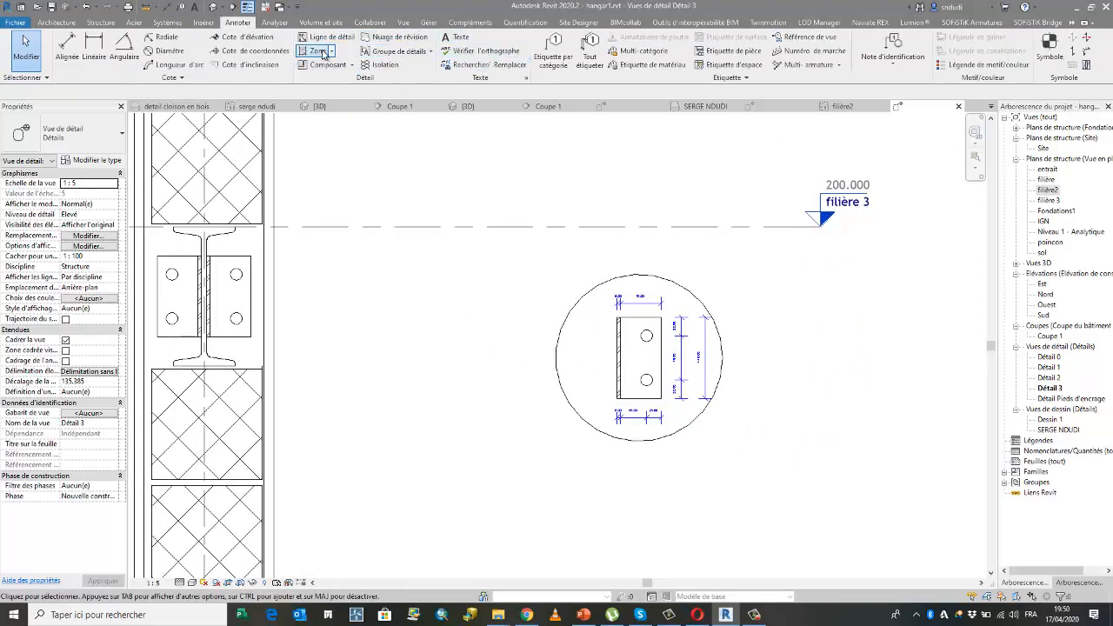
left_click(324, 36)
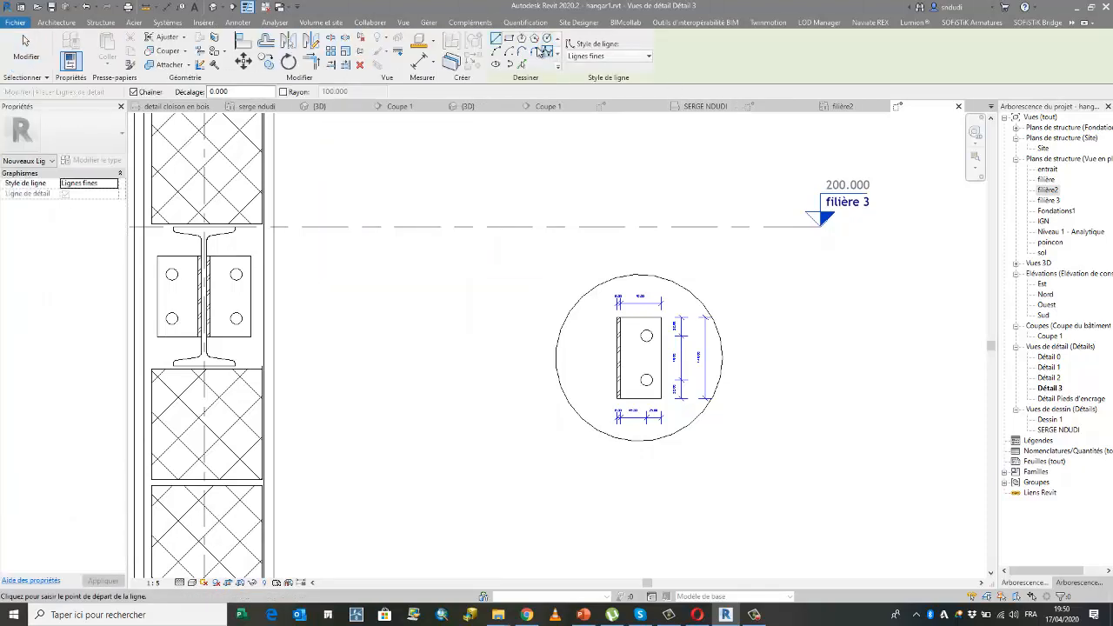
scroll(648, 389, "up", 8)
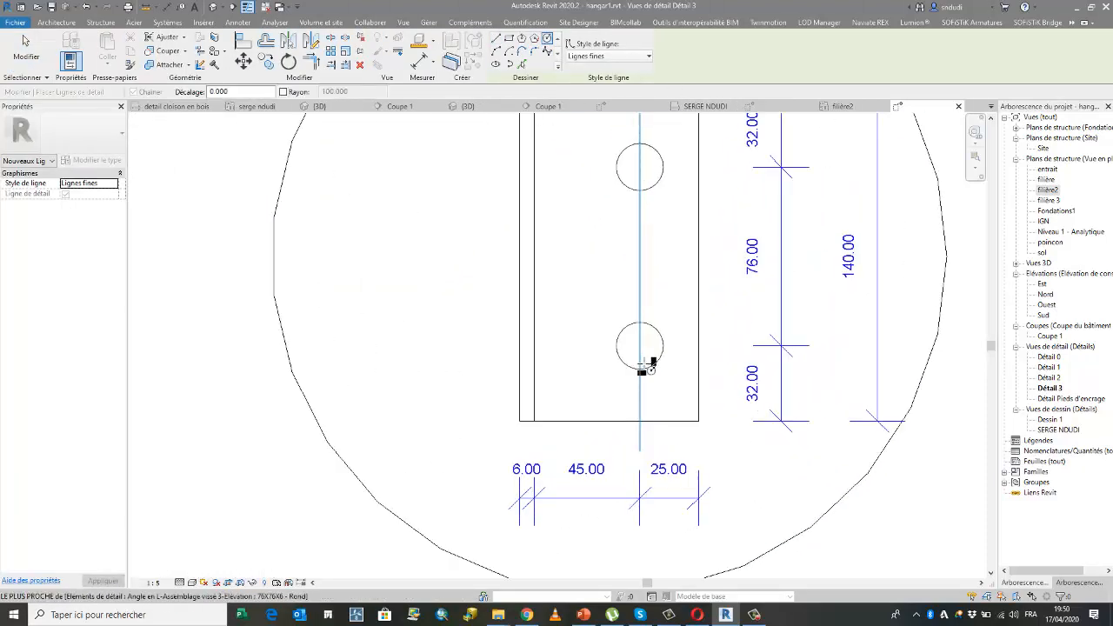
left_click(640, 345)
scroll(650, 341, "up", 3)
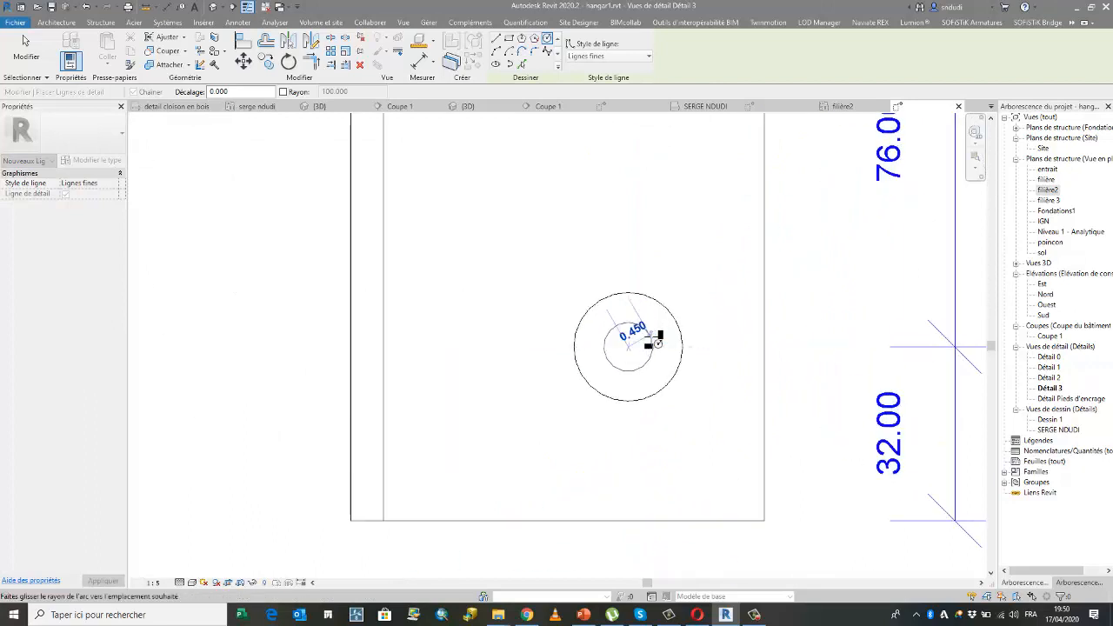
scroll(675, 316, "up", 4)
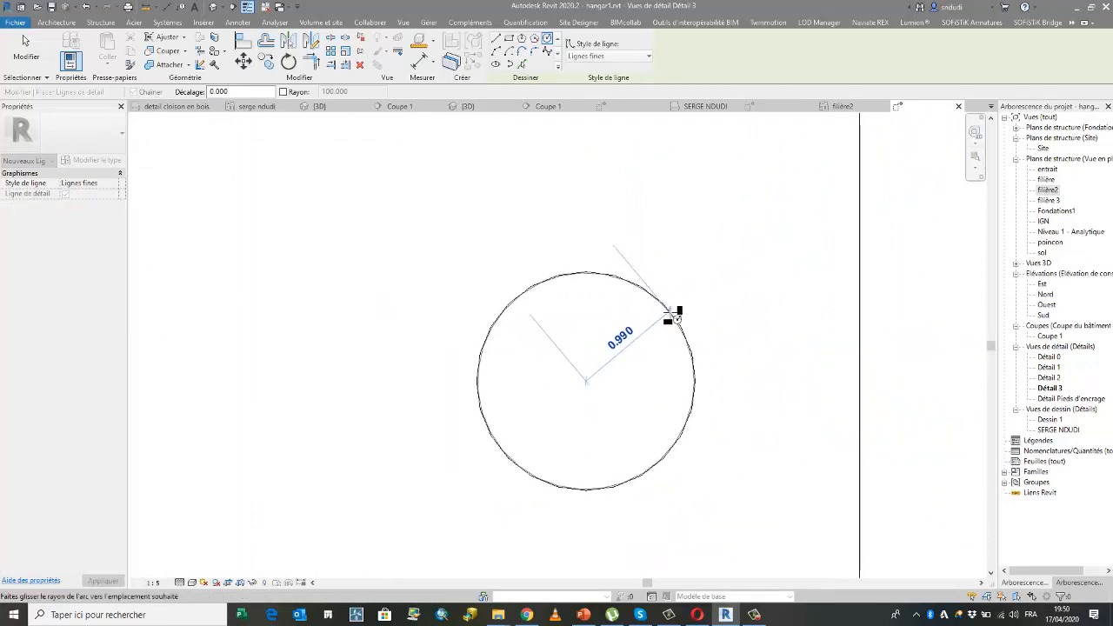
scroll(671, 317, "up", 2)
scroll(671, 318, "up", 3)
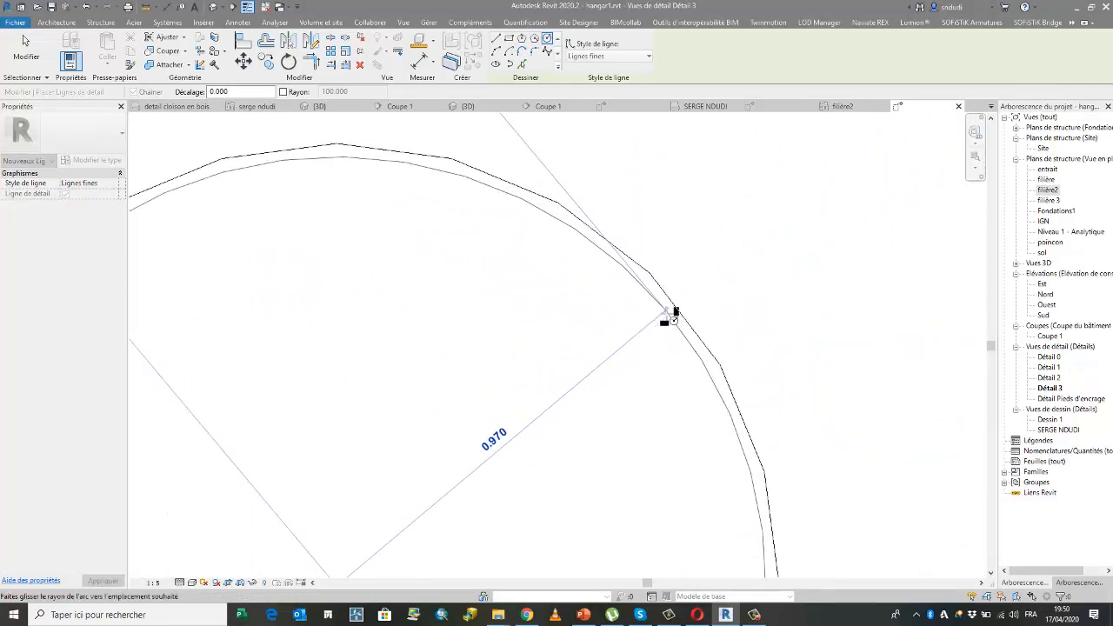
scroll(677, 310, "up", 1)
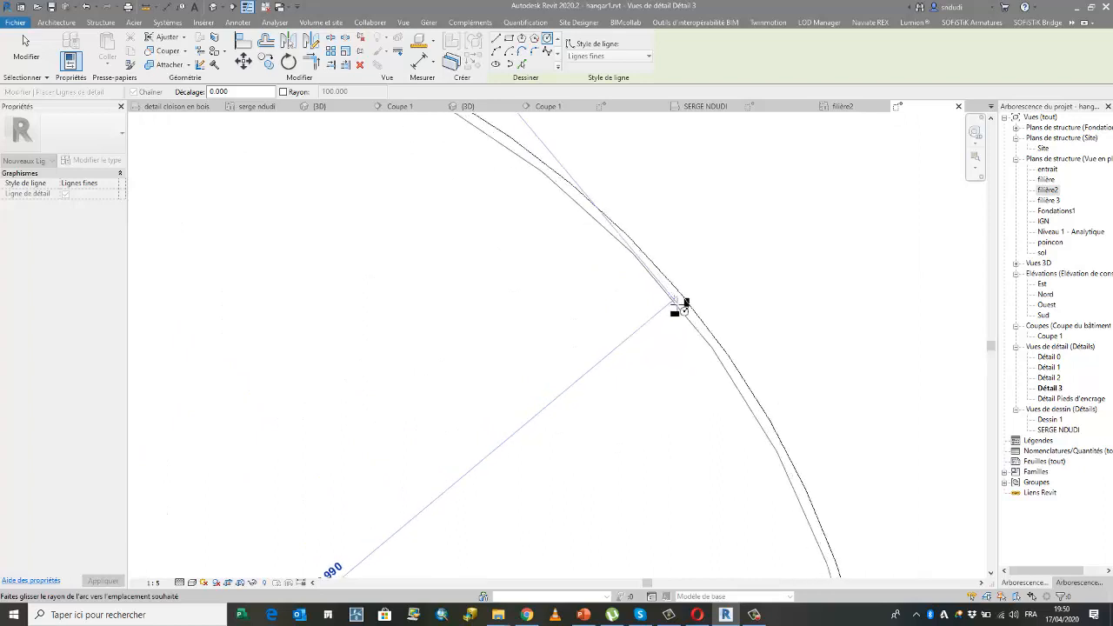
scroll(680, 300, "down", 4)
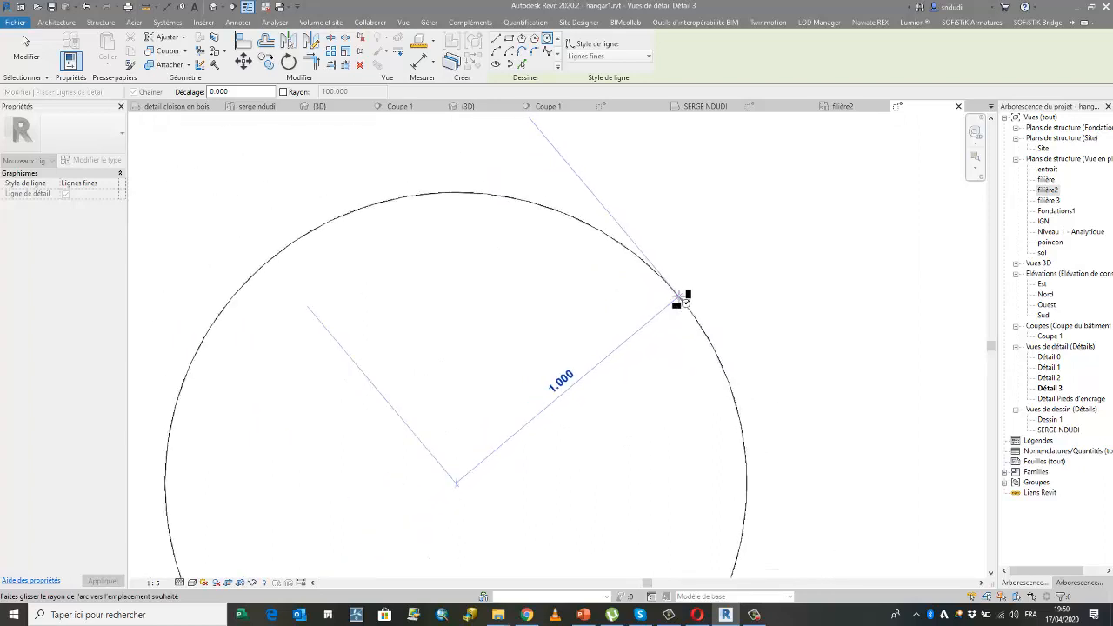
left_click(687, 300)
scroll(686, 306, "down", 4)
key("Escape")
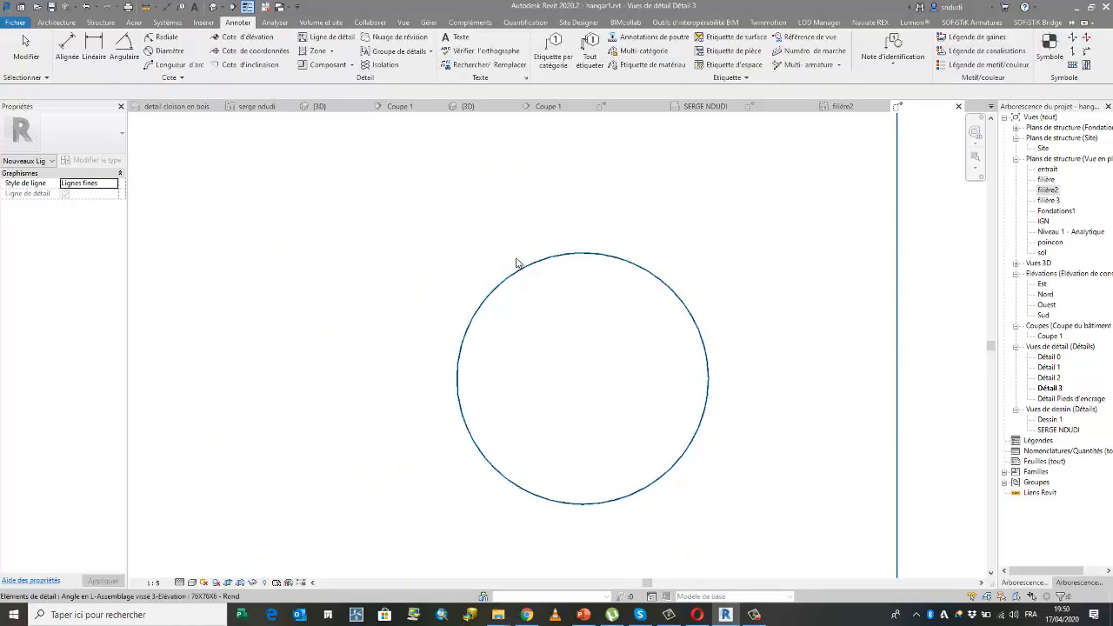
Step: Add a diameter dimension to the traced circle on the plate's lower bolt hole, using the Diamètre - Arial 2.5 mm style
scroll(516, 263, "down", 4)
scroll(521, 247, "down", 2)
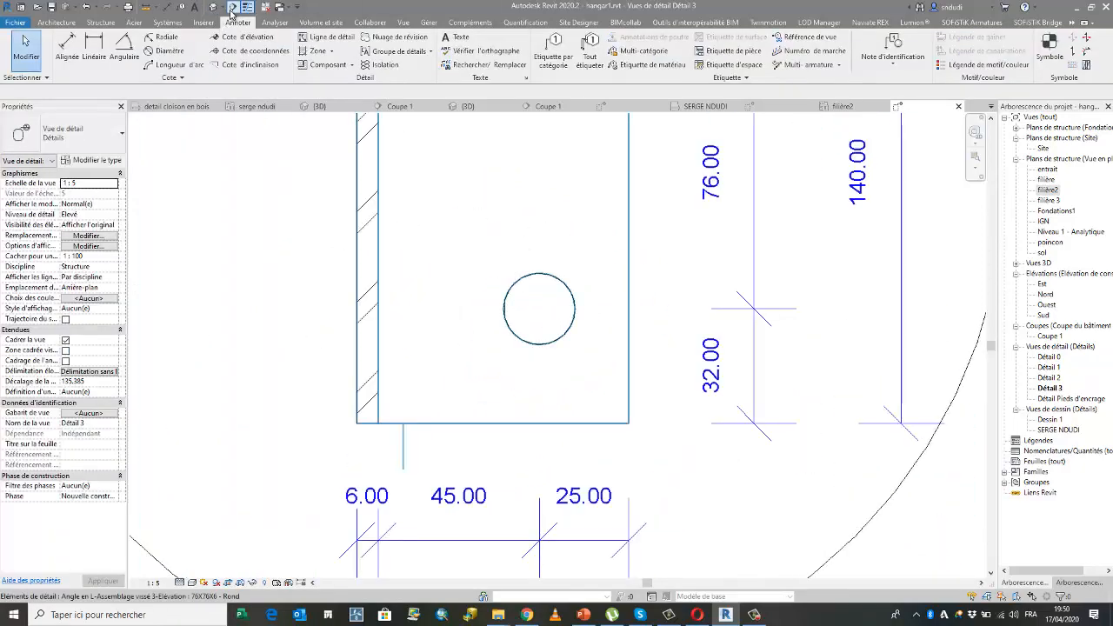
left_click(233, 7)
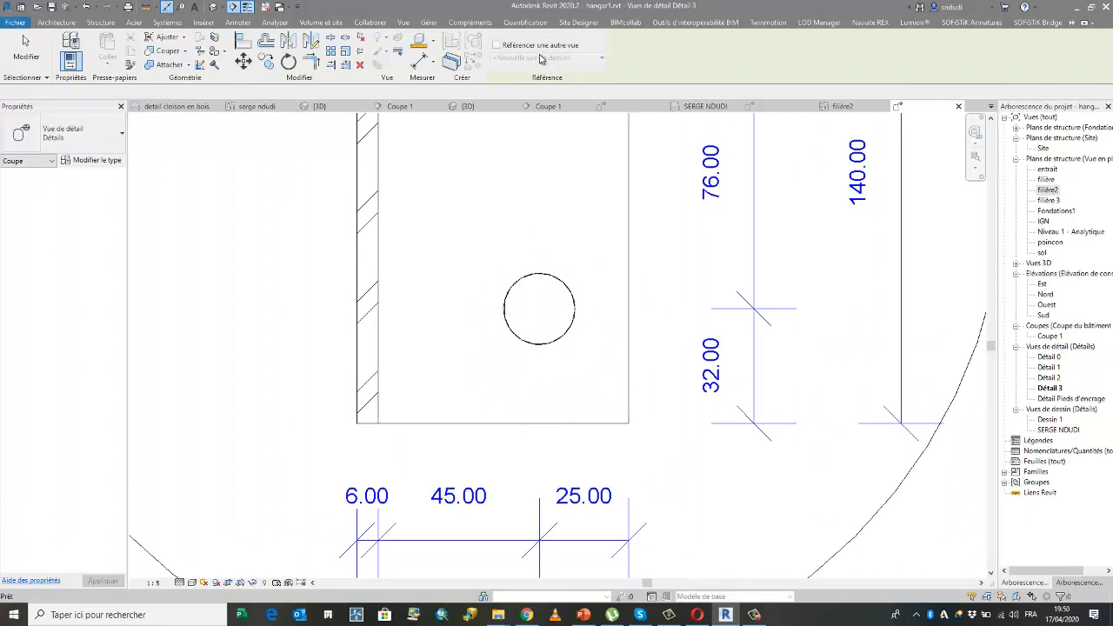
left_click(619, 50)
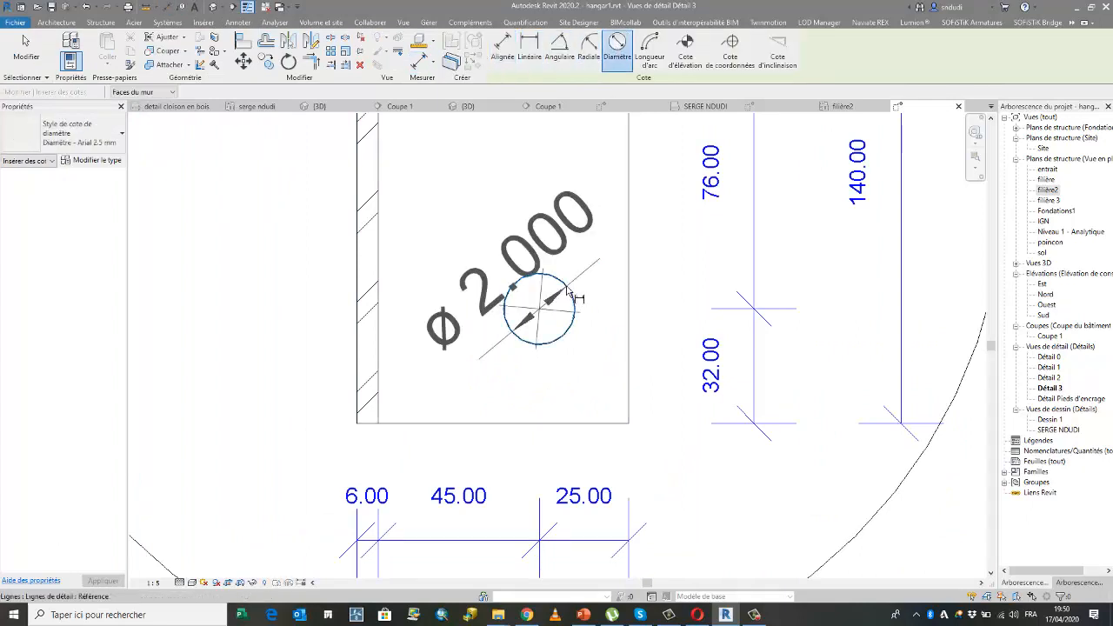
scroll(565, 283, "down", 2)
scroll(574, 235, "down", 2)
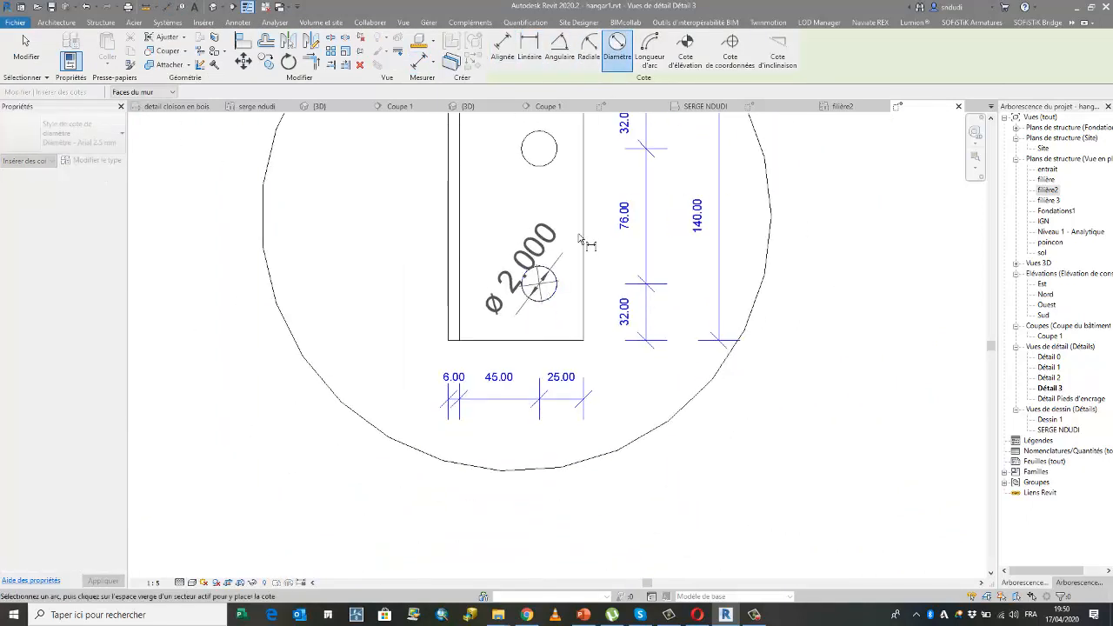
left_click(581, 240)
key("Escape")
key("Escape")
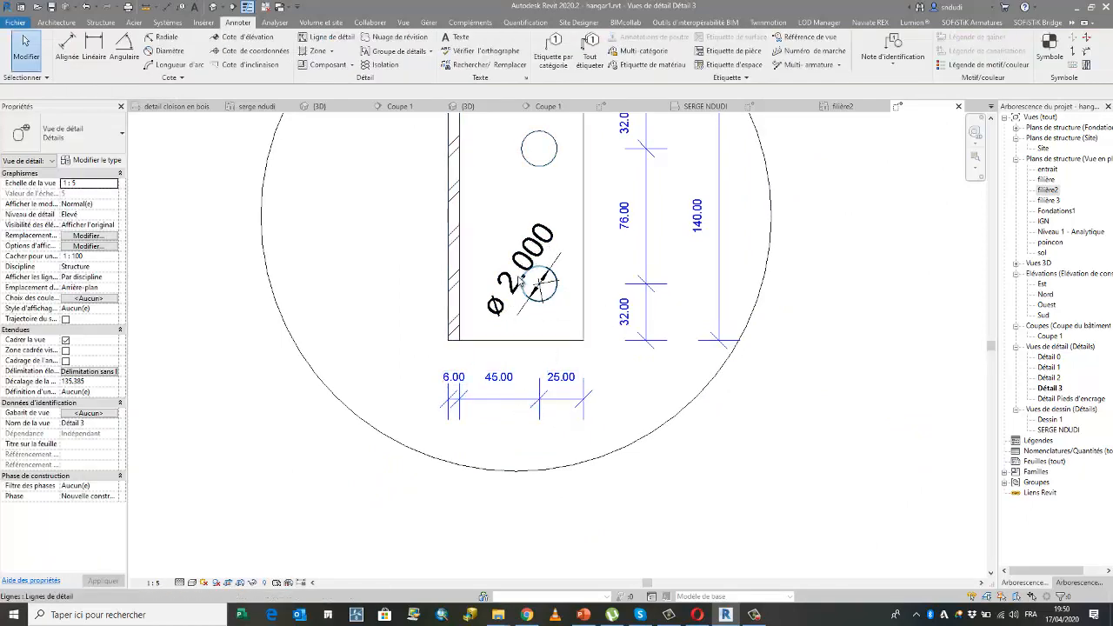
left_click(522, 313)
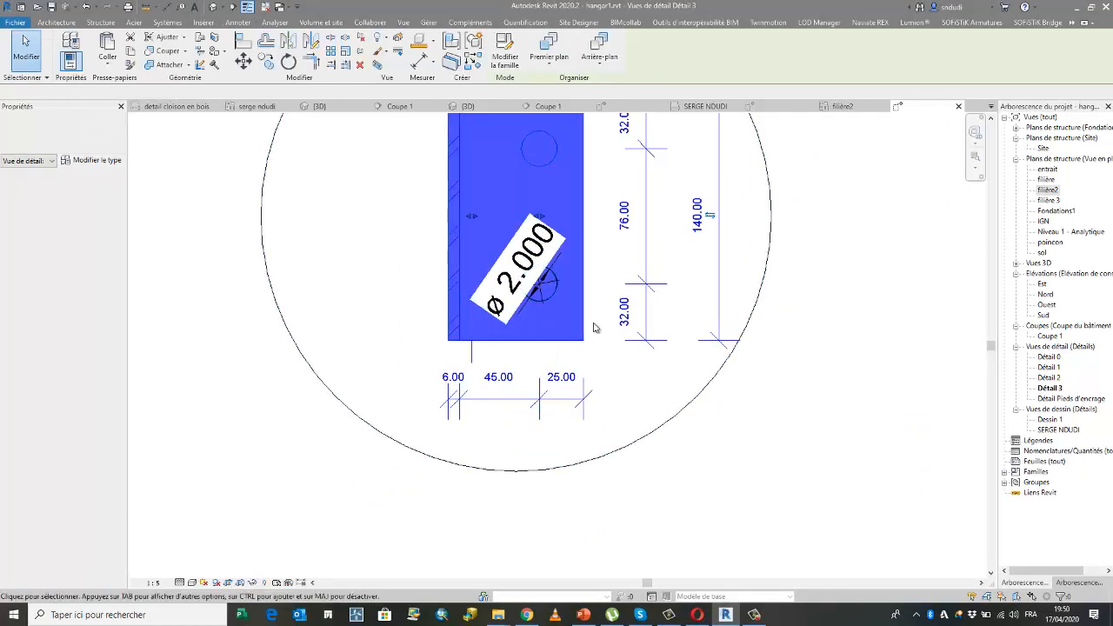
left_click(441, 242)
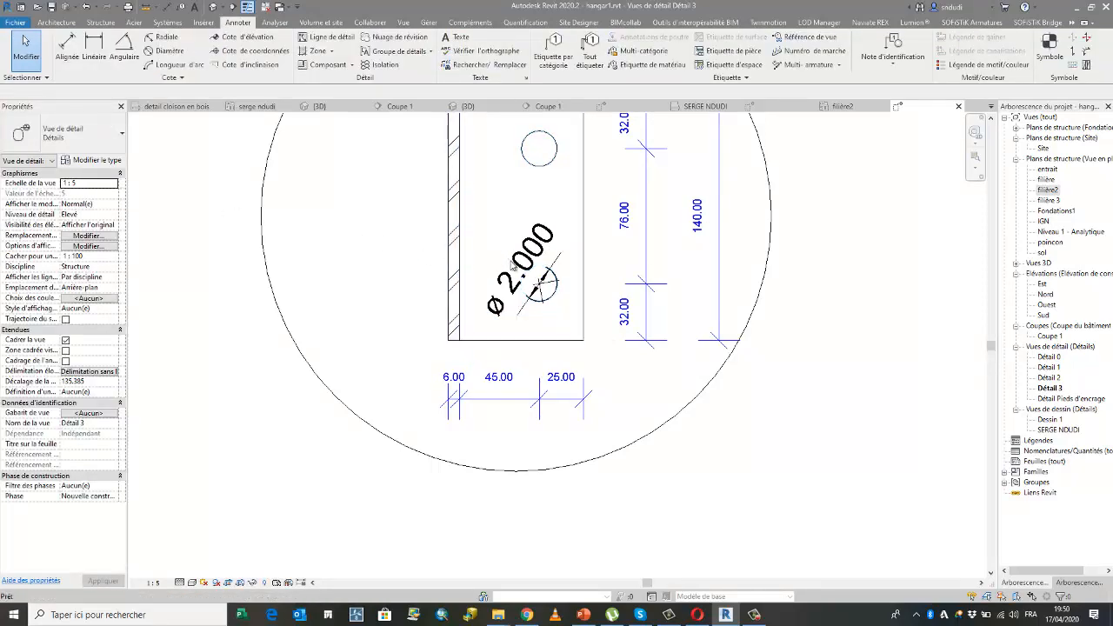
Step: Duplicate the Diamètre - Arial 2.5 mm style of the lower bolt hole's diameter dimension as a new, separately named type
scroll(534, 261, "up", 2)
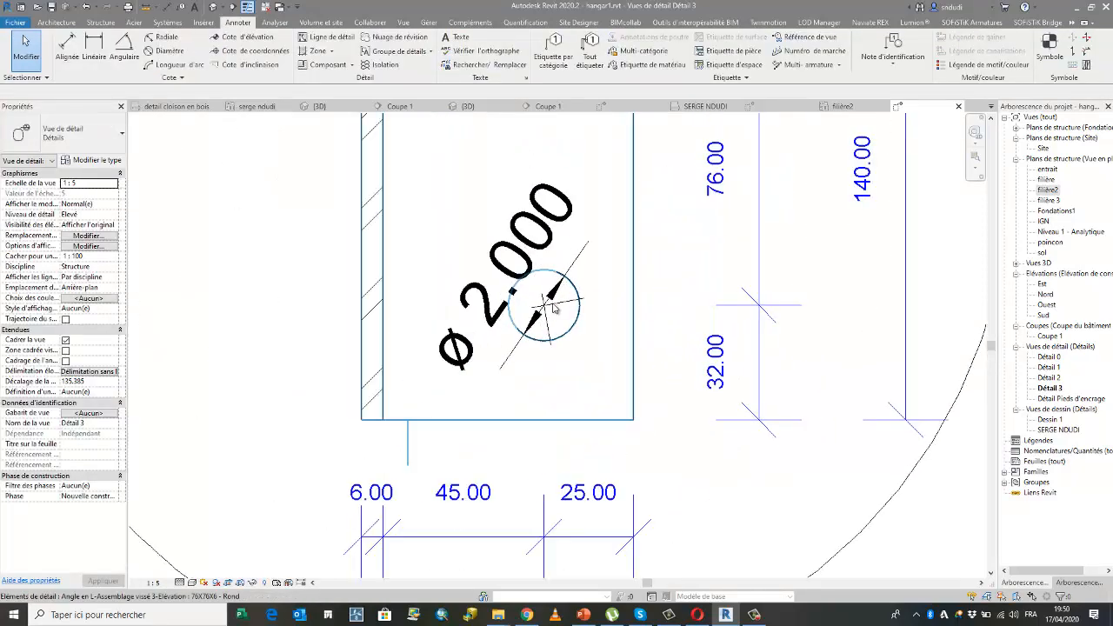
scroll(545, 311, "up", 1)
scroll(544, 312, "up", 1)
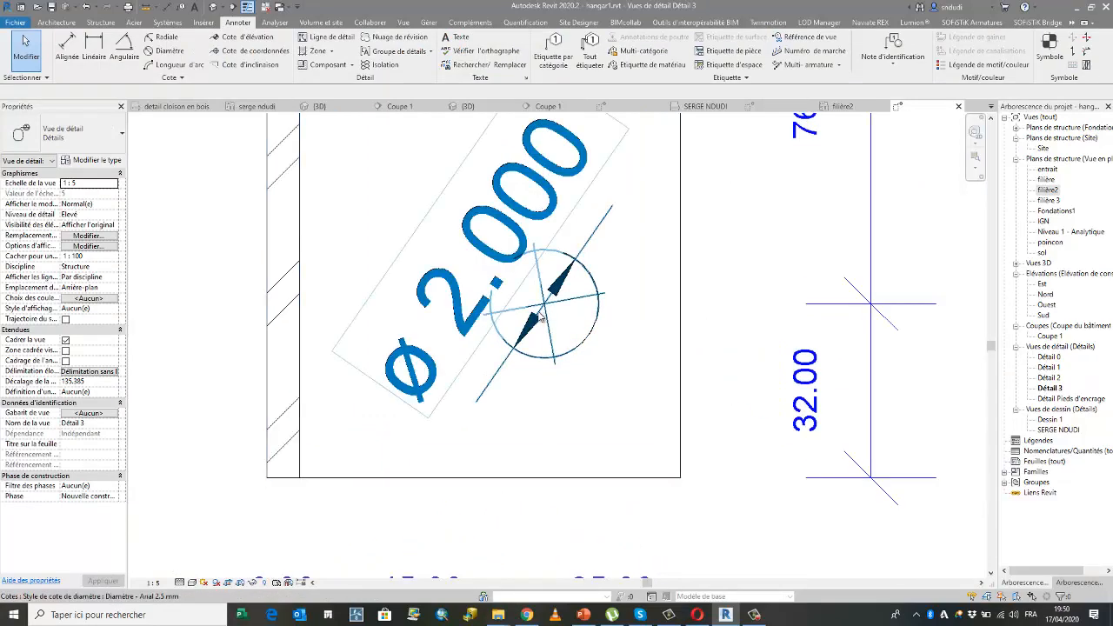
left_click(539, 313)
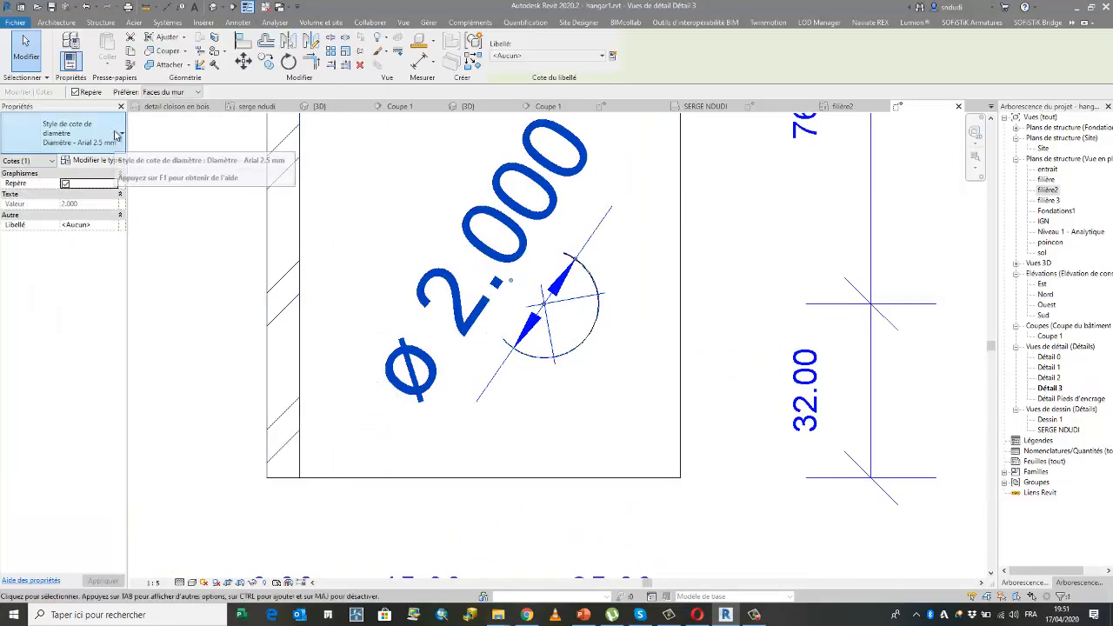
left_click(83, 135)
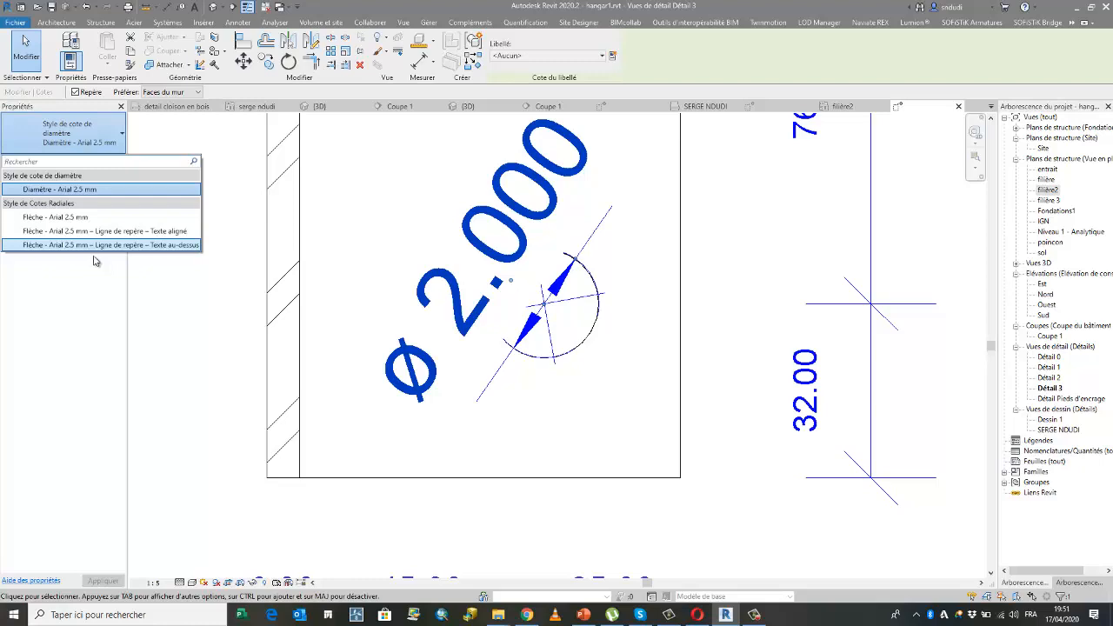
left_click(91, 150)
left_click(97, 161)
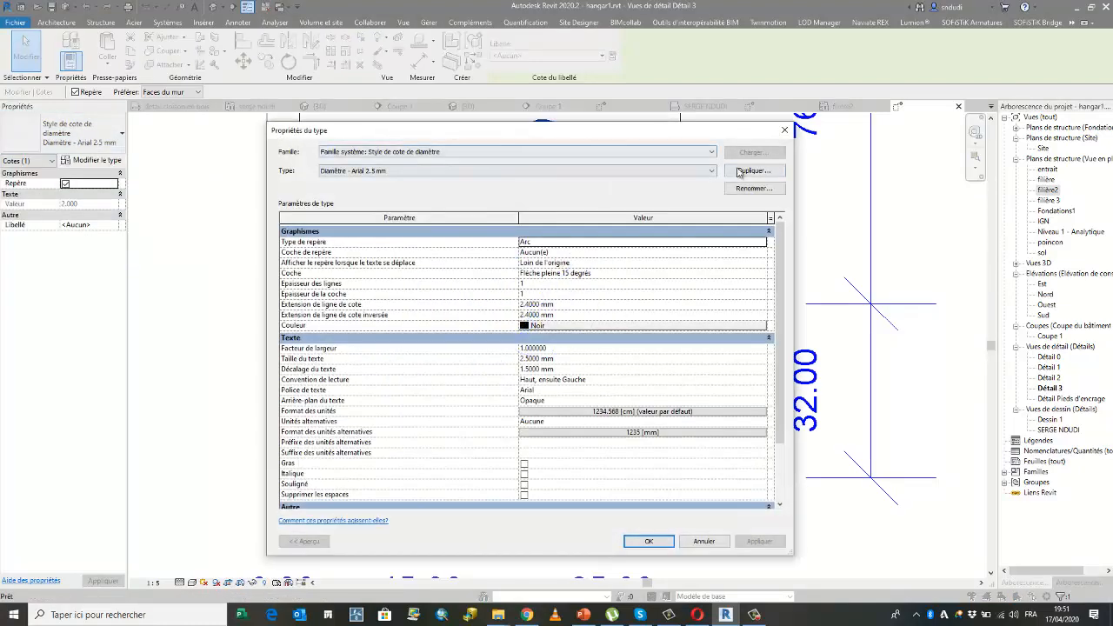
left_click(750, 171)
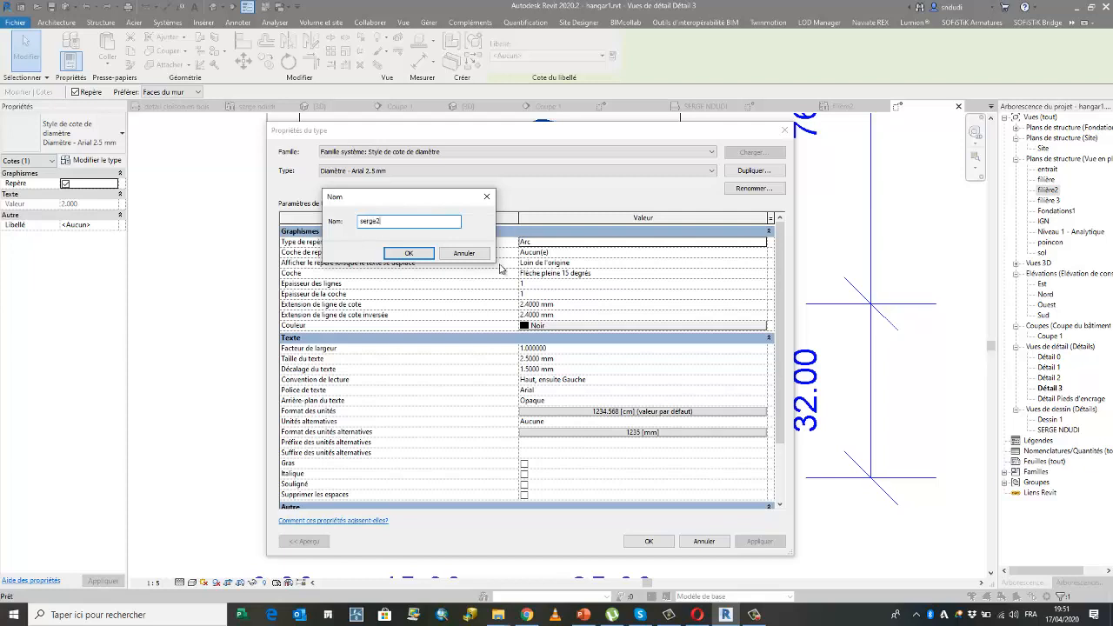
left_click(410, 253)
Step: Set the new diameter dimension style's text size to 0.9 mm and apply it to the lower hole's dimension
scroll(781, 275, "down", 2)
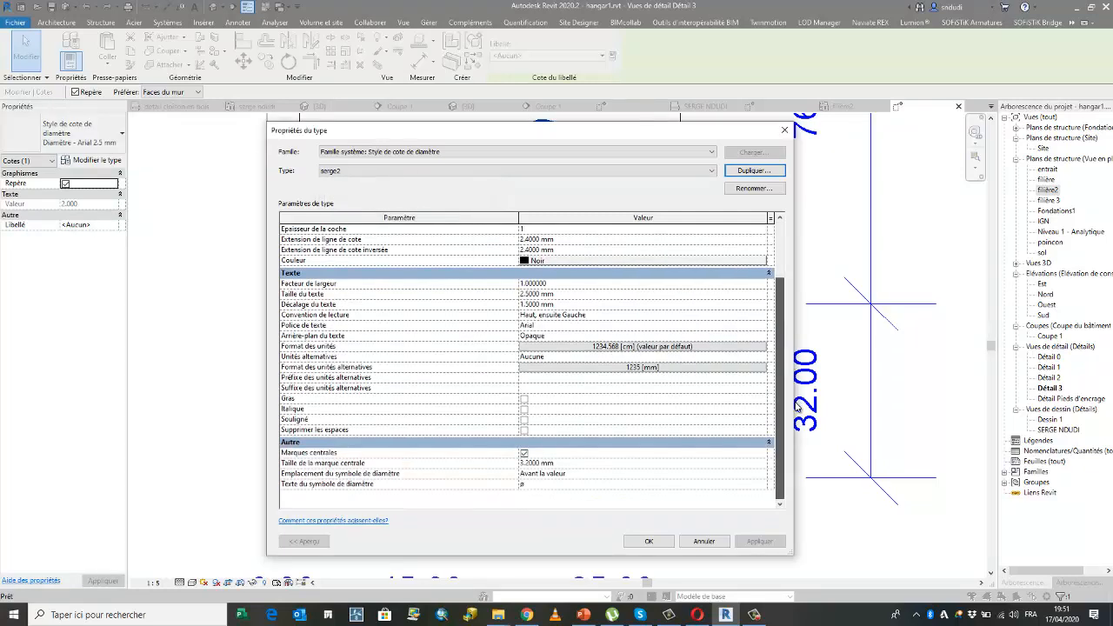
left_click(571, 296)
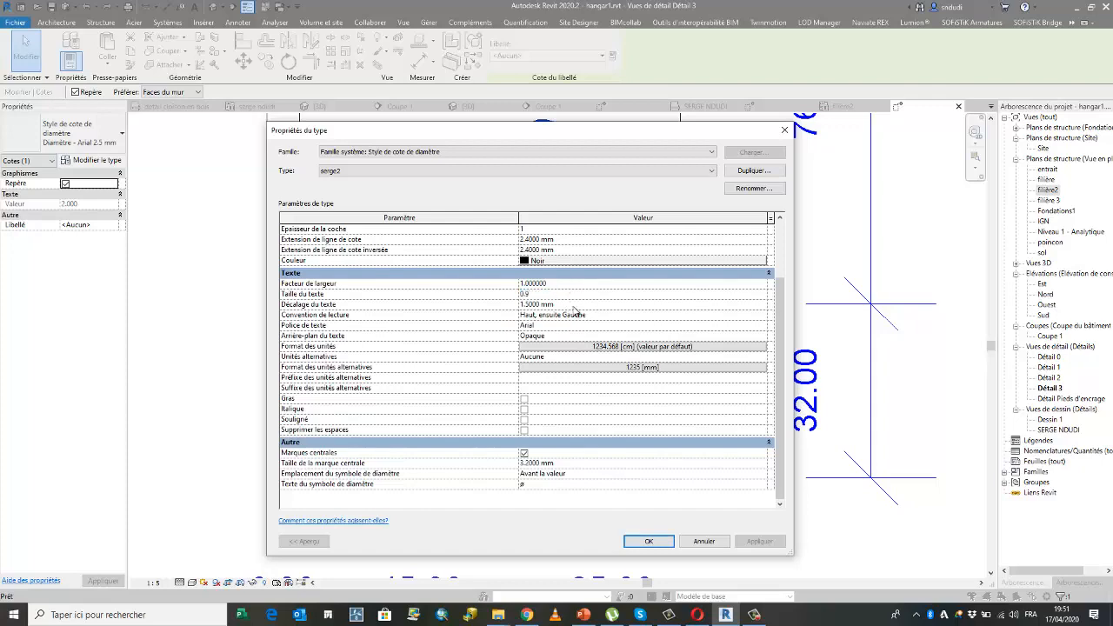
left_click(666, 543)
Step: Try to copy the diameter dimension from the lower bolt hole's centre to the upper bolt hole's centre
scroll(499, 440, "down", 6)
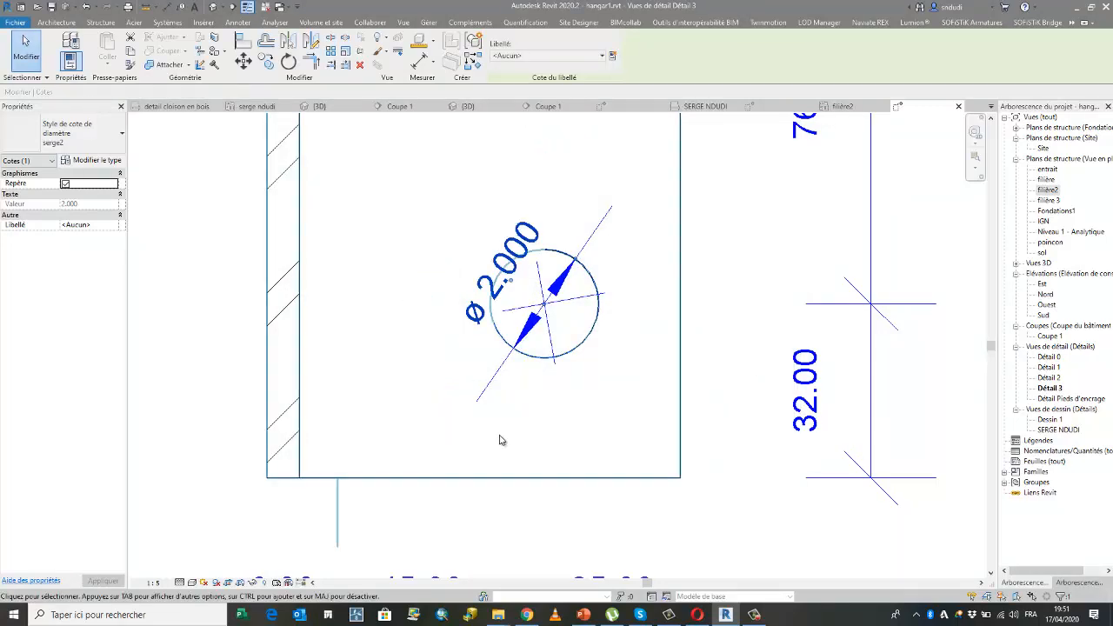
scroll(435, 322, "up", 2)
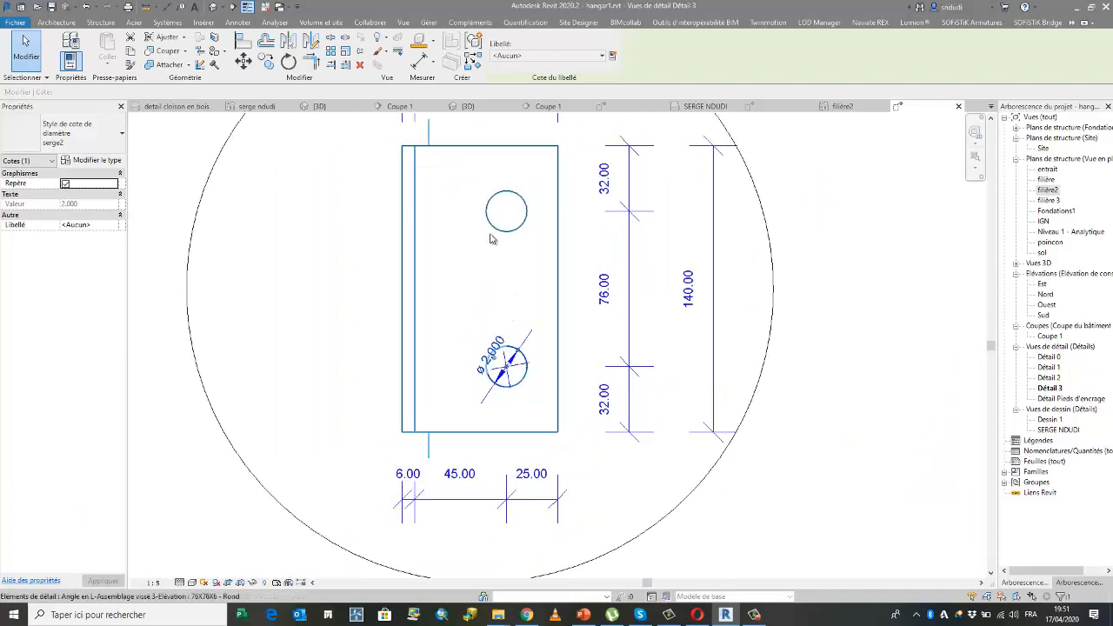
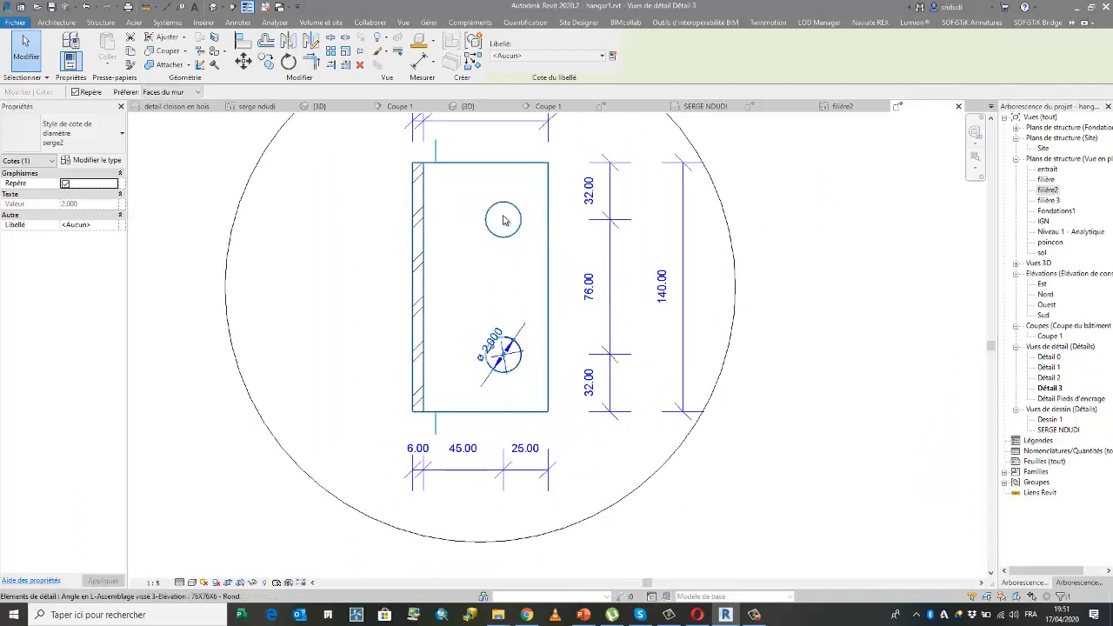
scroll(567, 411, "down", 1)
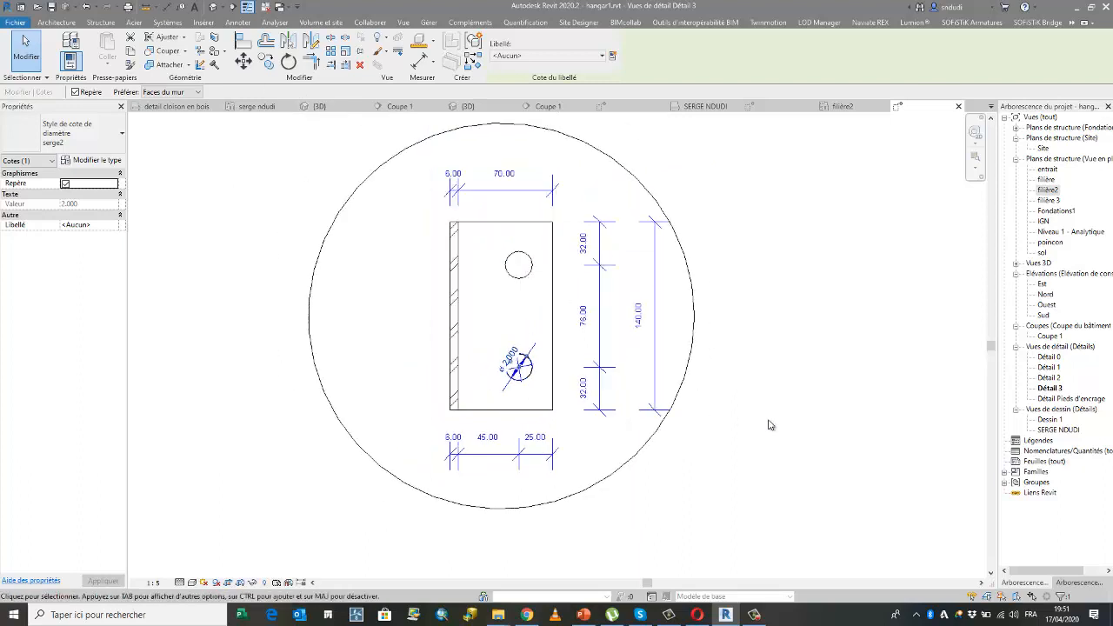
left_click(266, 62)
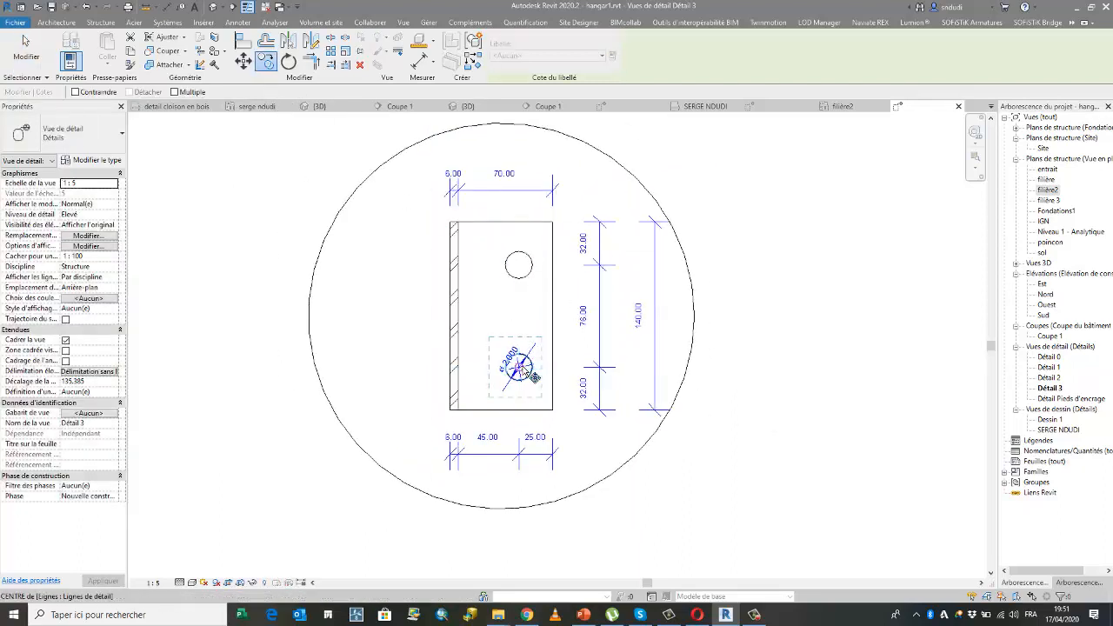
left_click(519, 367)
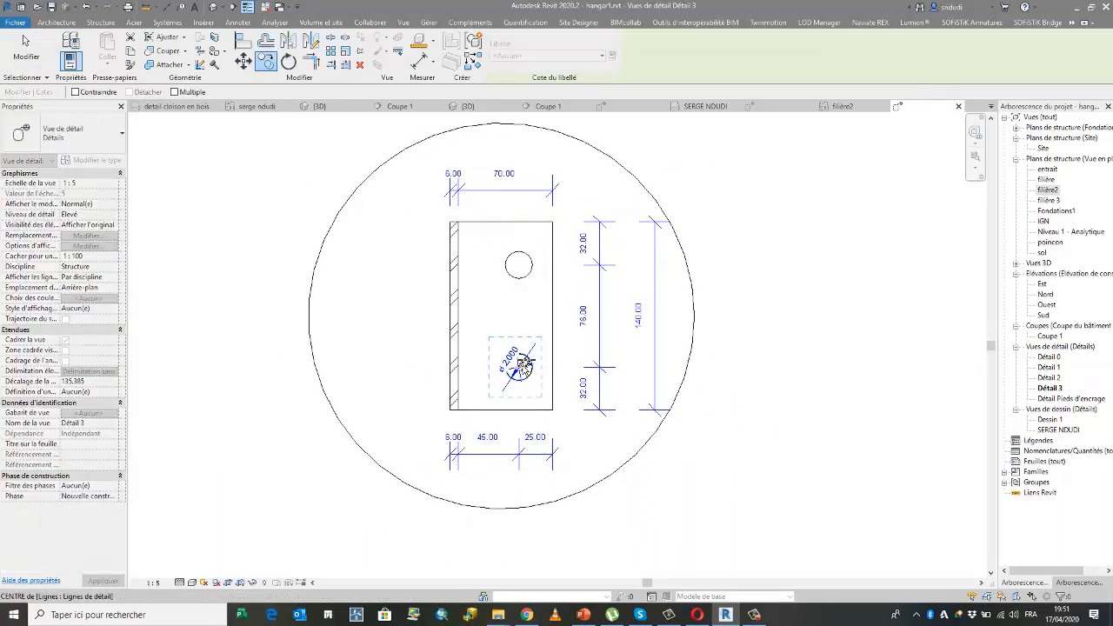
left_click(519, 265)
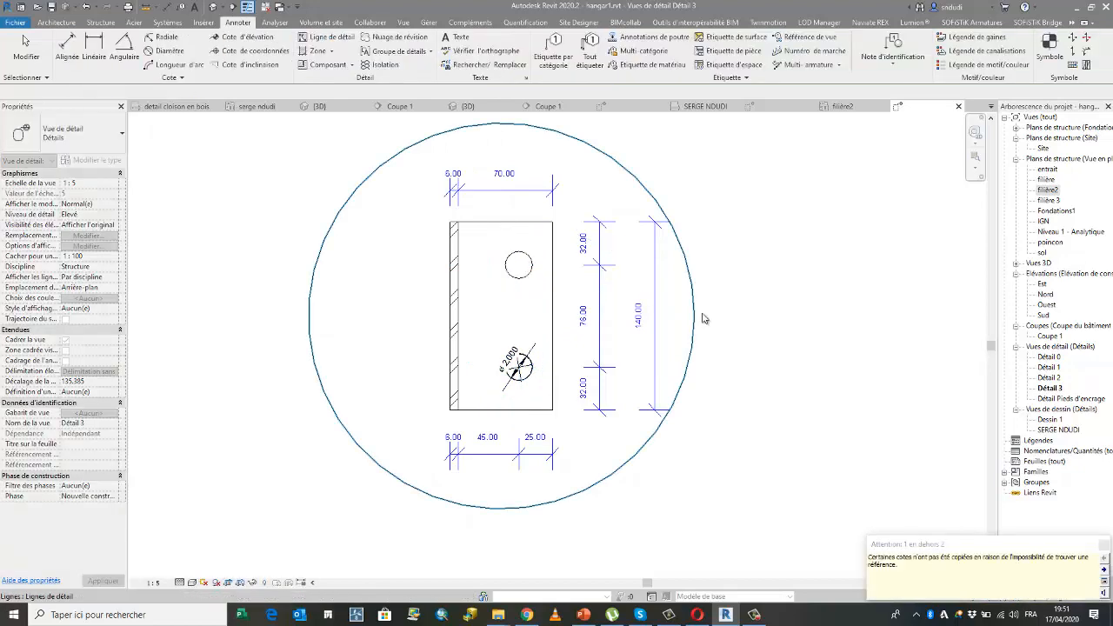
left_click(1104, 545)
Step: Copy the traced detail-line circle from the lower bolt hole onto the upper one, using its lower quadrant as the base point
scroll(548, 391, "up", 5)
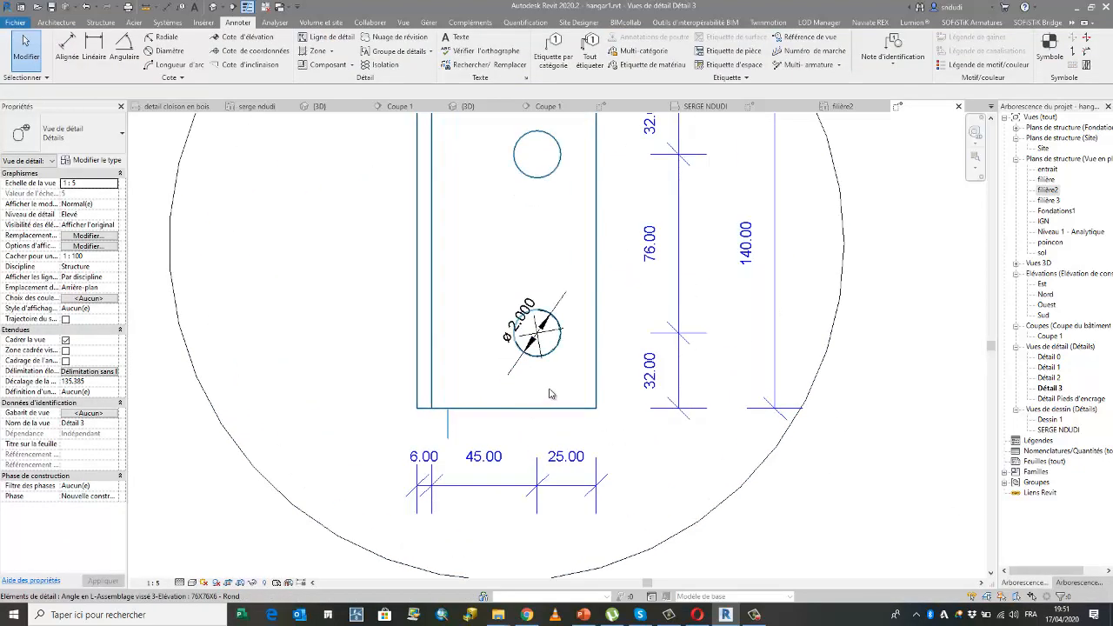
scroll(564, 350, "up", 1)
left_click(561, 338)
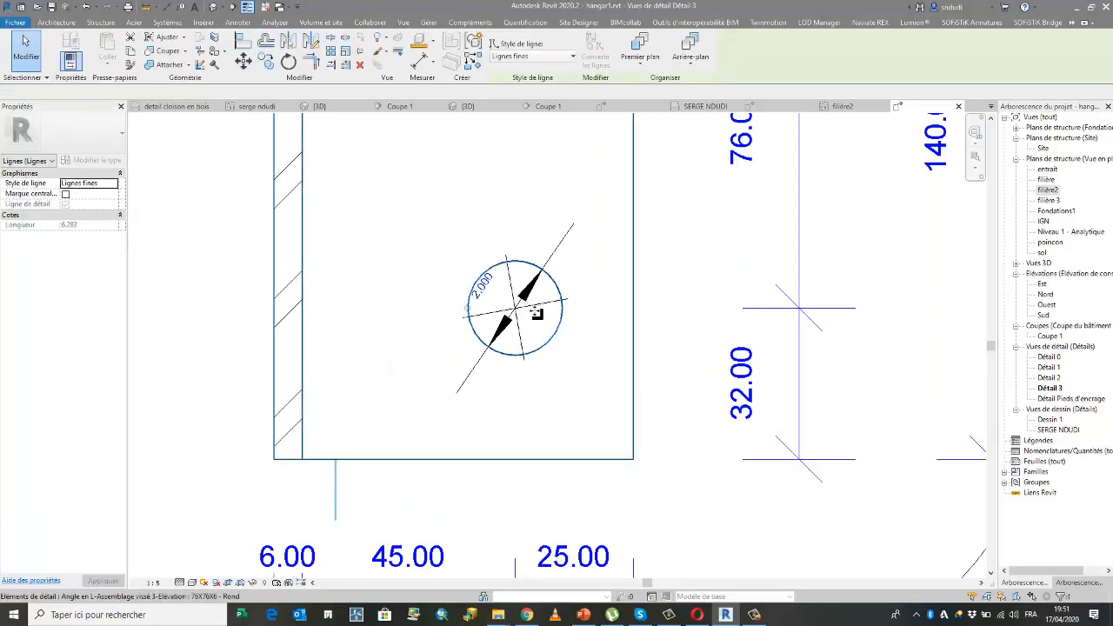
left_click(539, 324, "ctrl")
key("Escape")
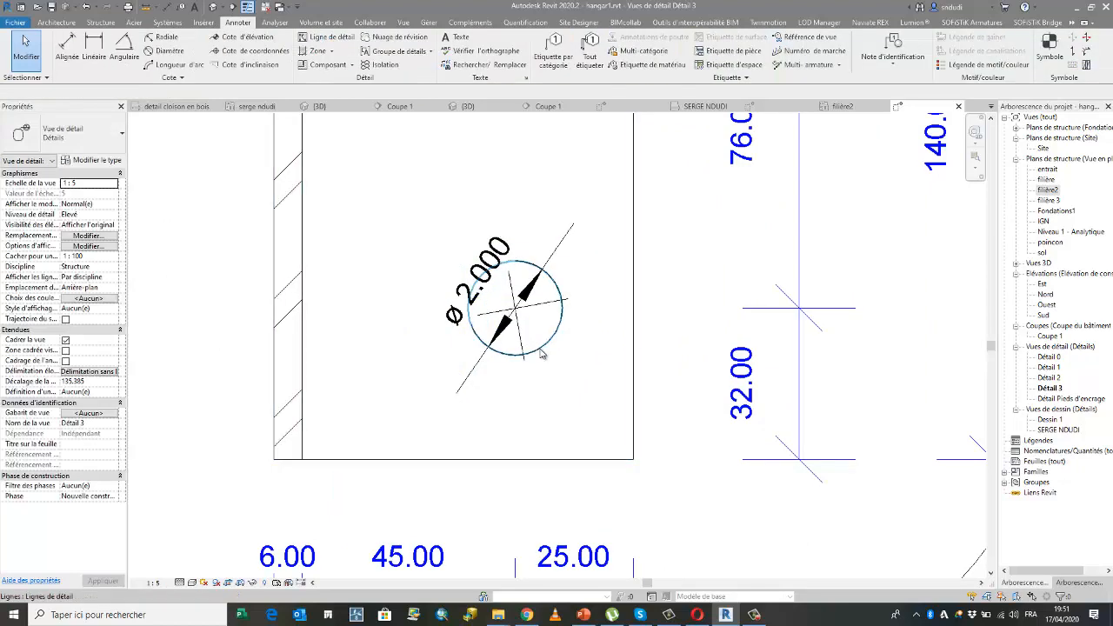
left_click(545, 352)
scroll(487, 444, "down", 3)
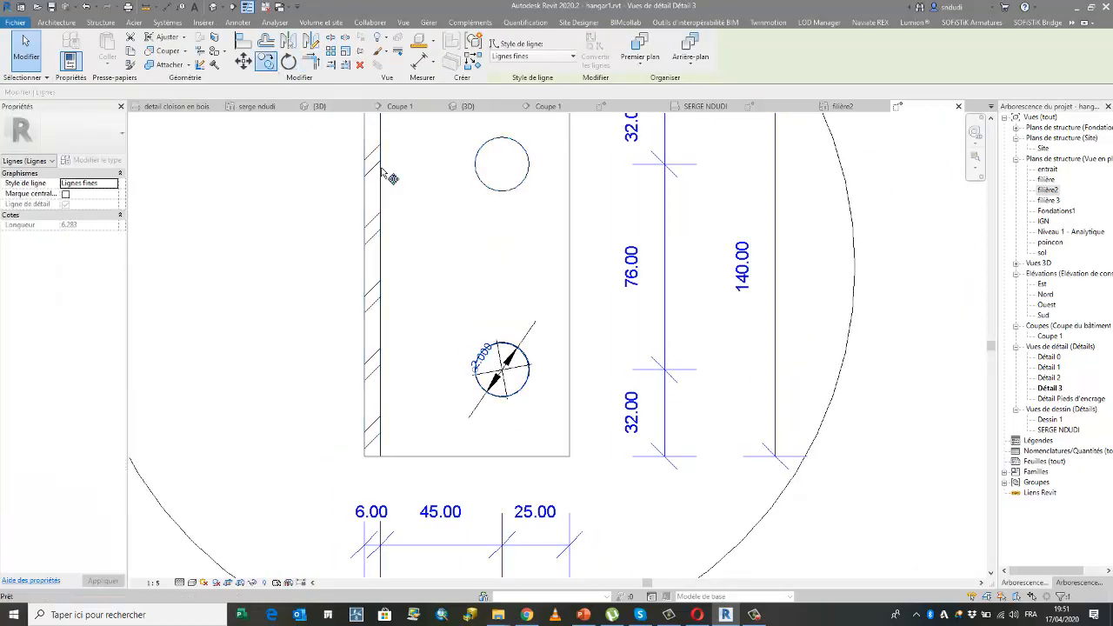
left_click(266, 61)
left_click(511, 398)
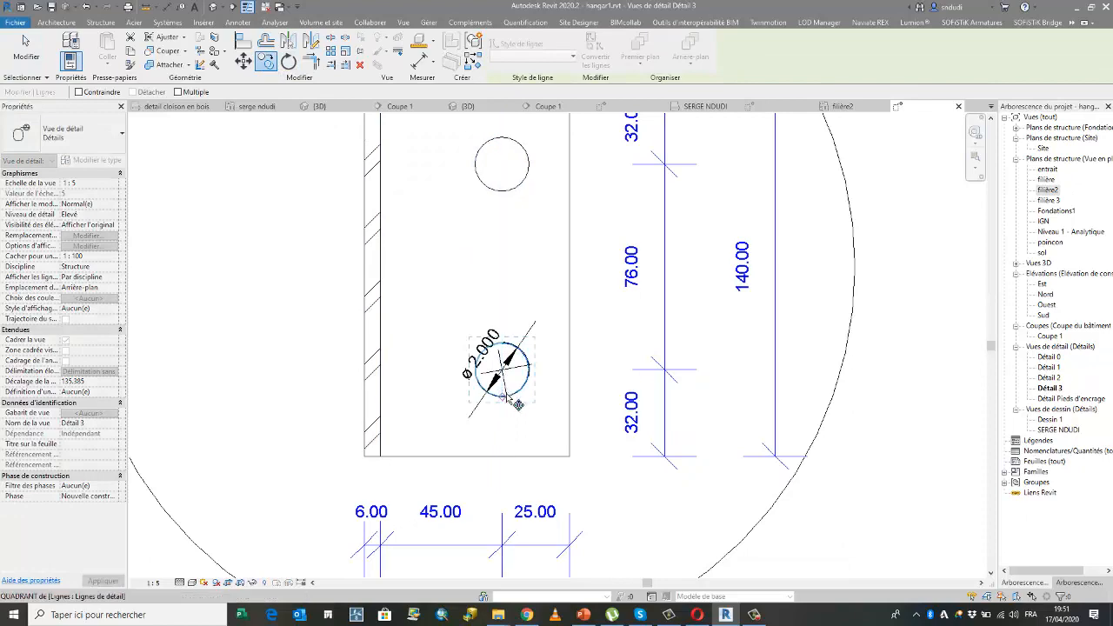
left_click(504, 190)
scroll(505, 323, "down", 3)
left_click(572, 342)
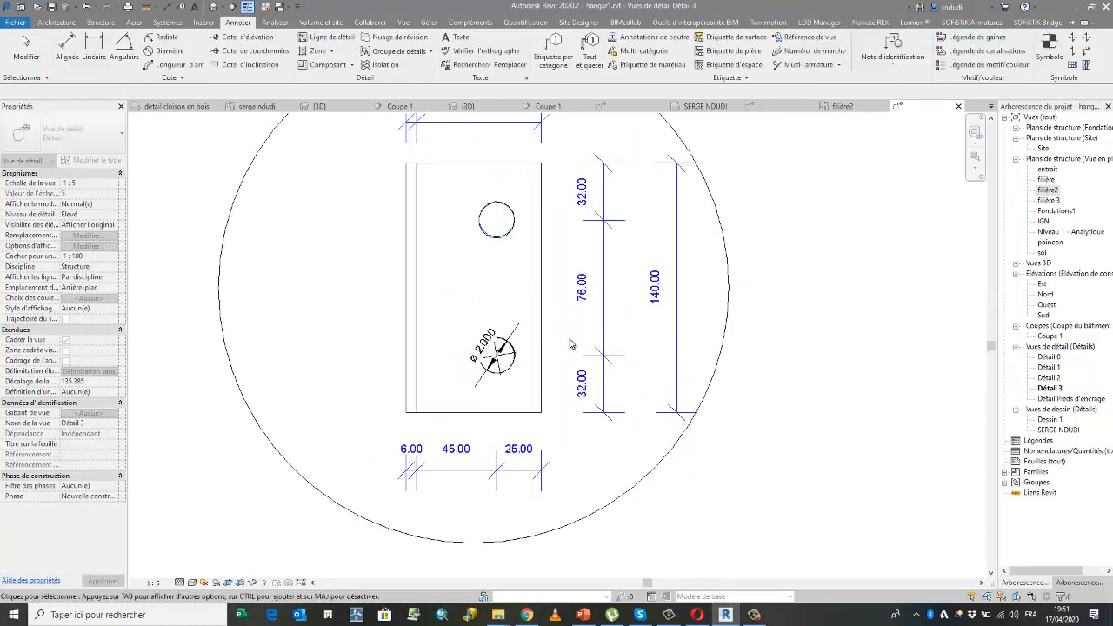
Step: Examine how closely the copied circle matches the outline of the plate's upper bolt hole
scroll(504, 268, "up", 1)
scroll(504, 231, "up", 8)
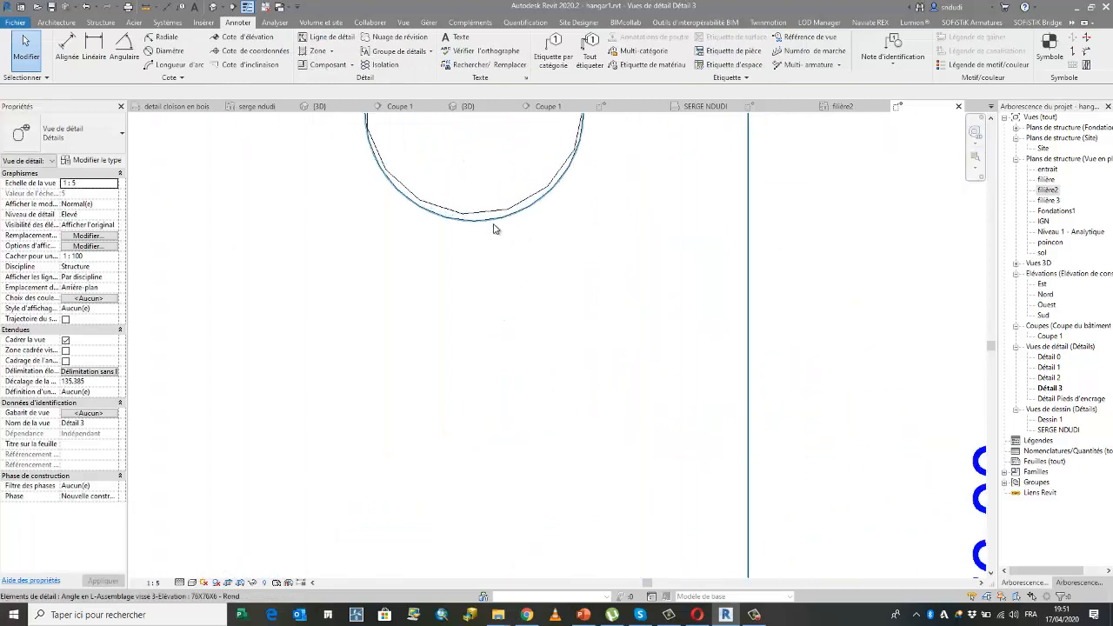
scroll(494, 224, "down", 4)
scroll(485, 315, "up", 1)
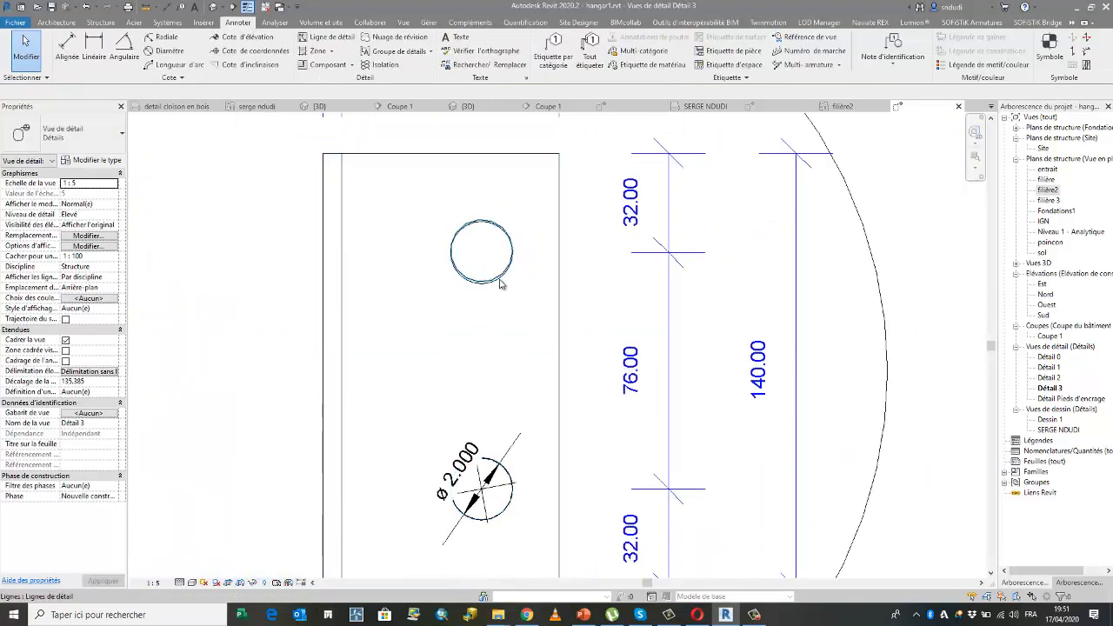
scroll(513, 264, "up", 1)
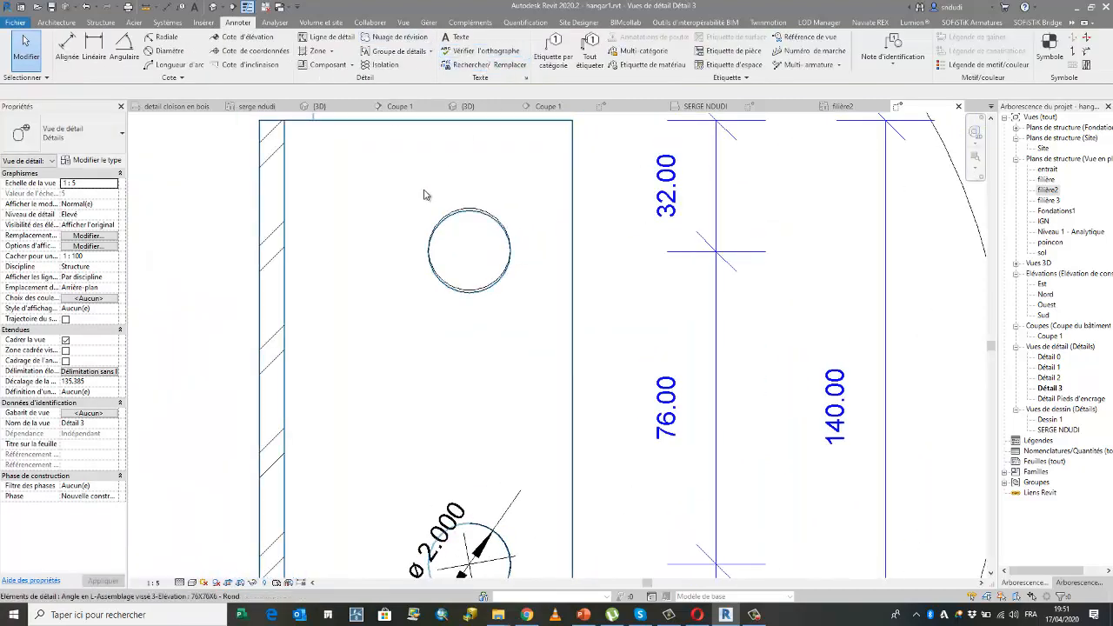
scroll(425, 196, "down", 2)
scroll(487, 348, "down", 2)
scroll(500, 367, "down", 1)
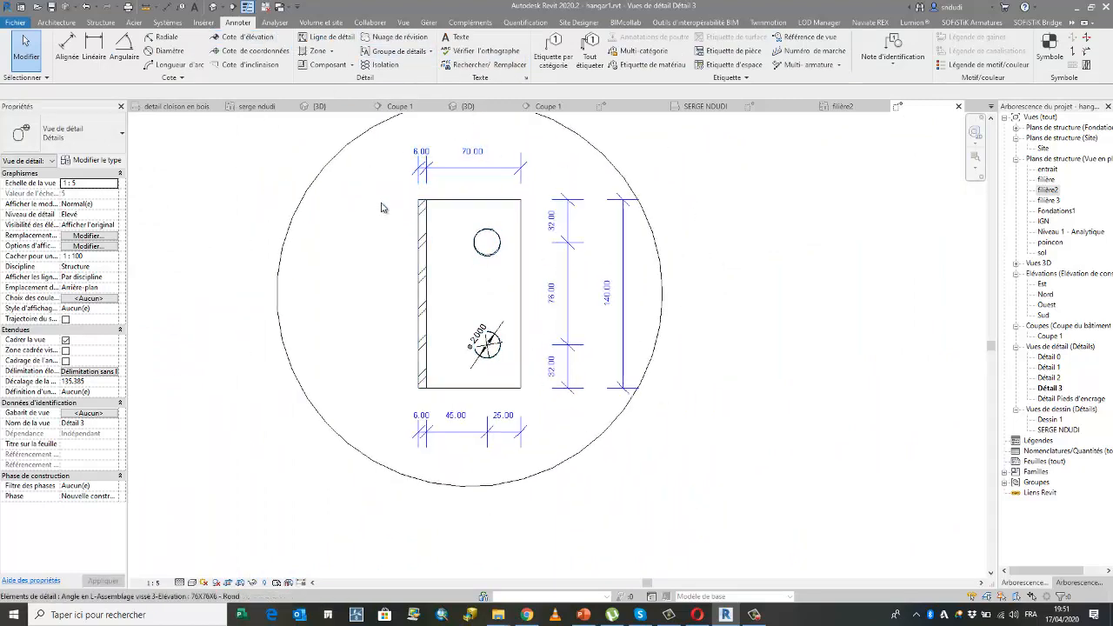
Step: Add a diameter dimension to the copied circle on the upper bolt hole, using the Diamètre - Arial 2.5 mm style
left_click(181, 7)
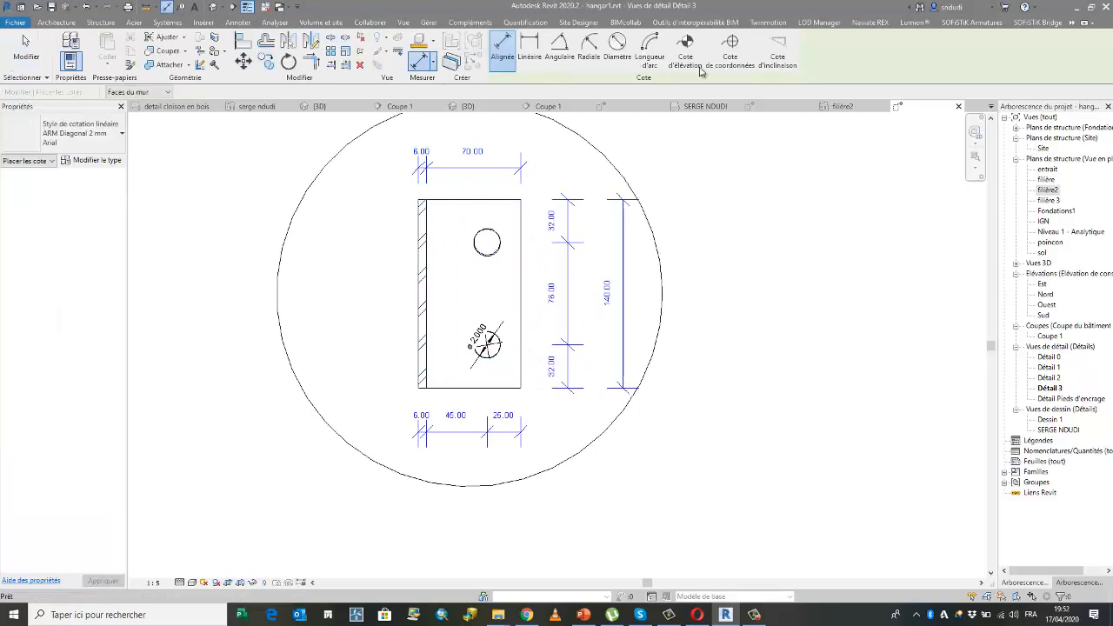
left_click(617, 50)
scroll(512, 252, "up", 1)
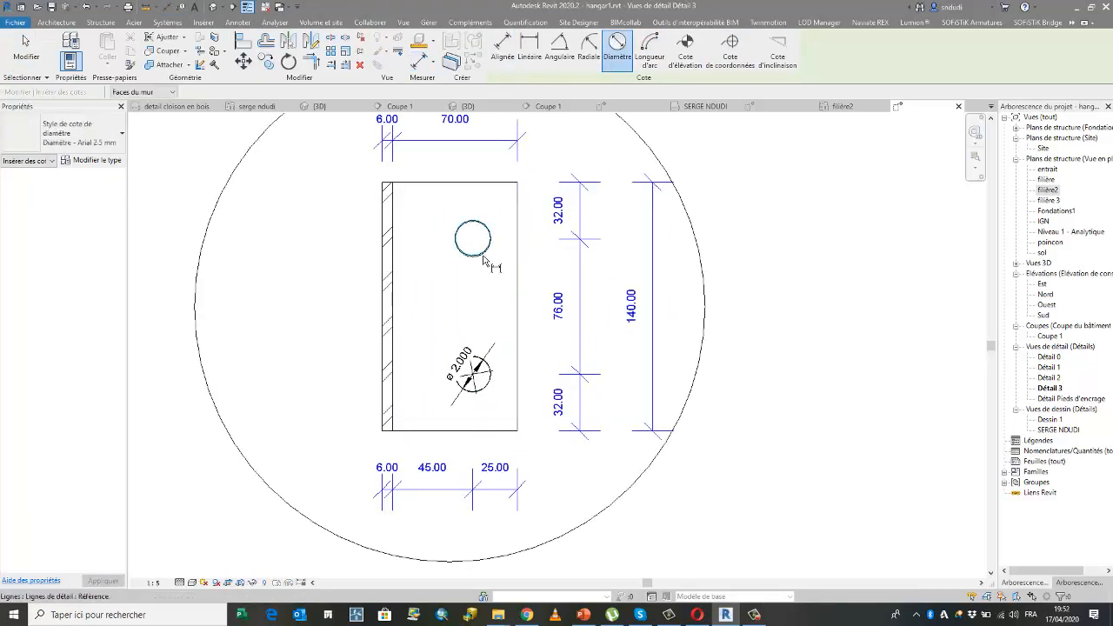
left_click(484, 255)
left_click(562, 158)
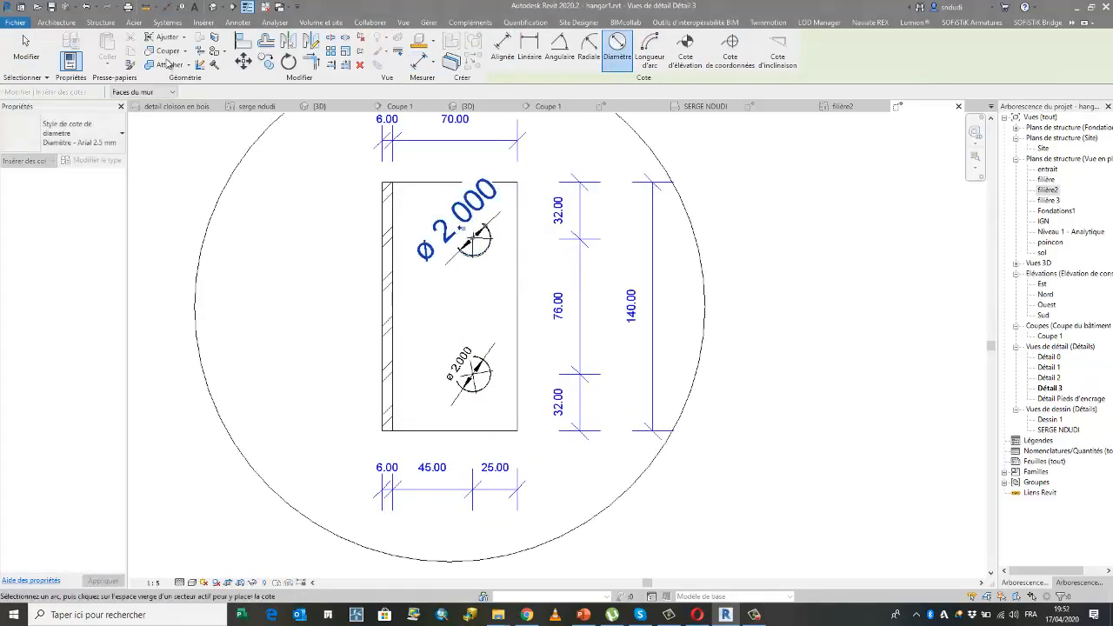
Step: Try to match the small-text style from the lower hole's diameter dimension onto the upper hole's diameter dimension
left_click(130, 65)
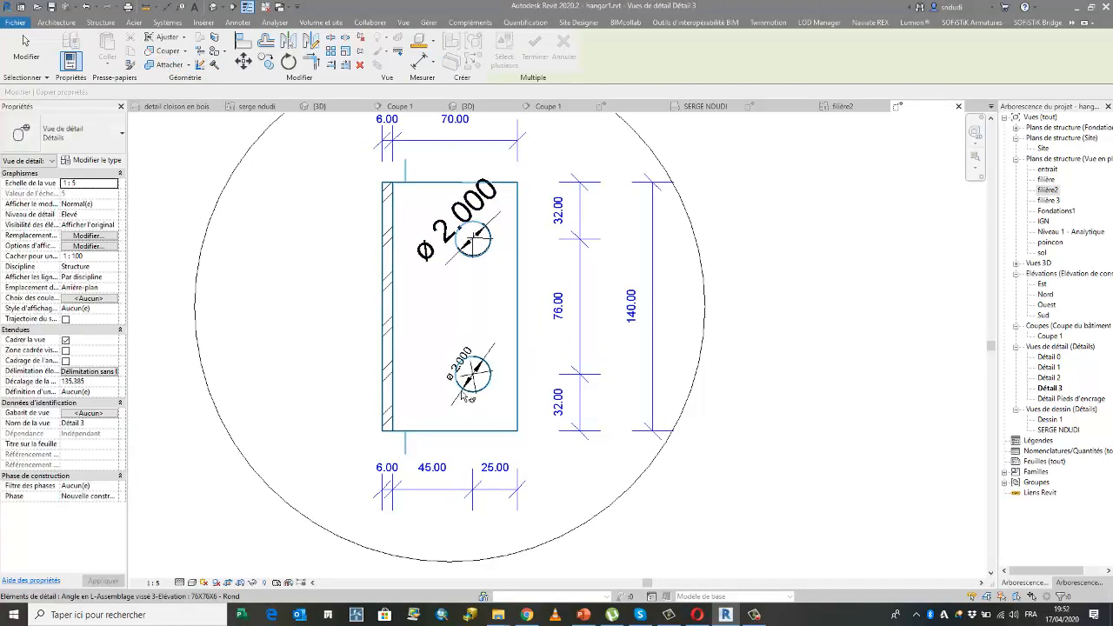
scroll(476, 374, "up", 2)
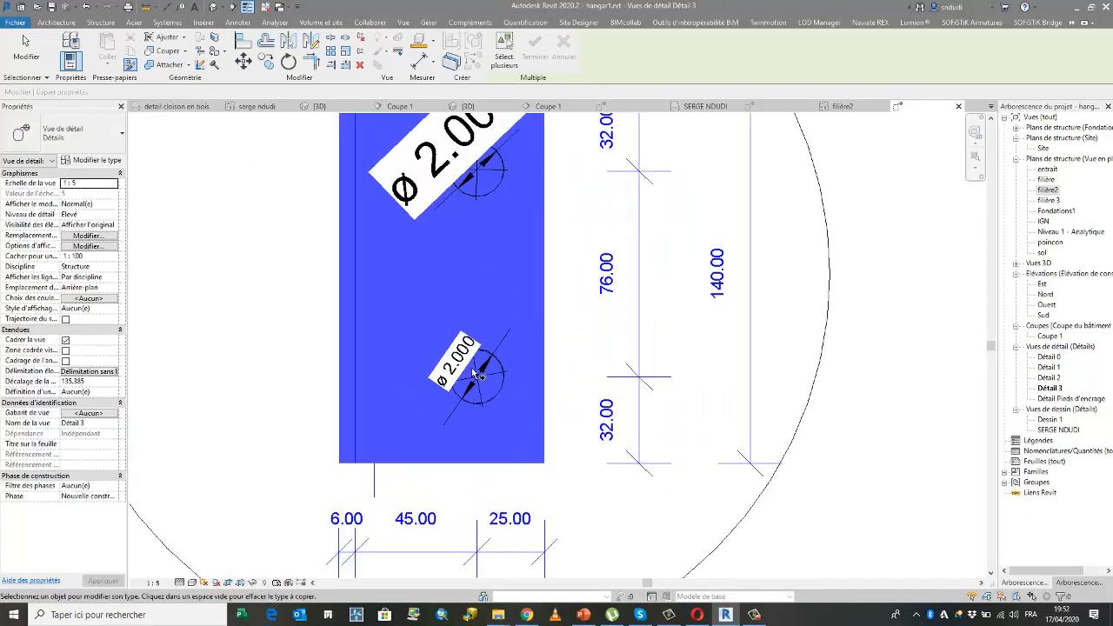
left_click(457, 359)
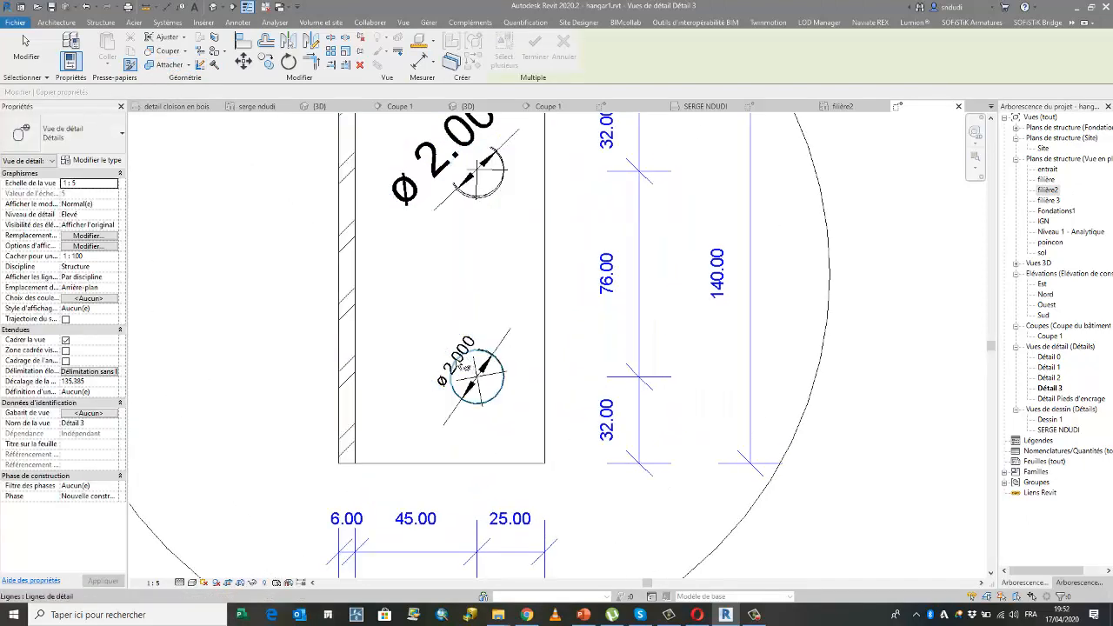
left_click(449, 384)
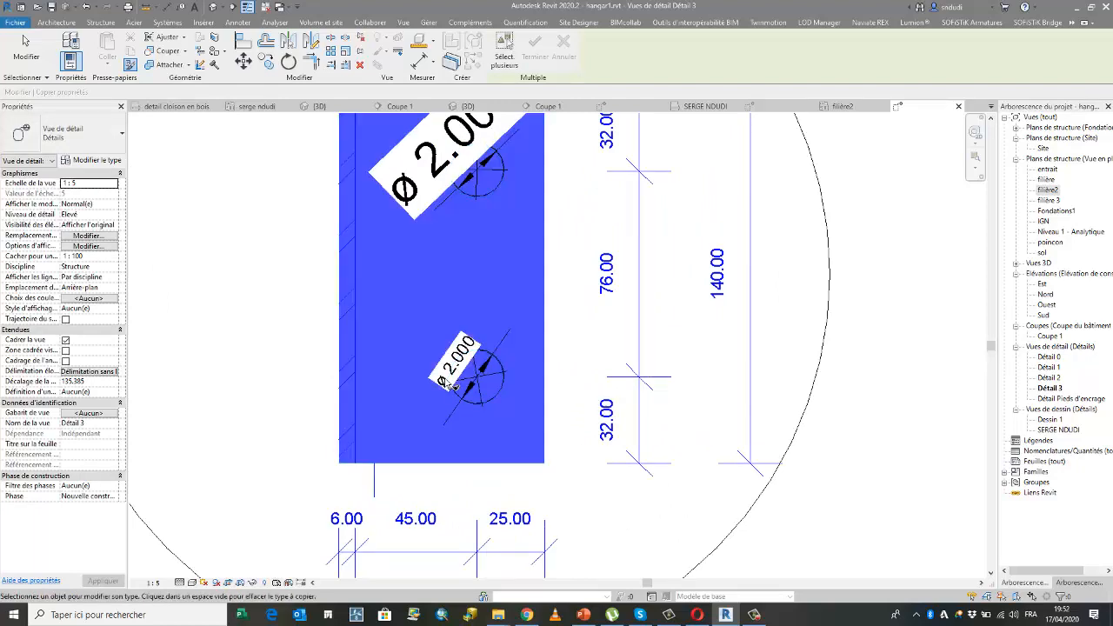
key("Escape")
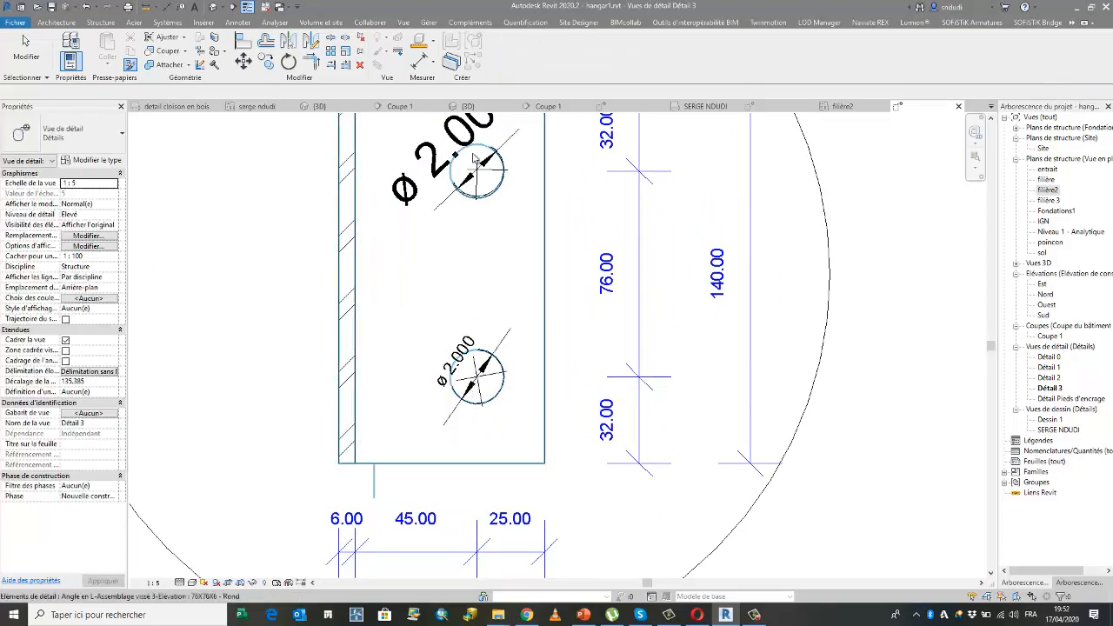
key("Escape")
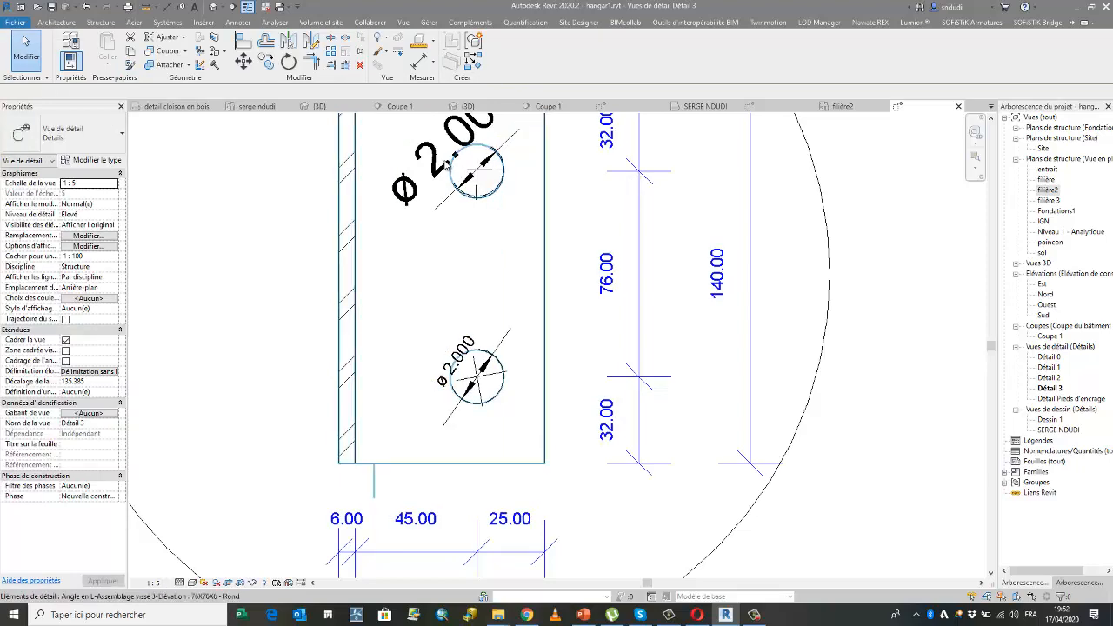
left_click(468, 173)
key("Escape")
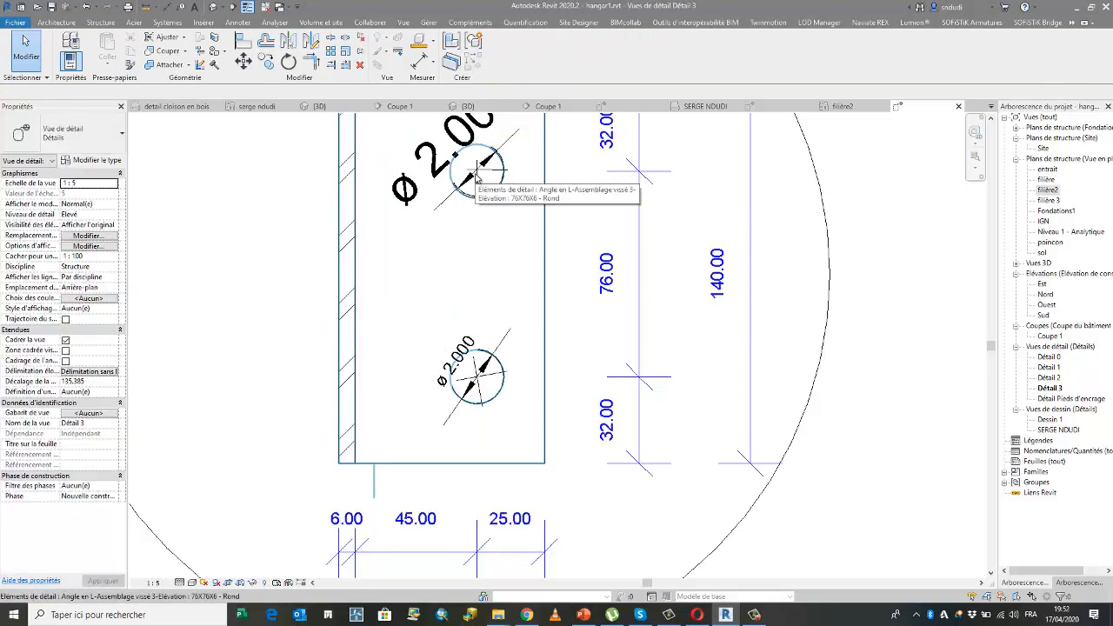
Step: Change the upper bolt hole's diameter dimension to the serge2 diameter style
left_click(477, 178)
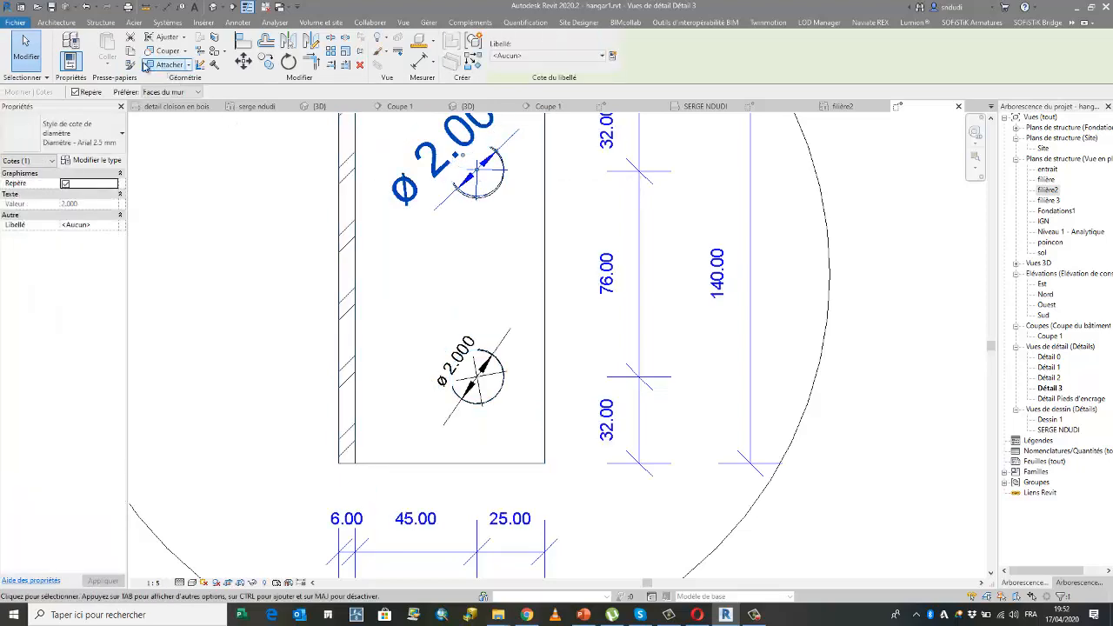
left_click(83, 133)
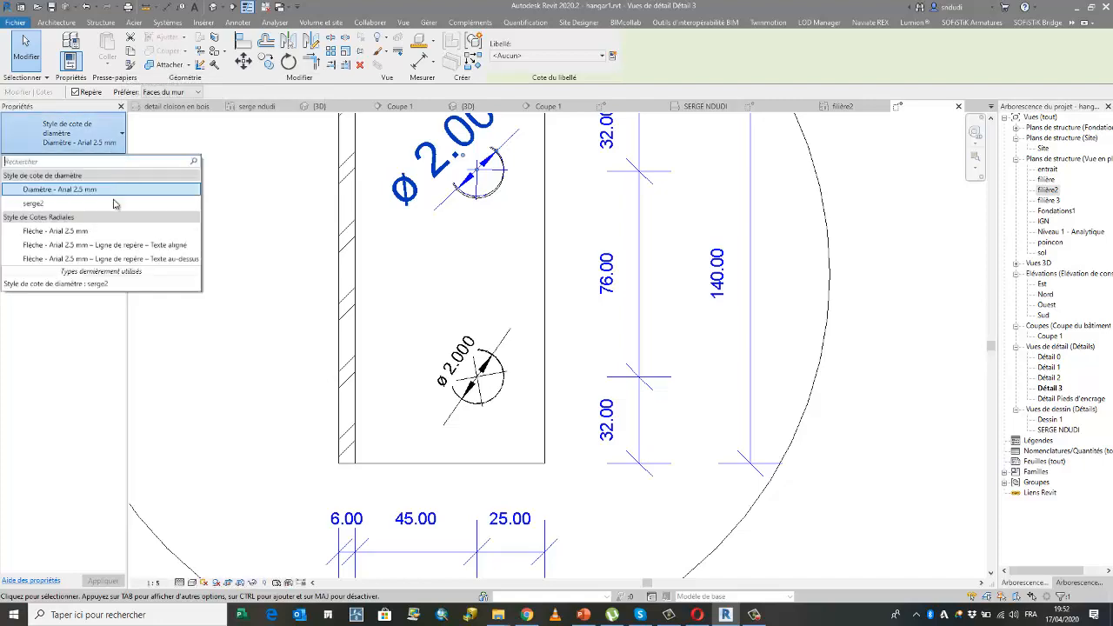
left_click(104, 282)
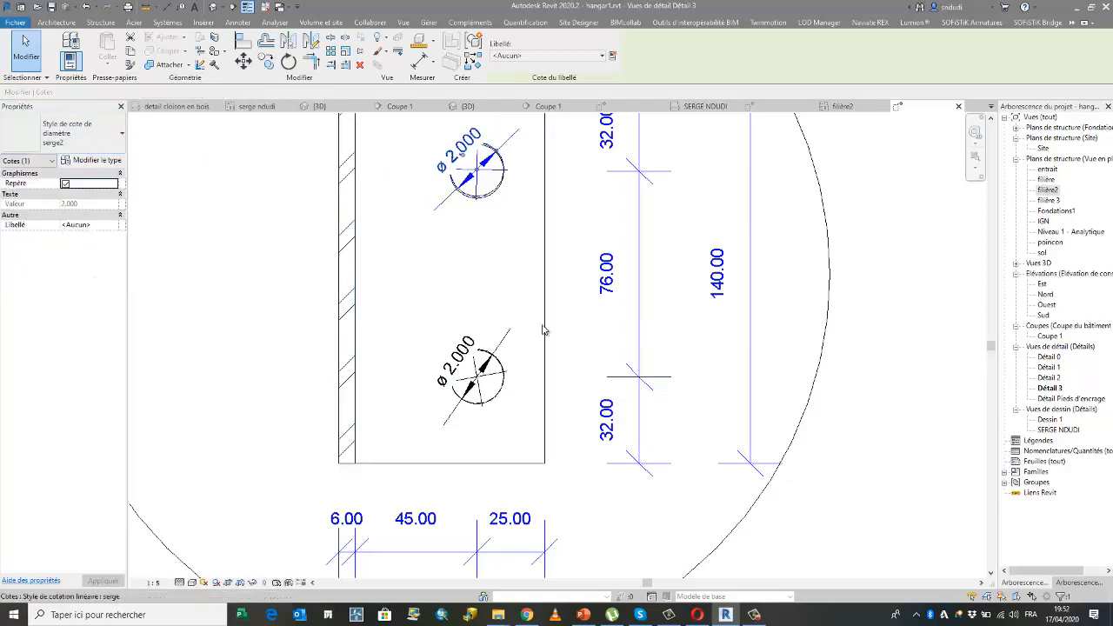
Step: Set the line style of the large circle around the dimensioned angle plate to Lignes épaisses
scroll(763, 318, "down", 3)
scroll(808, 324, "down", 6)
scroll(782, 314, "up", 3)
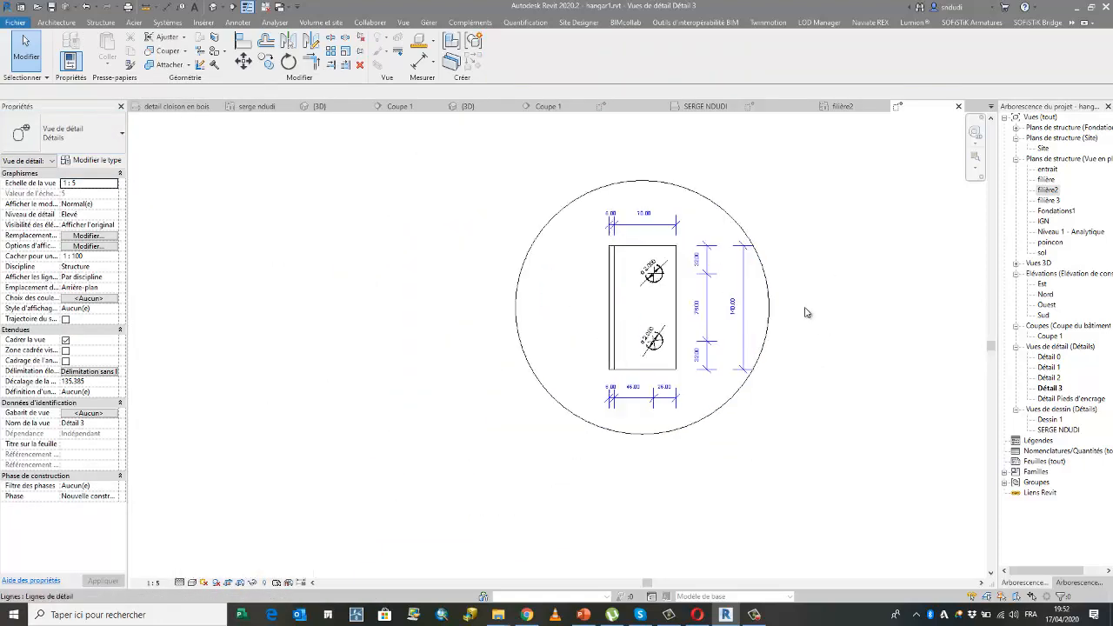
scroll(805, 311, "down", 2)
scroll(706, 272, "up", 3)
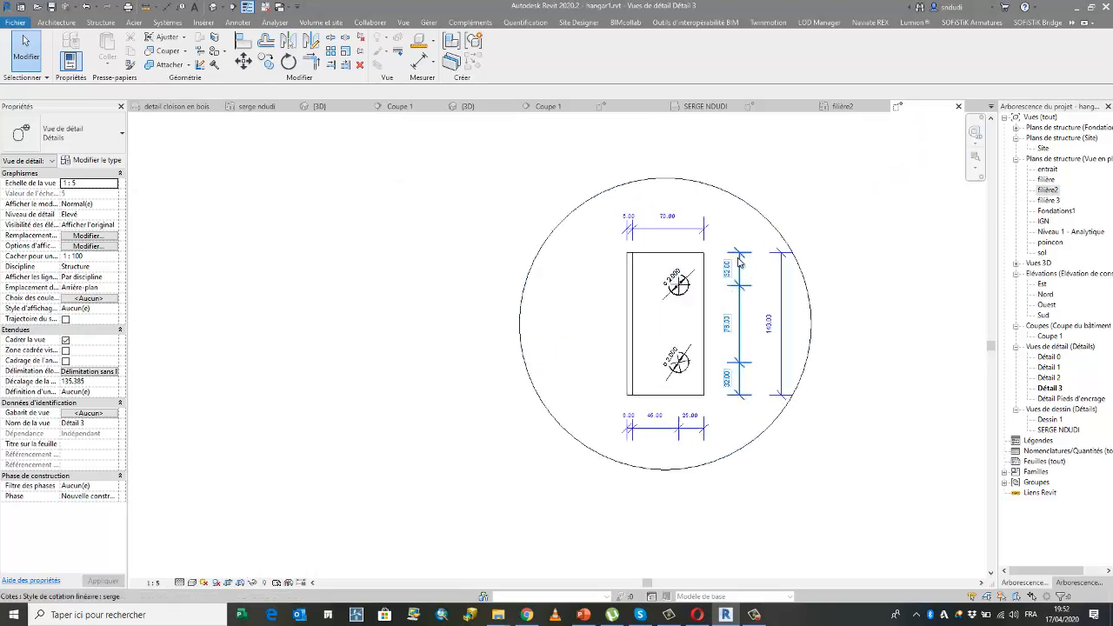
left_click(707, 184)
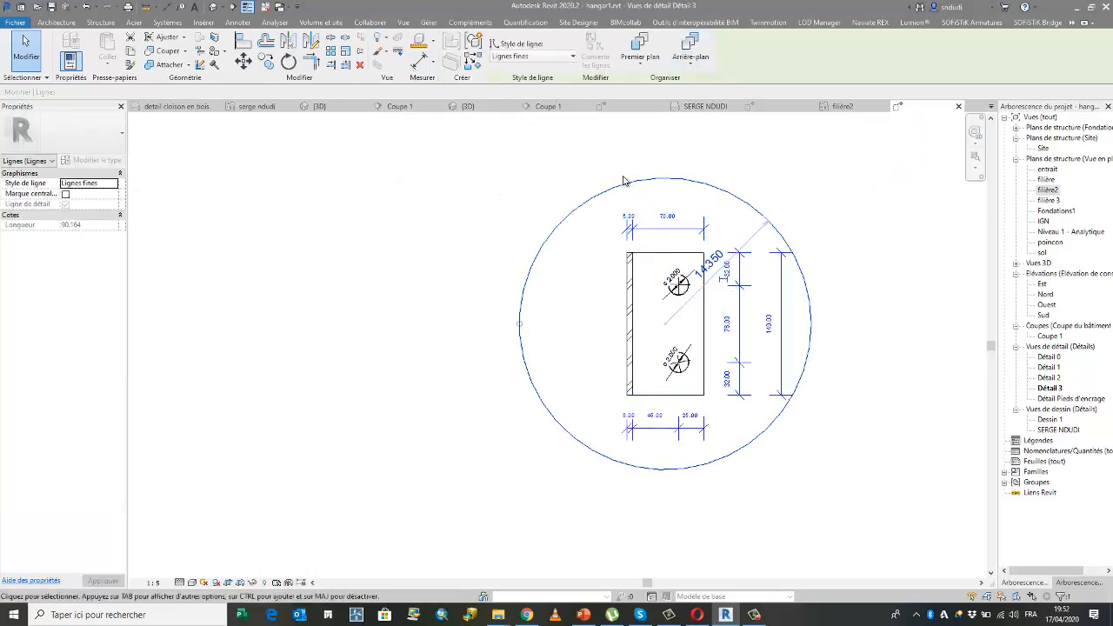
left_click(572, 57)
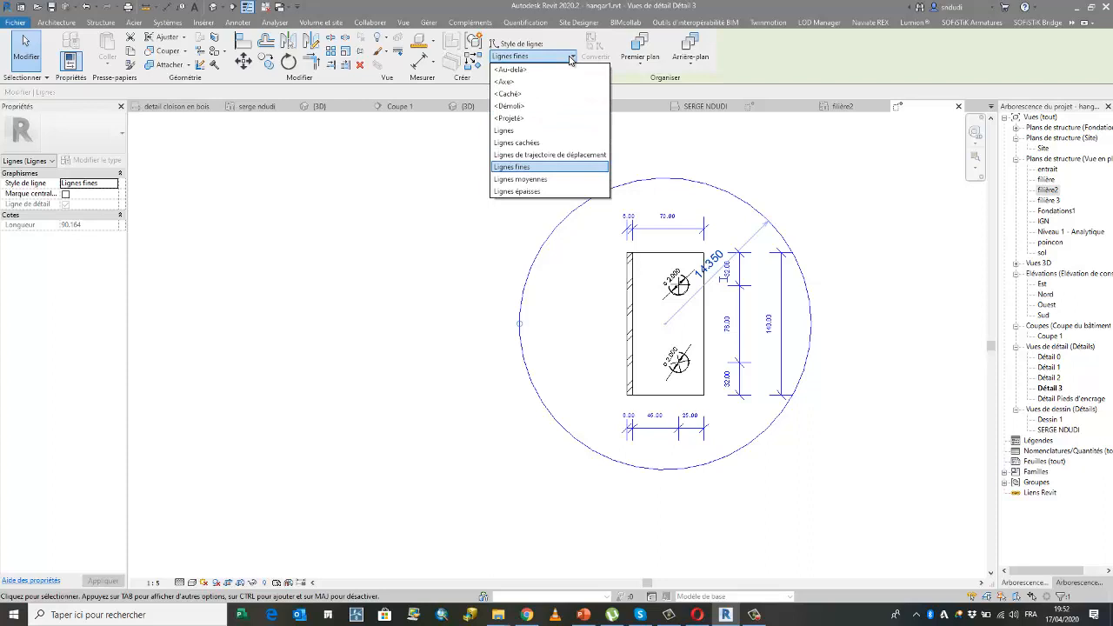
left_click(532, 166)
left_click(563, 59)
left_click(547, 190)
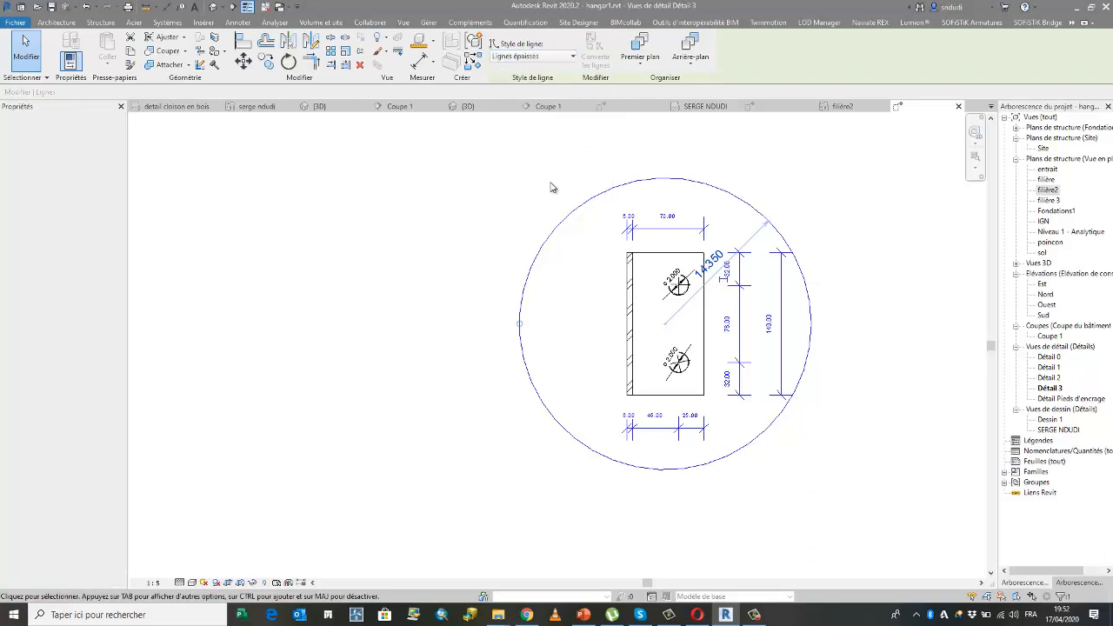
scroll(551, 188, "down", 3)
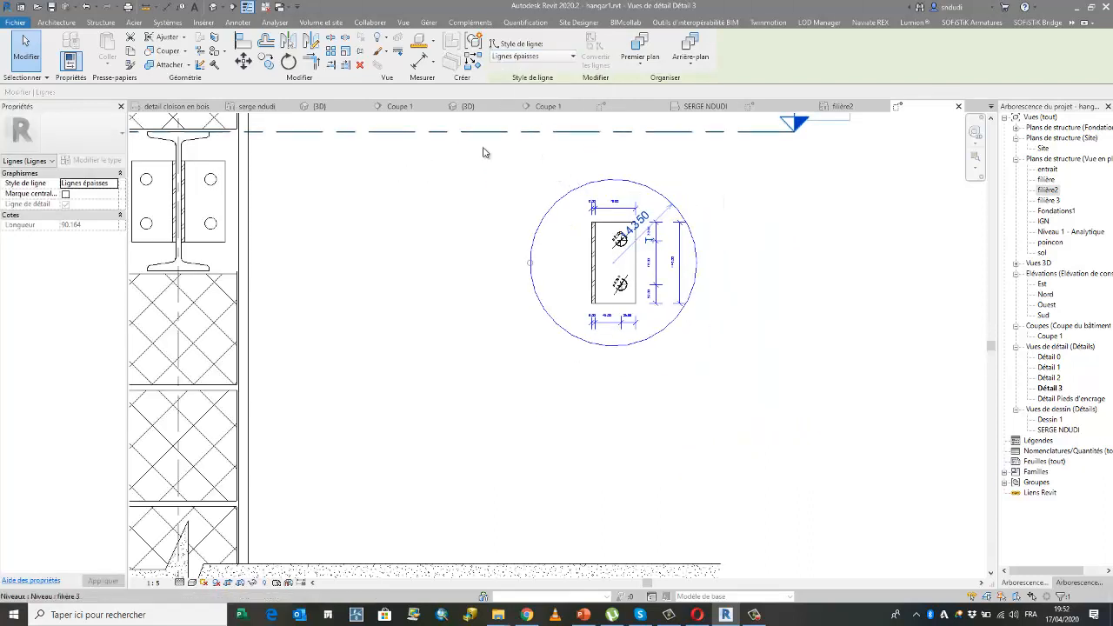
left_click(404, 218)
left_click(553, 216)
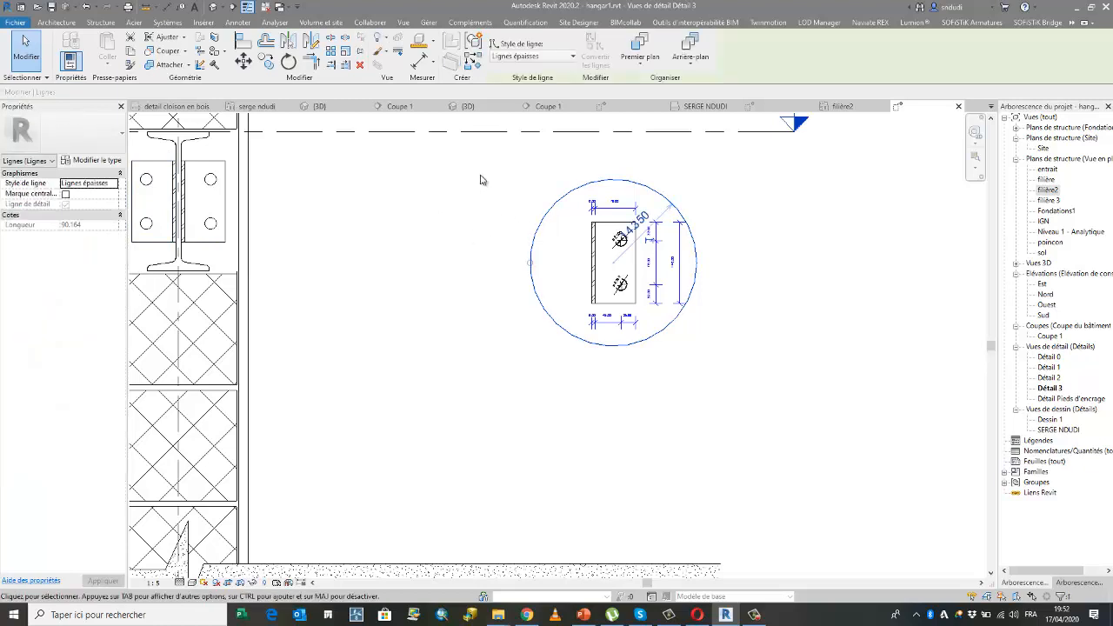
scroll(476, 179, "down", 1)
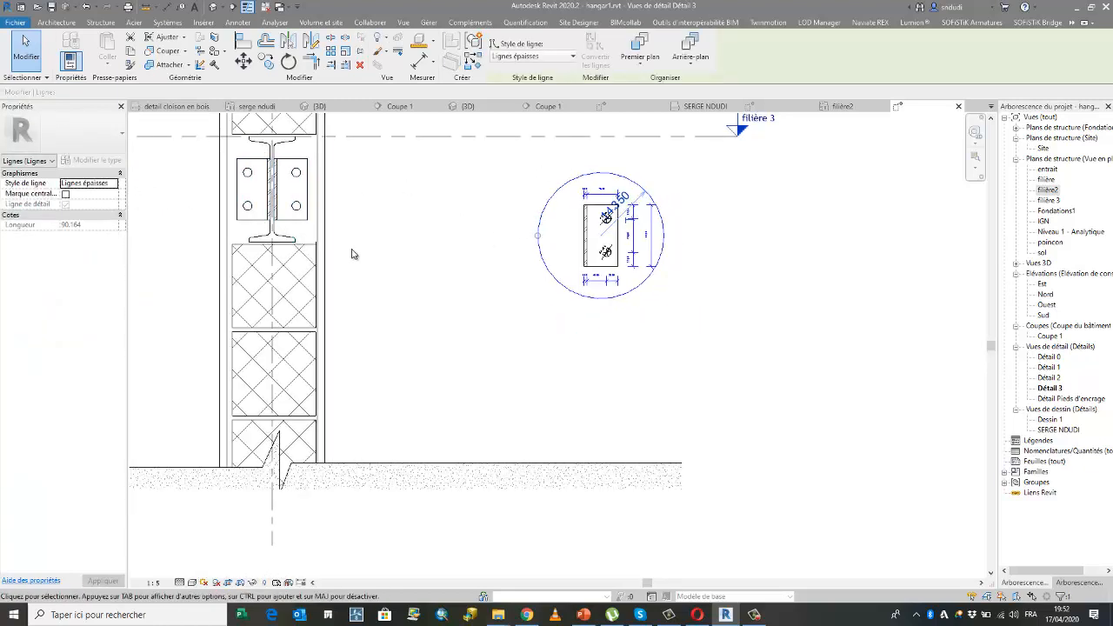
left_click(410, 273)
Step: Place an empty 2.5mm Arial text note with a one-segment leader pointing at the column's outer edge beside the beam
scroll(580, 349, "down", 1)
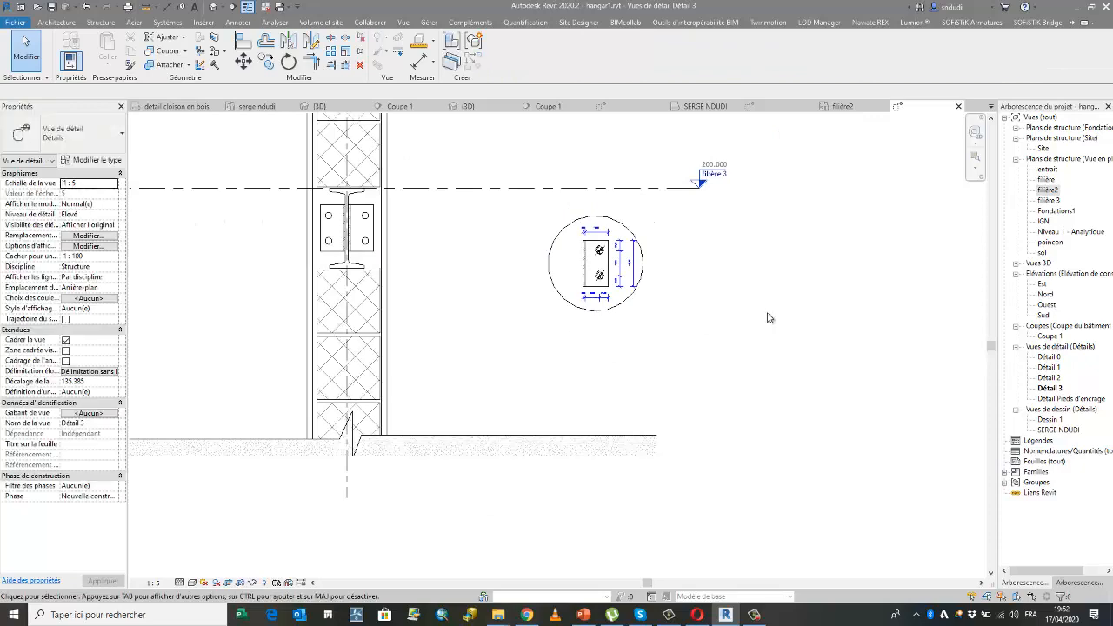
scroll(728, 322, "down", 1)
middle_click_drag(587, 246, 602, 278)
scroll(349, 307, "up", 1)
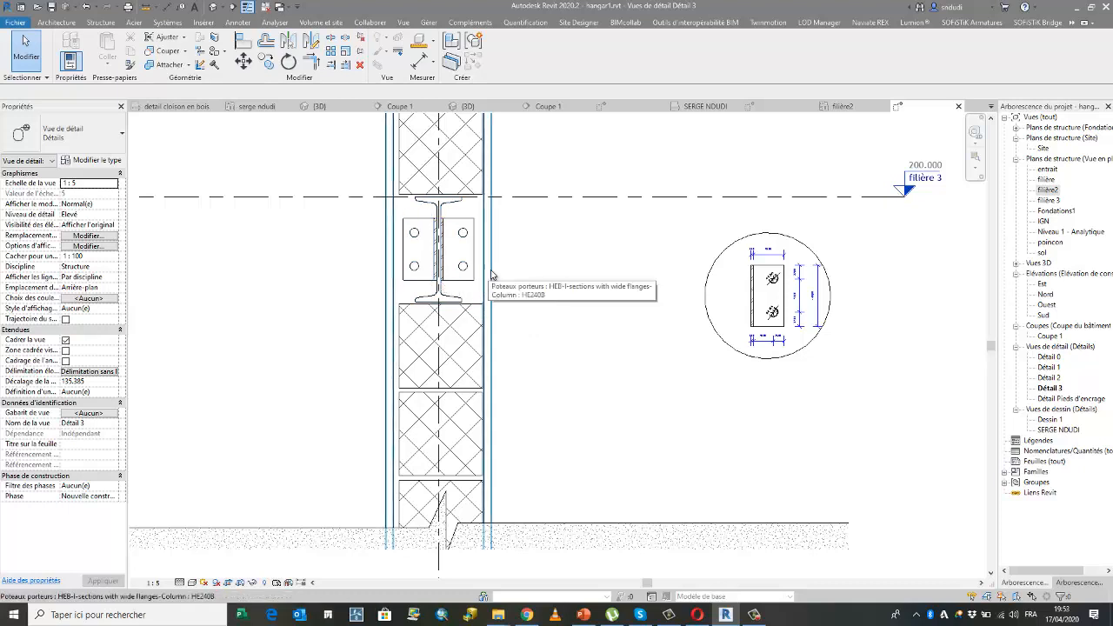
left_click(60, 23)
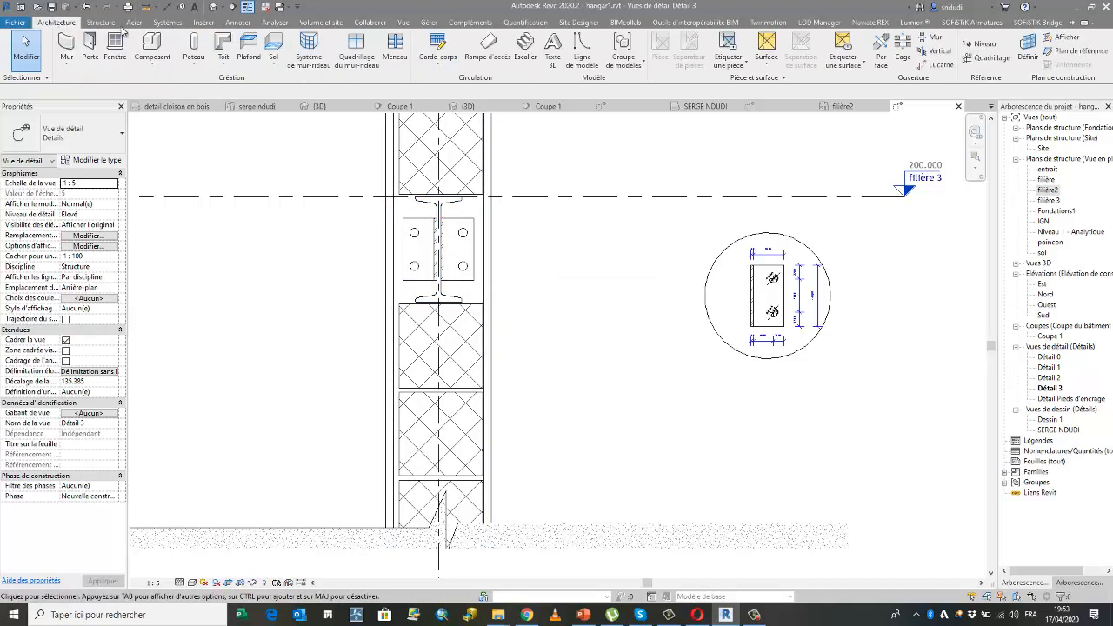
left_click(243, 22)
left_click(455, 42)
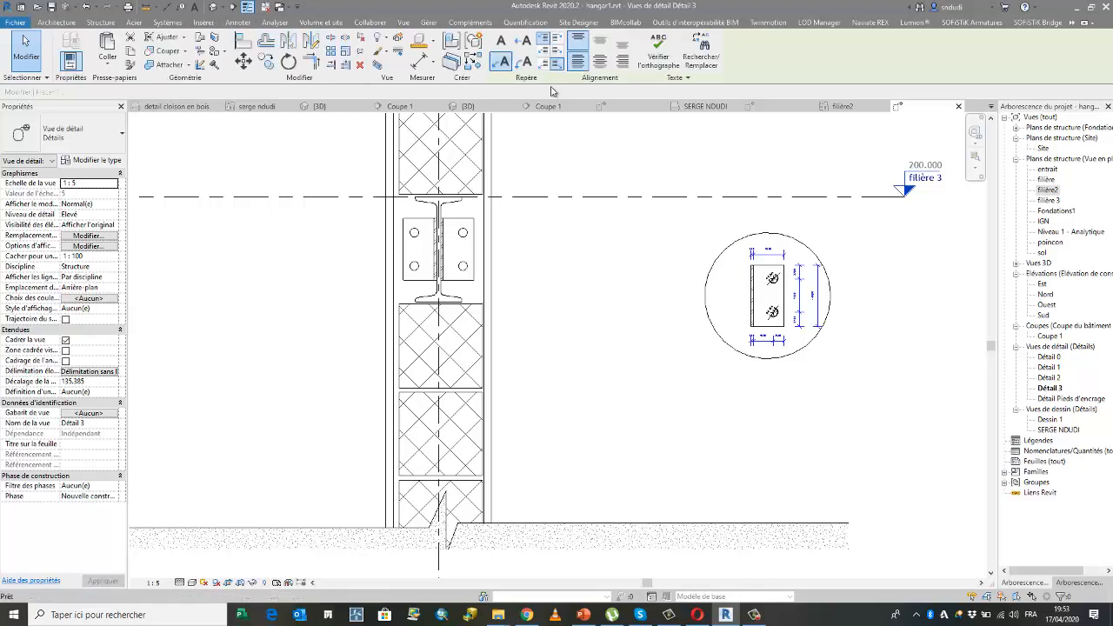
left_click(522, 42)
scroll(528, 353, "up", 1)
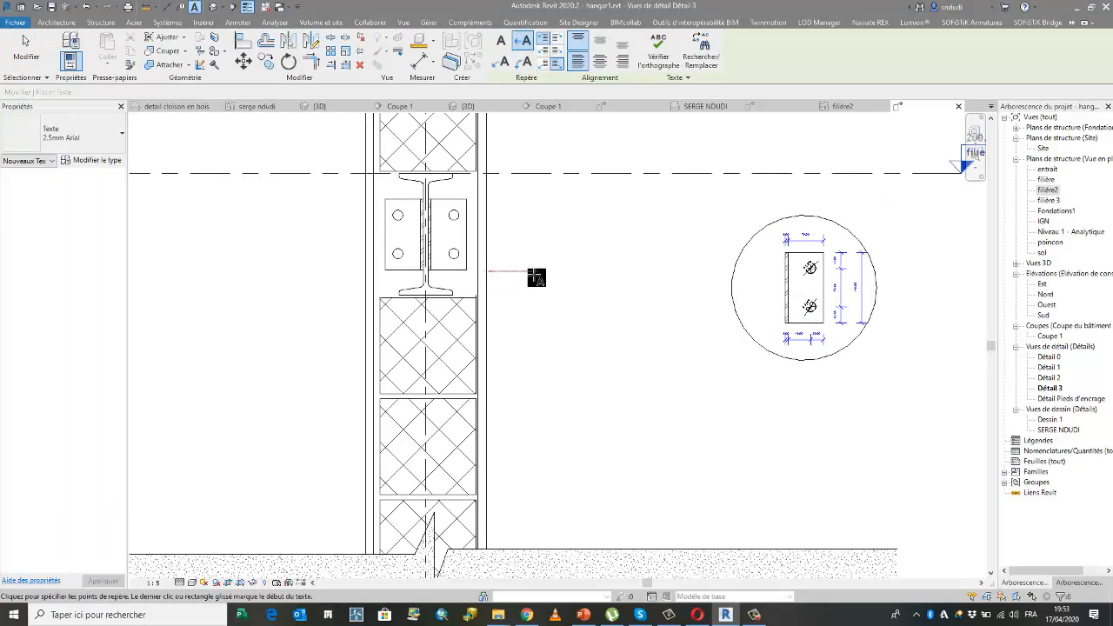
left_click(561, 276)
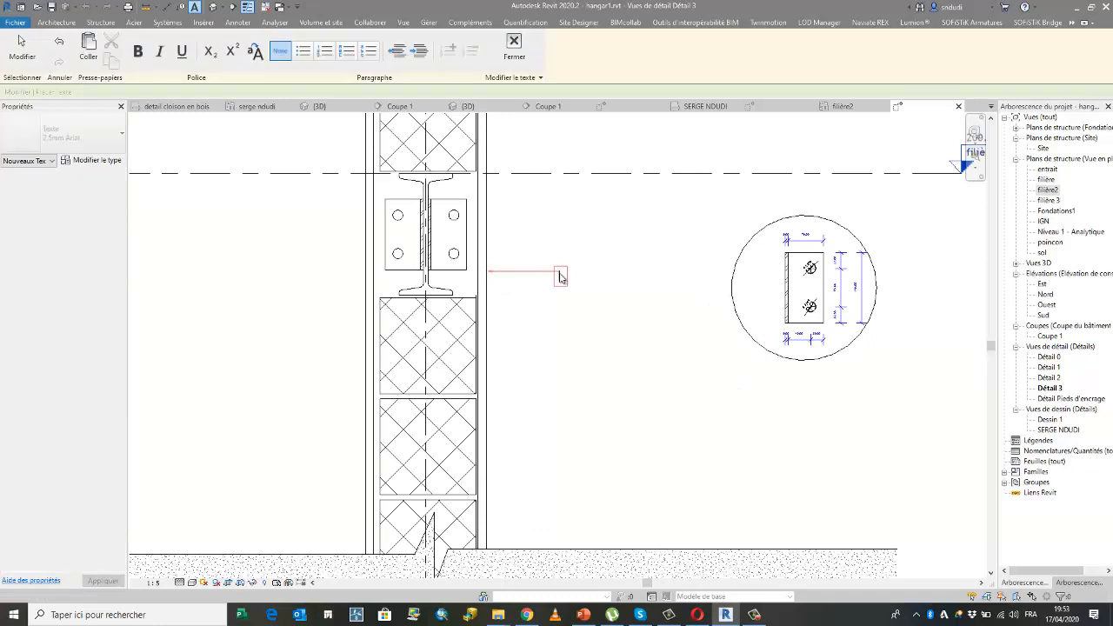
key("Escape")
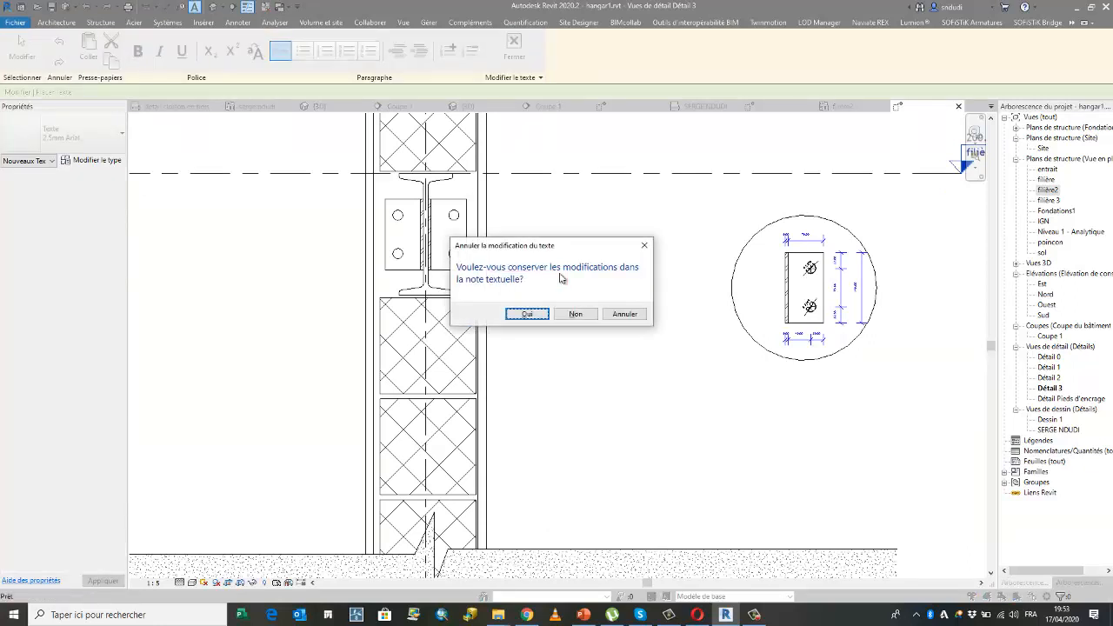
left_click(510, 316)
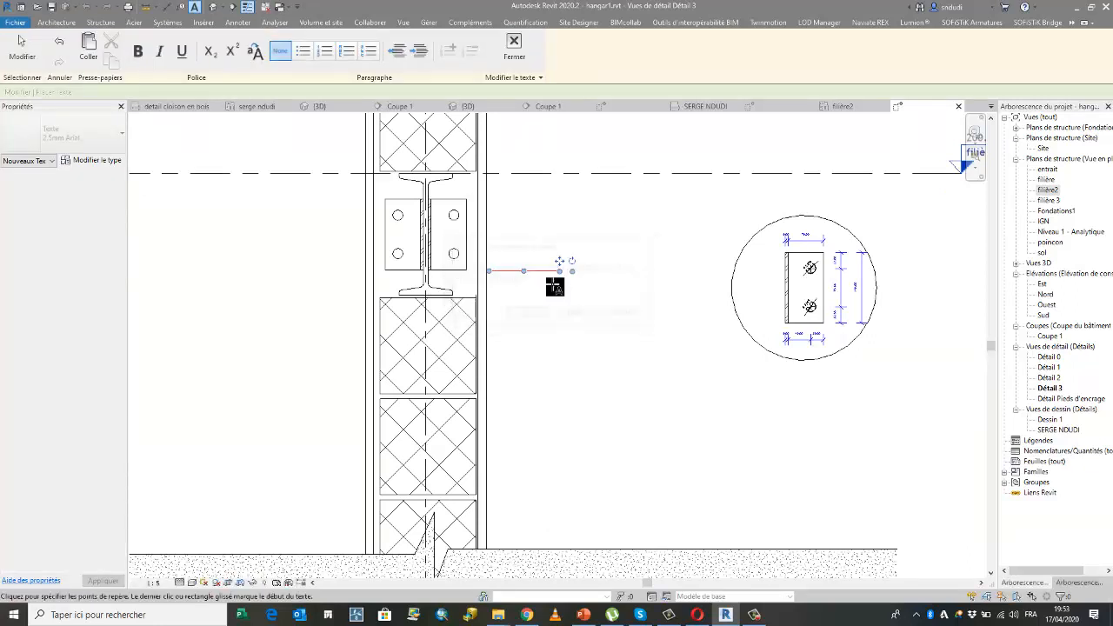
Step: Enter HEB240 as the text of the empty leader note beside the column
left_click(508, 284)
scroll(508, 285, "up", 5)
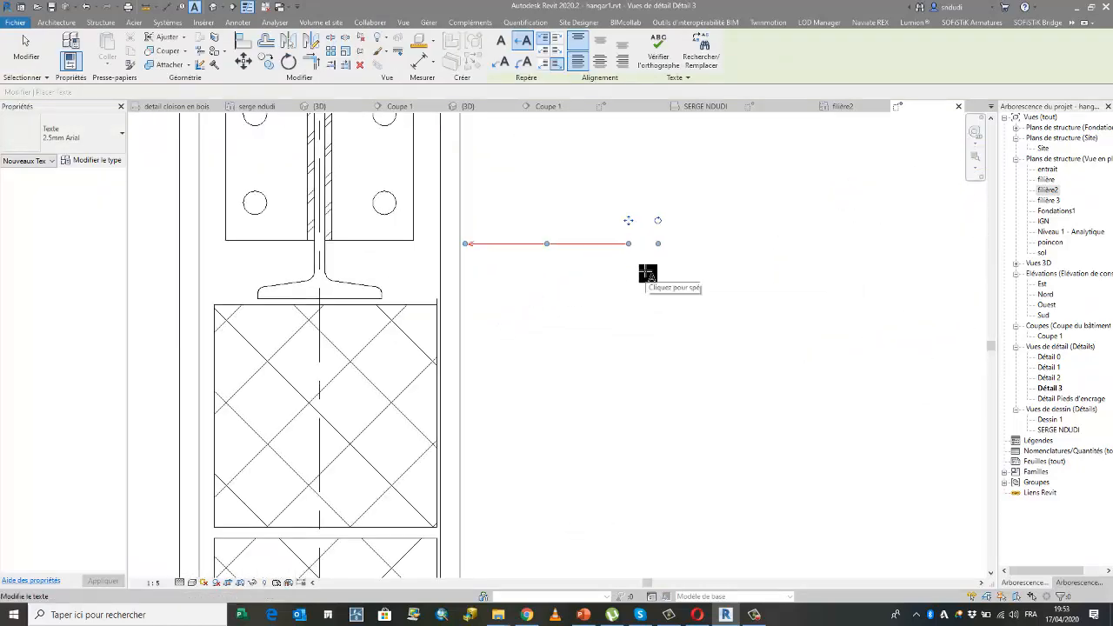
key("Escape")
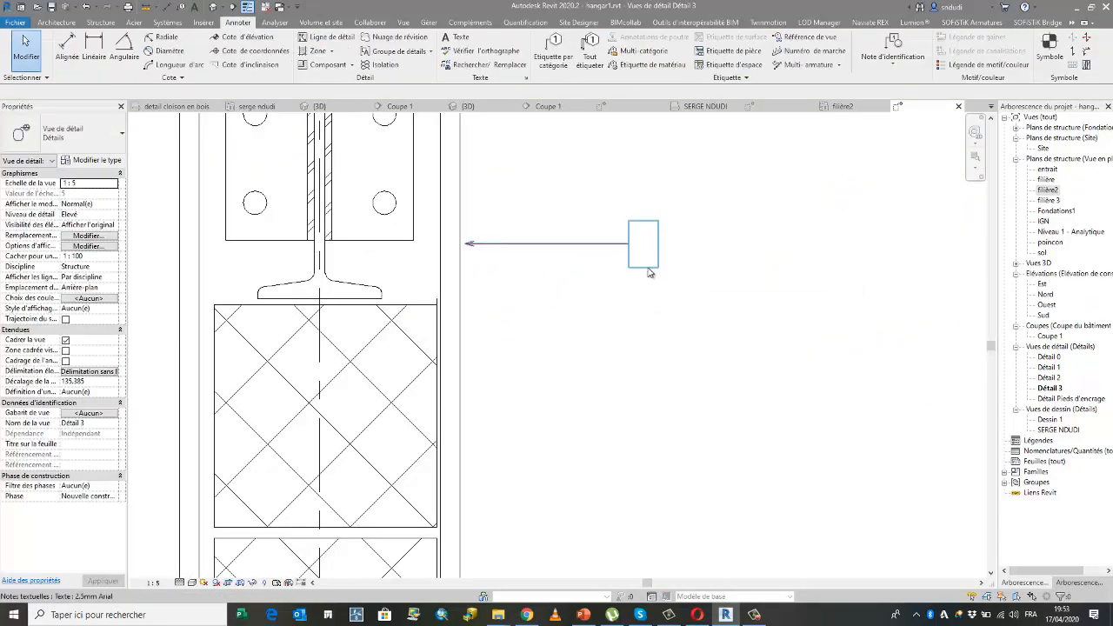
double_click(646, 250)
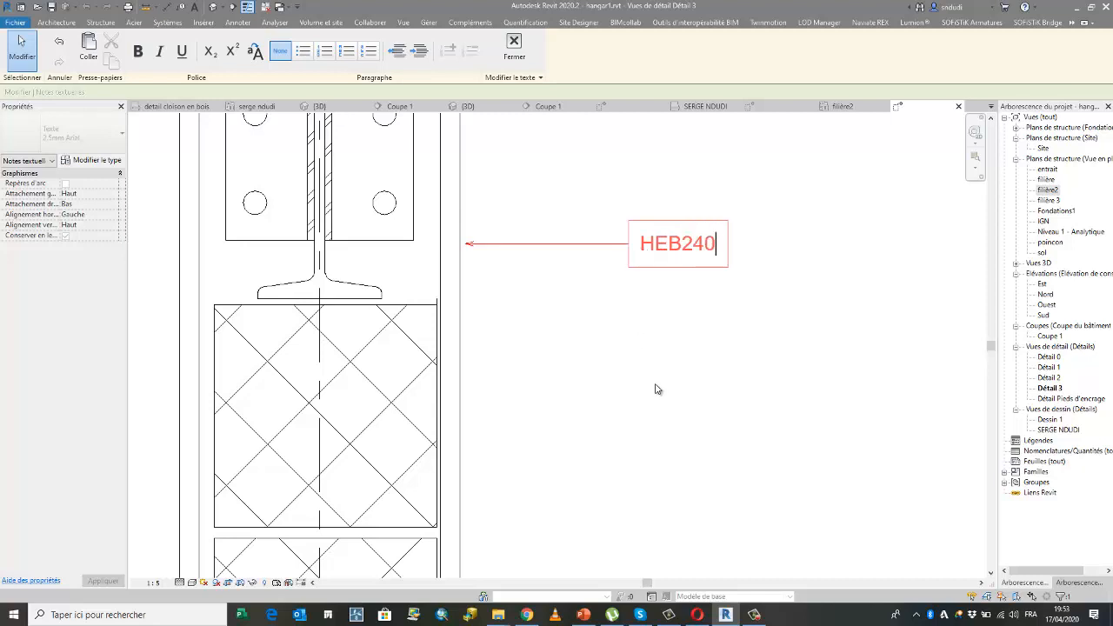
left_click(682, 367)
scroll(683, 365, "down", 2)
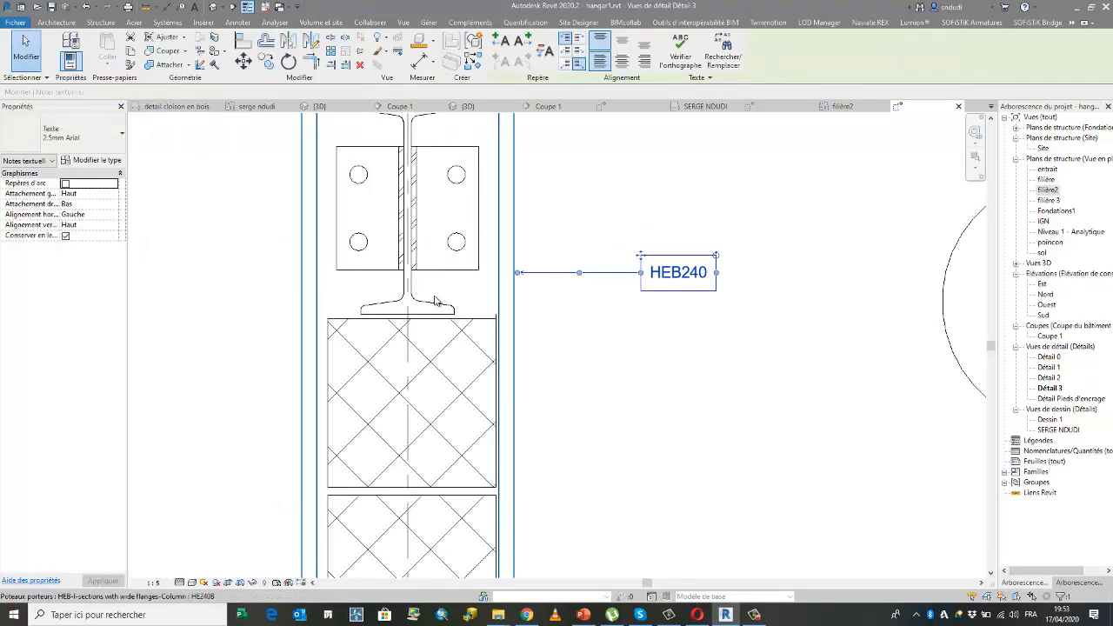
Step: Add a second leader on the column side of the HEB240 note
scroll(525, 364, "down", 2)
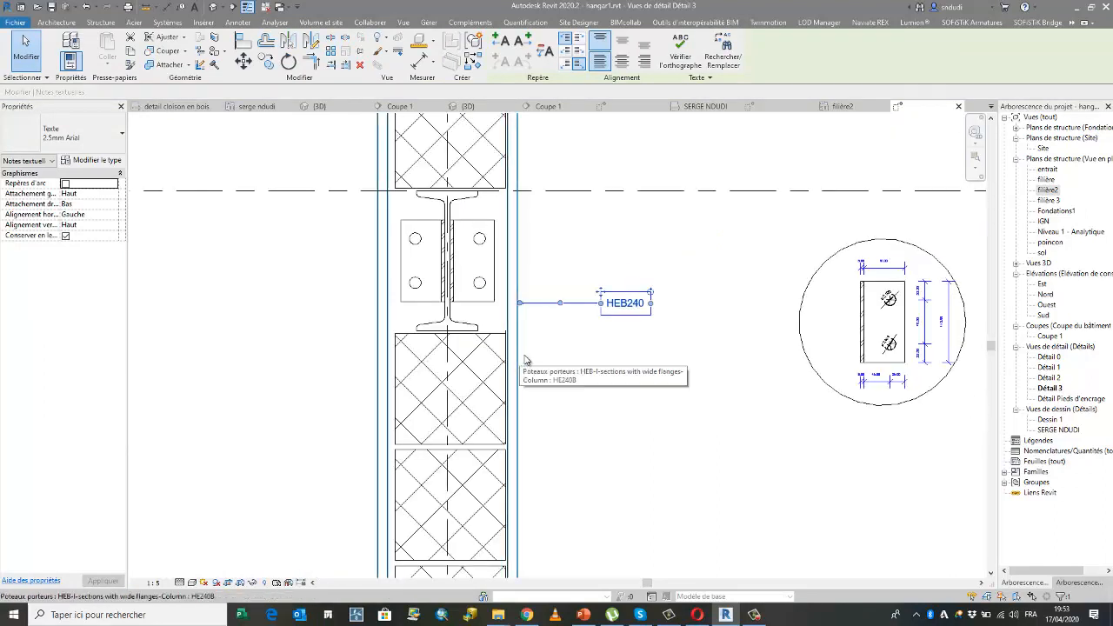
scroll(542, 371, "down", 3)
scroll(544, 244, "up", 2)
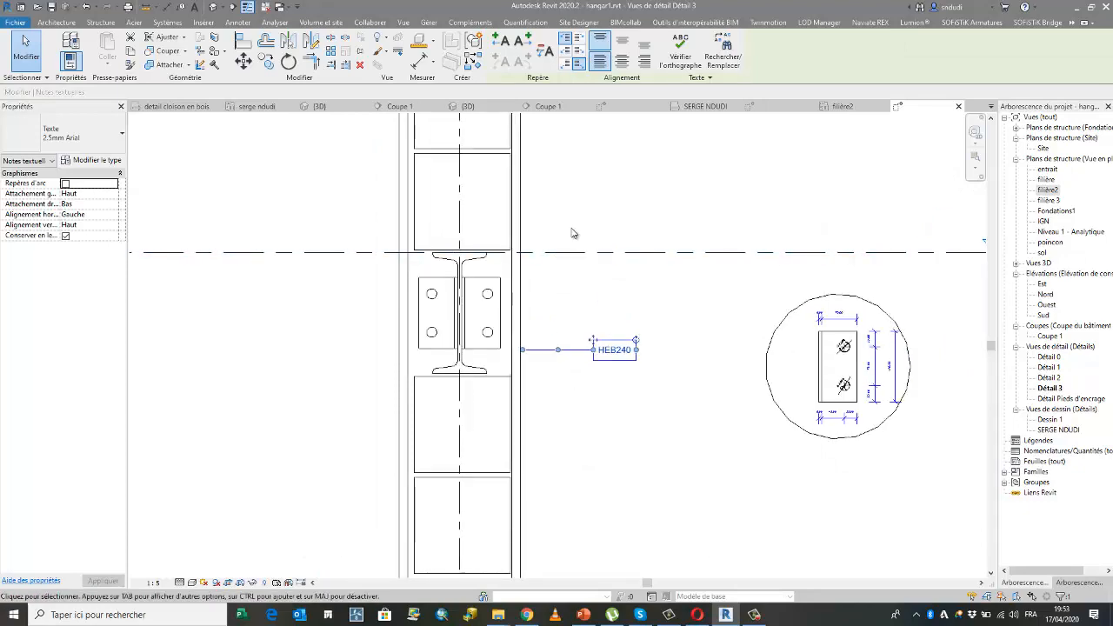
scroll(493, 330, "up", 1)
scroll(546, 320, "down", 2)
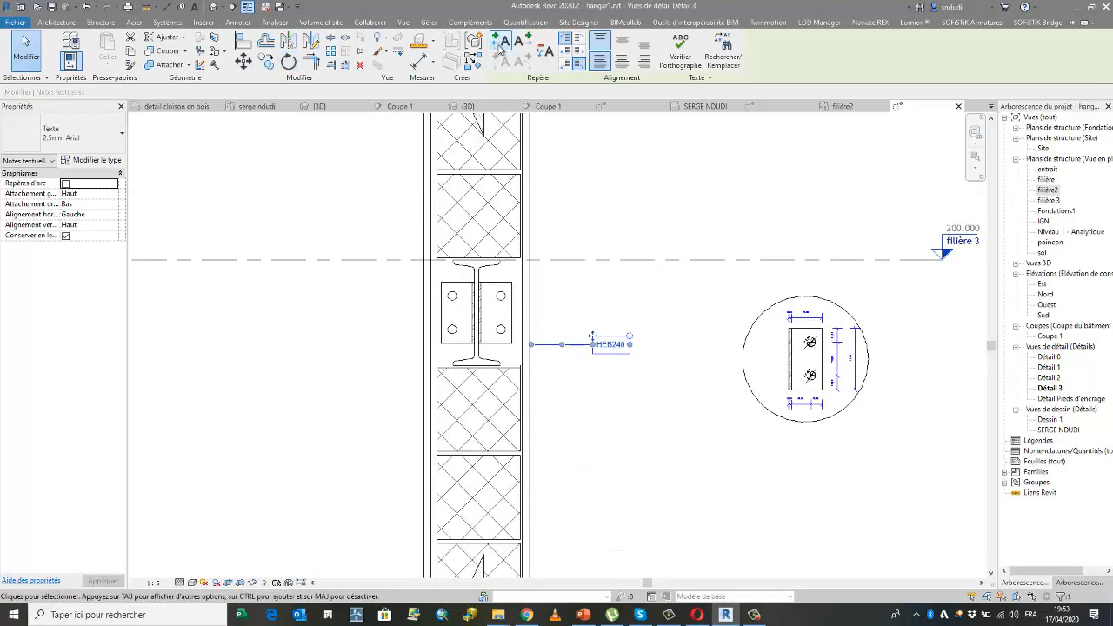
scroll(503, 210, "up", 1)
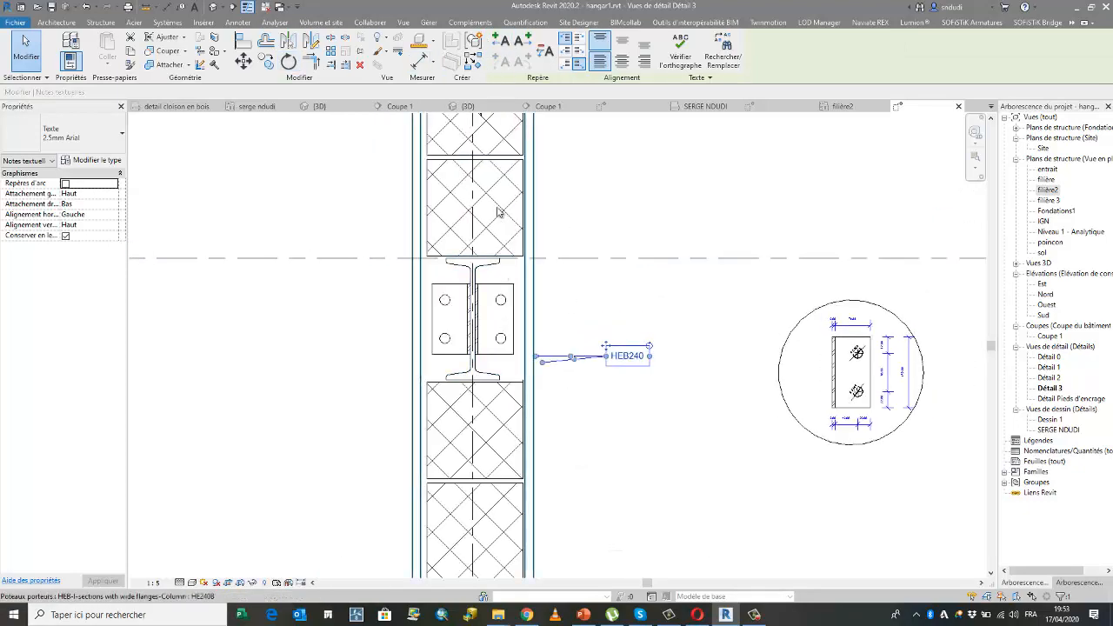
Step: Delete the HEB240 note together with its two leaders
key("Escape")
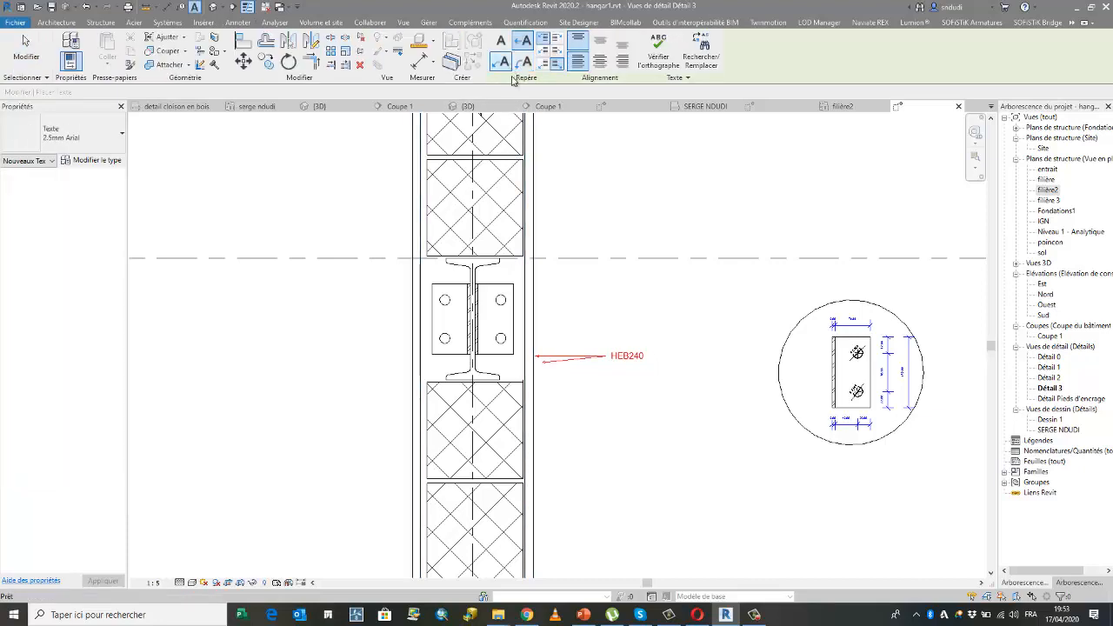
scroll(599, 376, "up", 1)
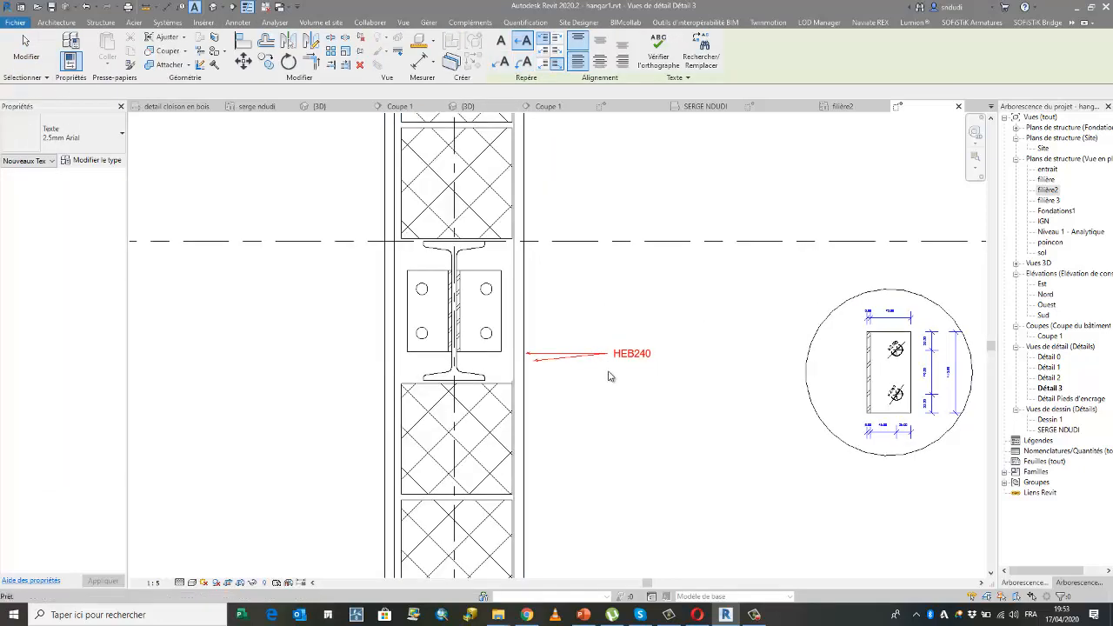
key("Escape")
left_click(598, 355)
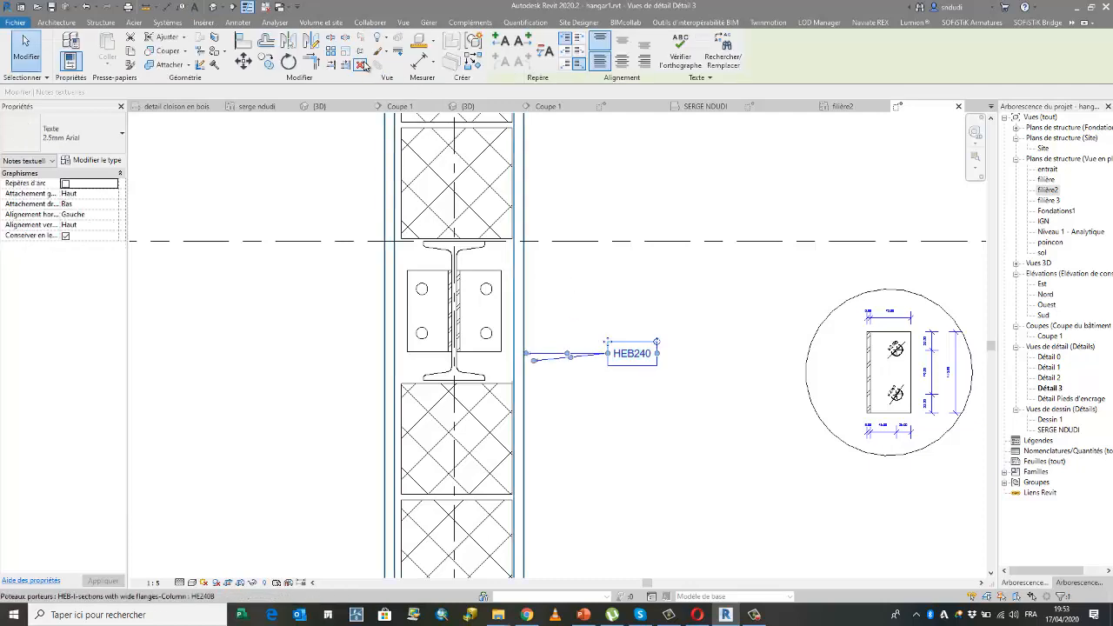
key("Delete")
Step: Place a 2.5mm Arial text note reading HEB240 with a one-segment leader pointing at the column's outer edge near the beam's lower flange
left_click(455, 37)
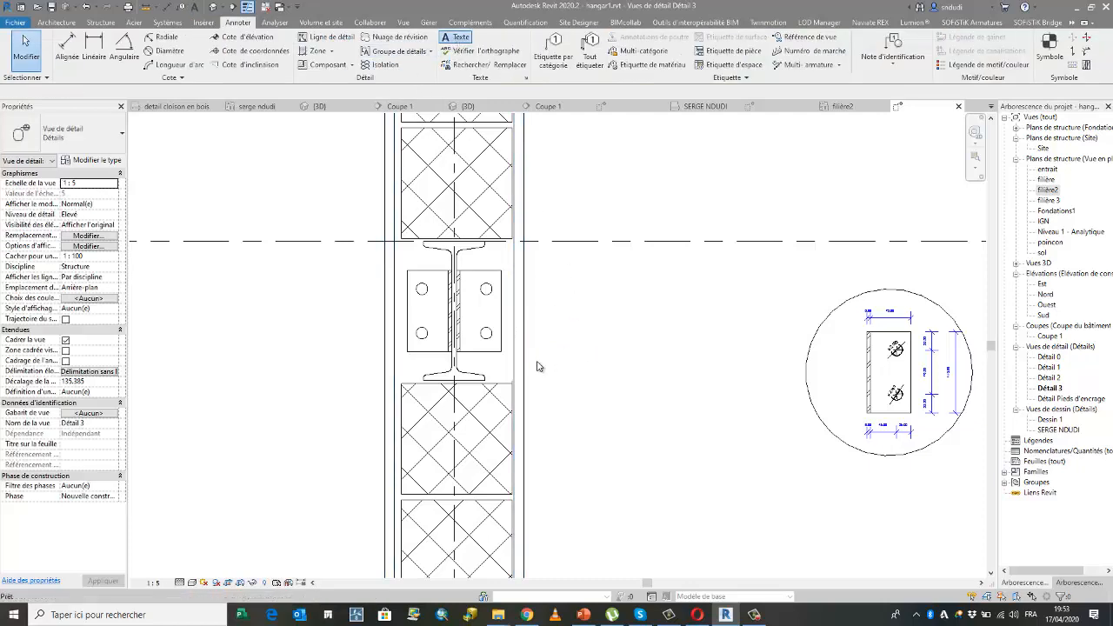
scroll(522, 356, "up", 1)
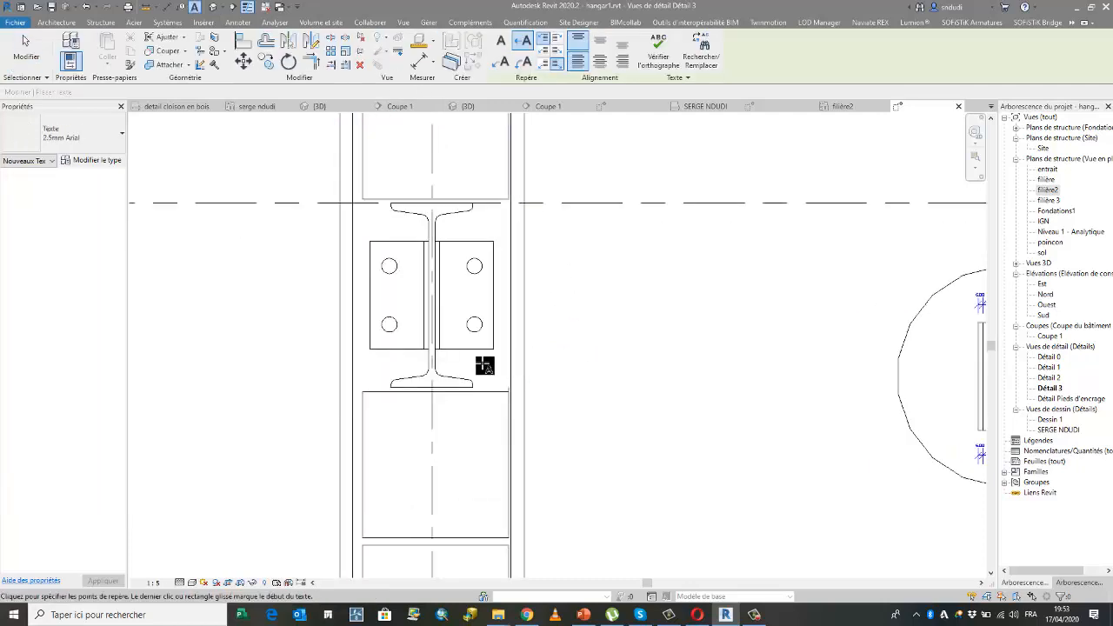
left_click(525, 338)
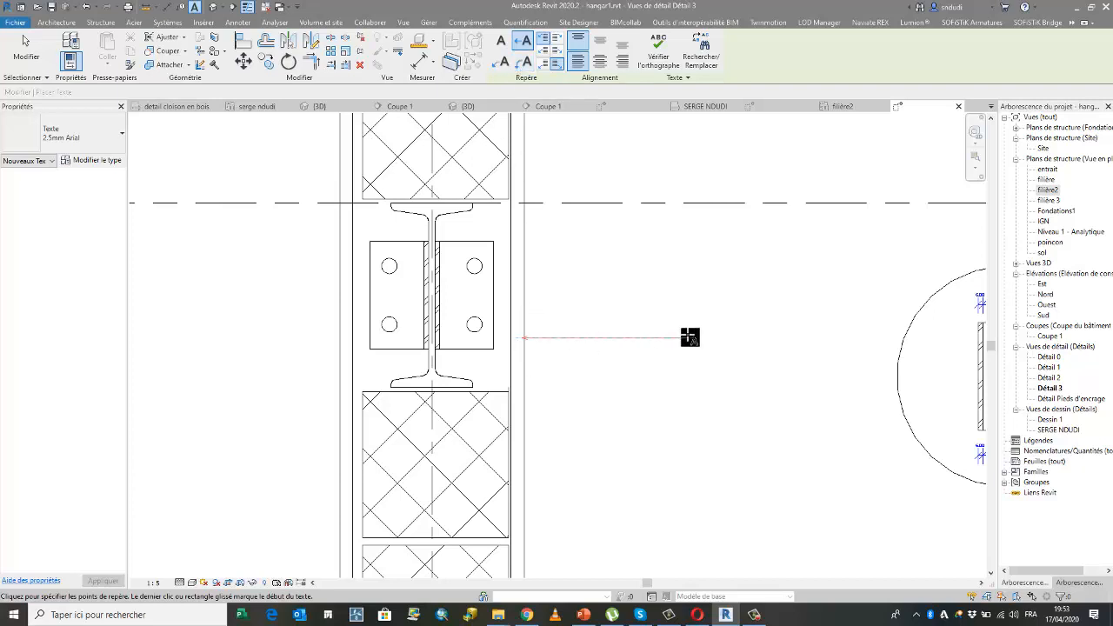
left_click(688, 340)
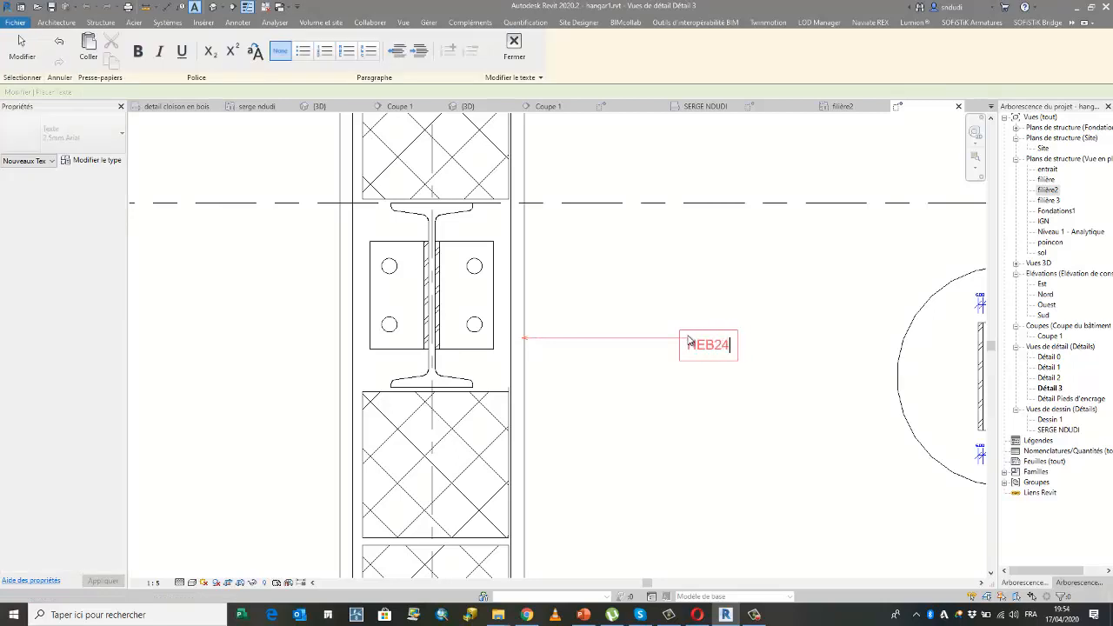
left_click(711, 432)
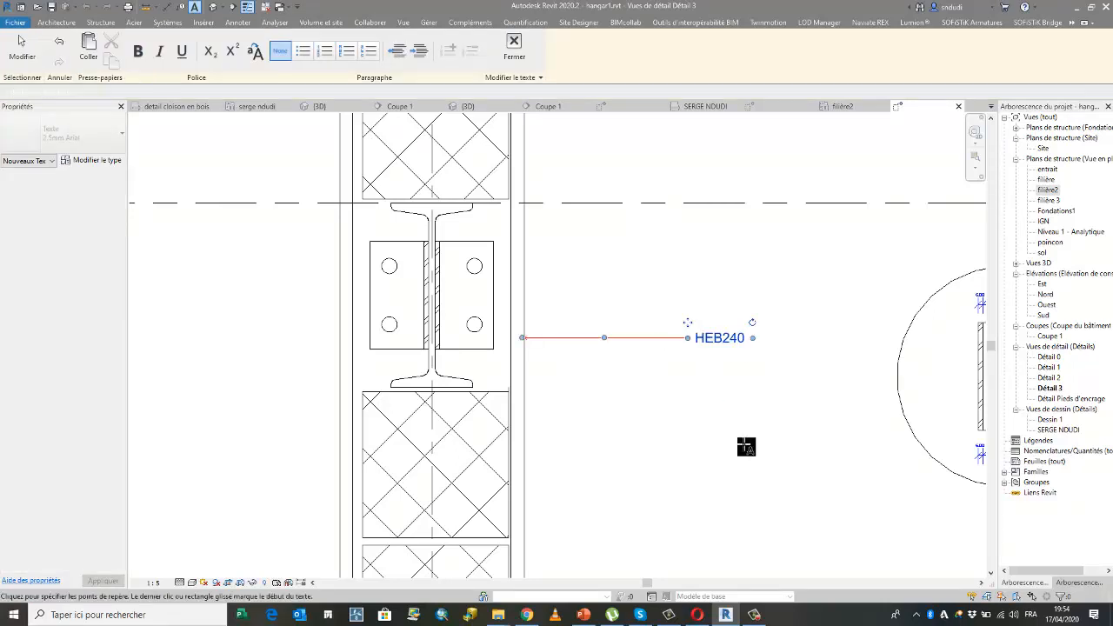
Step: Place a 2.5mm Arial text note reading IPE240 with a one-segment leader pointing at the beam's web just below its upper flange
scroll(457, 409, "down", 1)
scroll(474, 272, "up", 1)
scroll(474, 272, "up", 1)
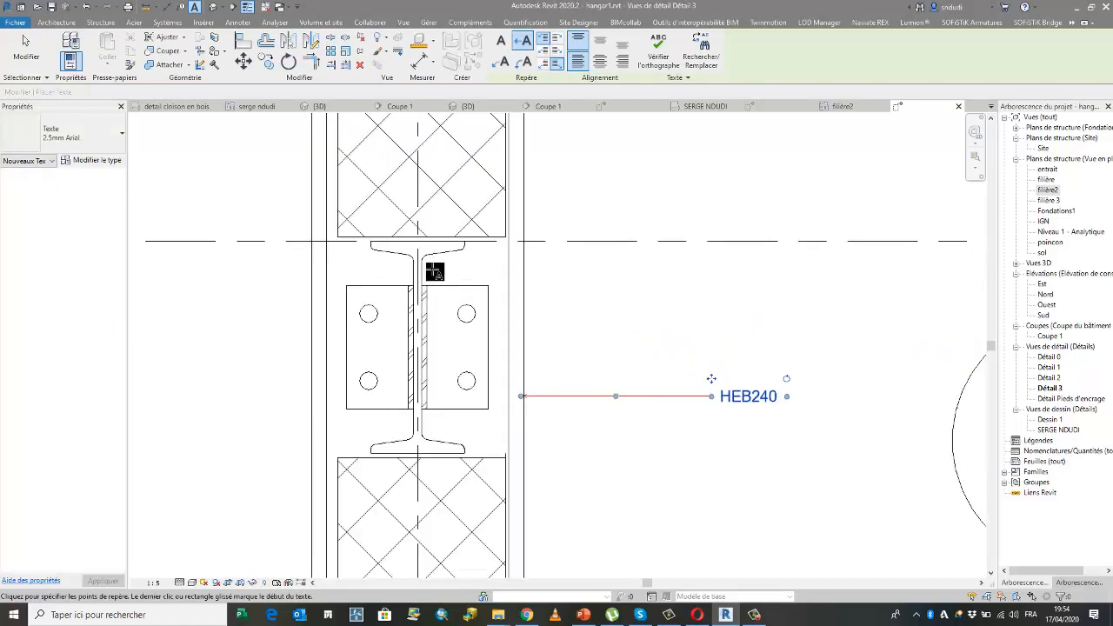
left_click(421, 267)
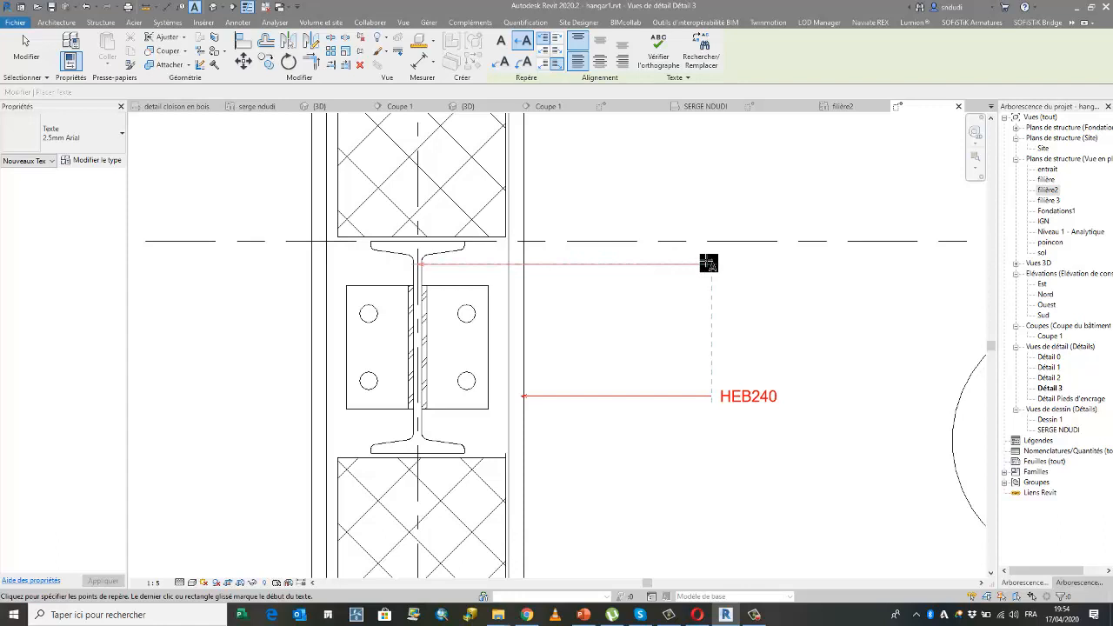
left_click(709, 262)
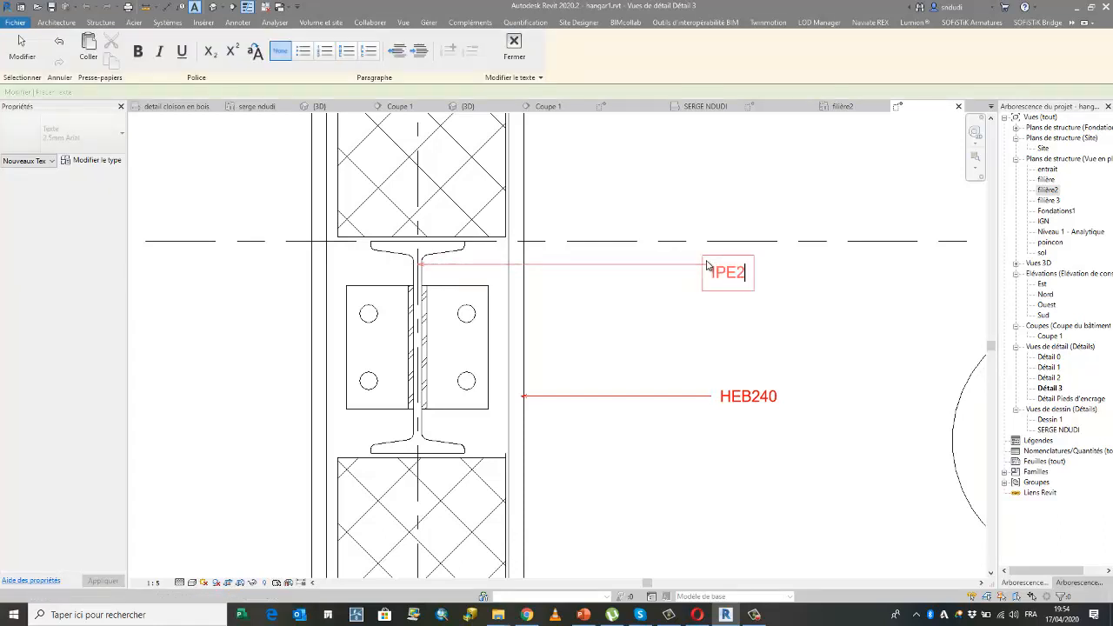
left_click(760, 180)
scroll(687, 313, "down", 4)
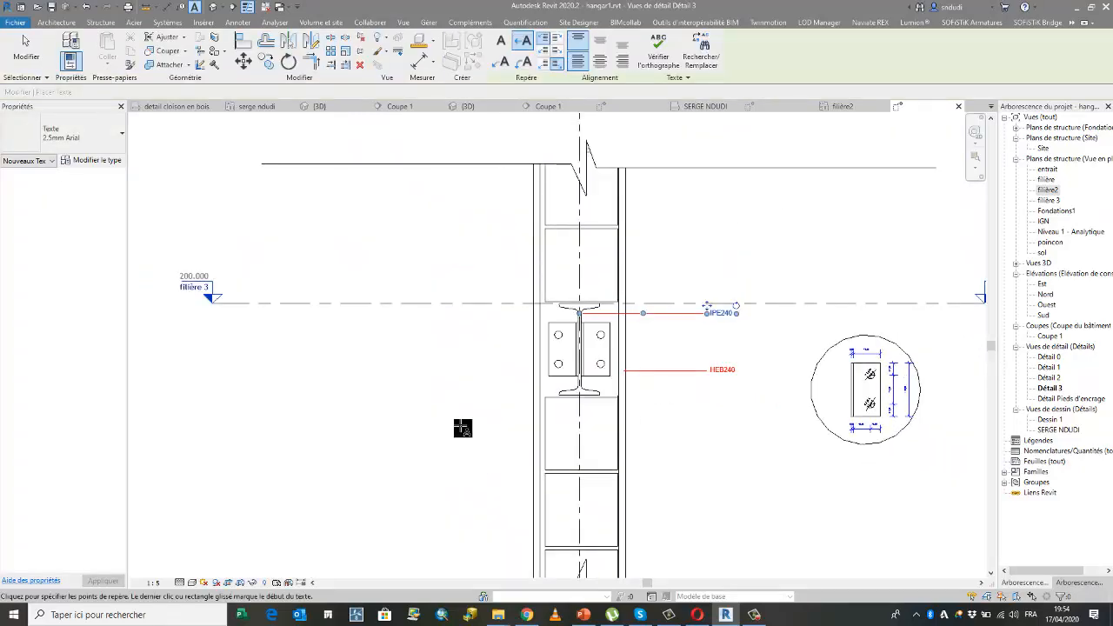
Step: Place a text note reading Bloc de béton 20/20/40 with a one-segment leader pointing at the hatched block directly beneath the beam
scroll(462, 426, "down", 1)
scroll(601, 289, "up", 2)
scroll(573, 288, "down", 1)
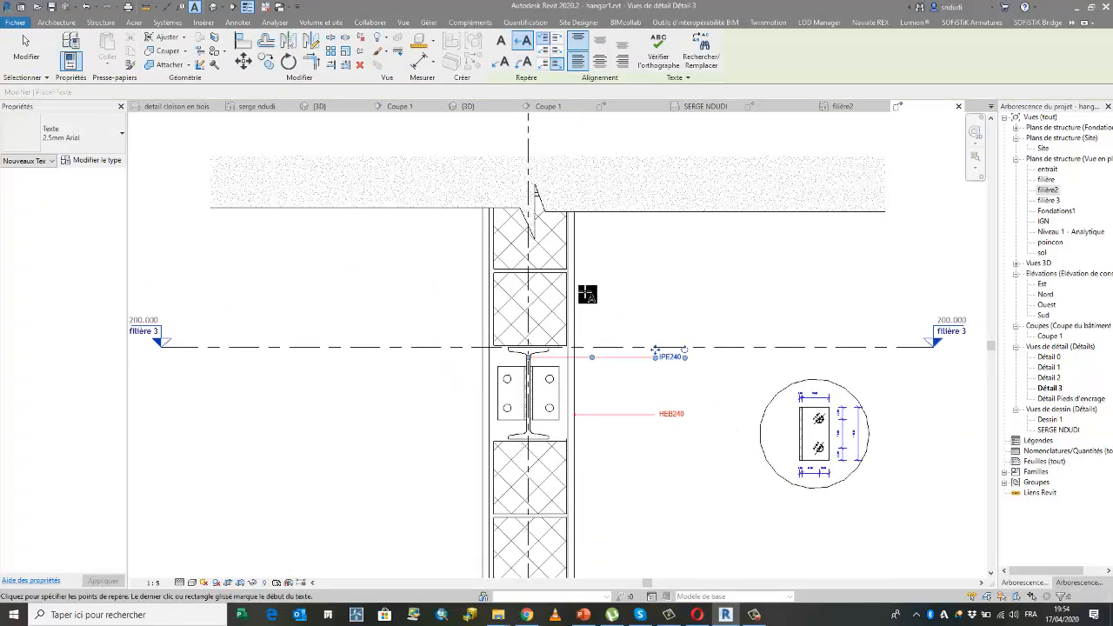
scroll(595, 329, "down", 1)
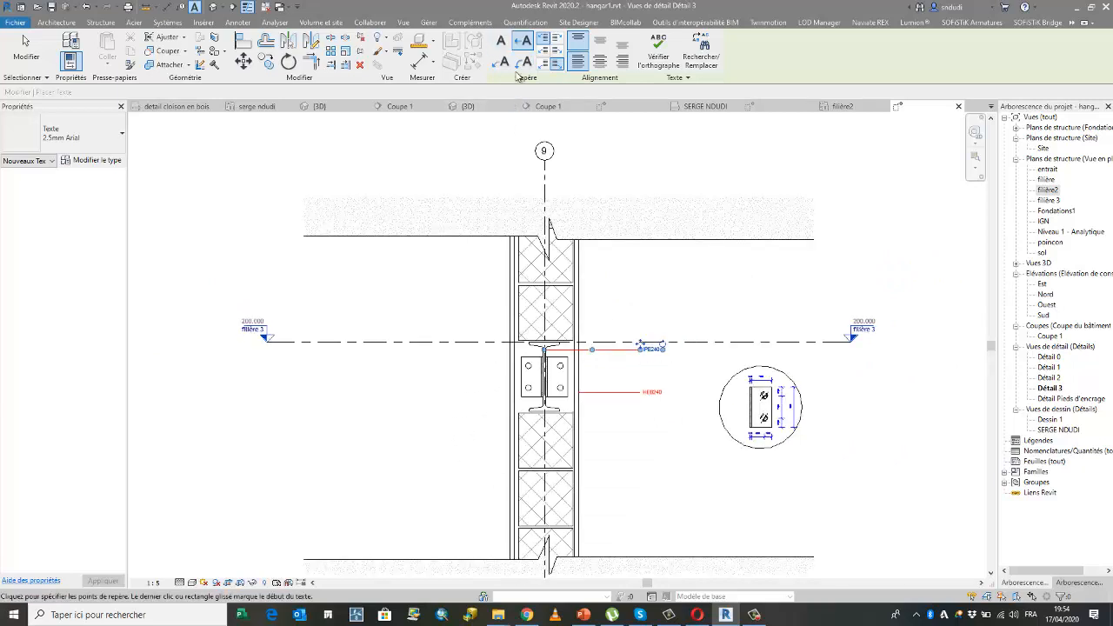
left_click(522, 41)
scroll(462, 487, "up", 2)
scroll(539, 447, "down", 1)
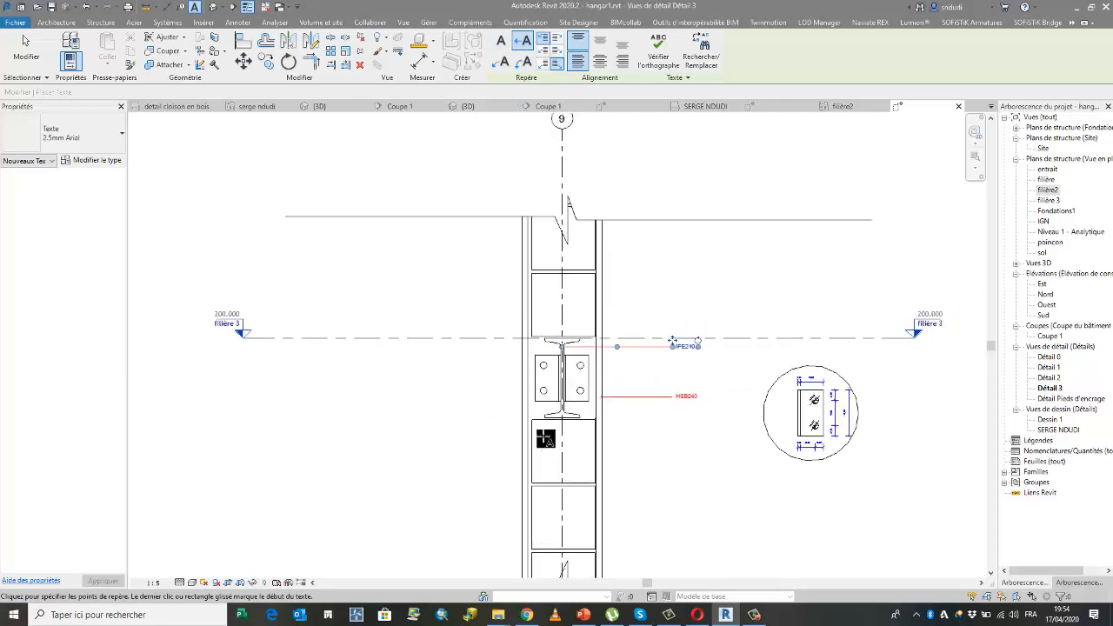
left_click(537, 451)
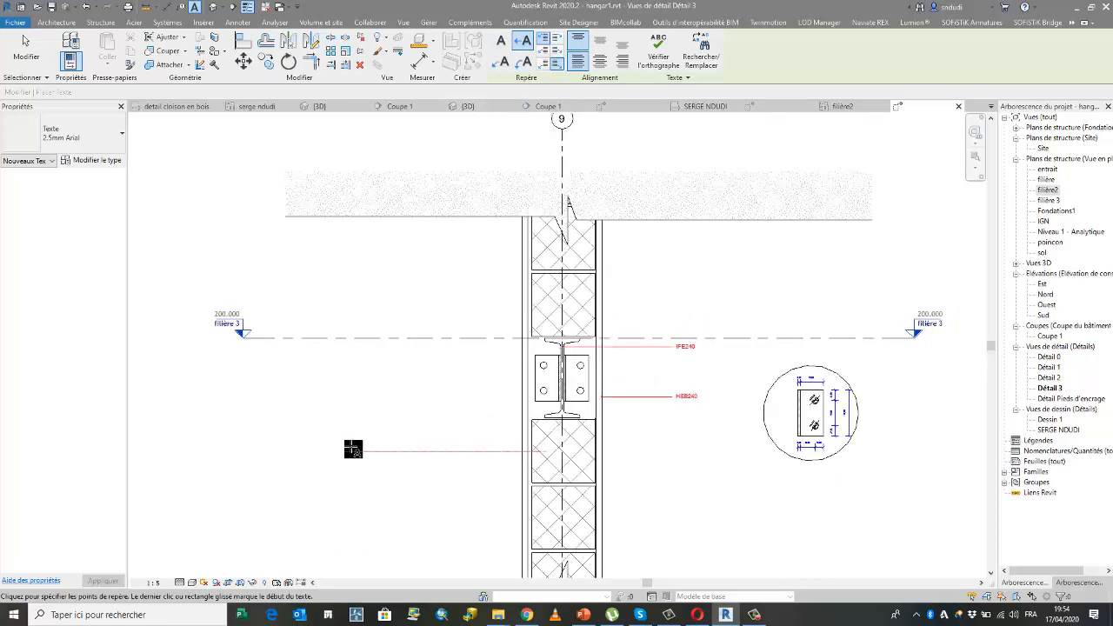
left_click(350, 449)
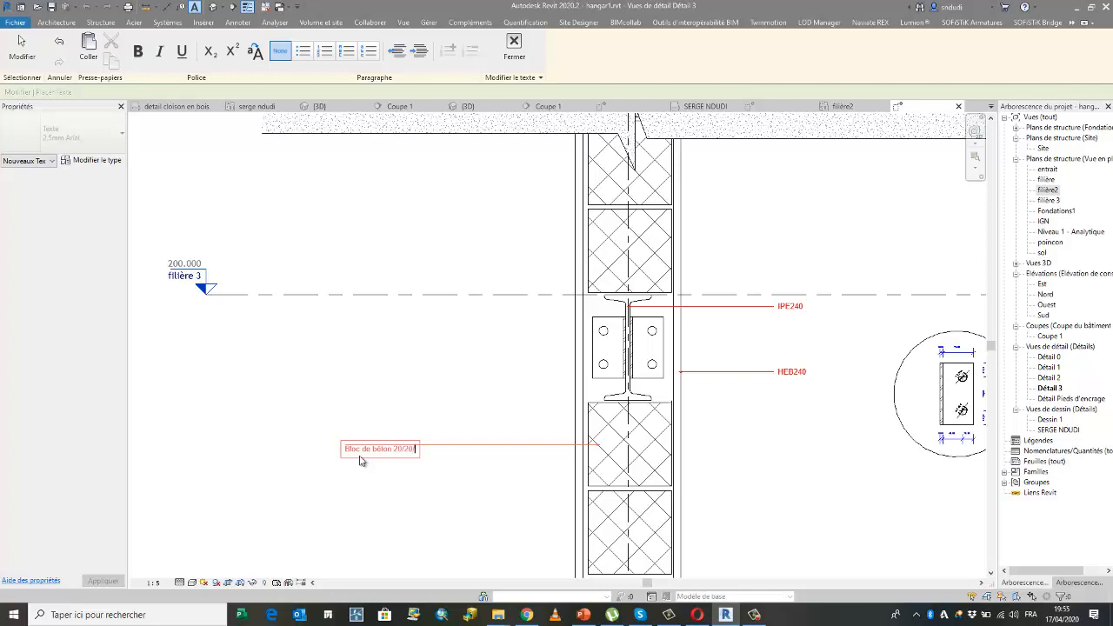
left_click(395, 387)
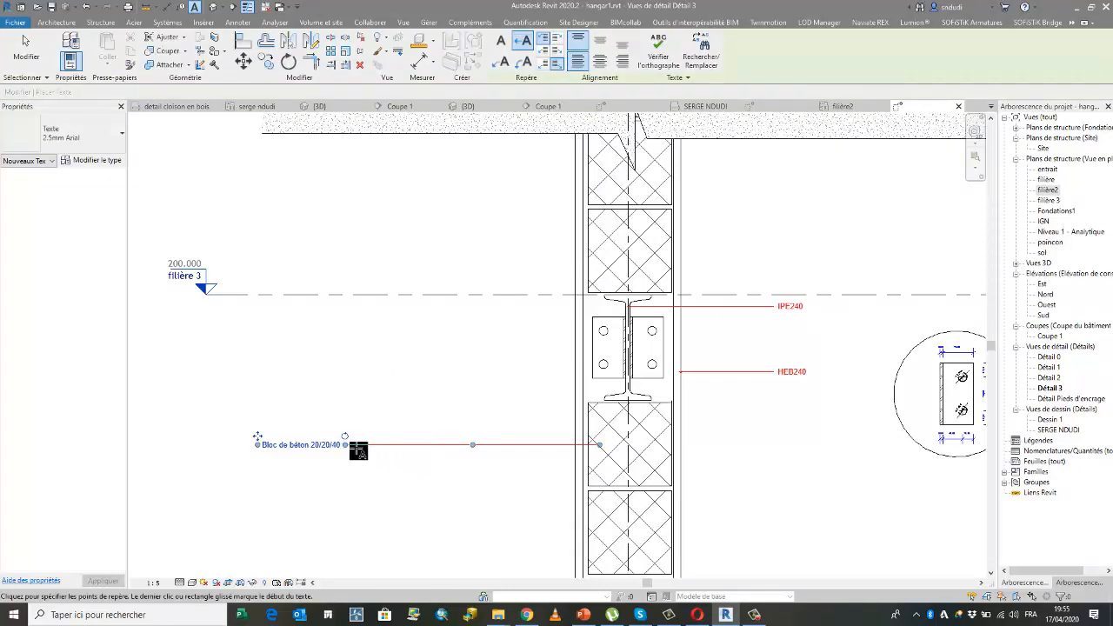
key("Escape")
Step: Widen the Bloc de béton 20/20/40 note's text box and reposition the note horizontally beside the wall
left_click(348, 448)
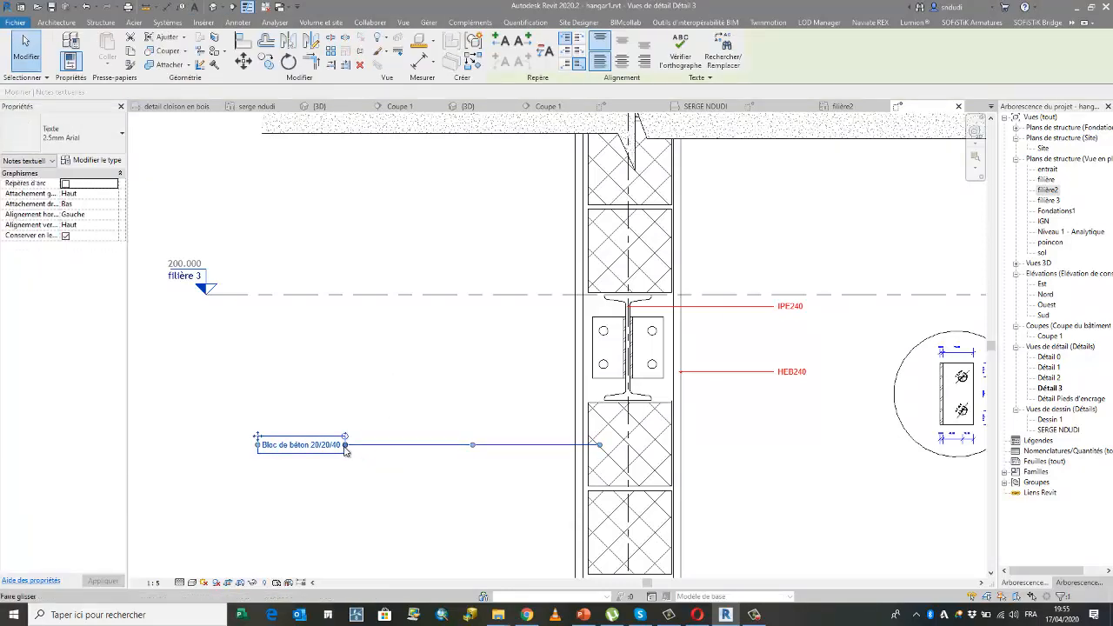
left_click_drag(348, 449, 454, 450)
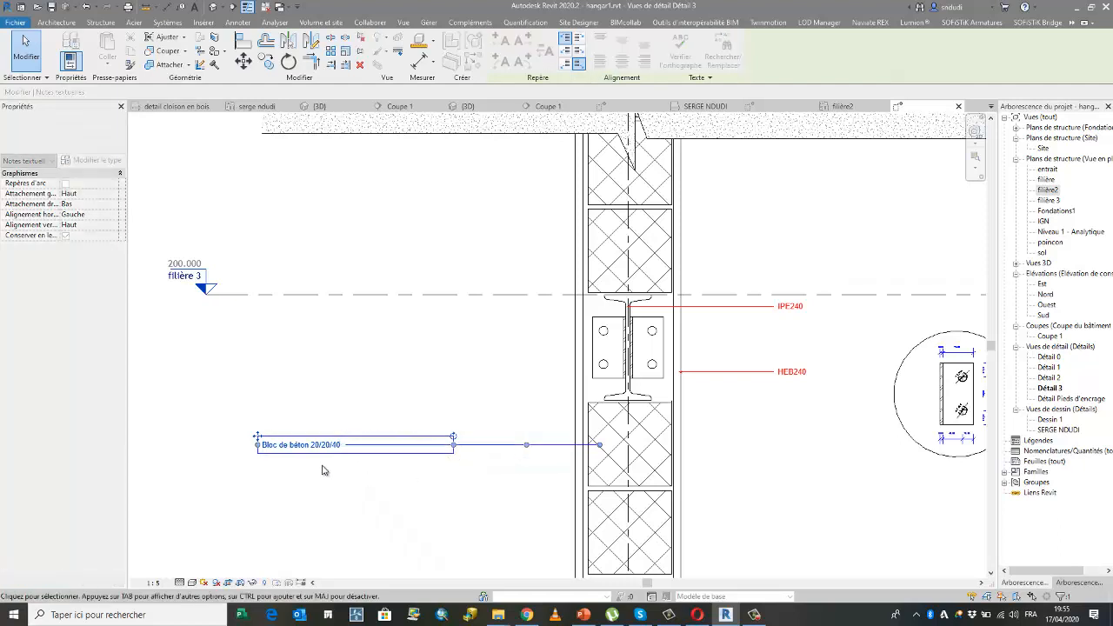
left_click_drag(257, 438, 327, 438)
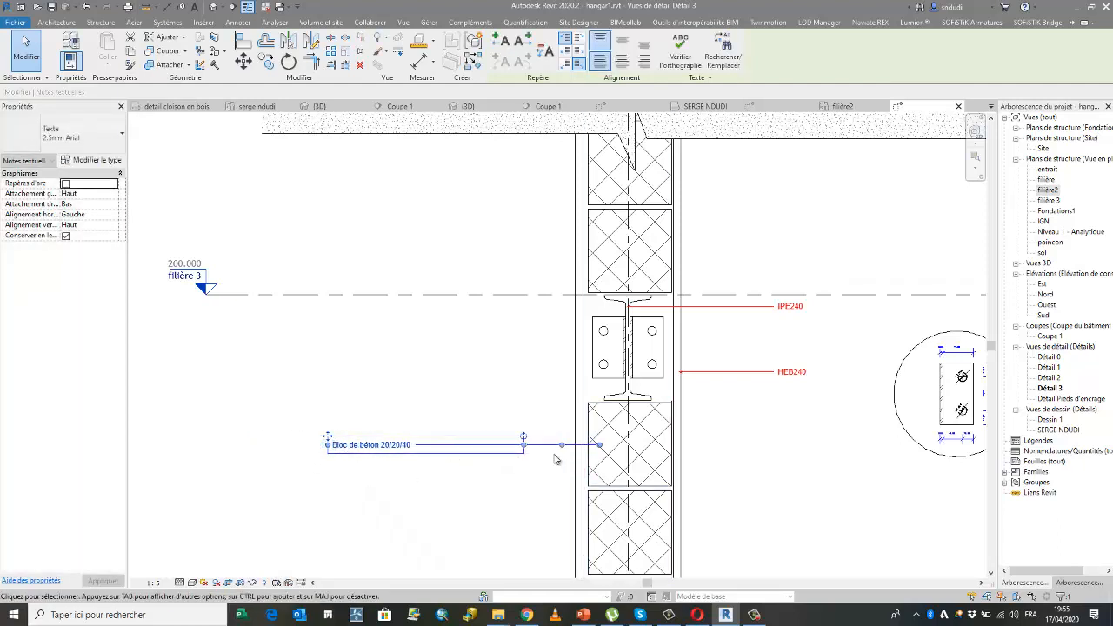
left_click_drag(524, 450, 457, 448)
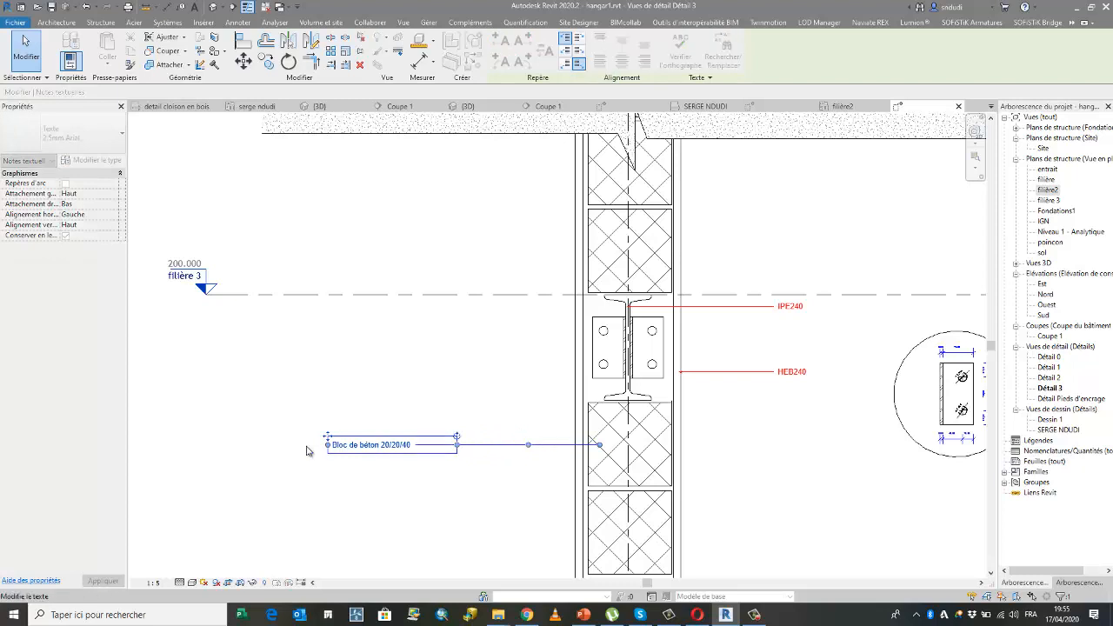
left_click_drag(327, 436, 378, 442)
left_click_drag(461, 452, 489, 455)
scroll(491, 458, "up", 1)
scroll(490, 458, "up", 2)
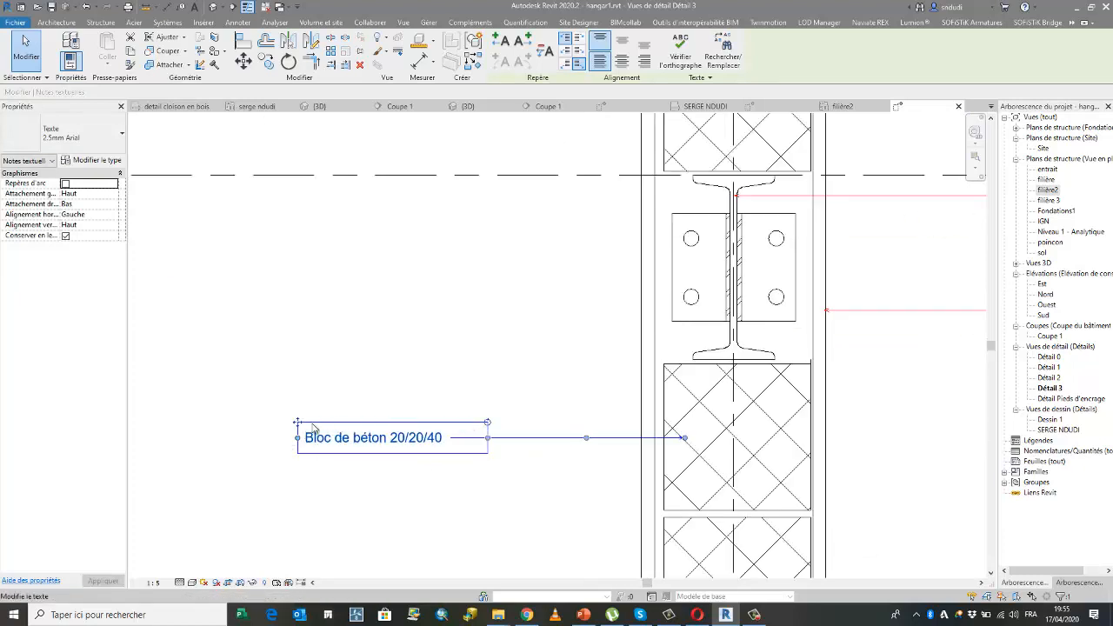
left_click_drag(299, 424, 265, 424)
left_click(414, 508)
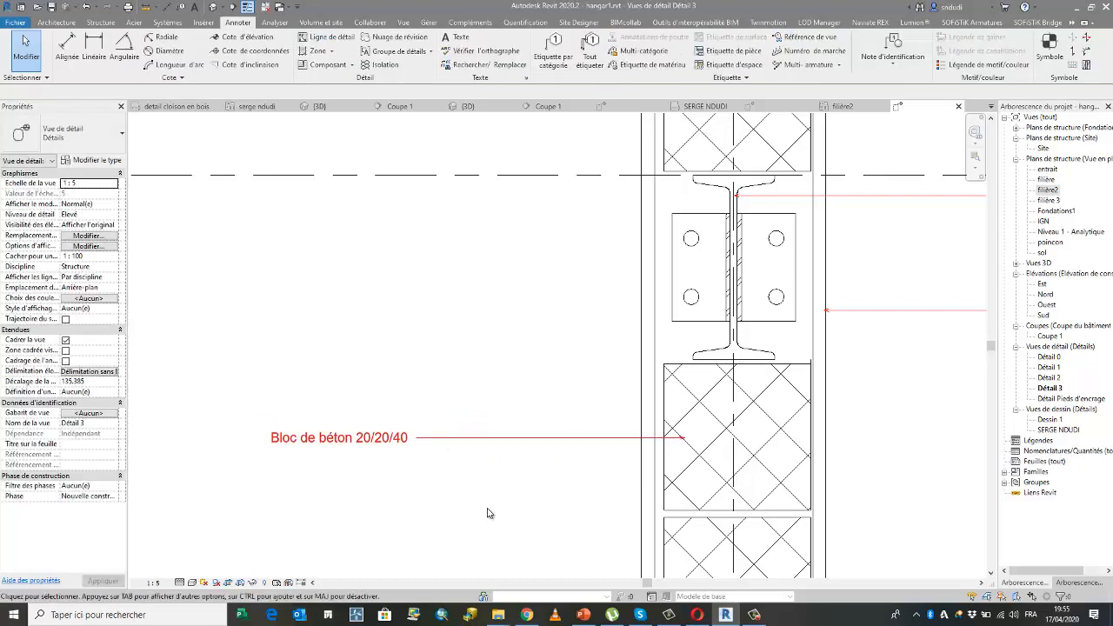
scroll(500, 509, "down", 1)
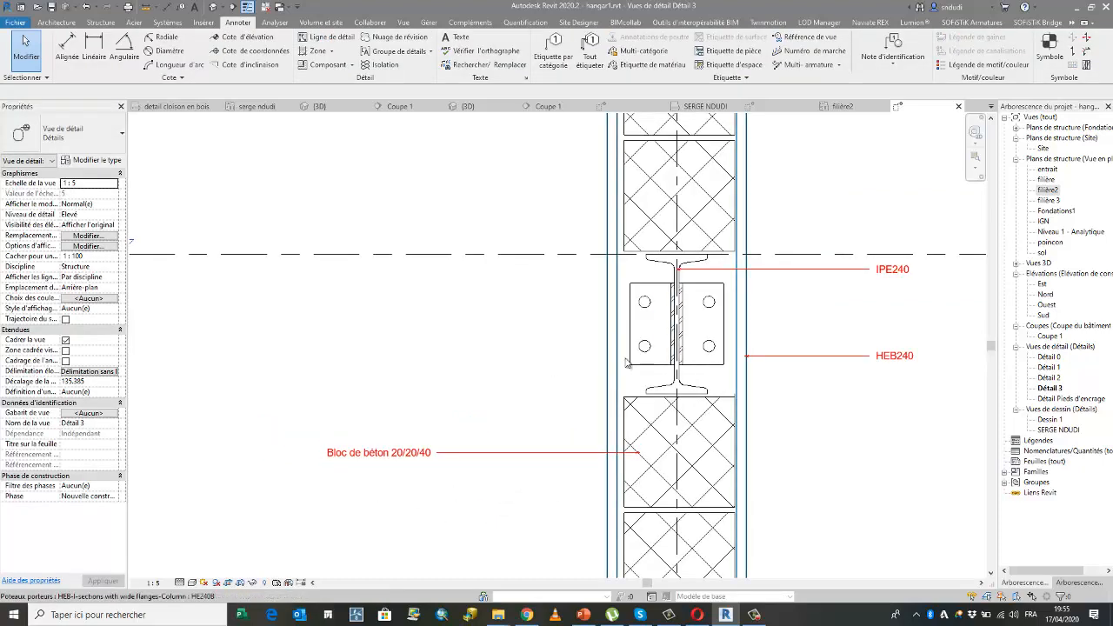
Step: Add a wall-side leader to the Bloc de béton 20/20/40 note, bent squarely to point at the block directly above the beam
left_click(374, 463)
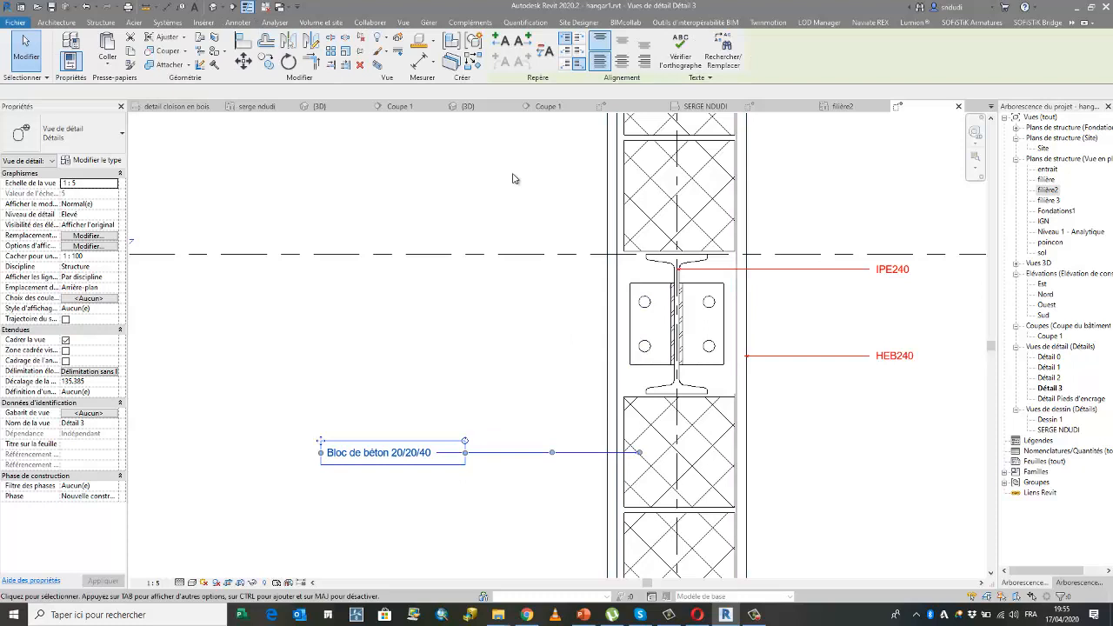
left_click(523, 41)
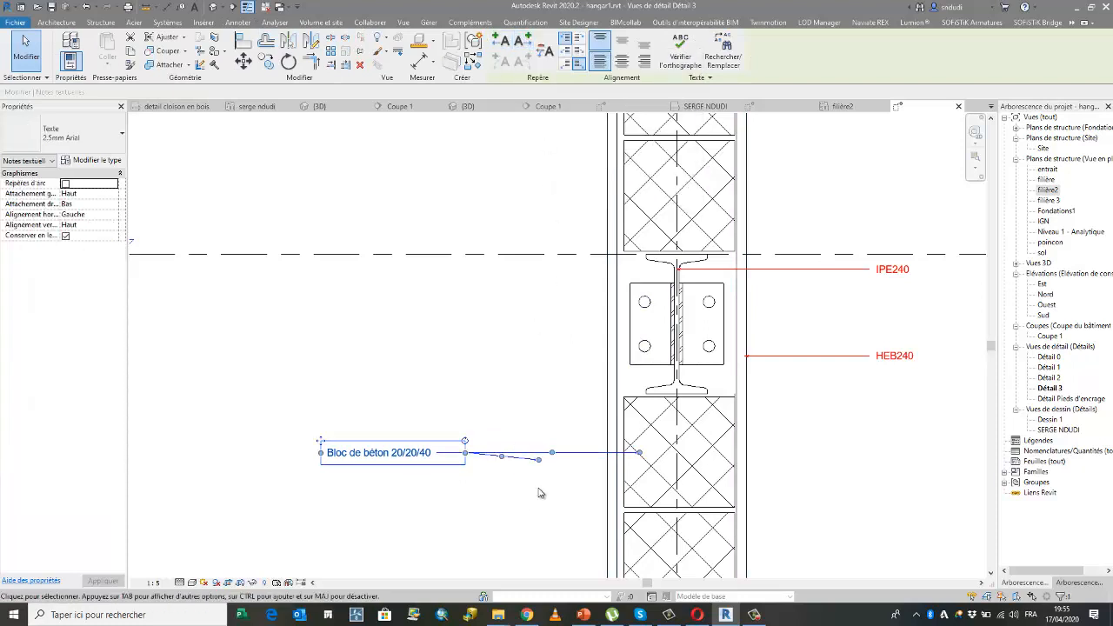
left_click_drag(539, 456, 631, 188)
left_click_drag(548, 321, 465, 189)
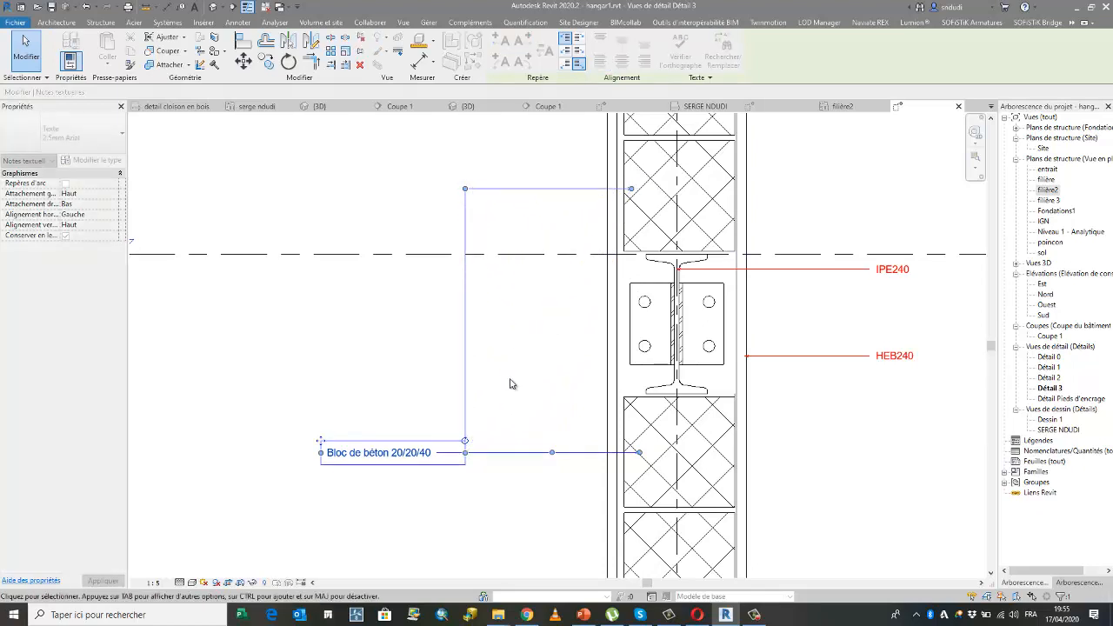
scroll(496, 401, "down", 2)
scroll(496, 401, "down", 1)
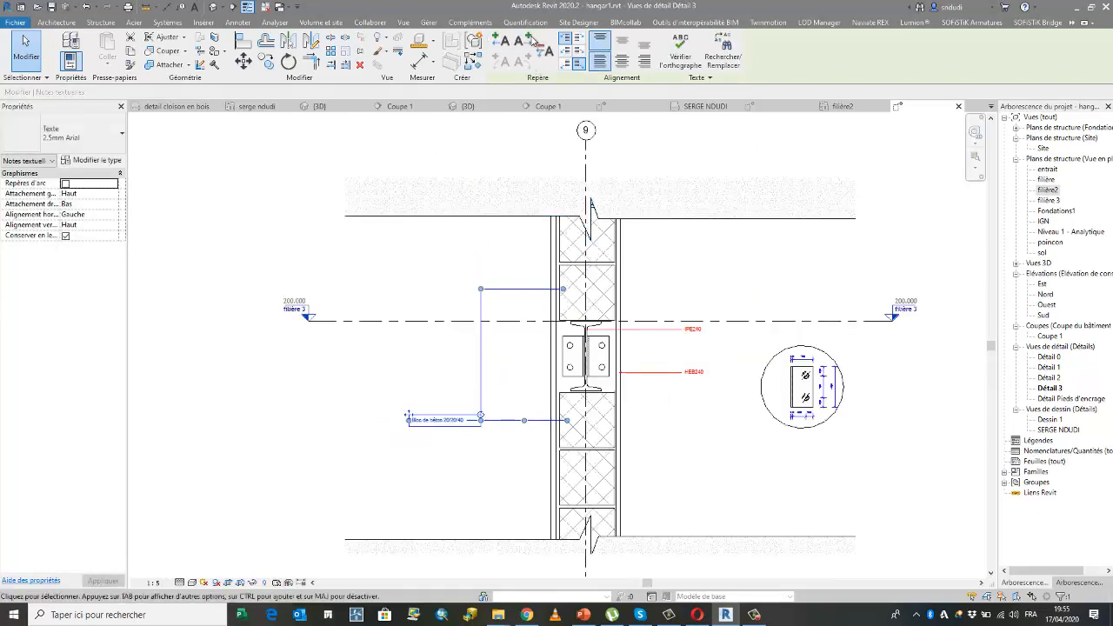
Step: Add a third leader to the concrete block note, pointing at the cut block just under the upper break line
left_click(533, 42)
scroll(520, 403, "up", 1)
left_click_drag(517, 430, 577, 213)
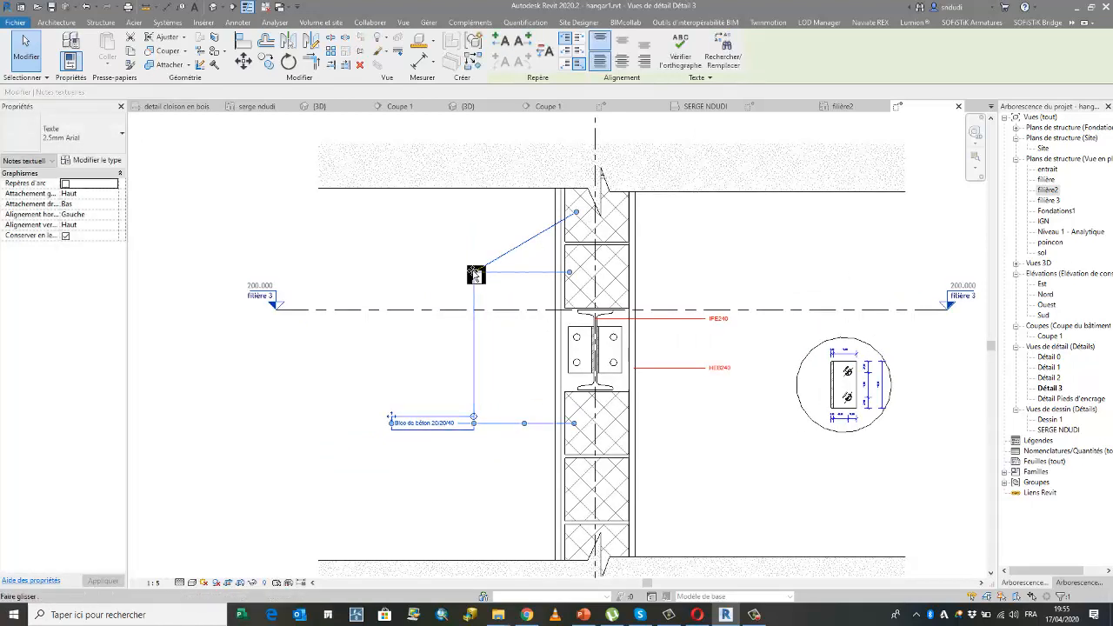
mouse_move(476, 274)
left_mouse_down()
mouse_move(472, 230)
mouse_move(474, 265)
mouse_move(490, 283)
left_mouse_up()
scroll(527, 262, "up", 1)
scroll(504, 294, "down", 2)
scroll(487, 456, "up", 1)
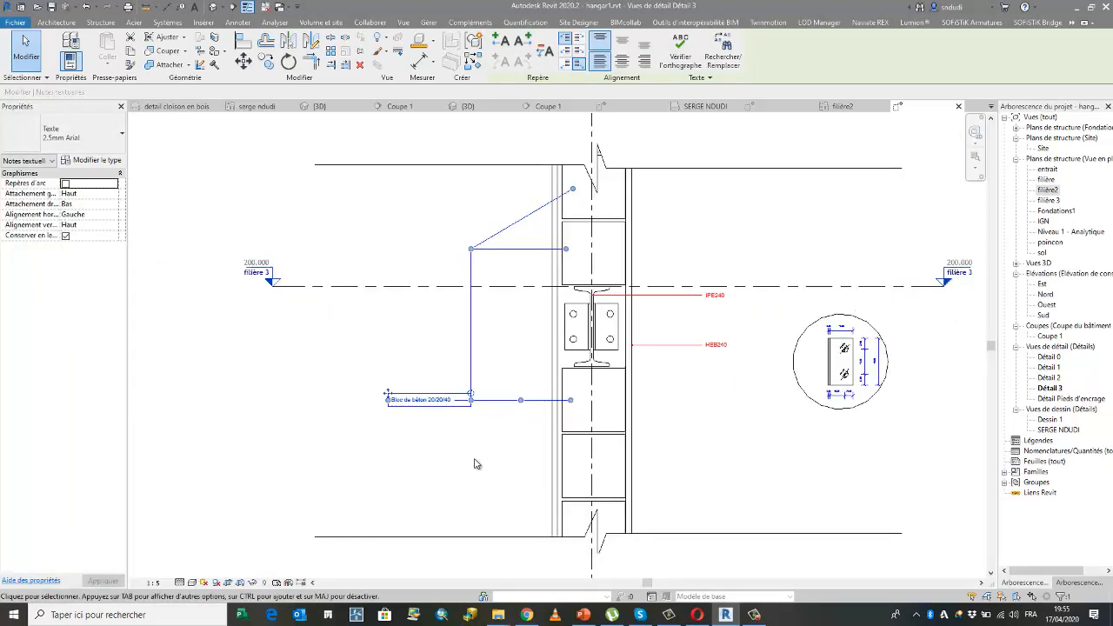
scroll(476, 464, "up", 1)
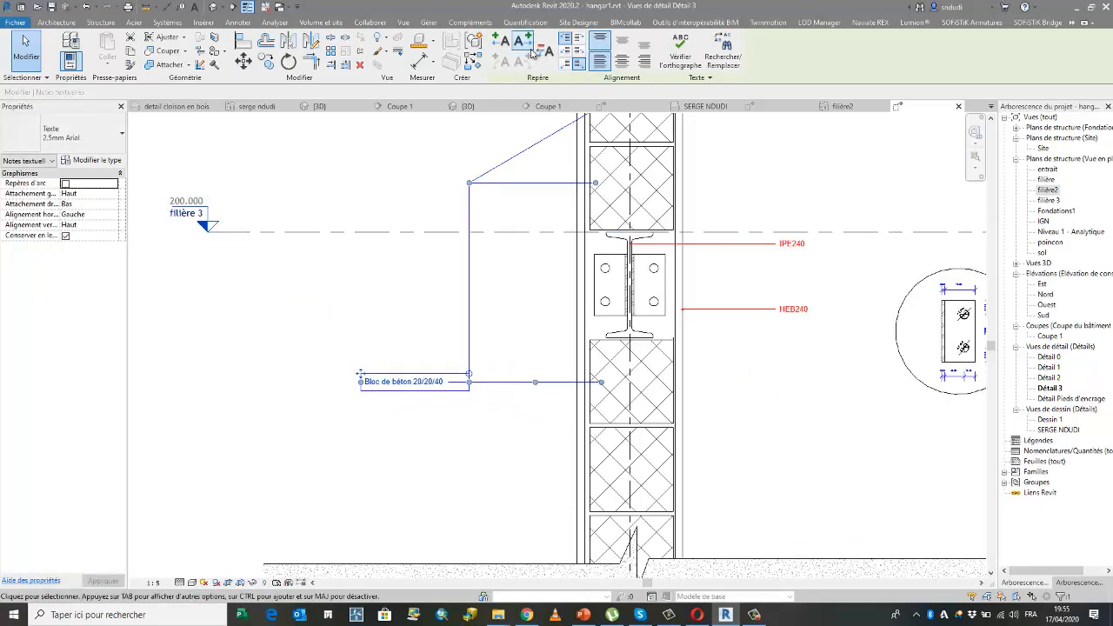
Step: Add a fourth leader to the block note, rerouting the existing horizontal one to the second block below the beam and aiming the new one at the block above
left_click(519, 320)
left_click(422, 384)
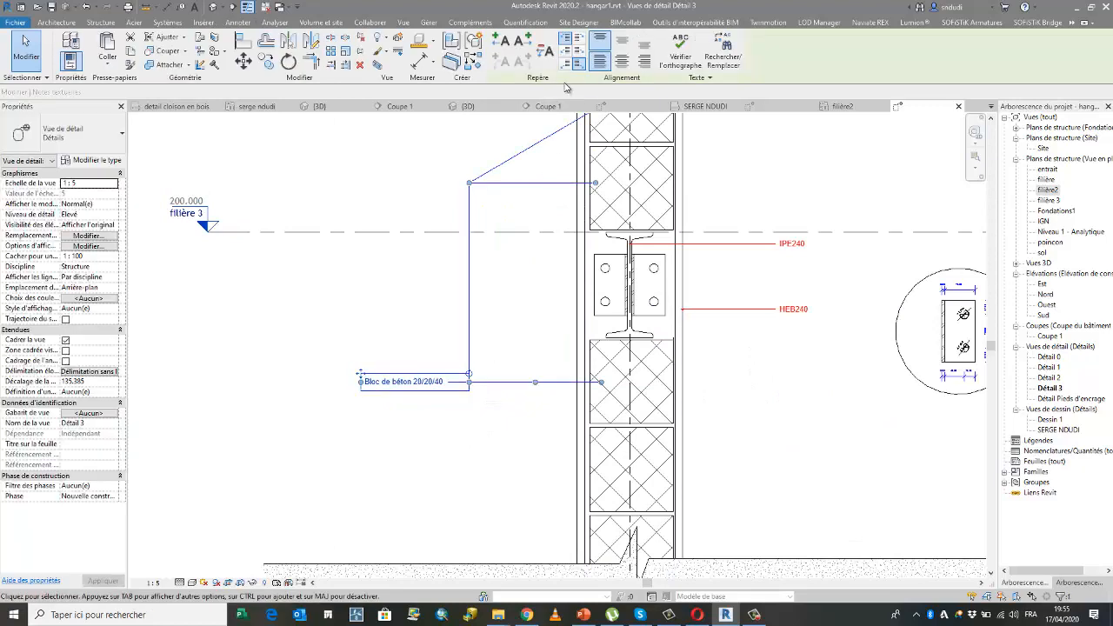
left_click(525, 40)
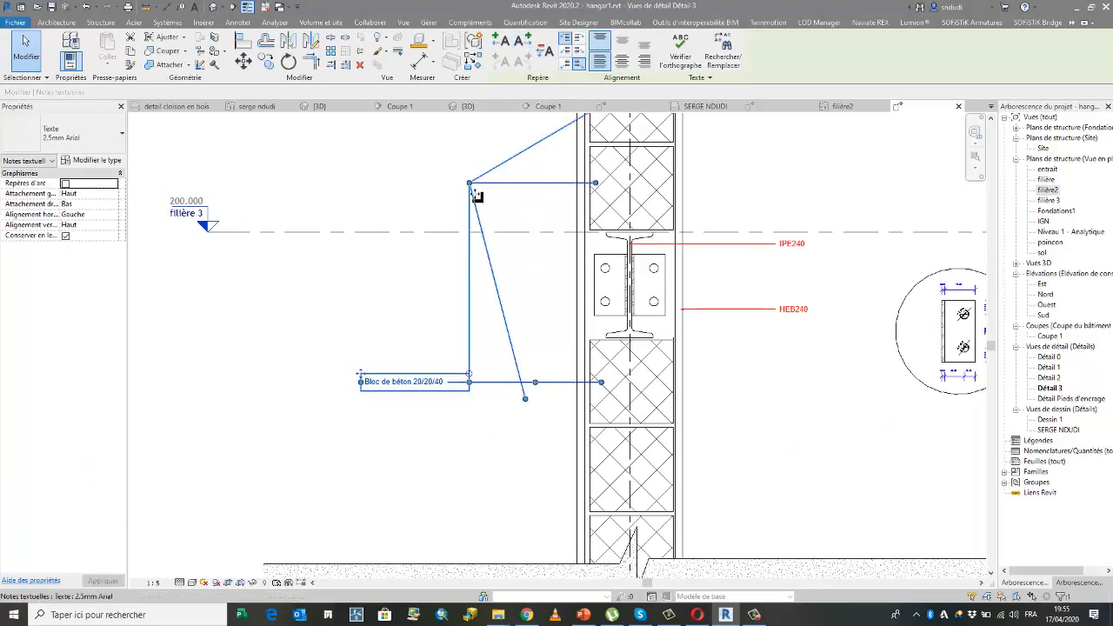
left_click_drag(470, 185, 470, 382)
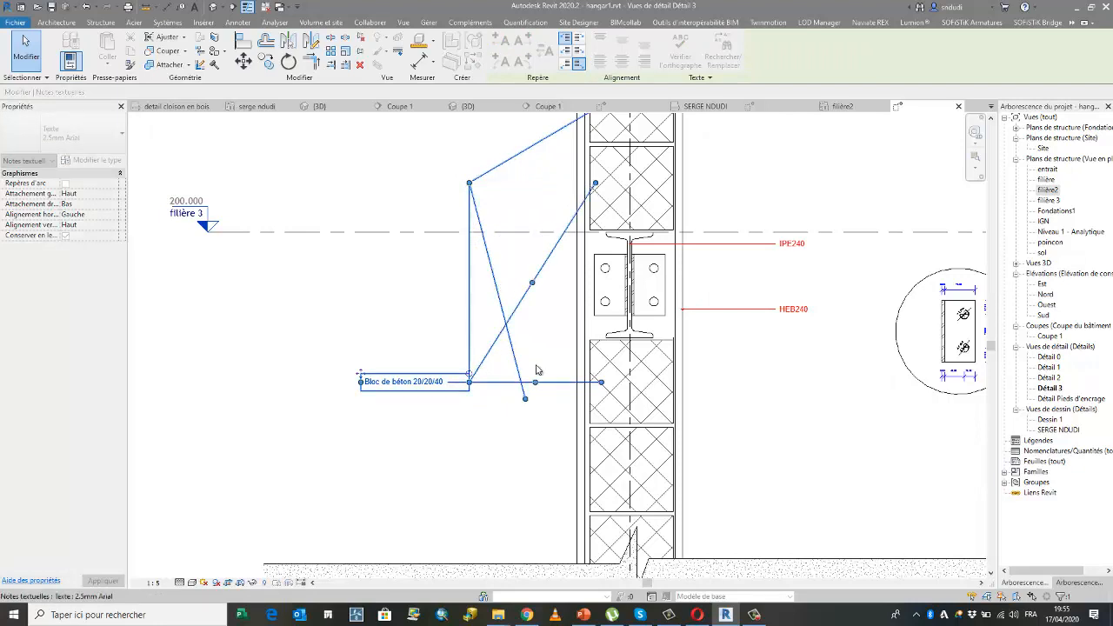
left_click_drag(595, 185, 611, 487)
left_click_drag(540, 441, 469, 479)
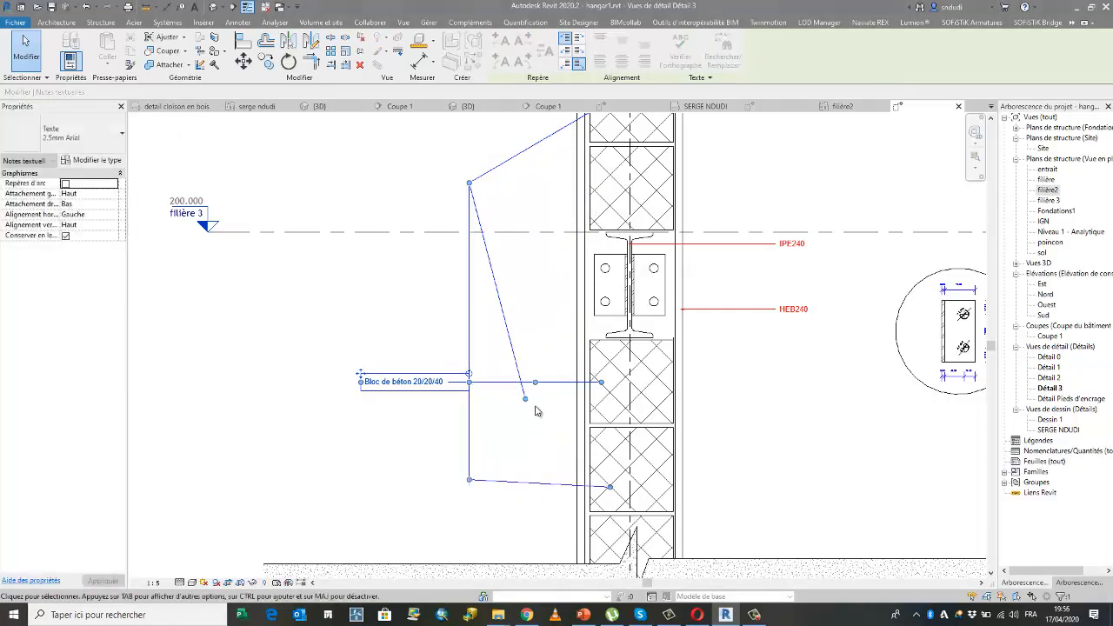
left_click_drag(526, 400, 603, 183)
scroll(485, 351, "down", 2)
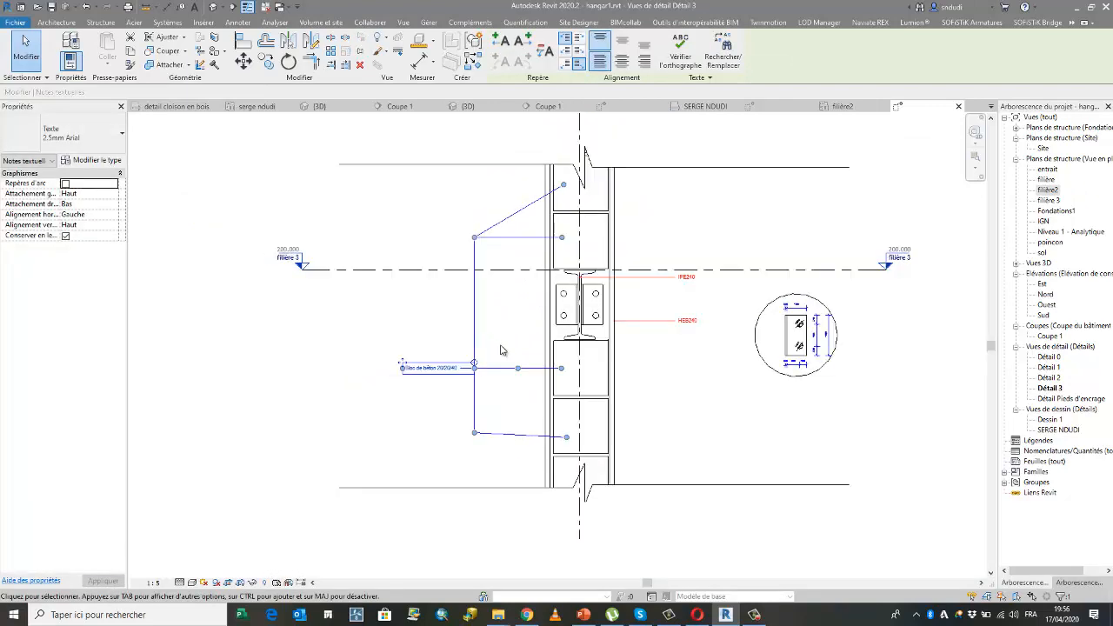
Step: Align the arrow end and elbow of the leader to the second block below the beam so that its last segment is horizontal
scroll(520, 451, "up", 3)
left_click_drag(593, 432, 593, 417)
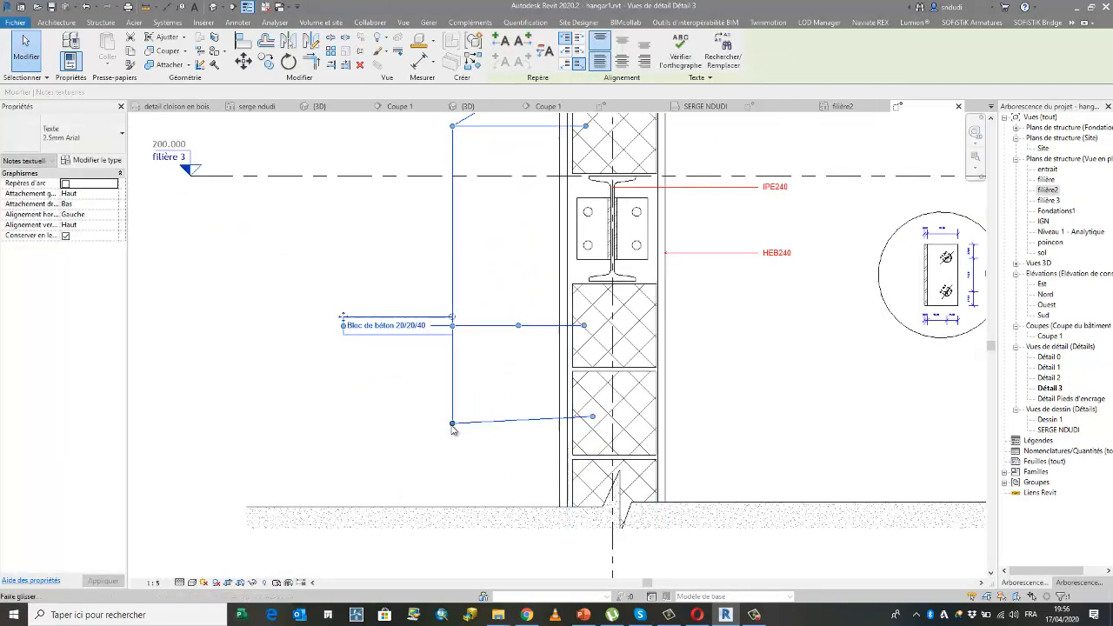
left_click_drag(453, 415, 452, 417)
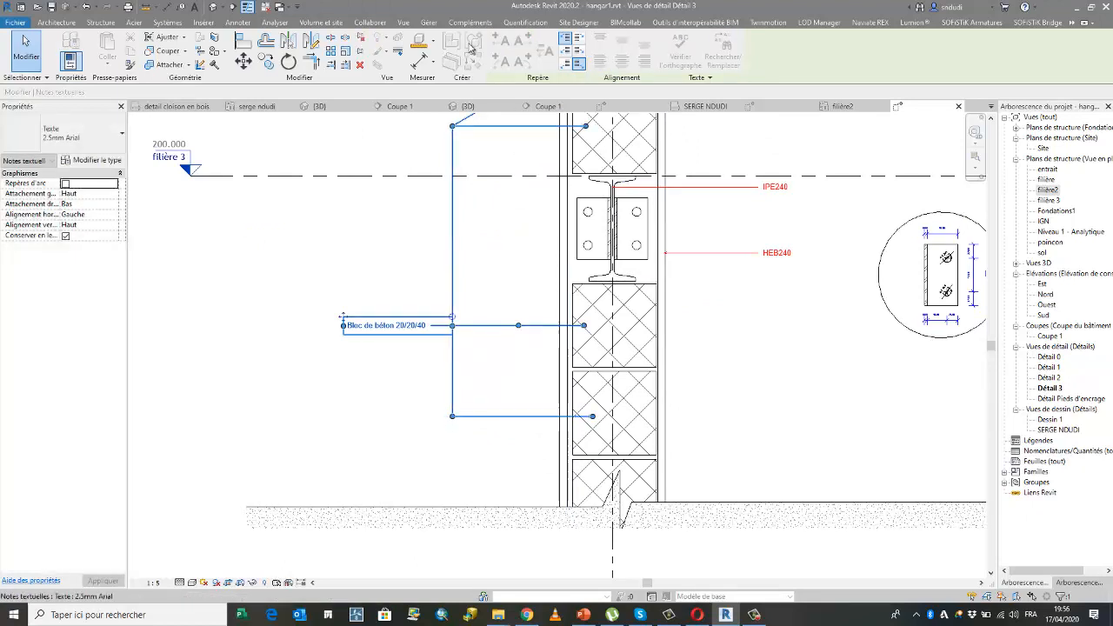
Step: Add a fifth leader to the concrete block note, pointing at the cut block at the lower break line from the shared lower elbow
left_click(523, 41)
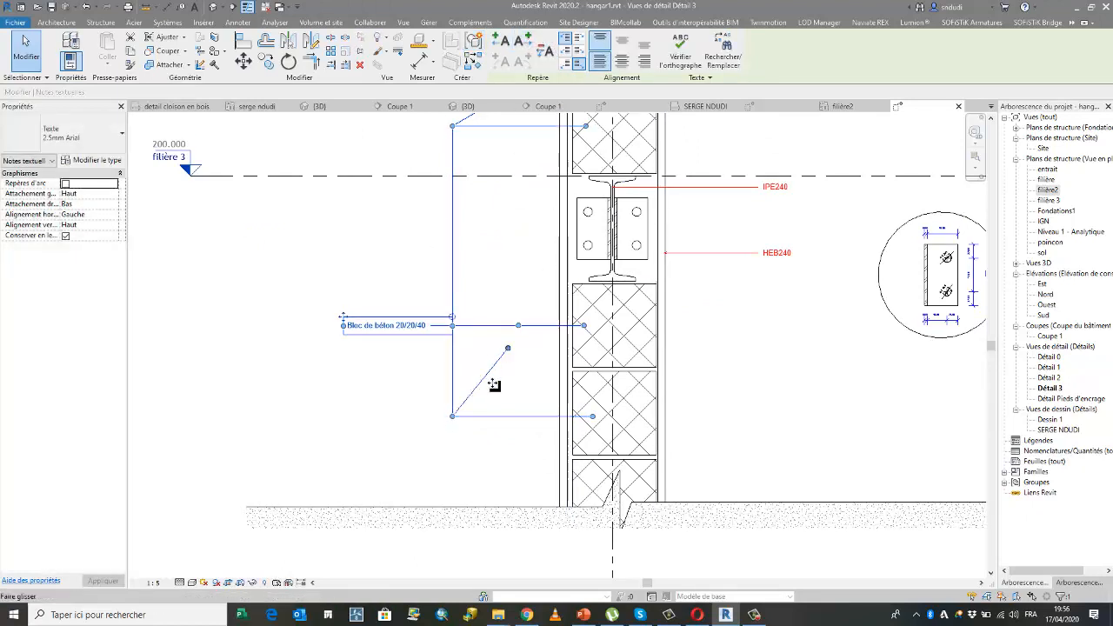
left_click_drag(507, 352, 589, 488)
mouse_move(452, 417)
left_mouse_down()
mouse_move(452, 445)
mouse_move(452, 417)
left_mouse_up()
left_click(445, 451)
scroll(572, 413, "down", 1)
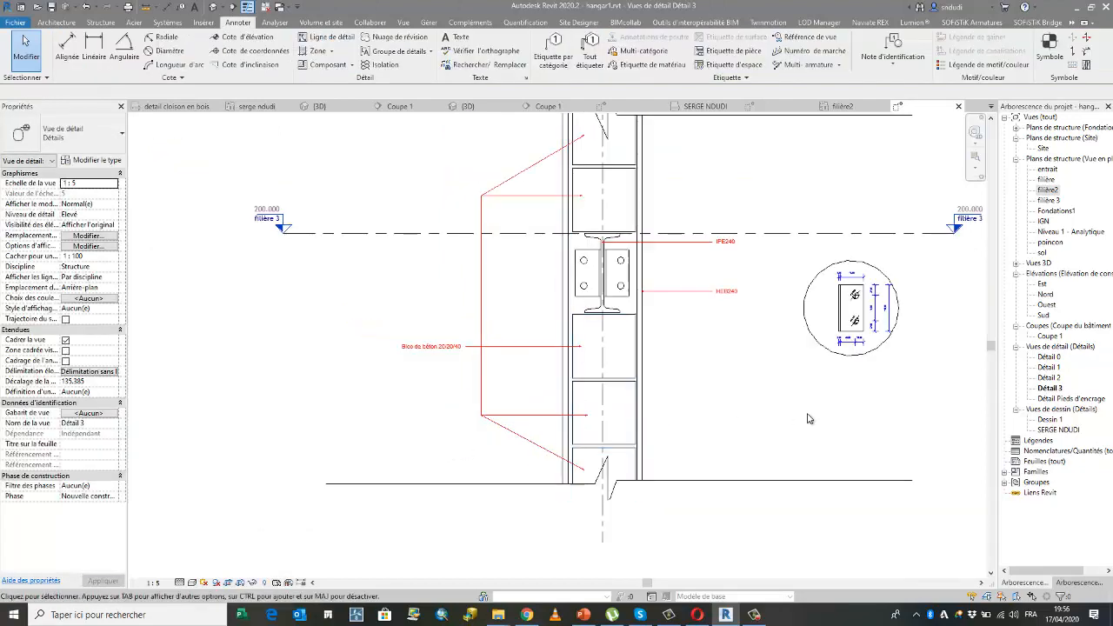
Step: Narrow the Bloc de béton 20/20/40 text box so that its leaders start close to the end of the text
left_click(461, 348)
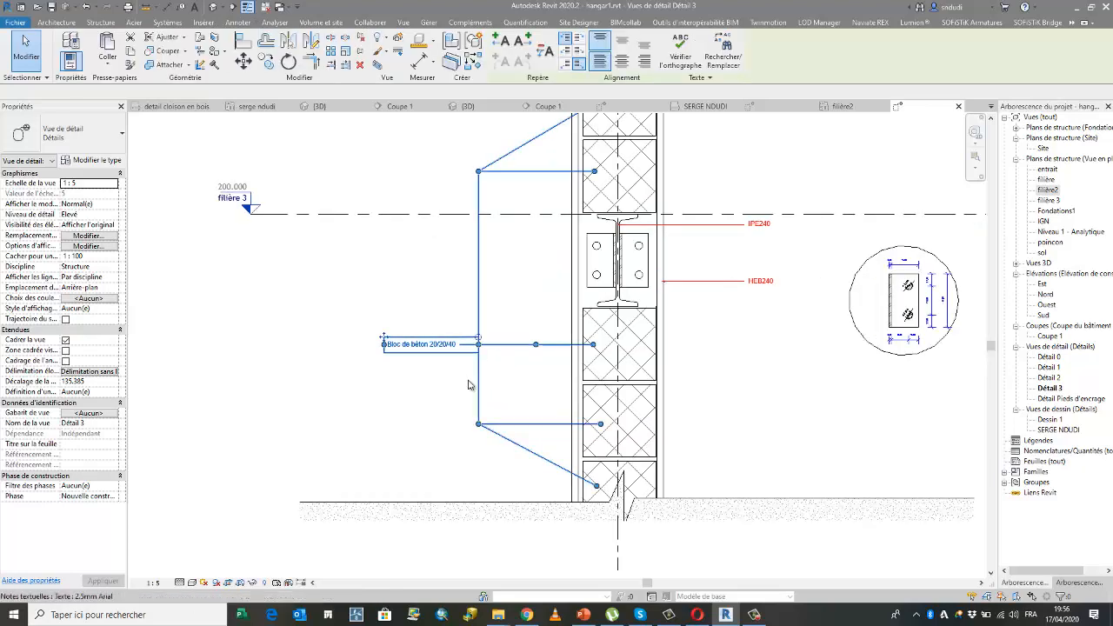
scroll(470, 351, "up", 2)
scroll(470, 352, "up", 1)
left_click_drag(495, 331, 464, 346)
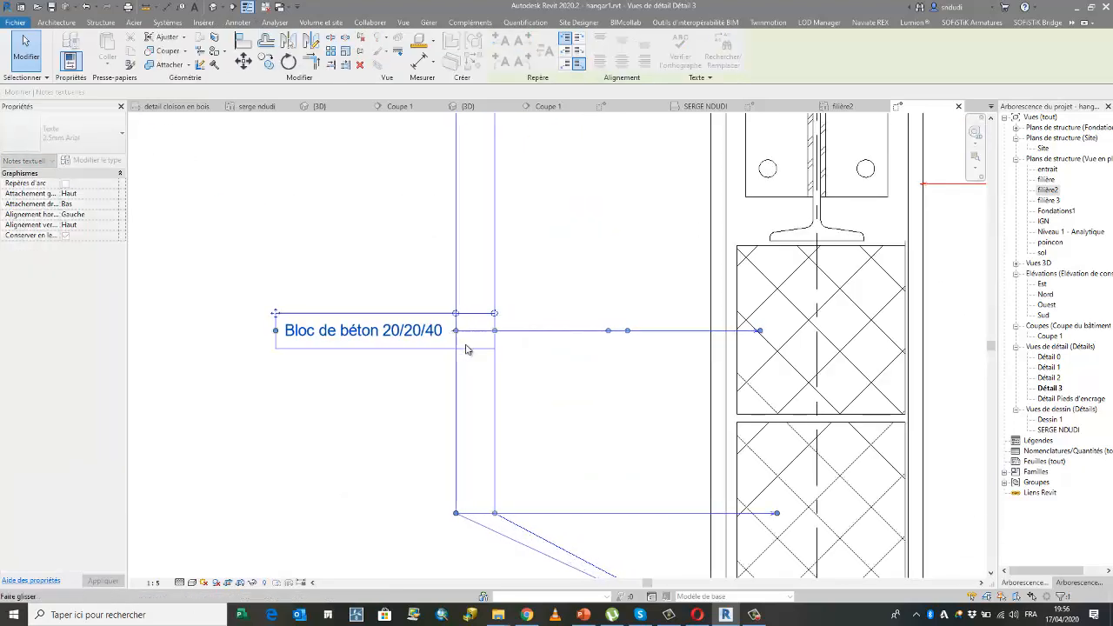
Step: Move the elbows of the two upper Bloc de béton 20/20/40 leaders so both fan out diagonally from the end of the text
left_click(405, 440)
scroll(547, 405, "down", 1)
scroll(648, 373, "down", 3)
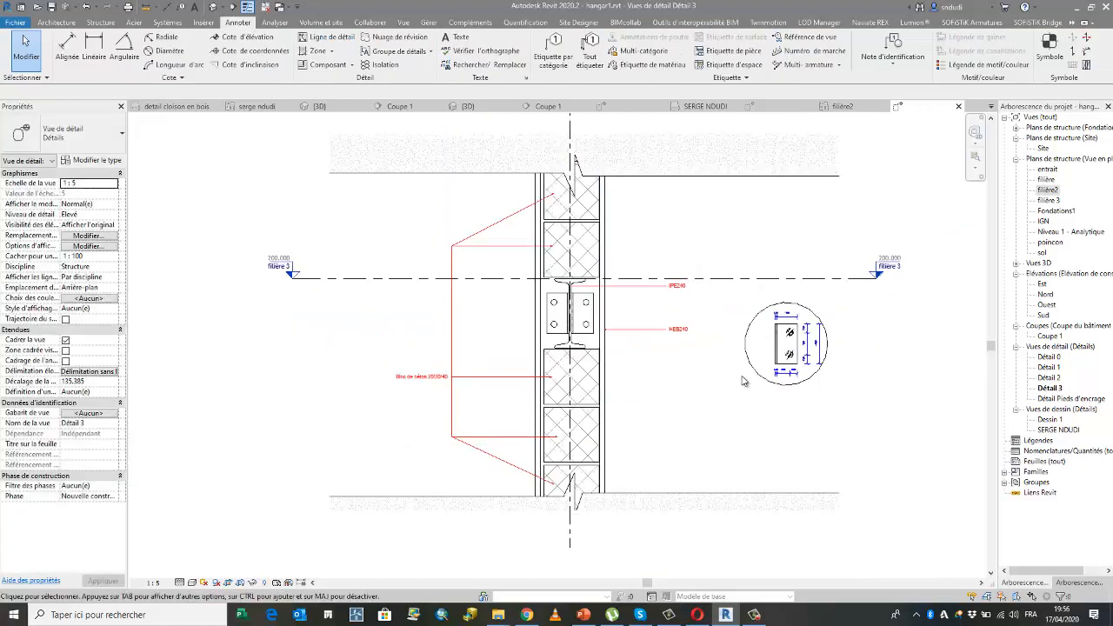
scroll(645, 374, "down", 1)
scroll(750, 450, "up", 1)
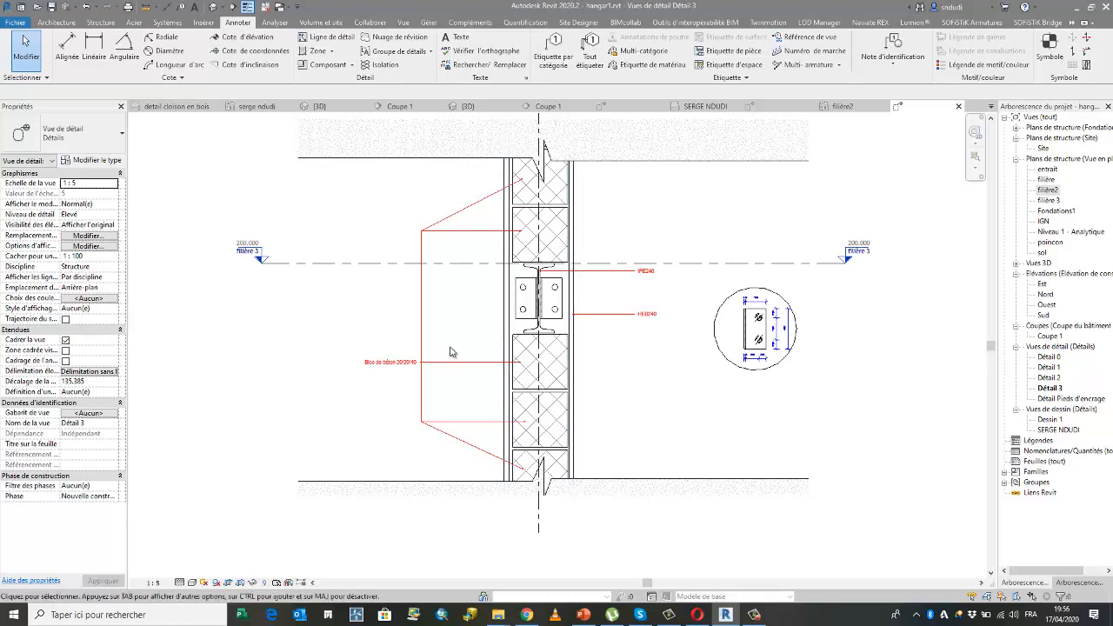
left_click(458, 231)
left_click_drag(446, 318, 436, 349)
left_click_drag(475, 308, 474, 305)
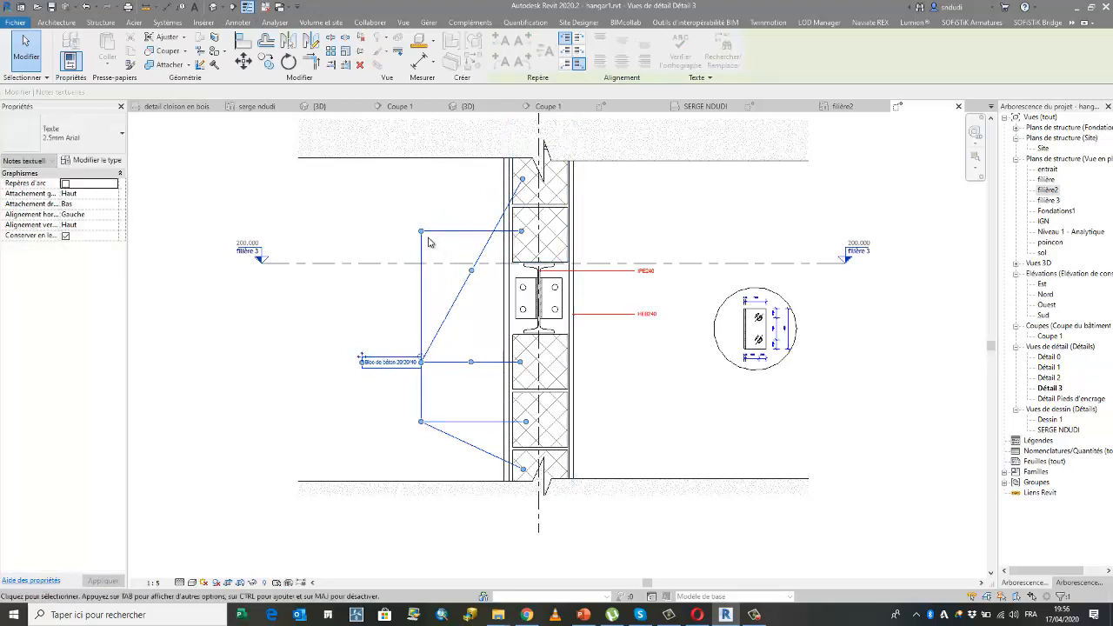
left_click_drag(422, 233, 475, 299)
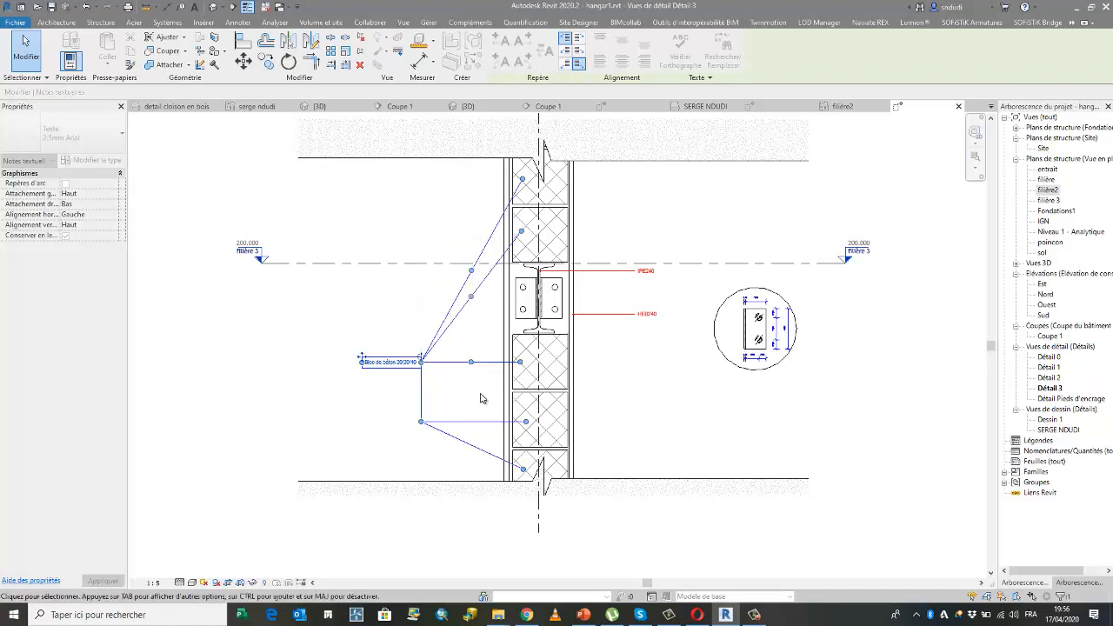
Step: Move the shared elbow of the two lower block leaders so they slope directly from the text towards the lower blocks
left_click_drag(422, 422, 473, 392)
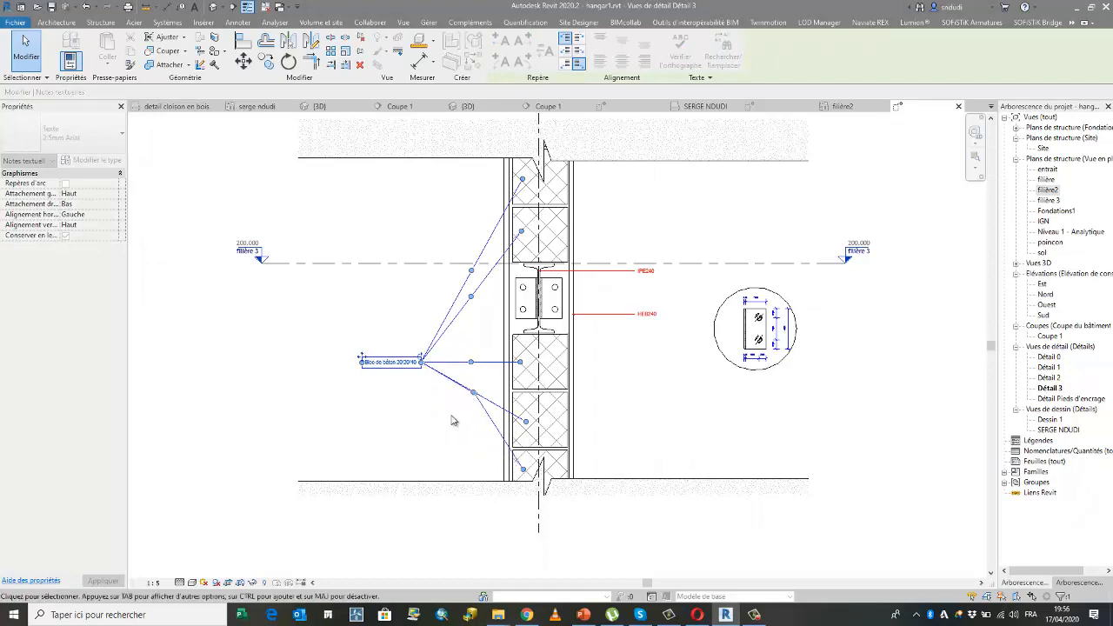
left_click(408, 435)
scroll(734, 412, "down", 1)
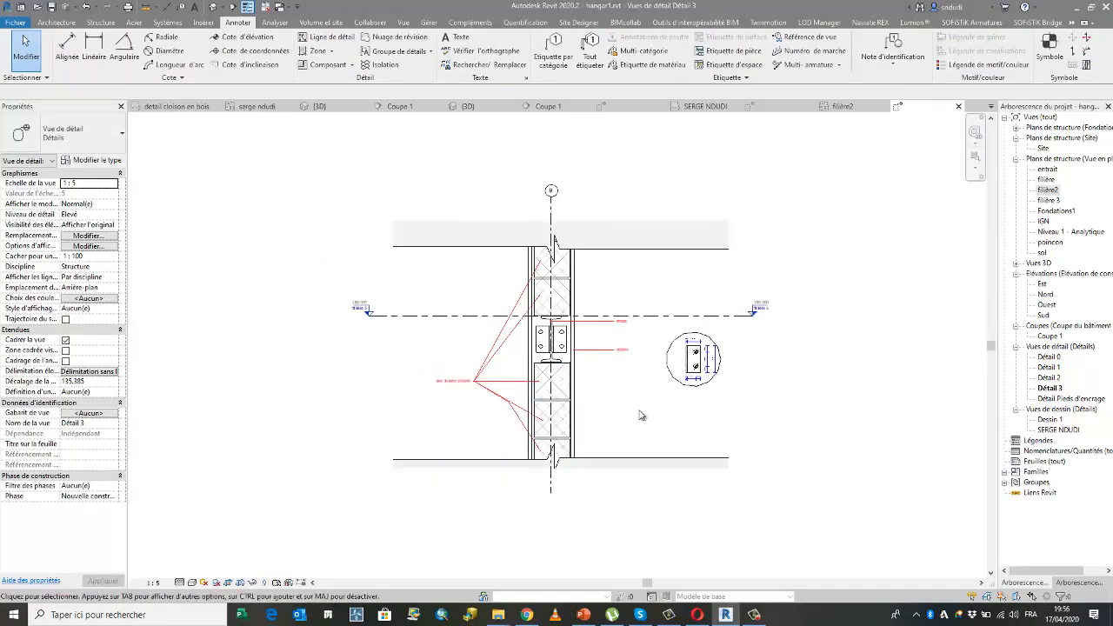
Step: Place a text note reading L76/76/6 just above the circled angle detail
scroll(509, 424, "up", 3)
scroll(549, 412, "down", 2)
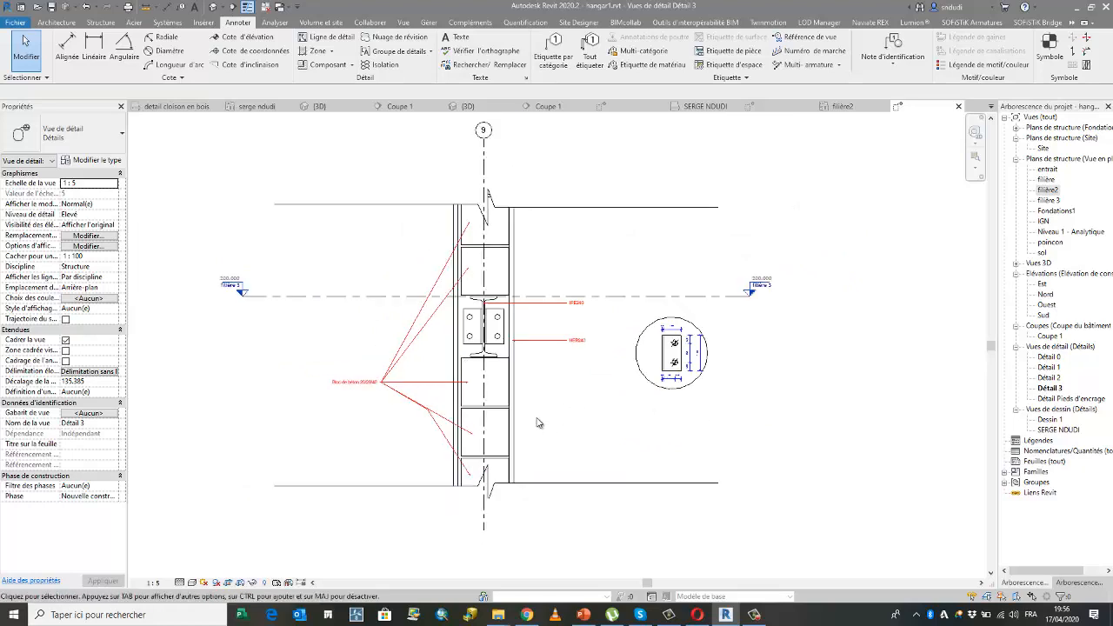
scroll(513, 343, "up", 4)
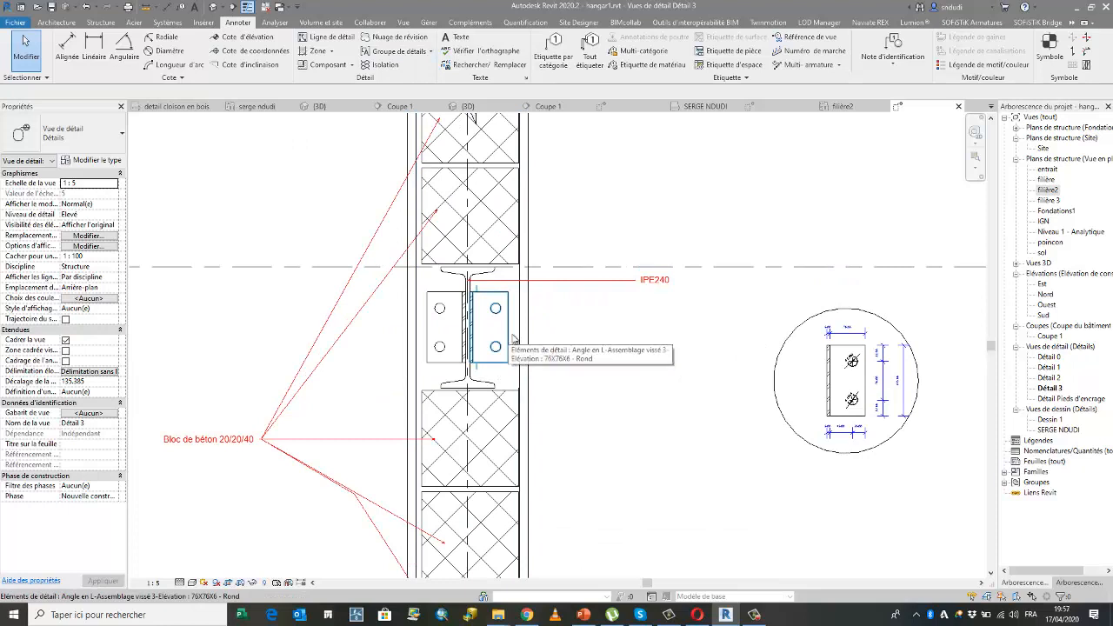
scroll(772, 337, "up", 1)
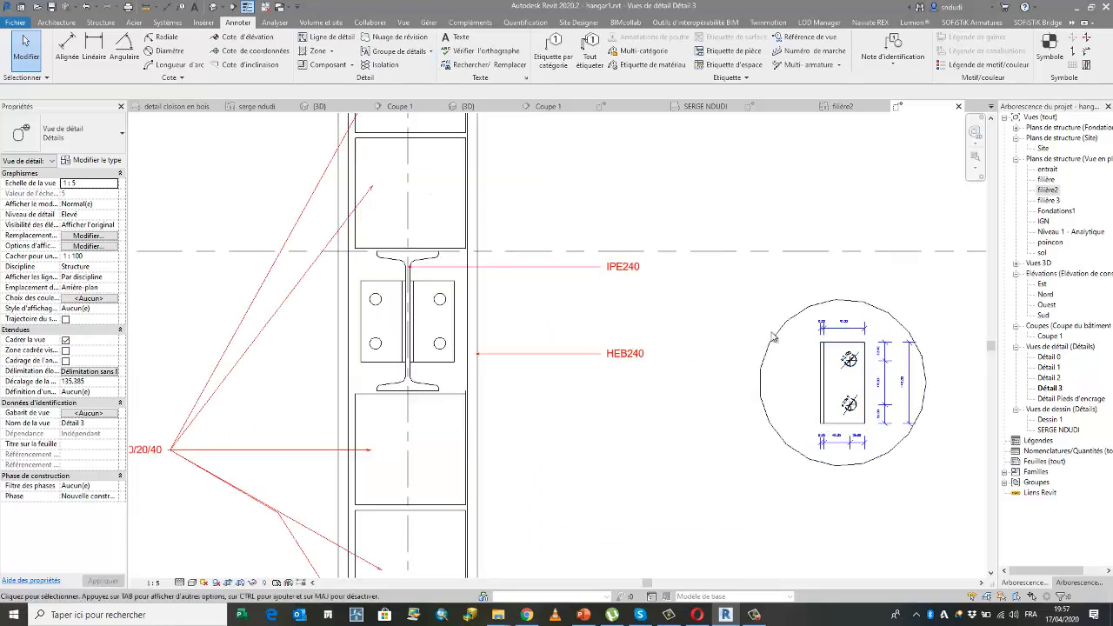
scroll(640, 413, "down", 2)
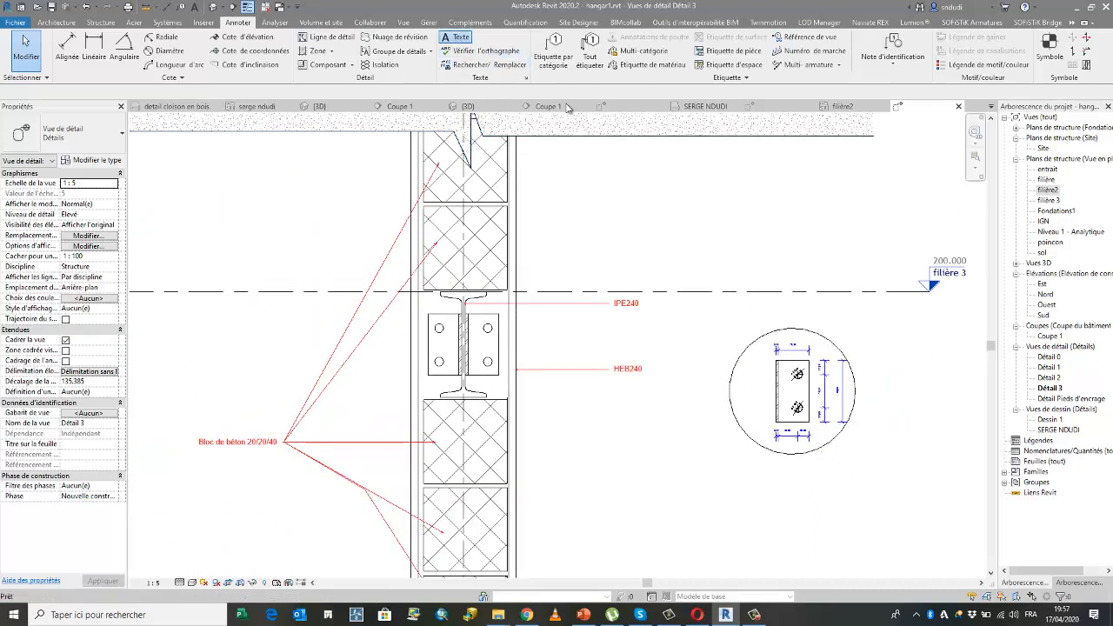
left_click(459, 39)
scroll(782, 324, "up", 1)
scroll(780, 324, "up", 1)
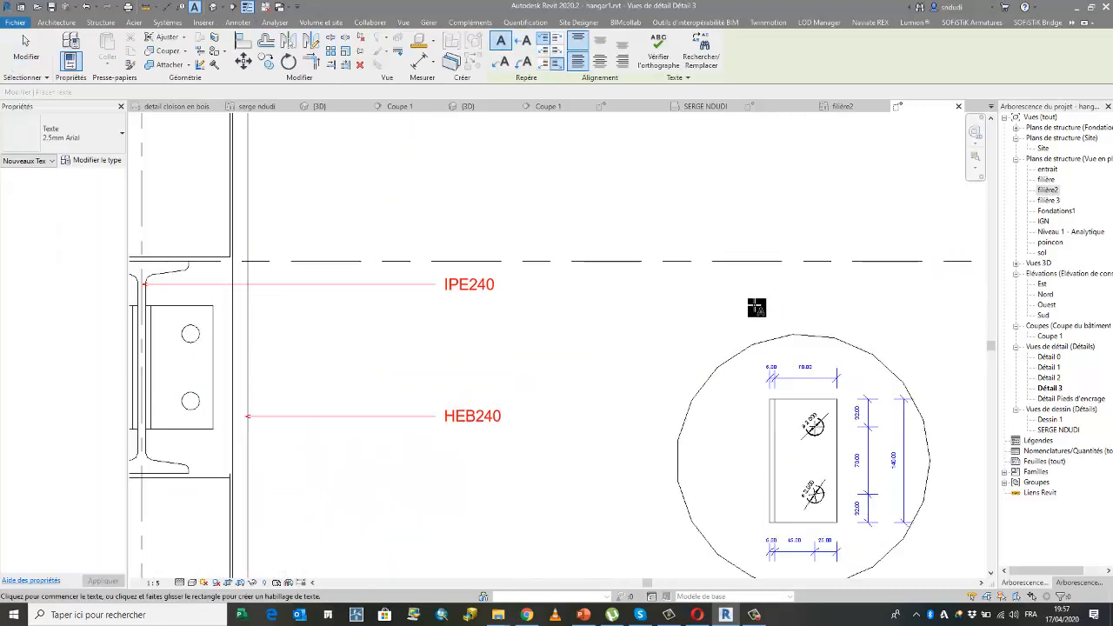
left_click(747, 305)
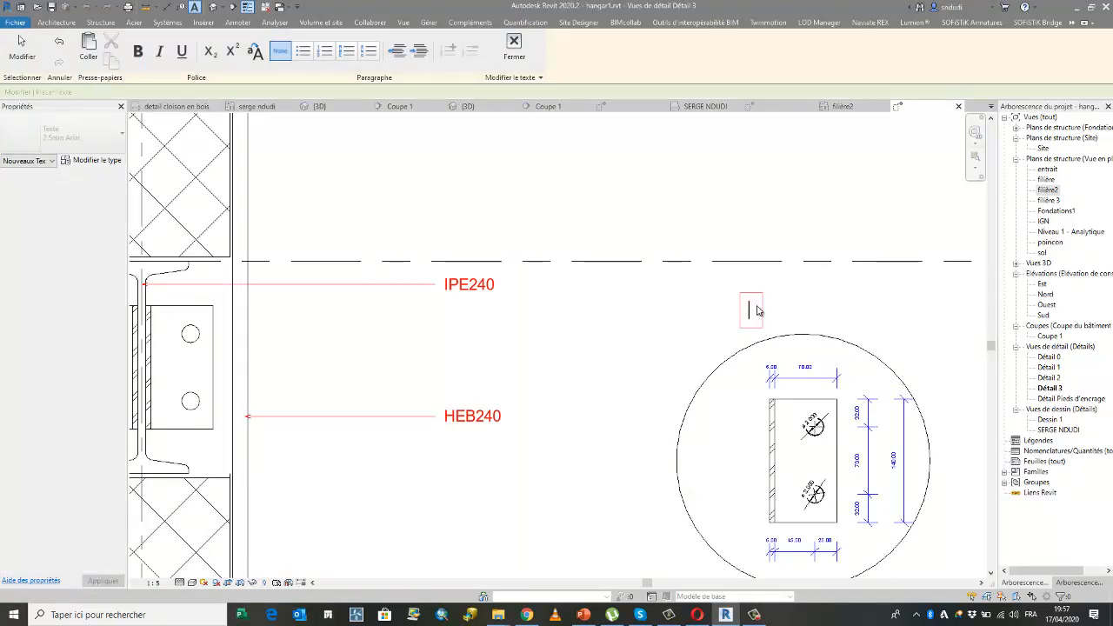
type("L76")
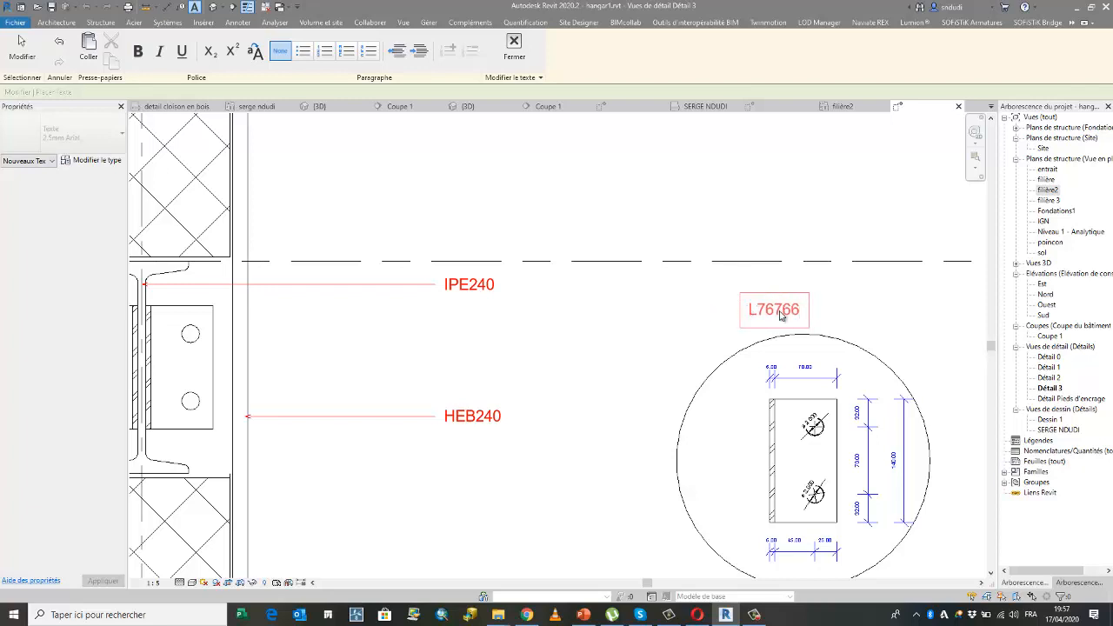
type("/76/6")
left_click(629, 333)
scroll(633, 396, "down", 2)
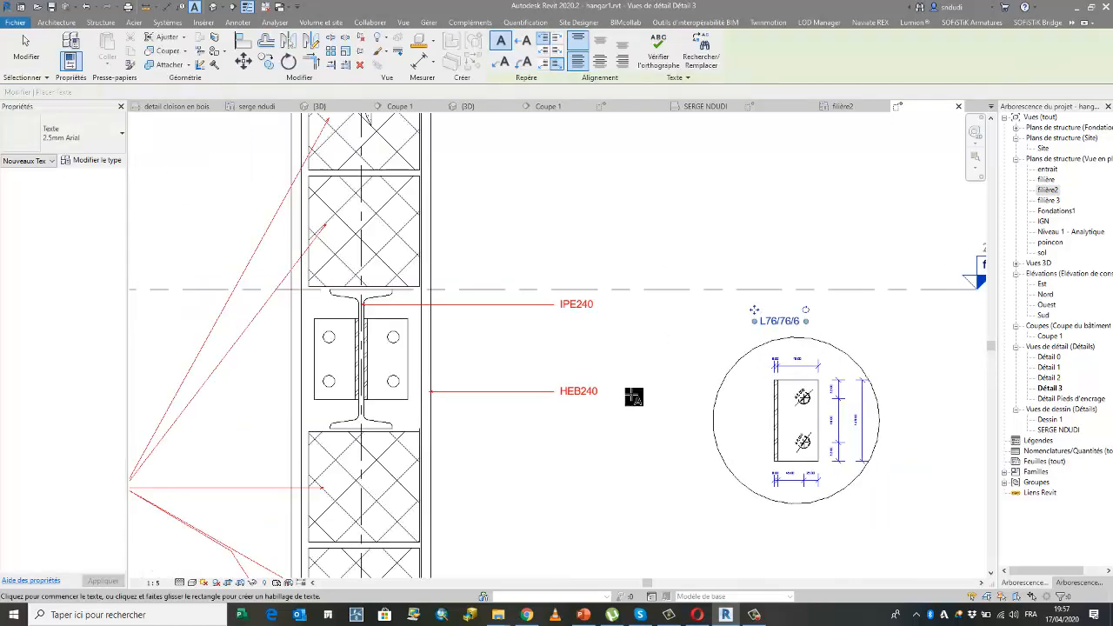
scroll(414, 400, "up", 1)
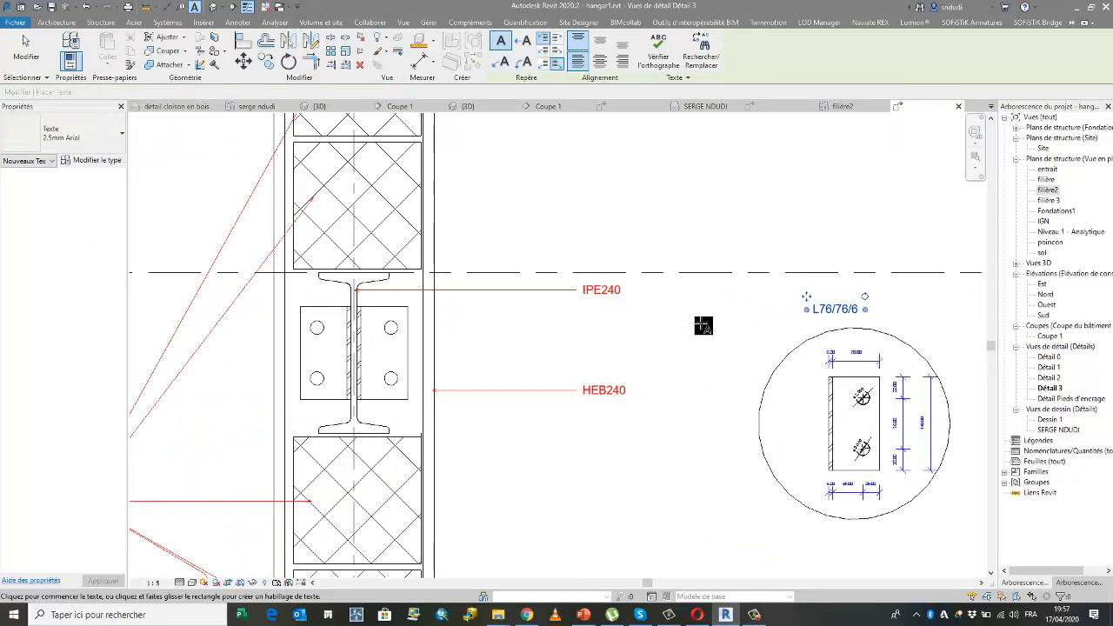
key("Escape")
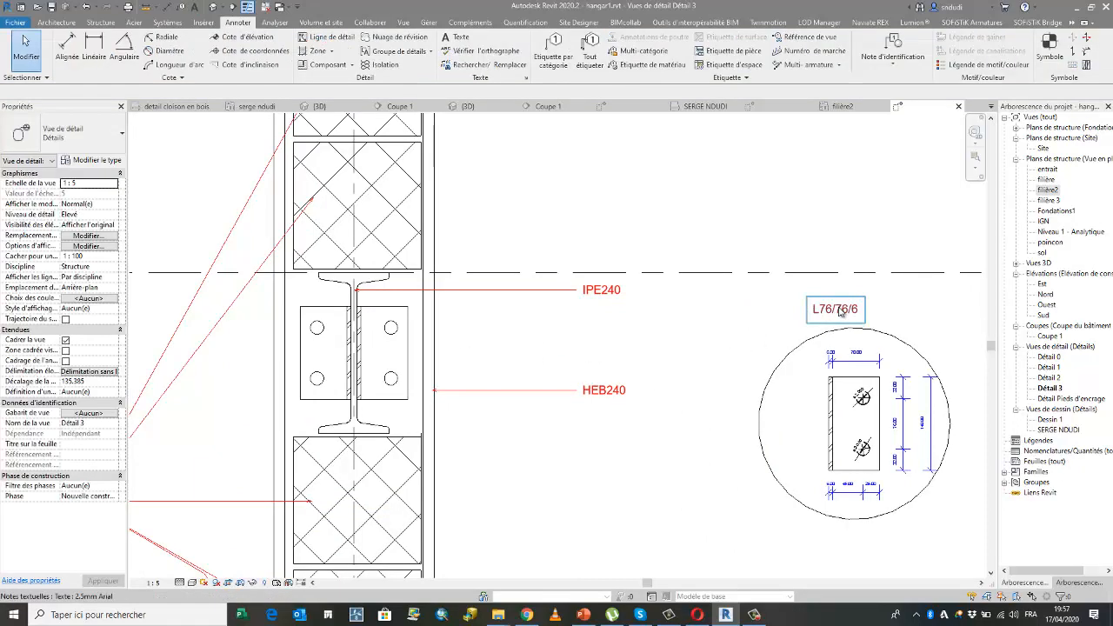
Step: Copy the L76/76/6 note to the space between the IPE240 and HEB240 labels
left_click(841, 313)
key("m")
key("v")
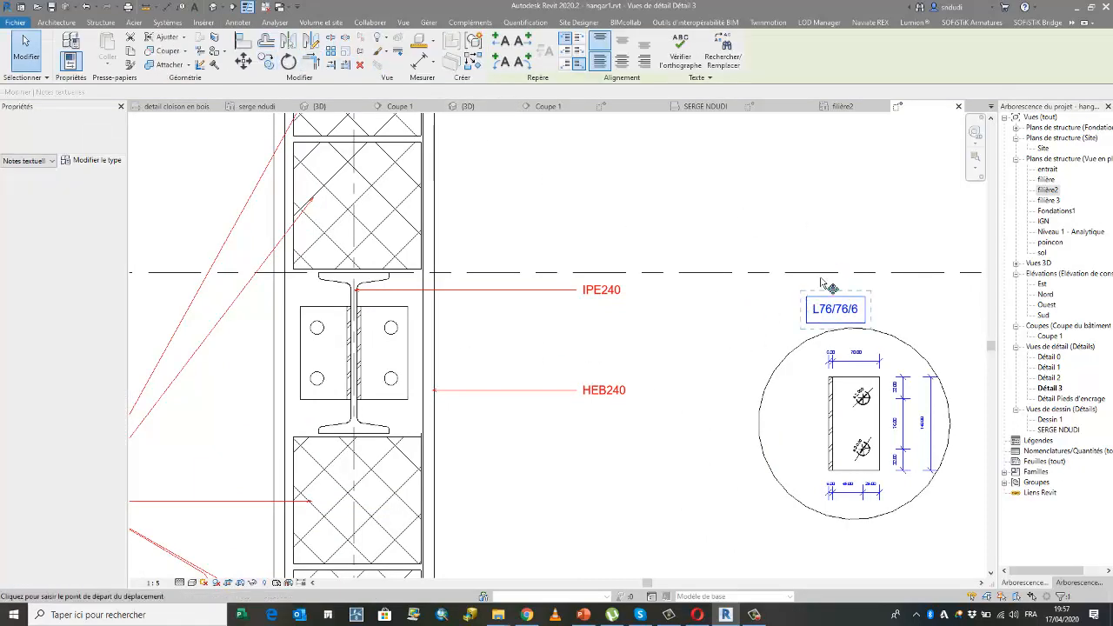
left_click(821, 291)
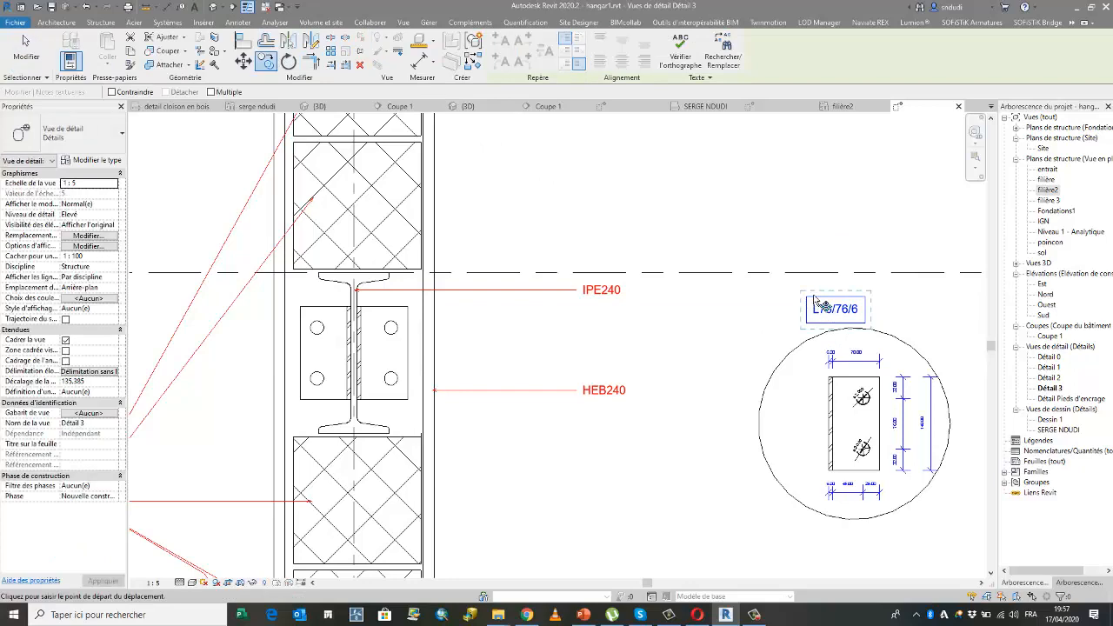
left_click(562, 335)
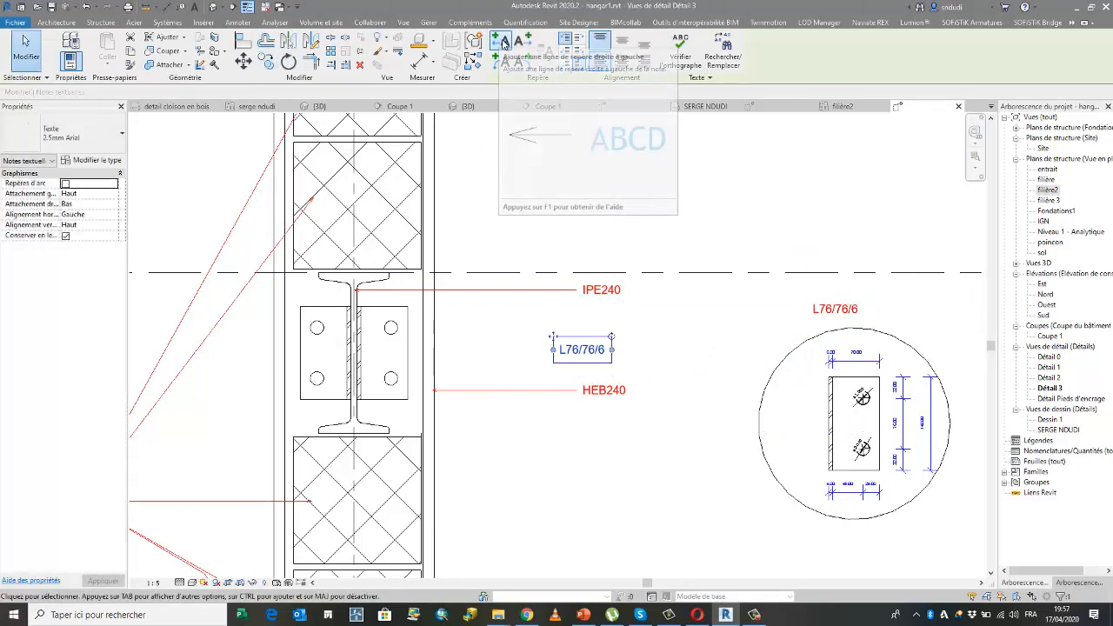
key("Escape")
Step: Add a straight leader to the copied L76/76/6 note and extend its arrow horizontally to the bolted angle beside the beam web
left_click(593, 347)
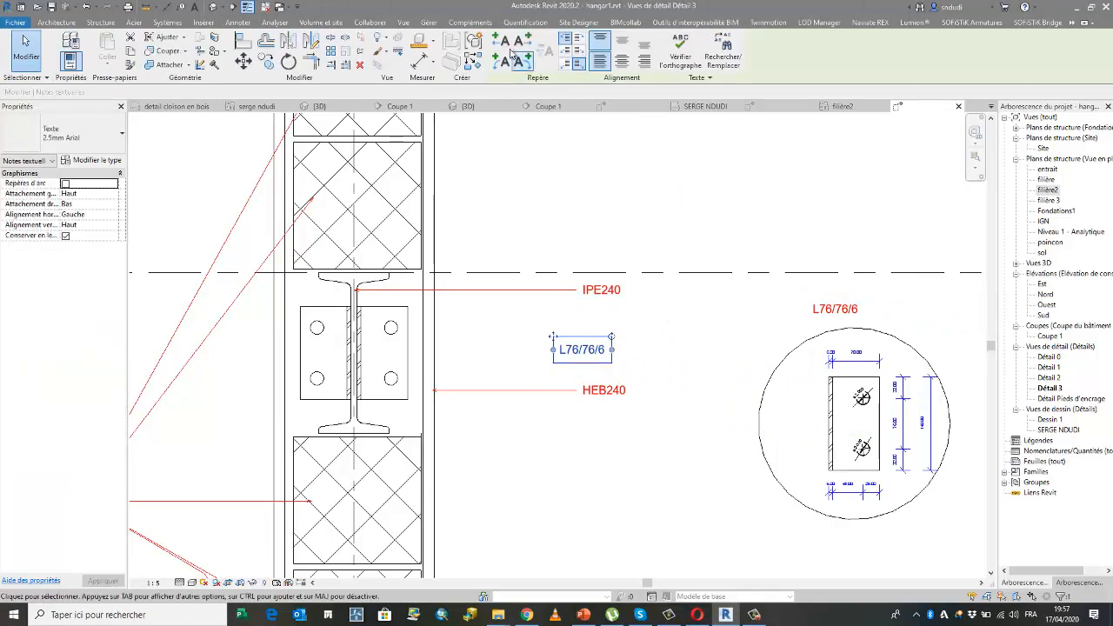
left_click(504, 41)
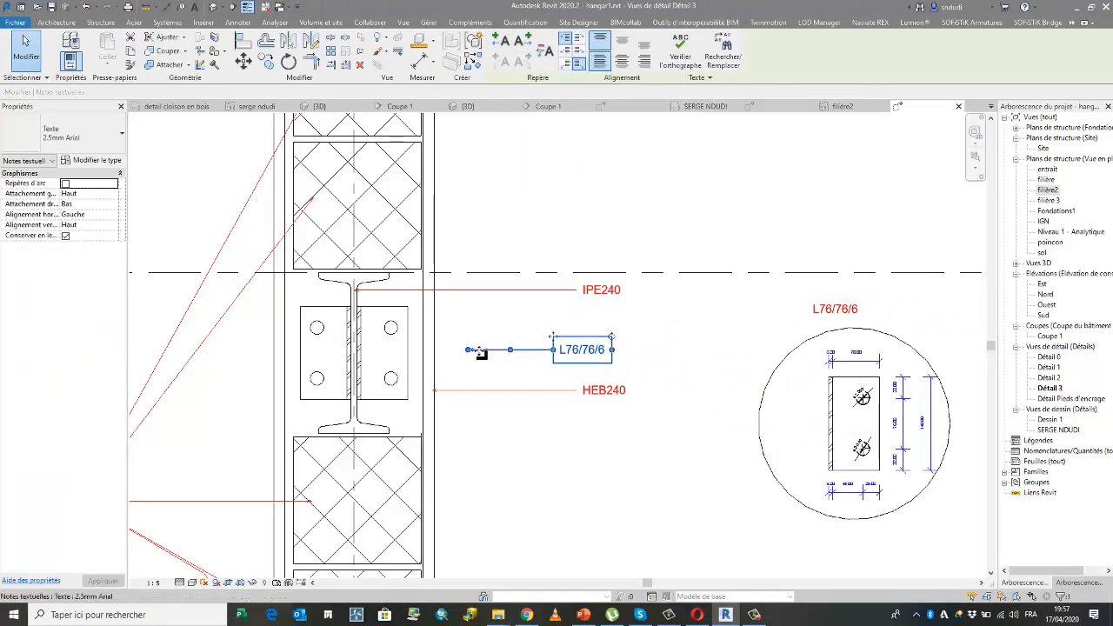
left_click_drag(481, 352, 403, 350)
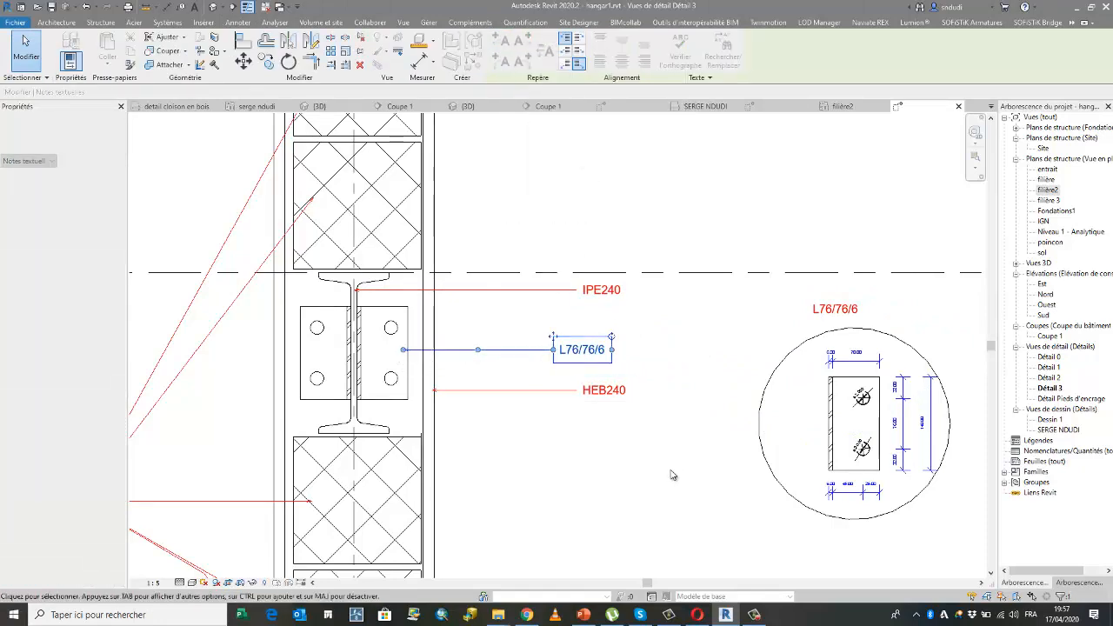
left_click(672, 475)
scroll(609, 456, "down", 4)
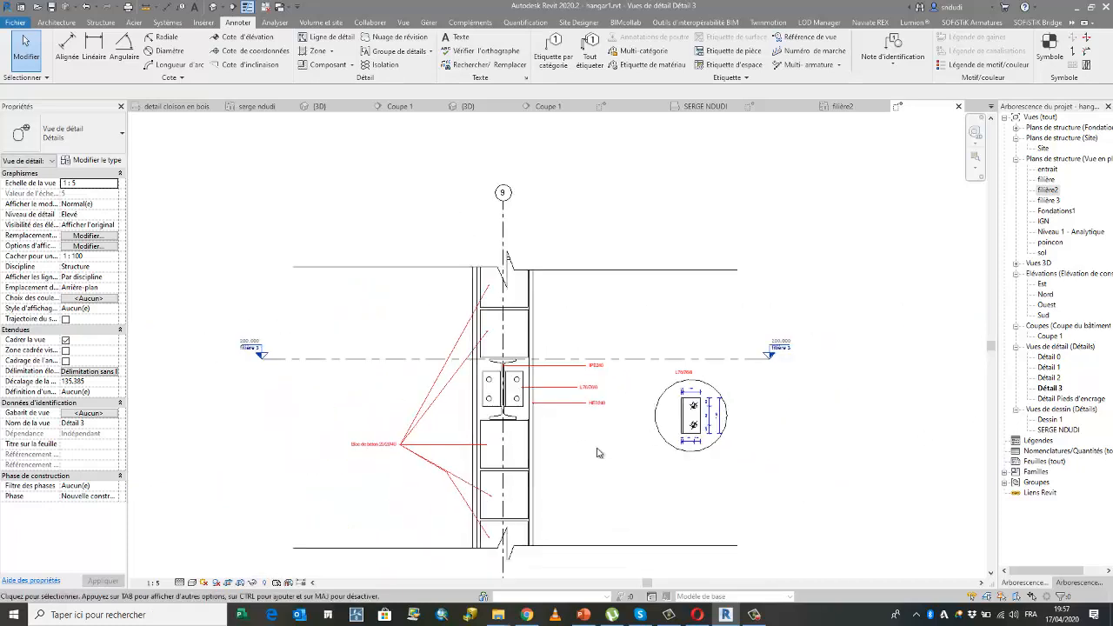
scroll(570, 475, "up", 2)
scroll(581, 418, "down", 2)
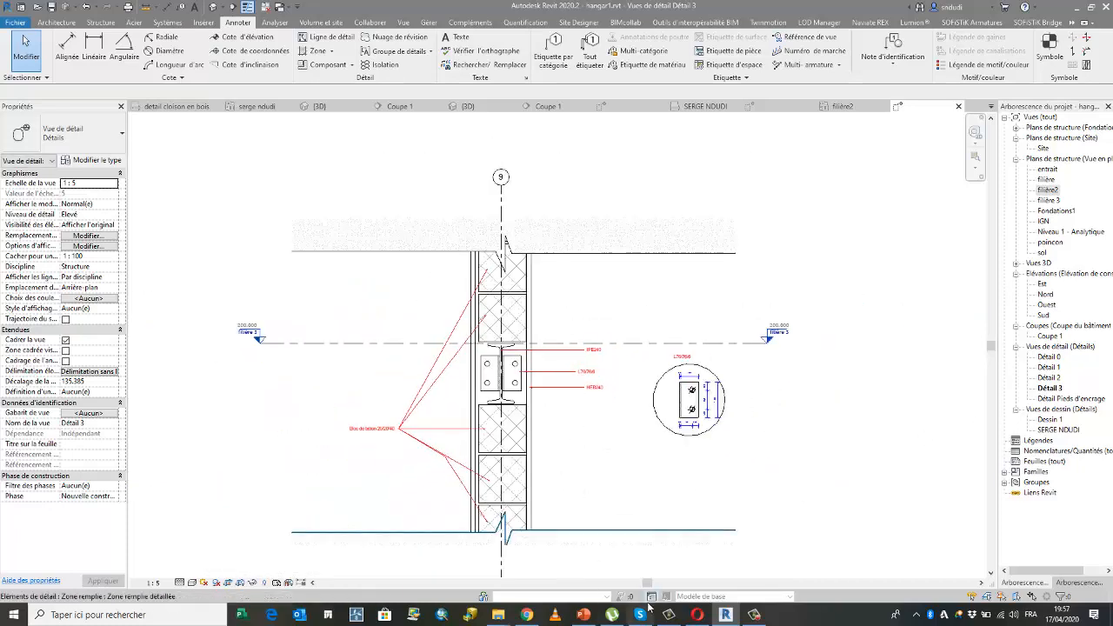
Step: Switch to the PowerPoint course outline and recolour the lines "composants de détail" and "répétition de détails" light turquoise like the lines above
left_click(584, 614)
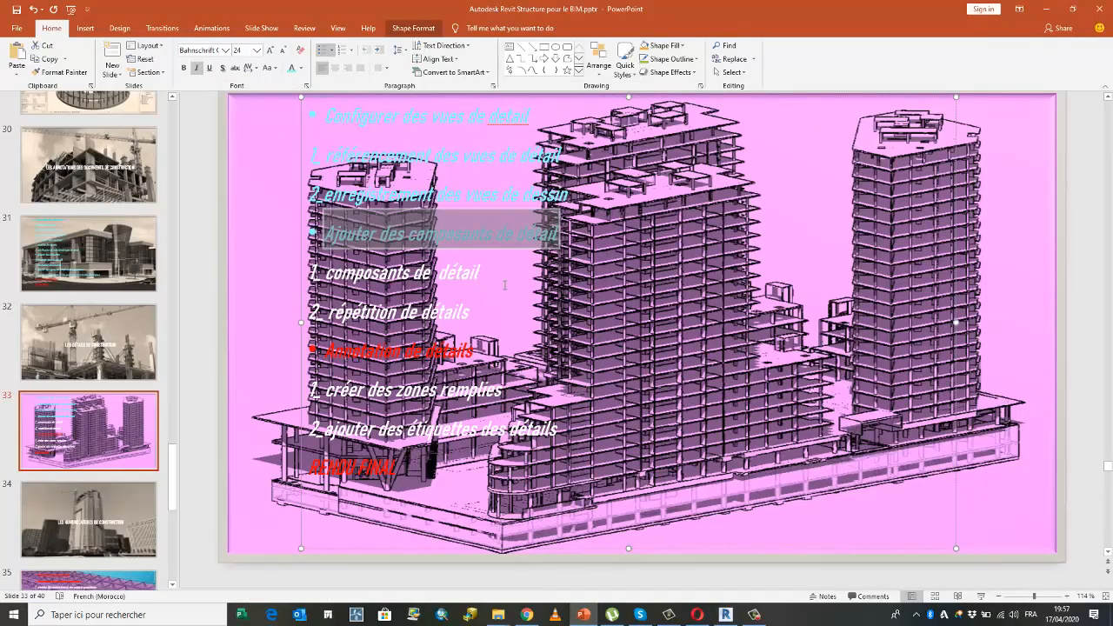
left_click_drag(484, 274, 307, 274)
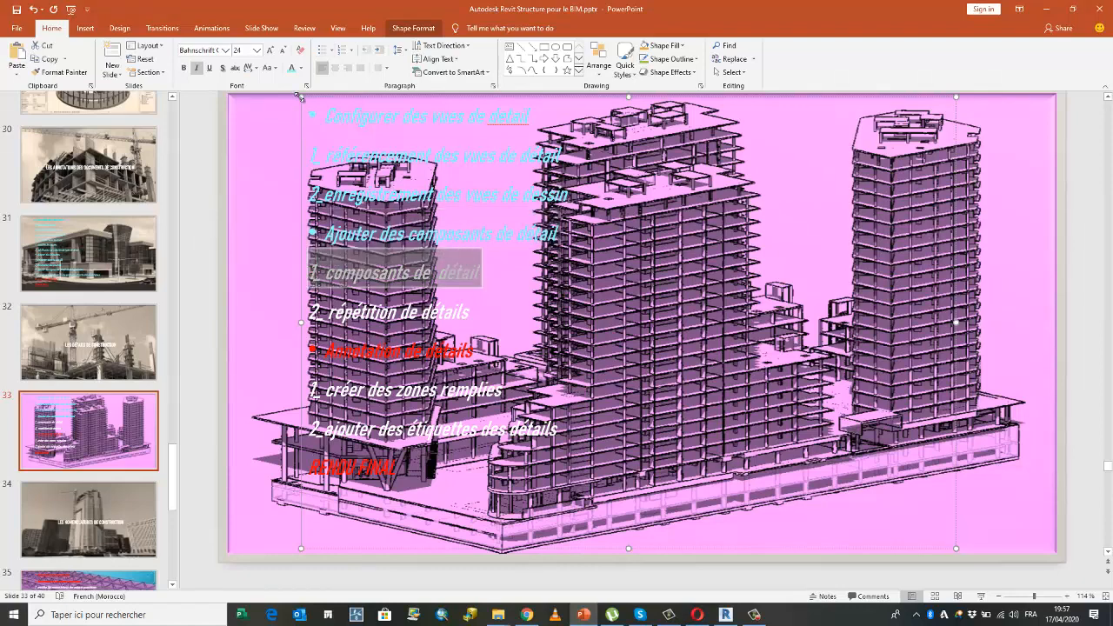
left_click_drag(473, 312, 304, 312)
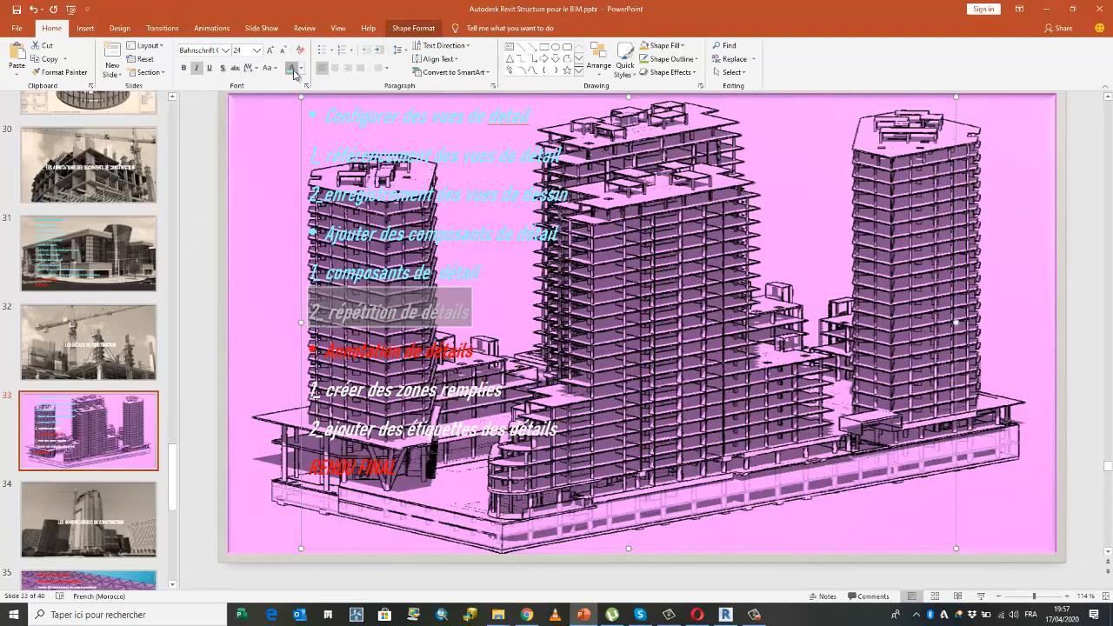
left_click(754, 614)
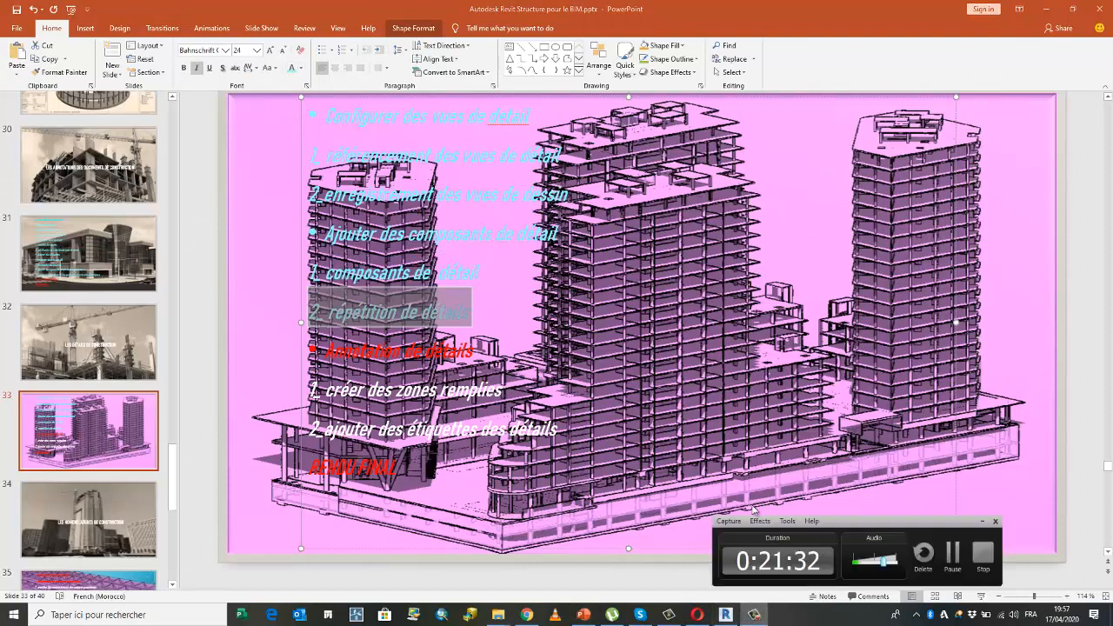